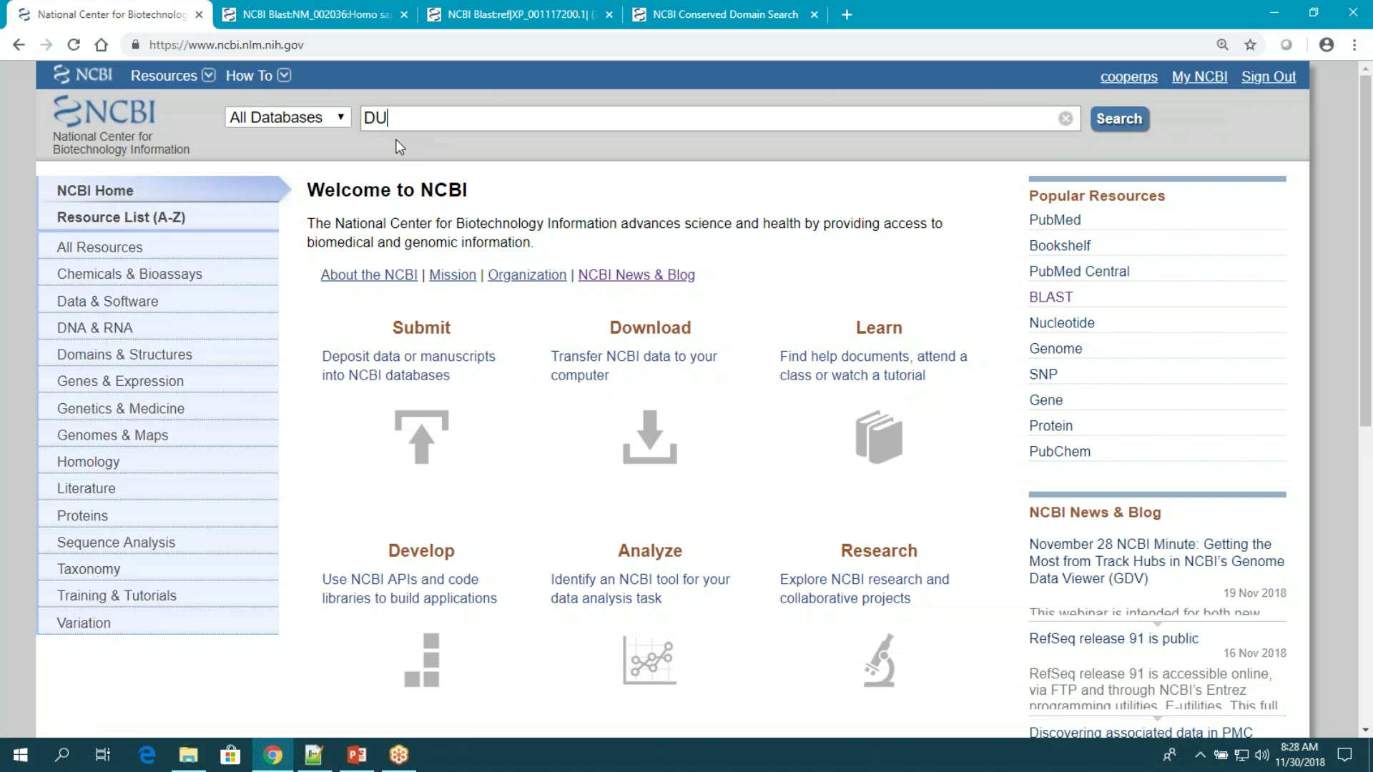
# Correct the query to 'Duffy blood group' and run it against the Gene database.
pyautogui.press('BackSpace')
pyautogui.write('uffy blood group')
pyautogui.click(340, 120)
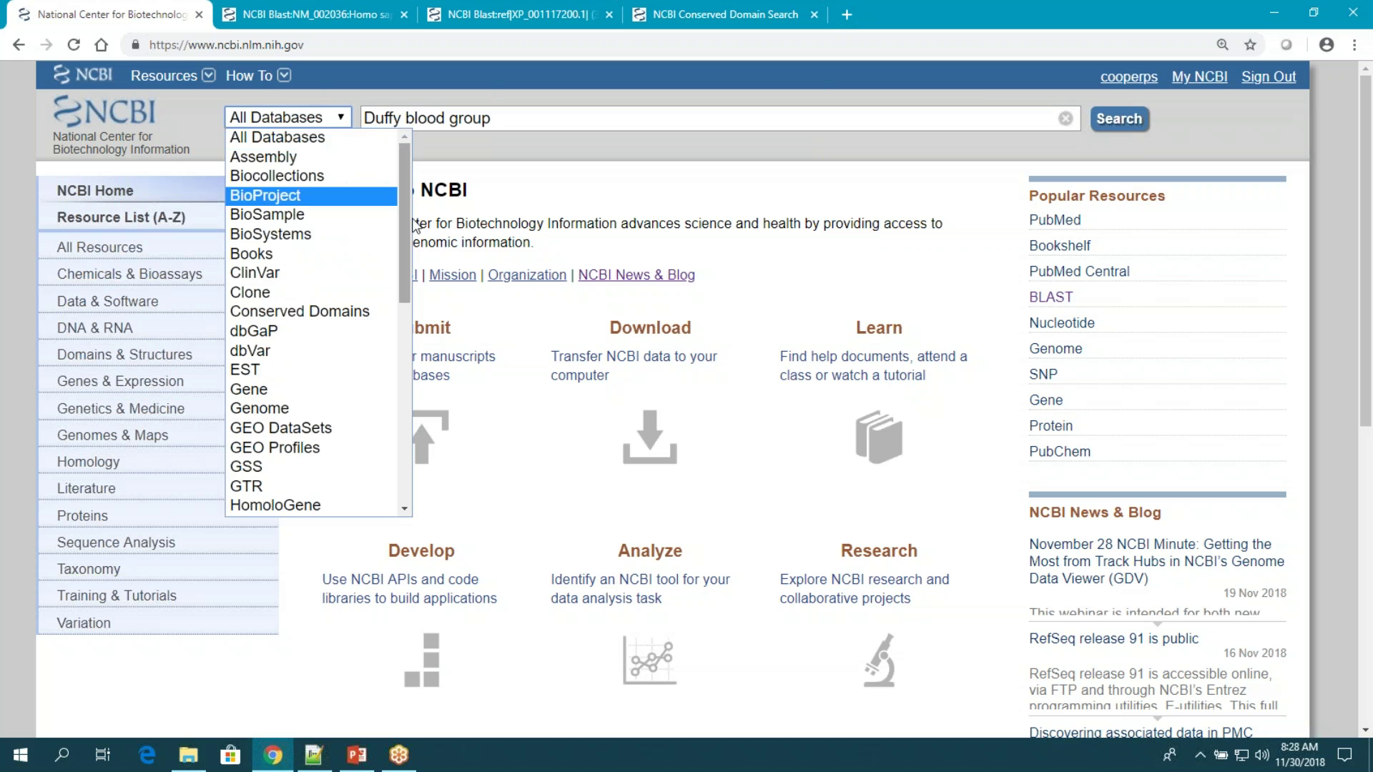
pyautogui.moveTo(403, 231); pyautogui.dragTo(403, 251)
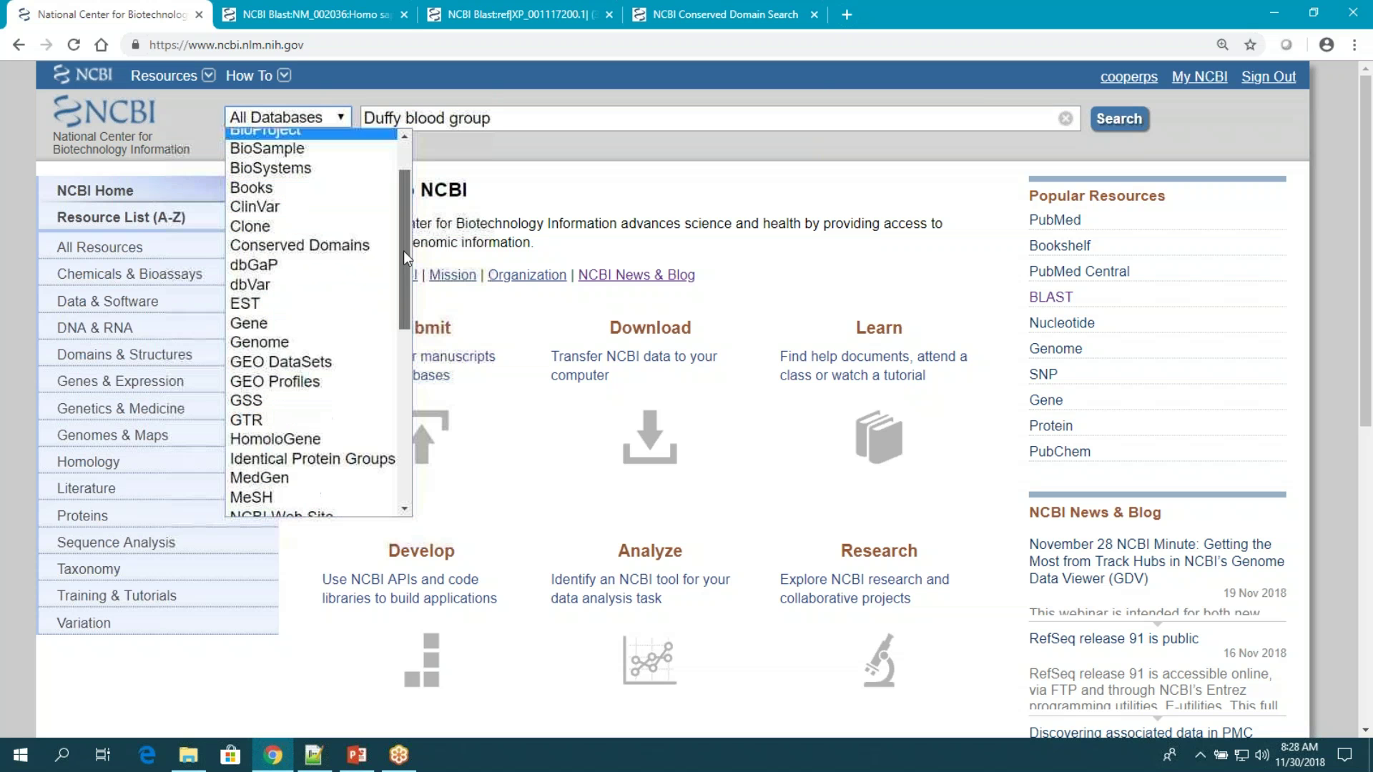
pyautogui.click(290, 323)
pyautogui.click(1115, 120)
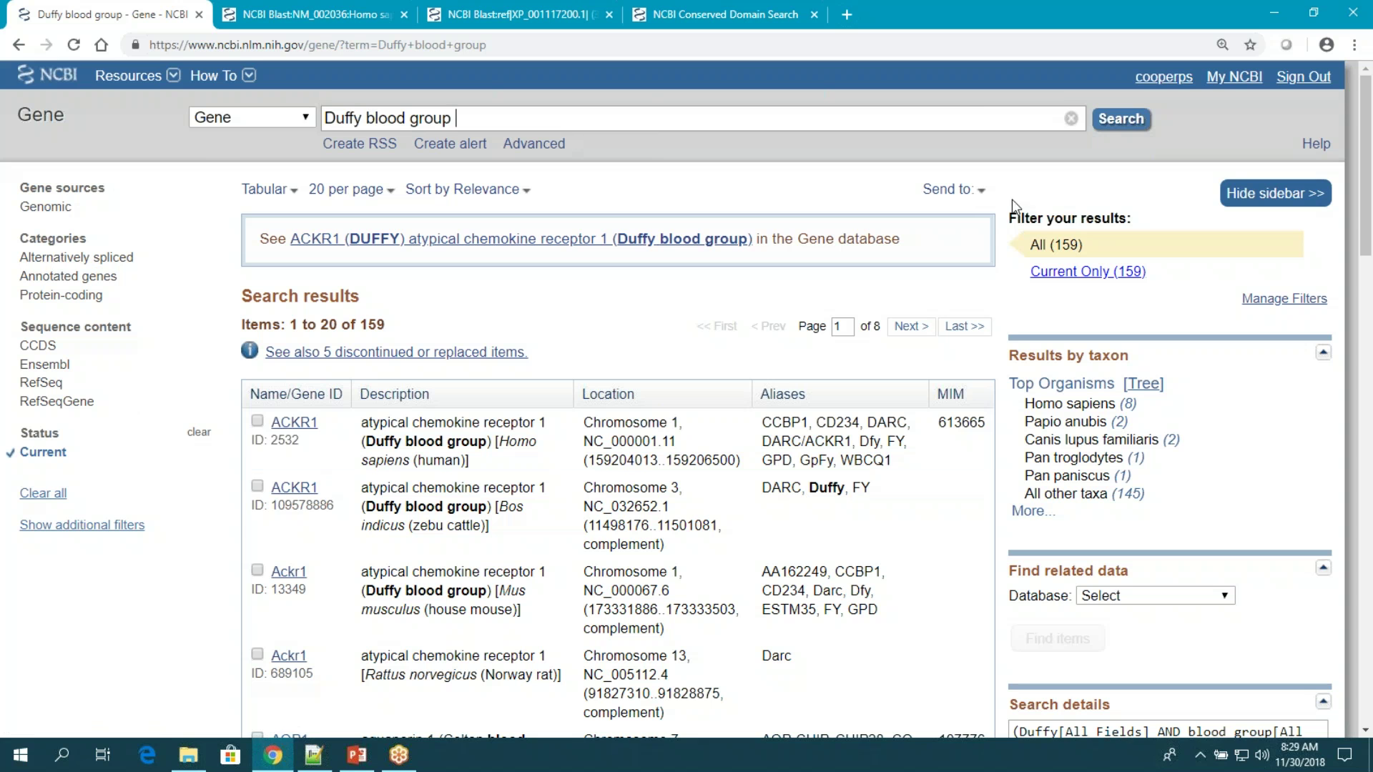
# Look at the Send to File options without downloading, then open the ACKR1 record (Gene ID 2532).
pyautogui.click(982, 193)
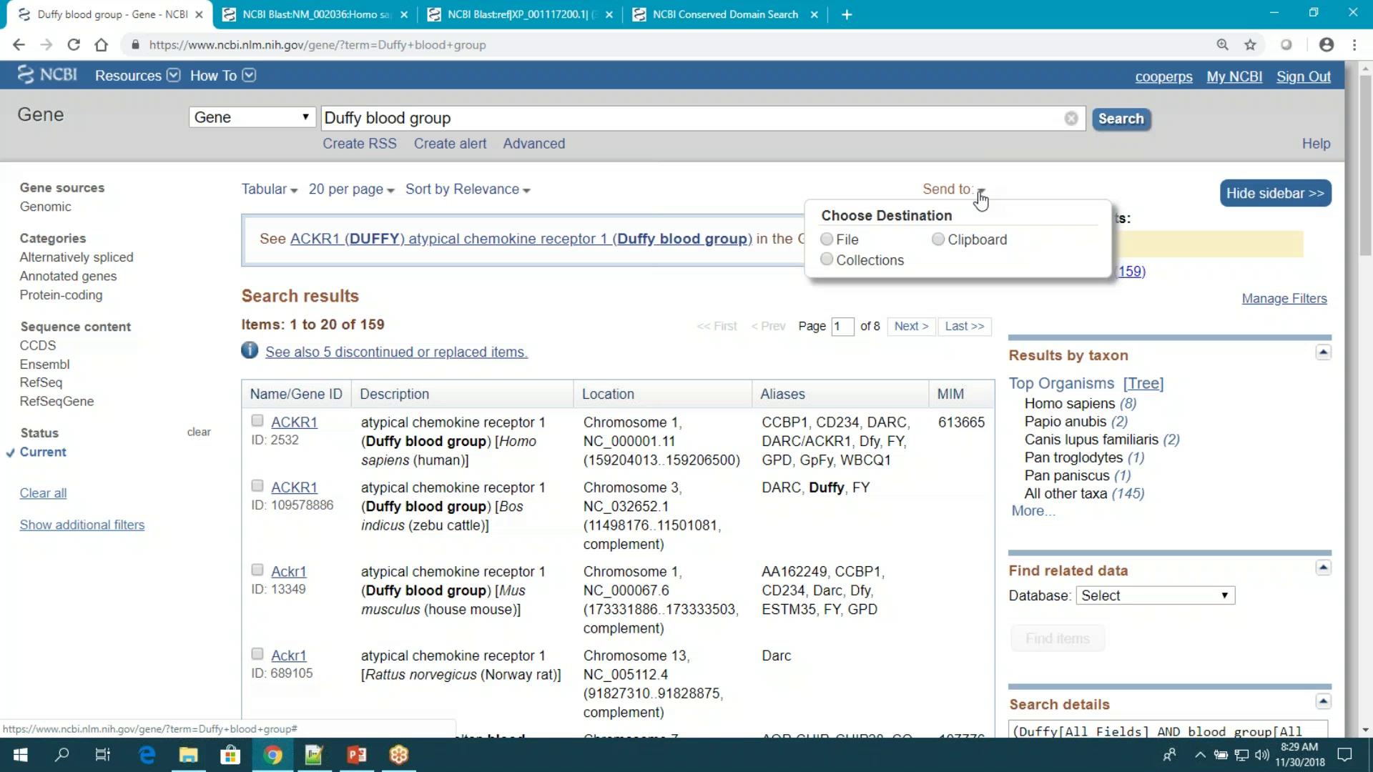
pyautogui.click(693, 306)
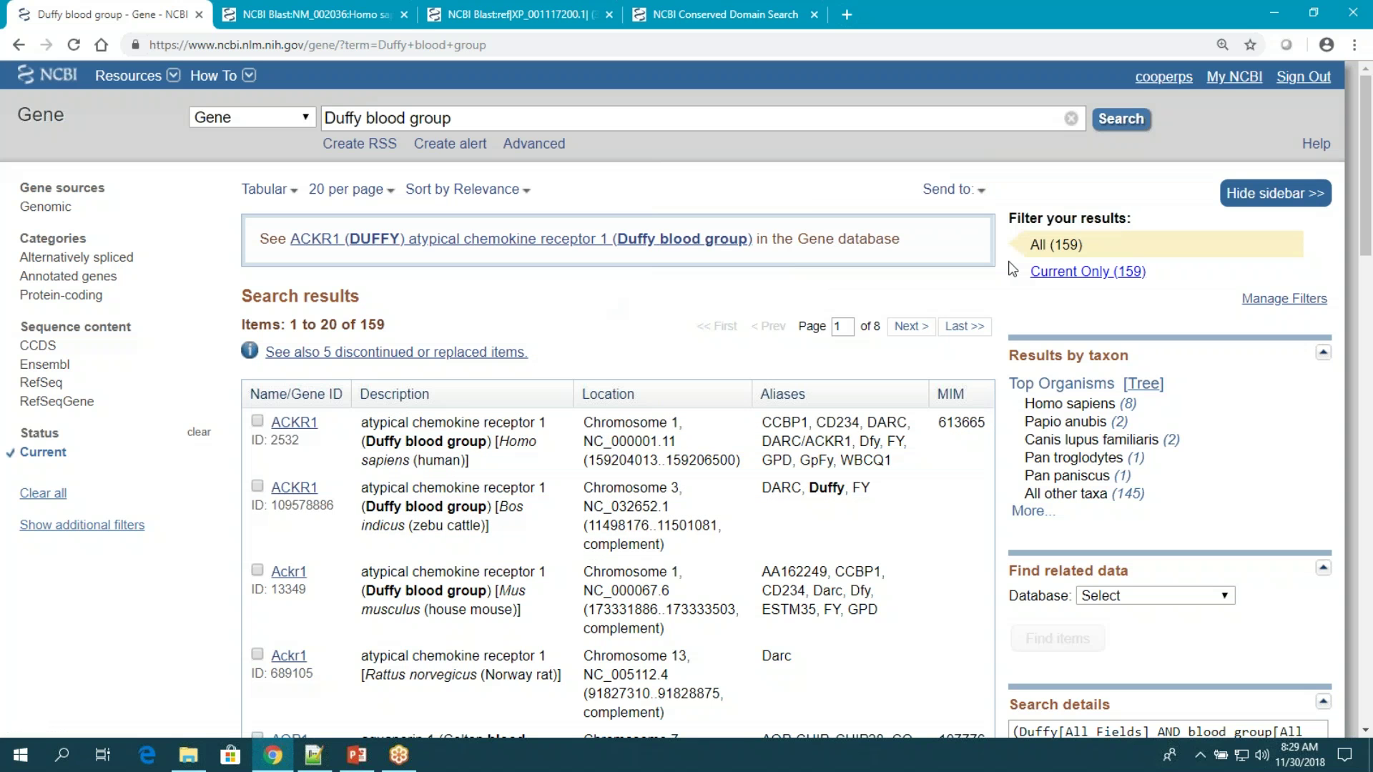
pyautogui.click(986, 195)
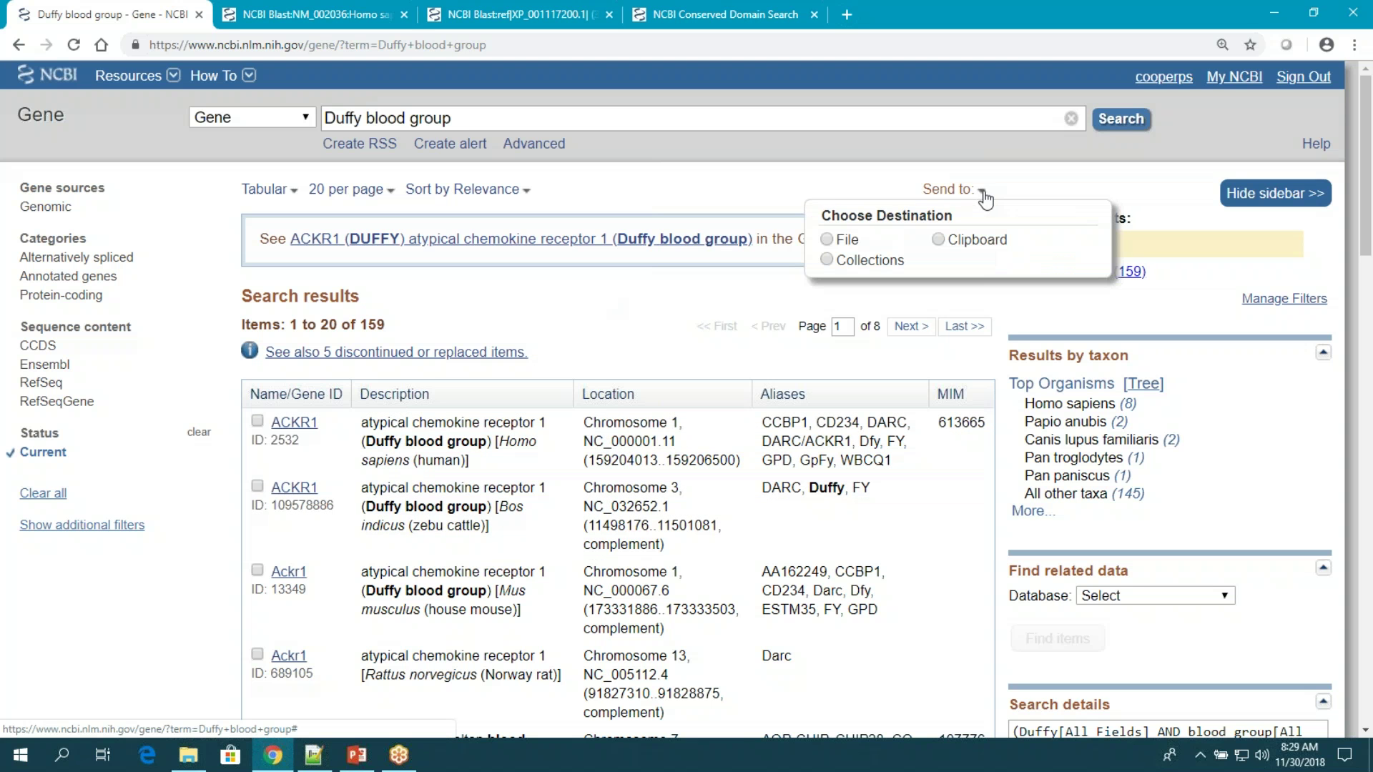
pyautogui.click(827, 240)
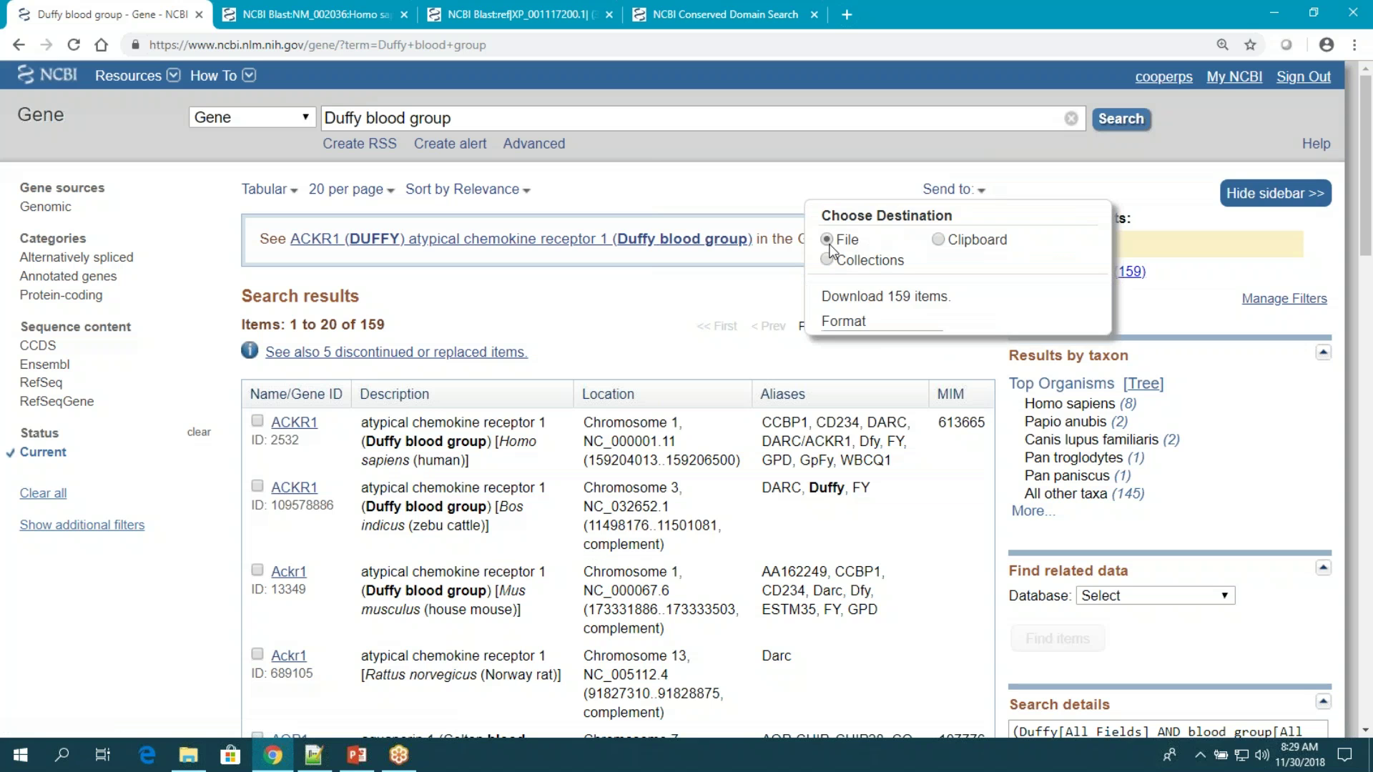
pyautogui.click(764, 297)
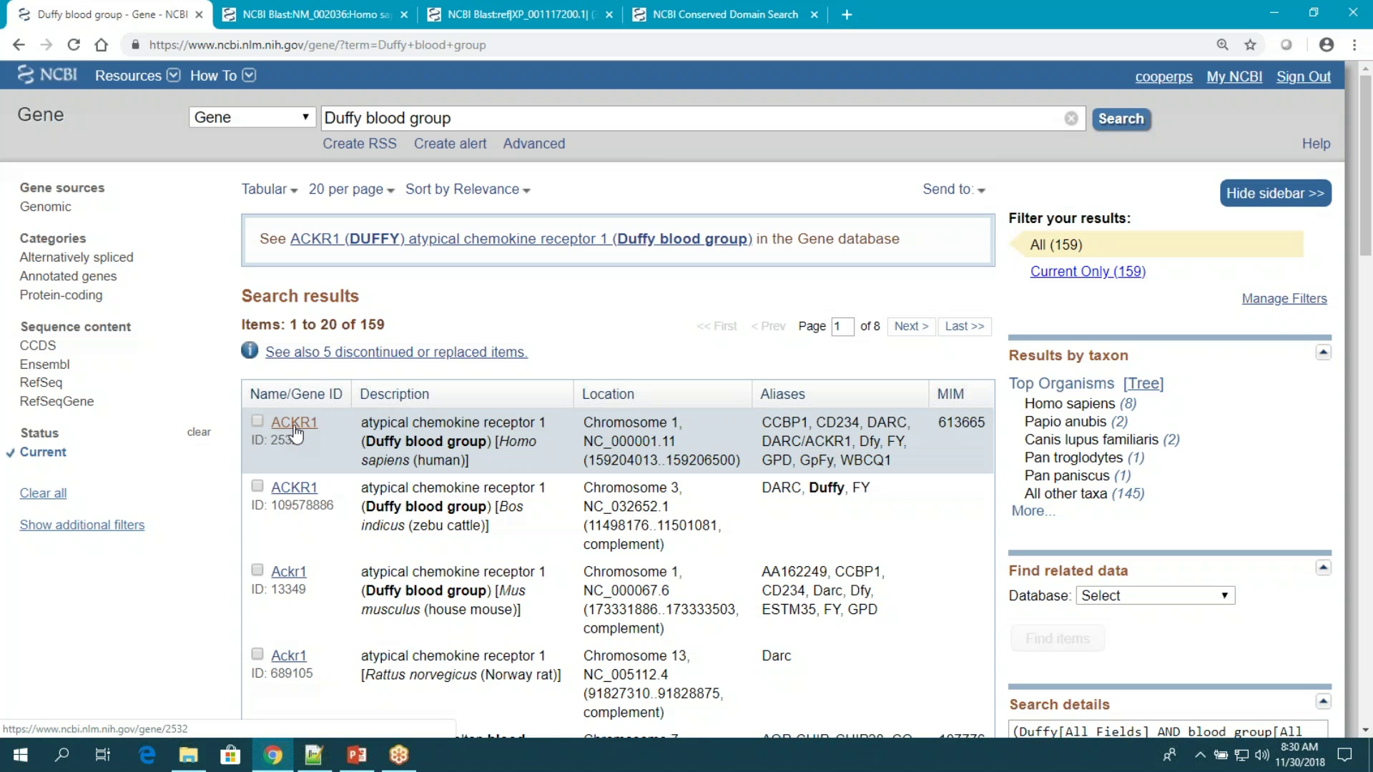
pyautogui.click(294, 424)
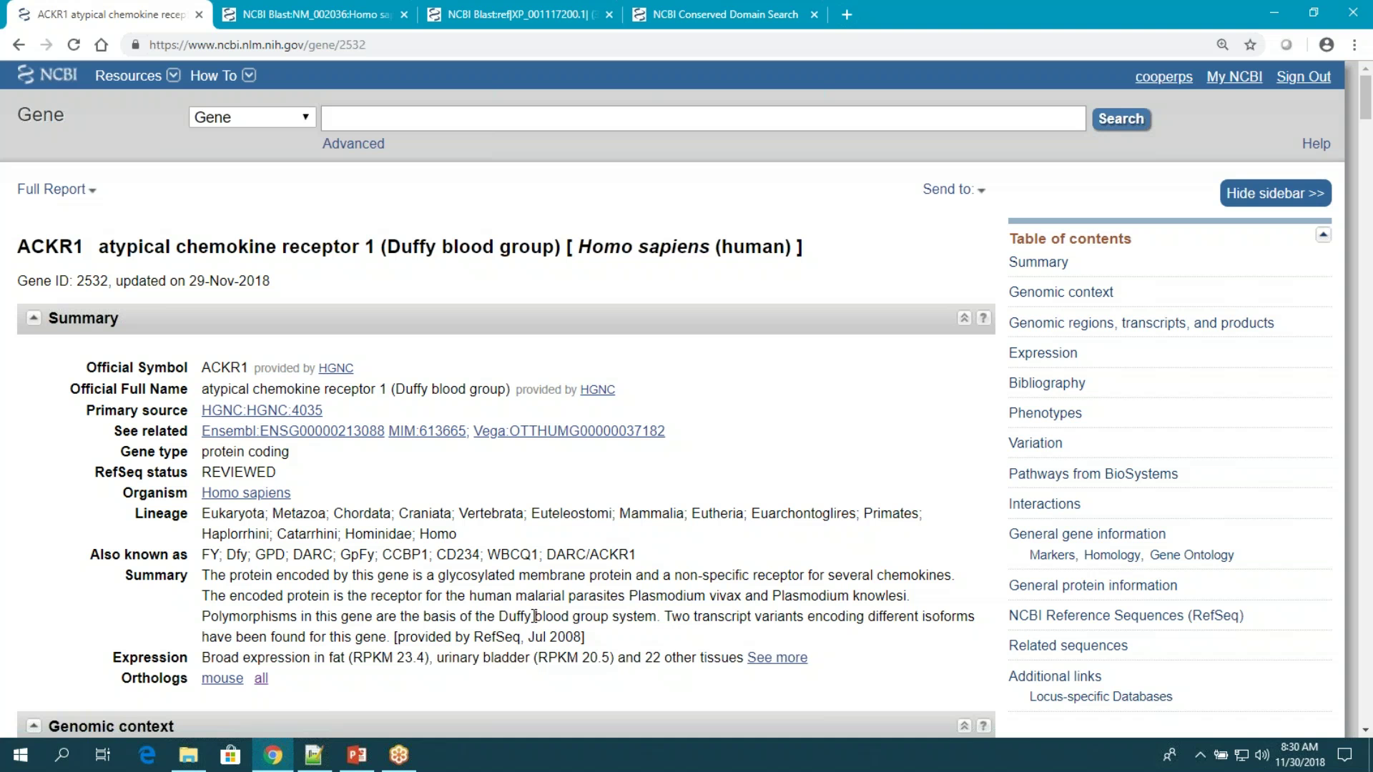
pyautogui.scroll(-1, 534, 616)
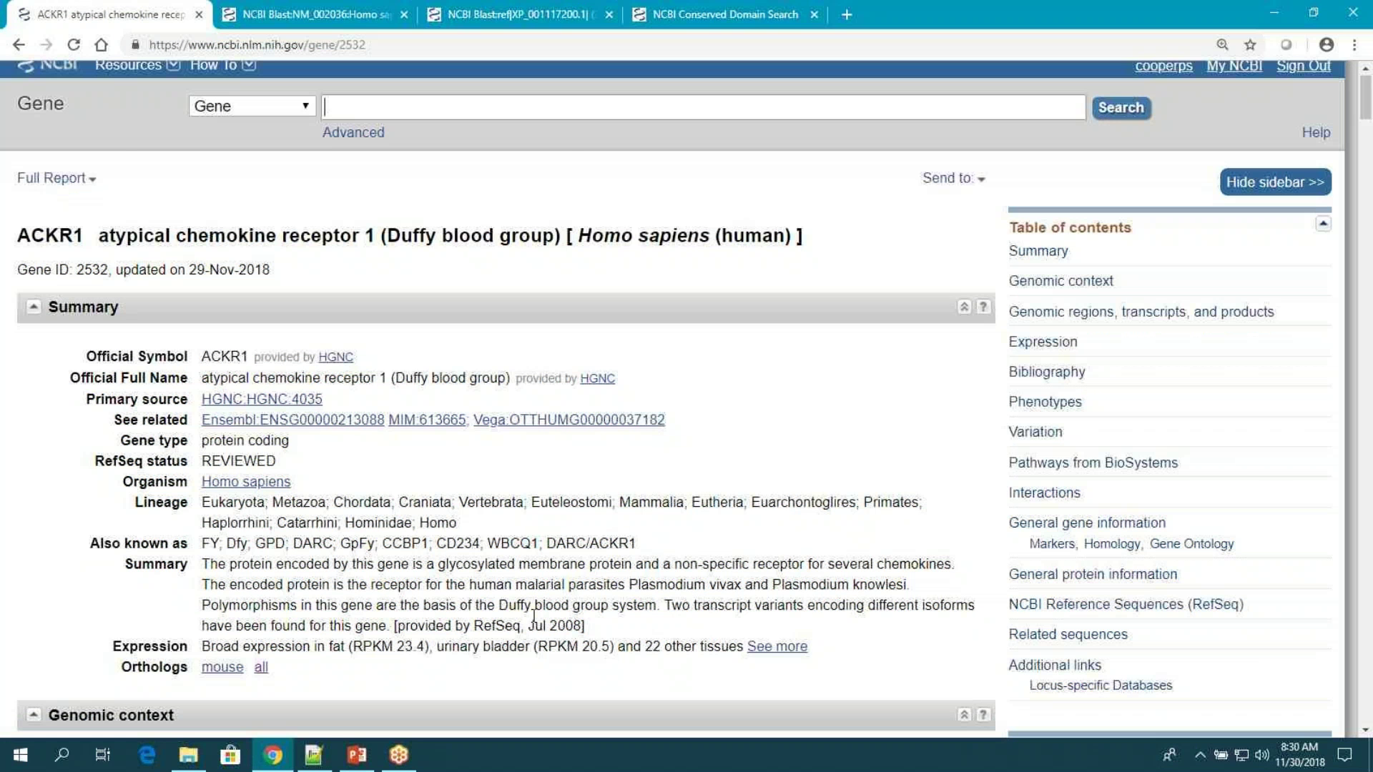
pyautogui.scroll(-2, 535, 616)
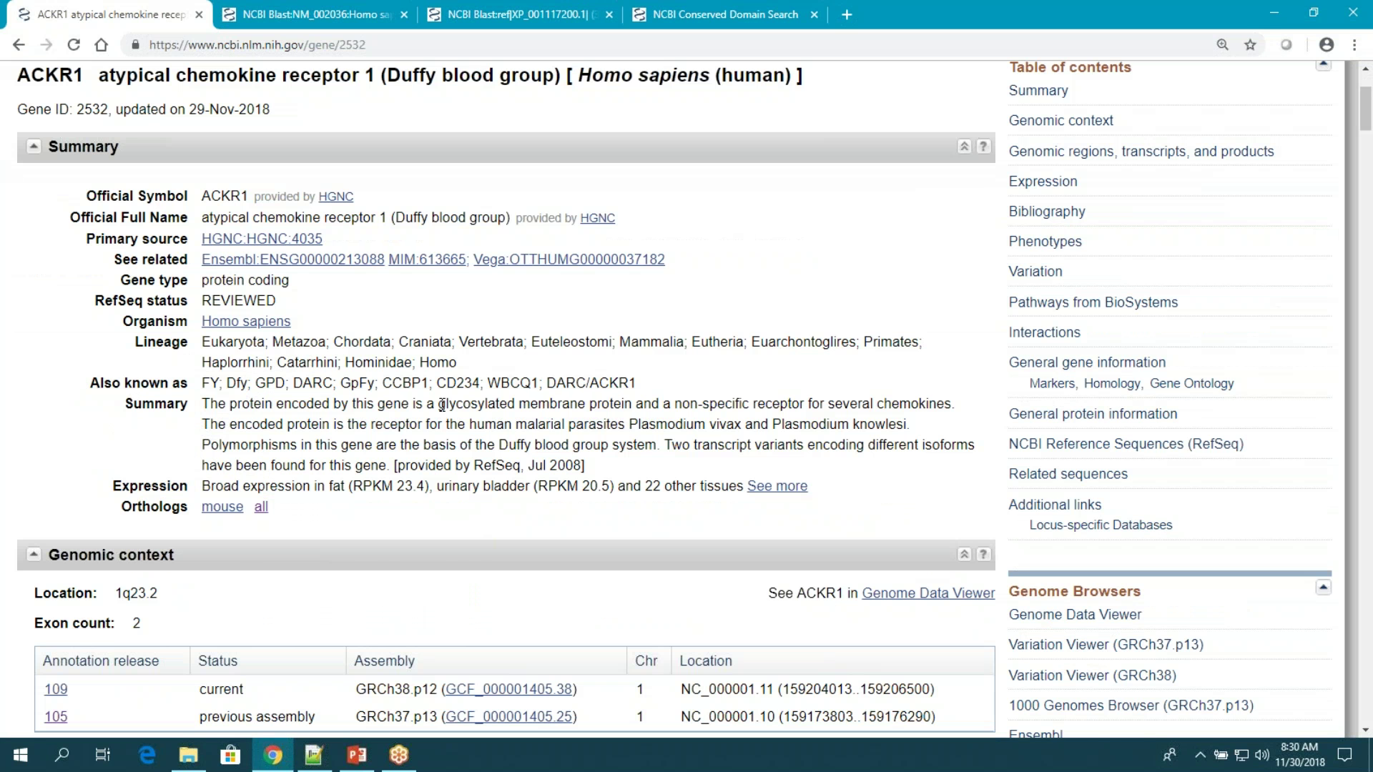
pyautogui.scroll(1, 442, 406)
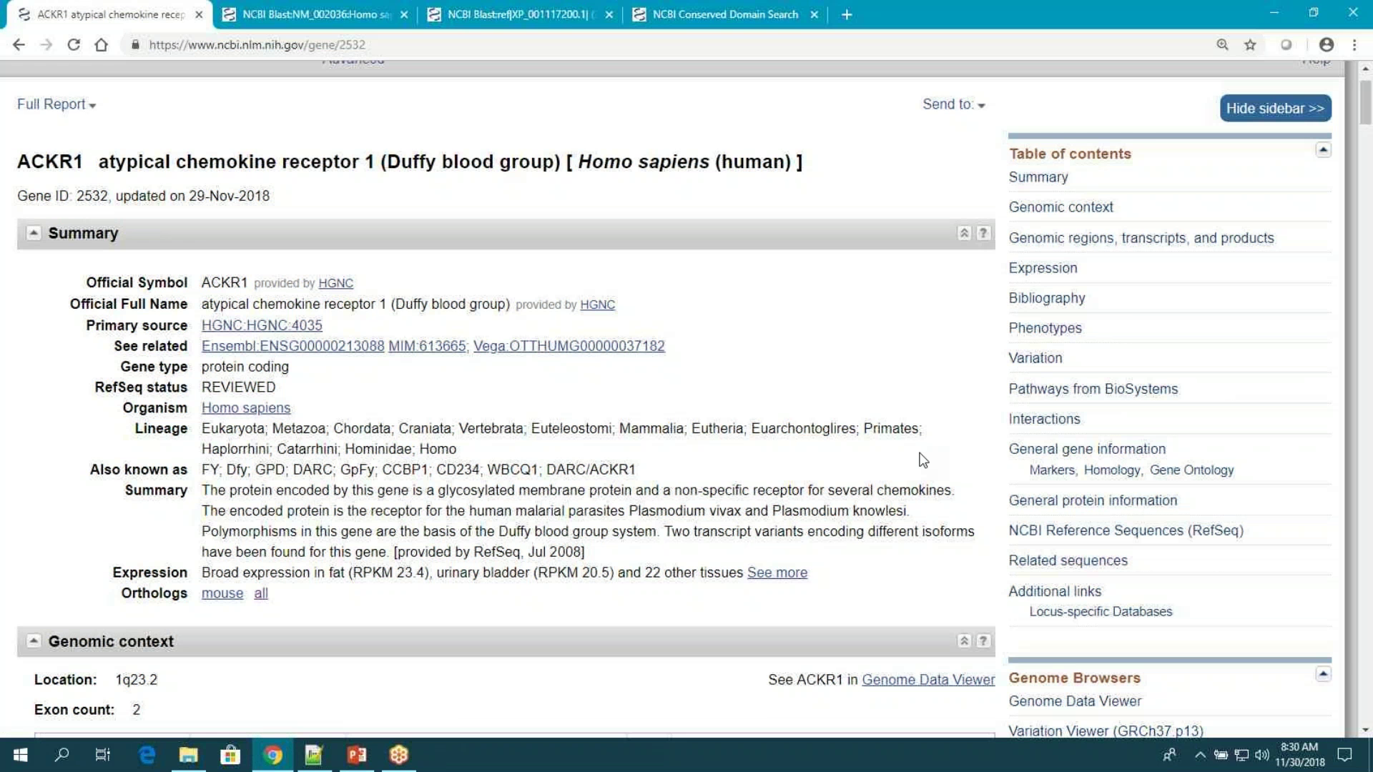
pyautogui.scroll(-3, 923, 460)
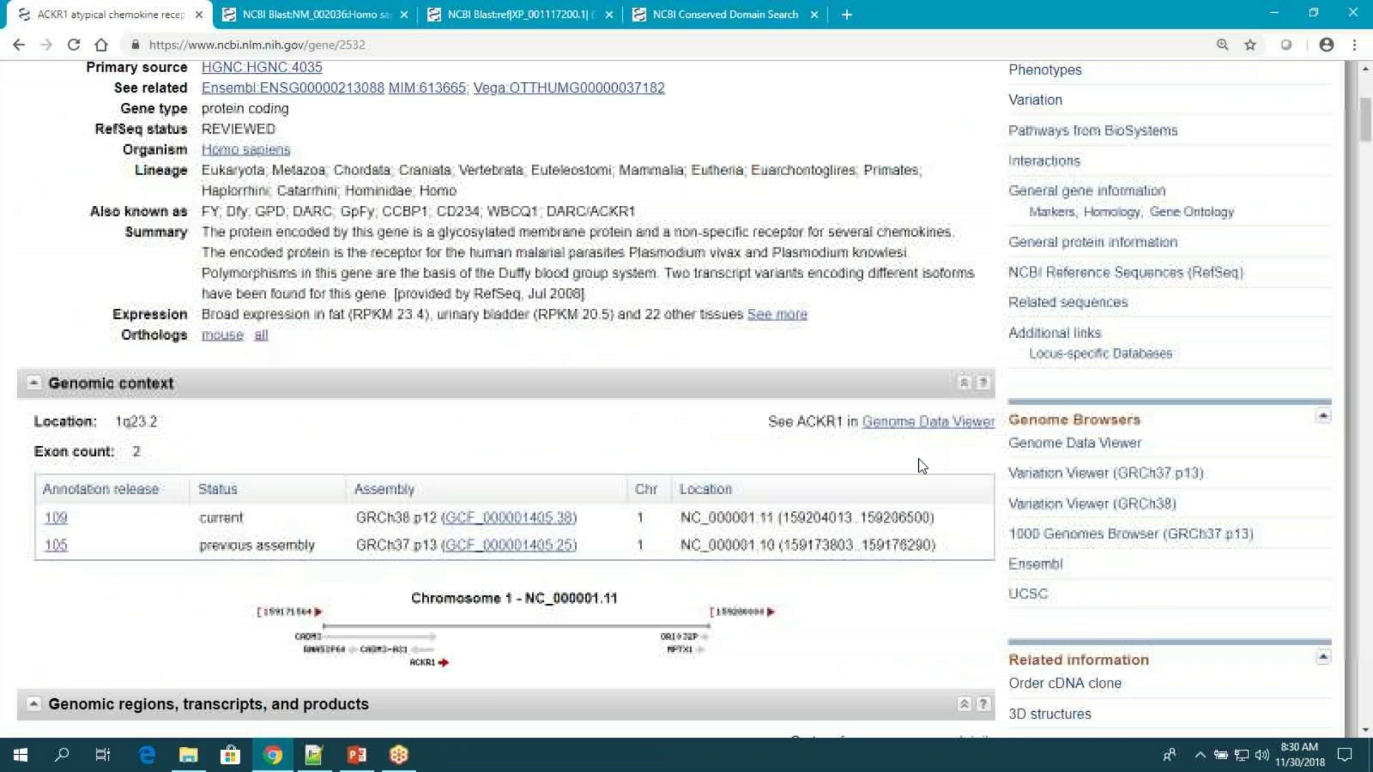
pyautogui.scroll(-4, 919, 457)
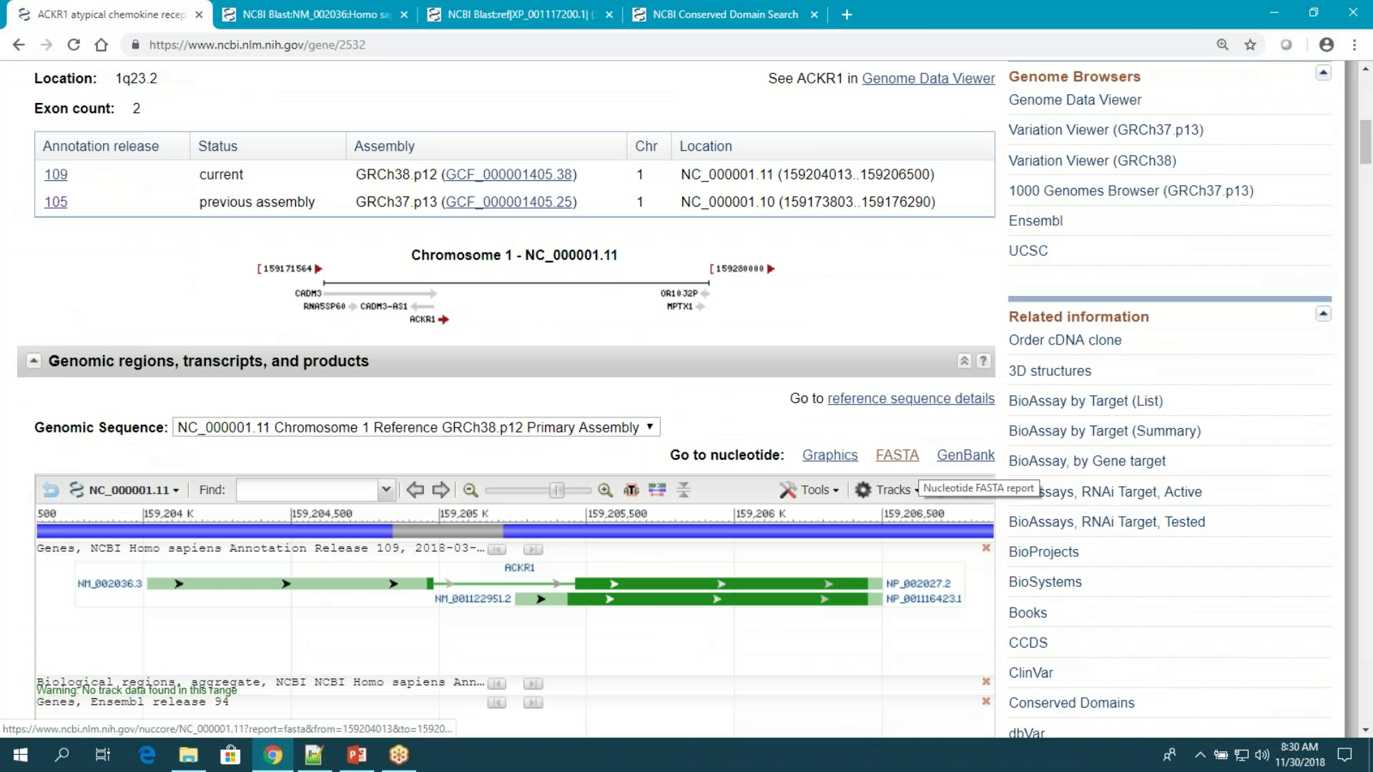
pyautogui.scroll(1, 576, 393)
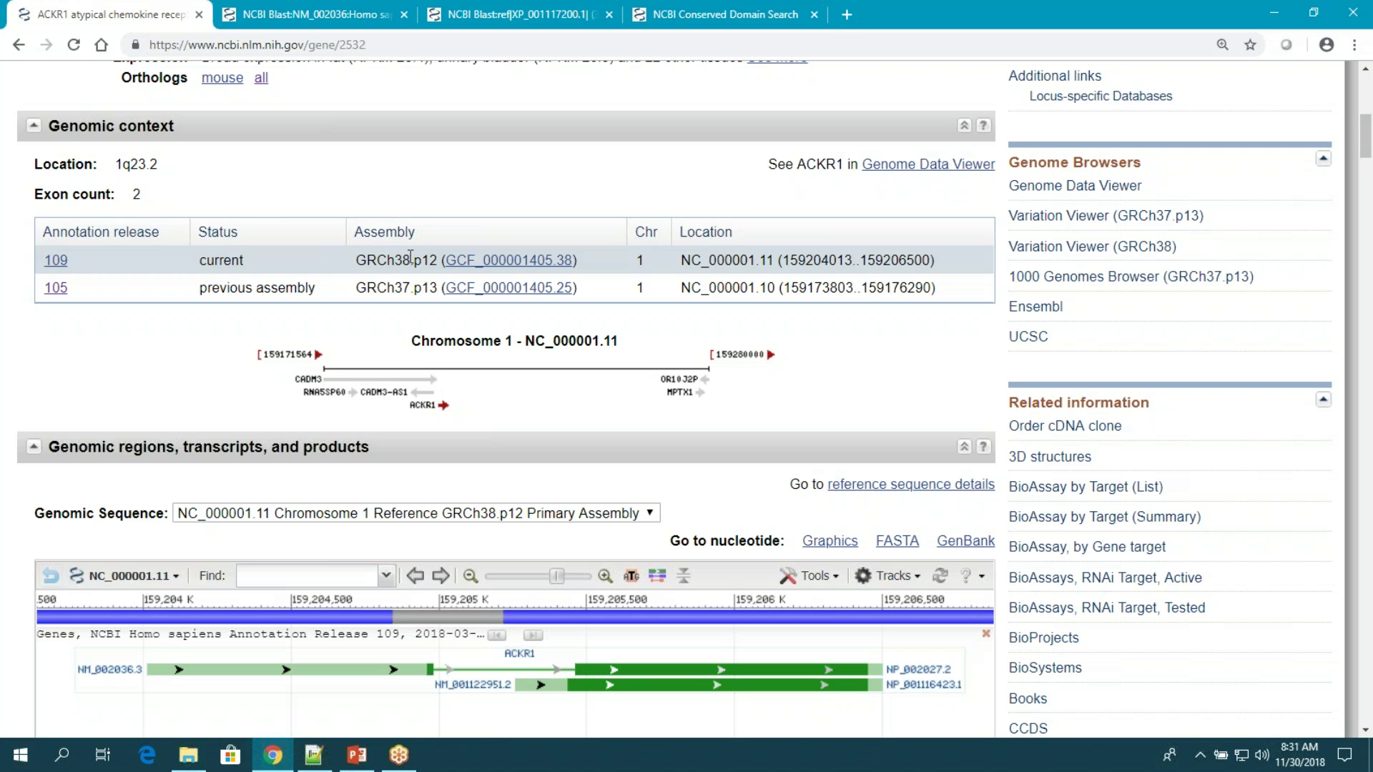
# Review the GRCh38.p12 assembly (GCF_000001405.38) in a new tab, then return to the ACKR1 tab.
pyautogui.rightClick(491, 263)
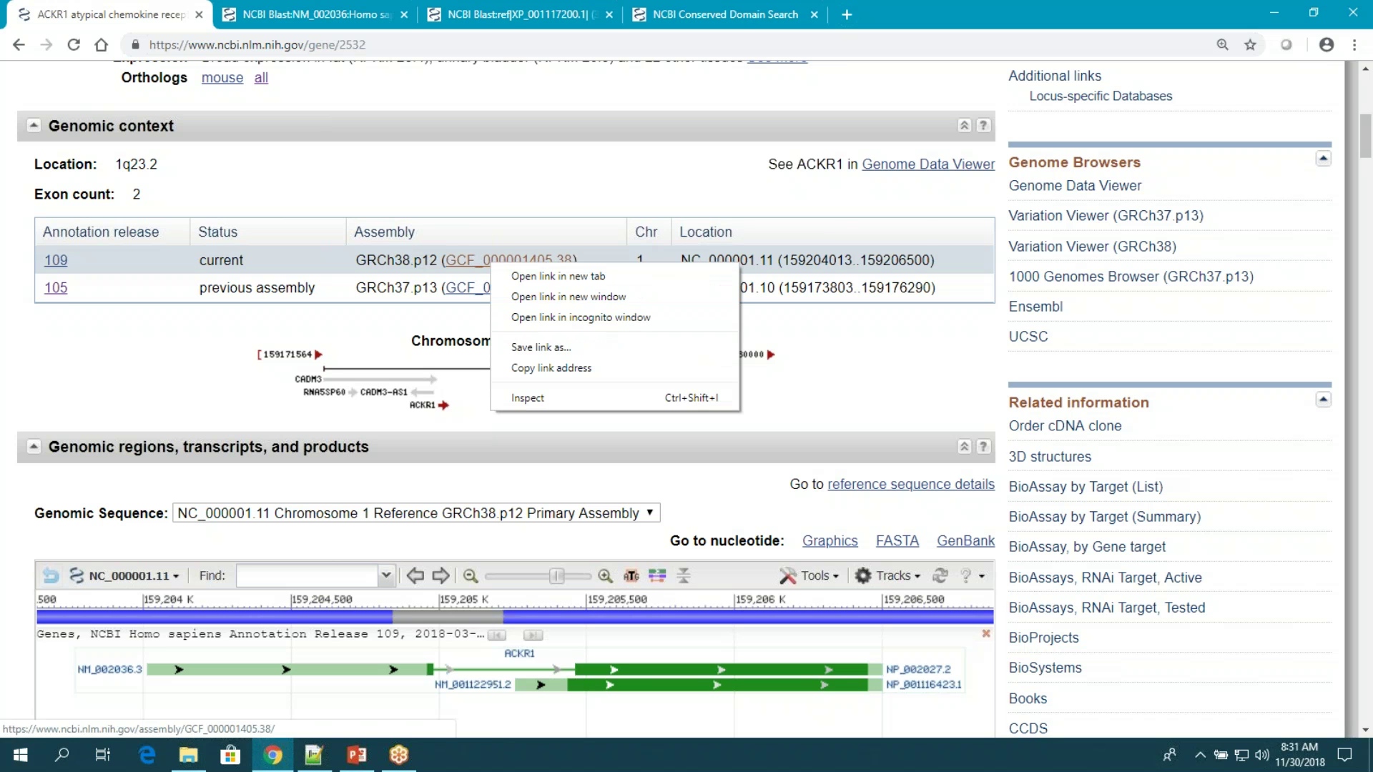
pyautogui.click(574, 277)
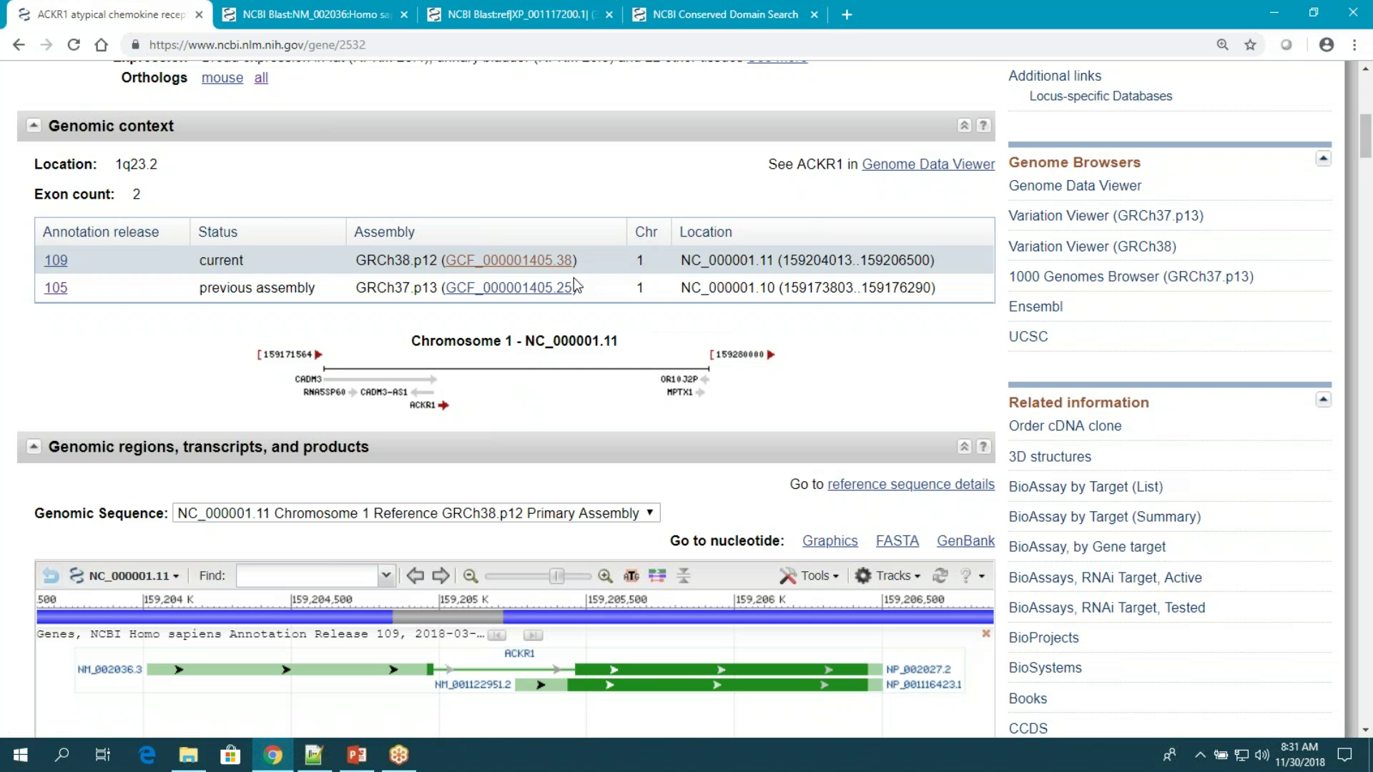
pyautogui.click(315, 15)
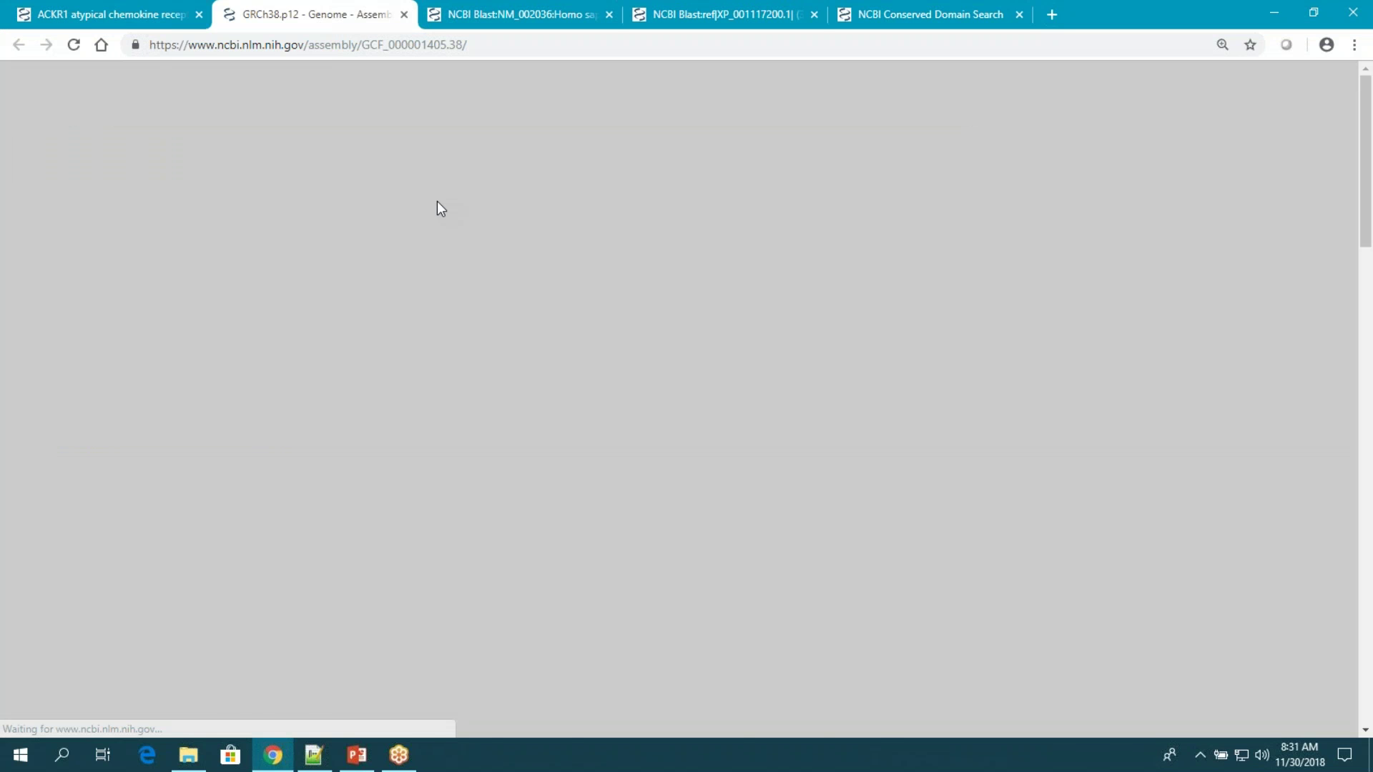
pyautogui.scroll(-5, 572, 454)
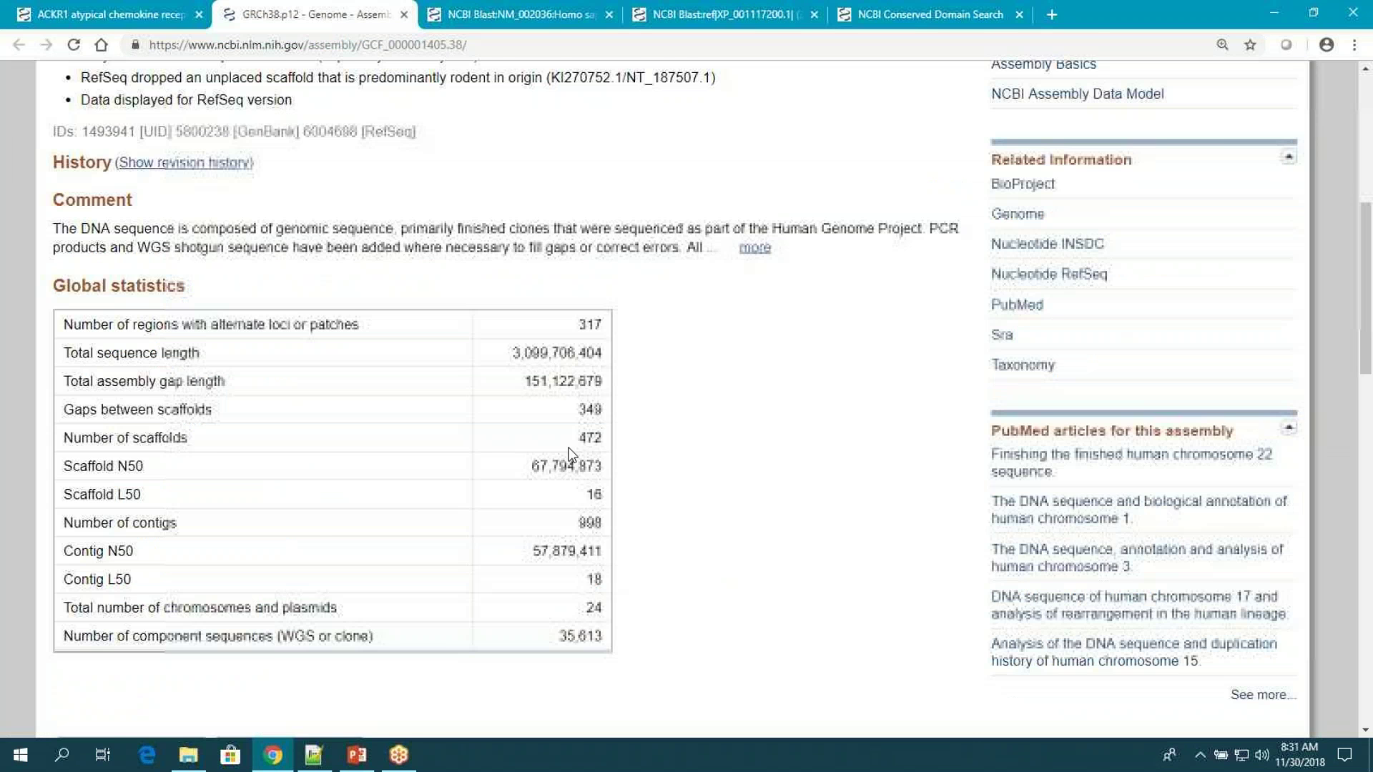
pyautogui.scroll(-10, 572, 455)
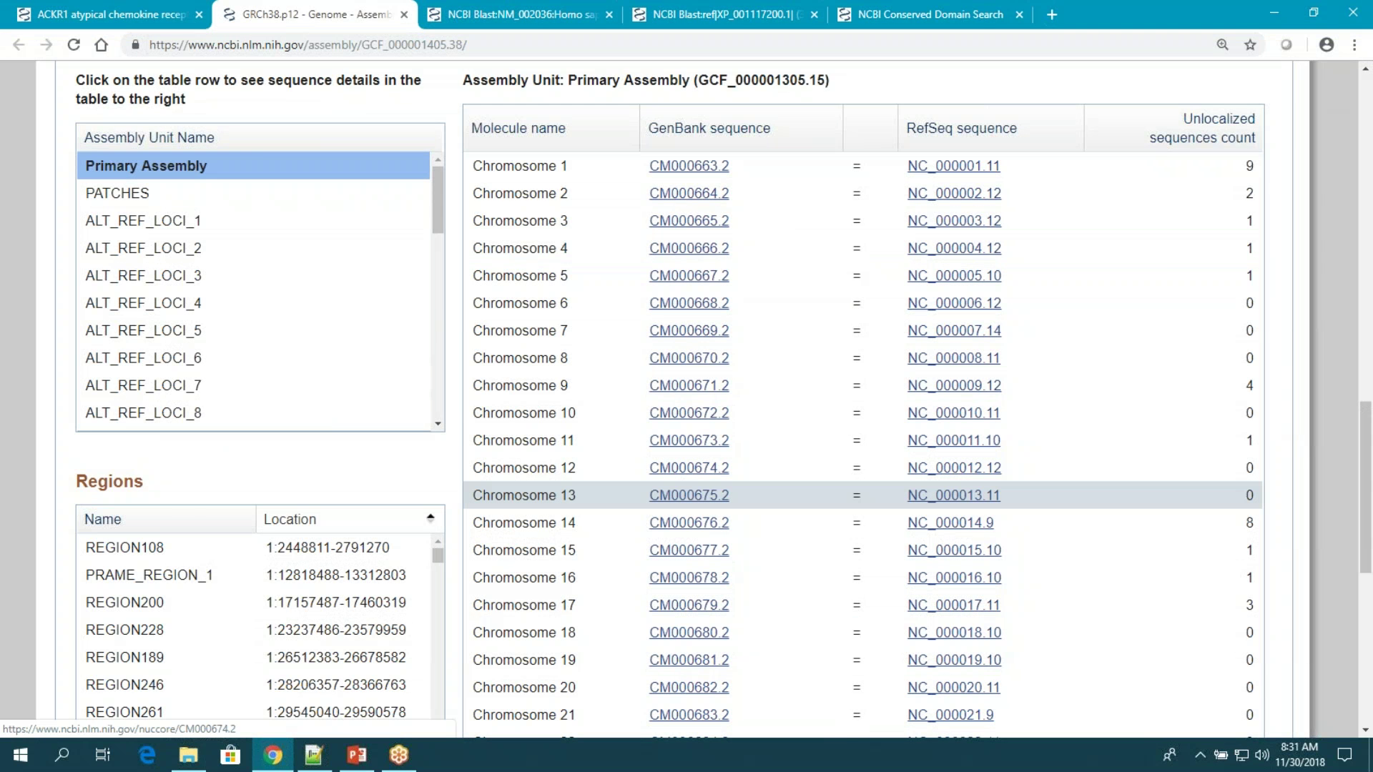
pyautogui.scroll(2, 686, 499)
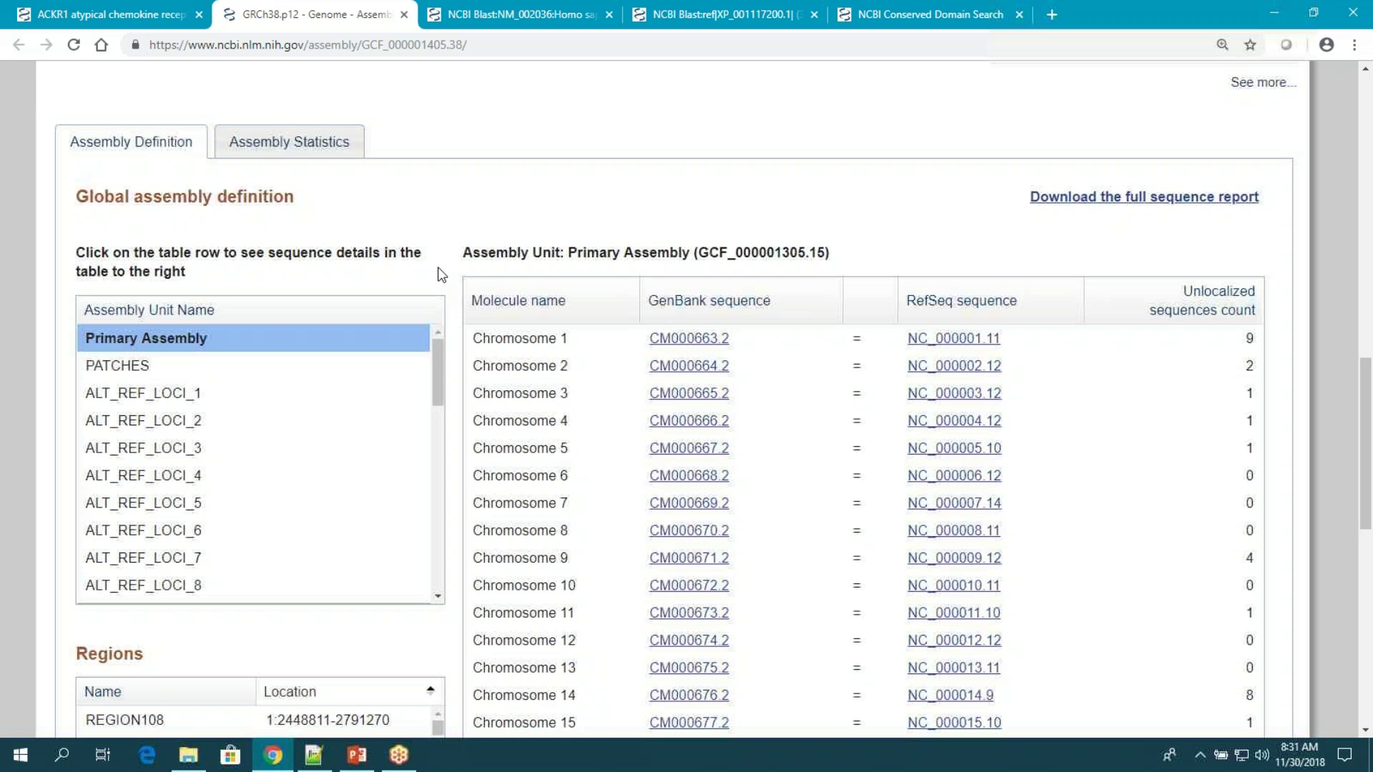
pyautogui.scroll(10, 441, 274)
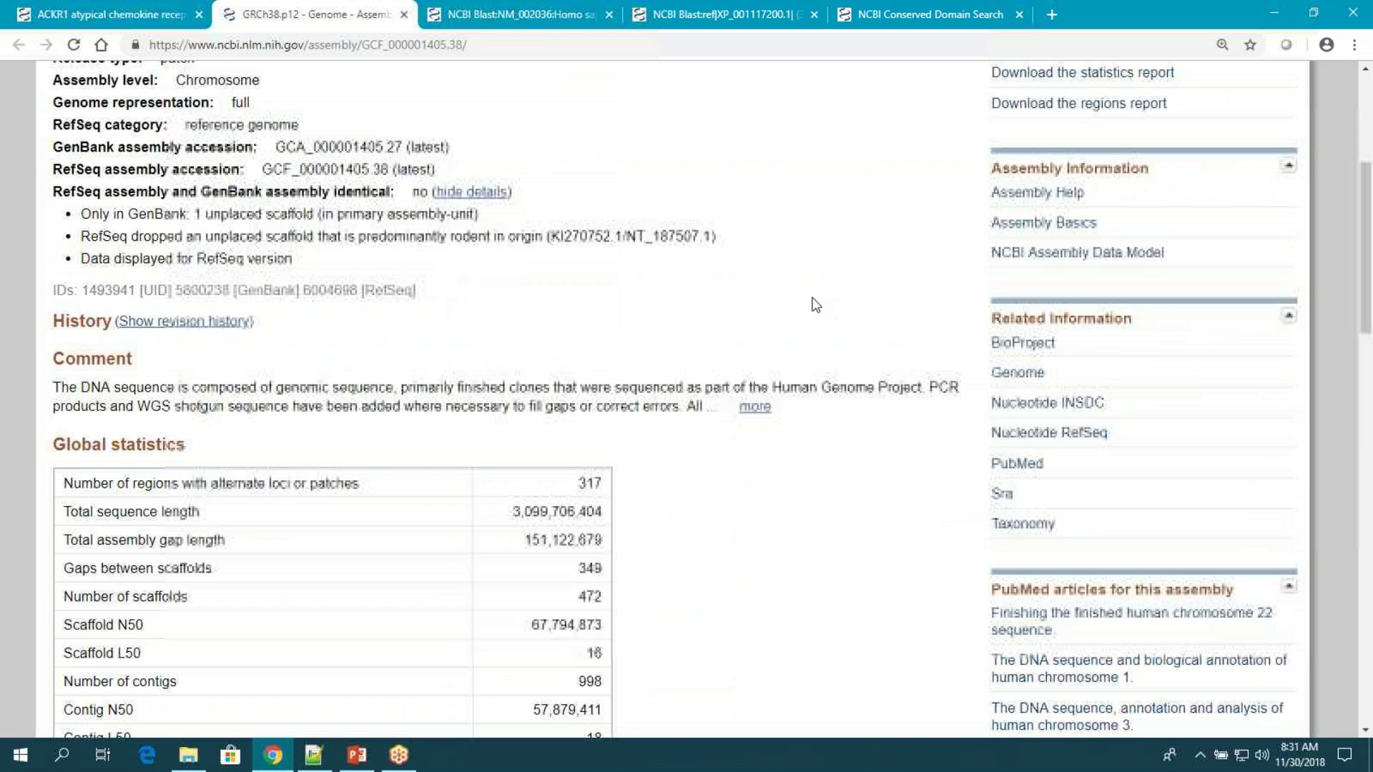
pyautogui.scroll(3, 815, 304)
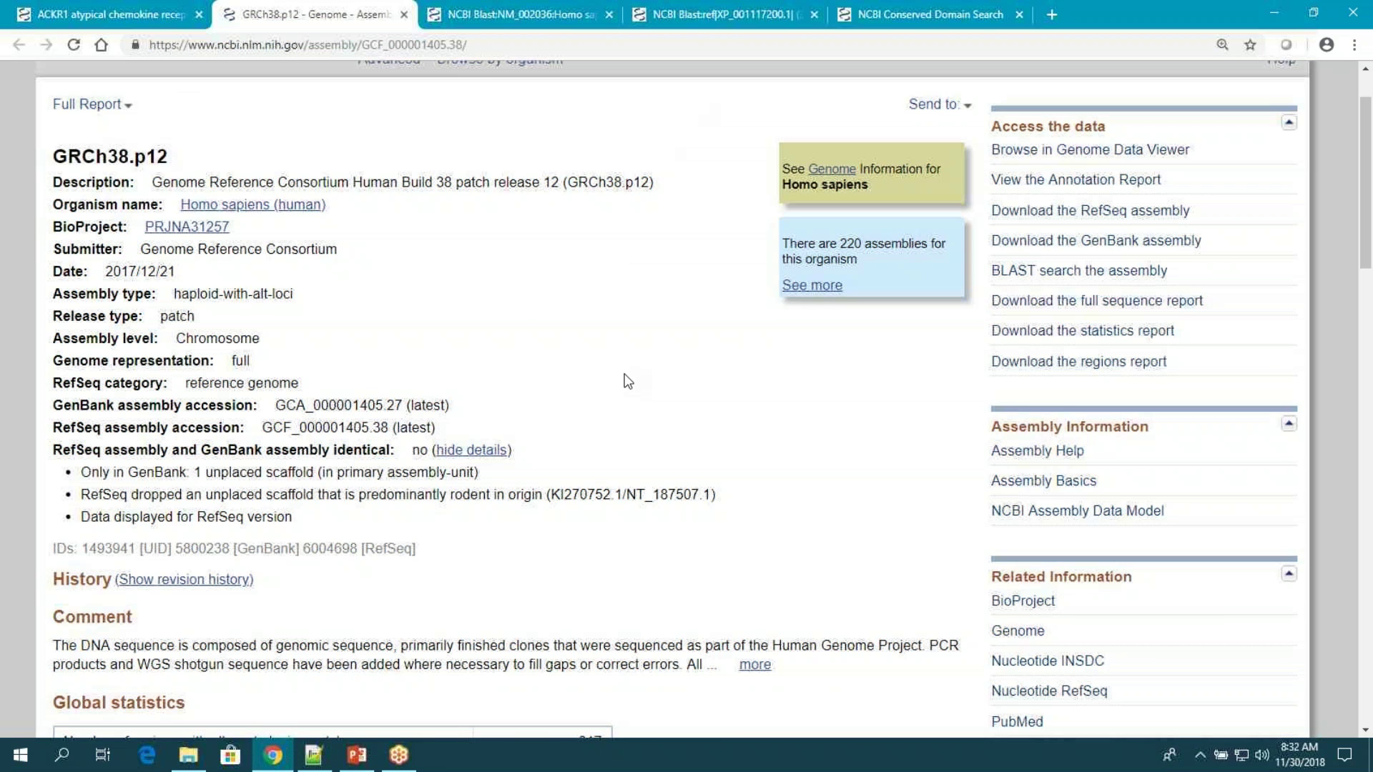
pyautogui.scroll(2, 571, 229)
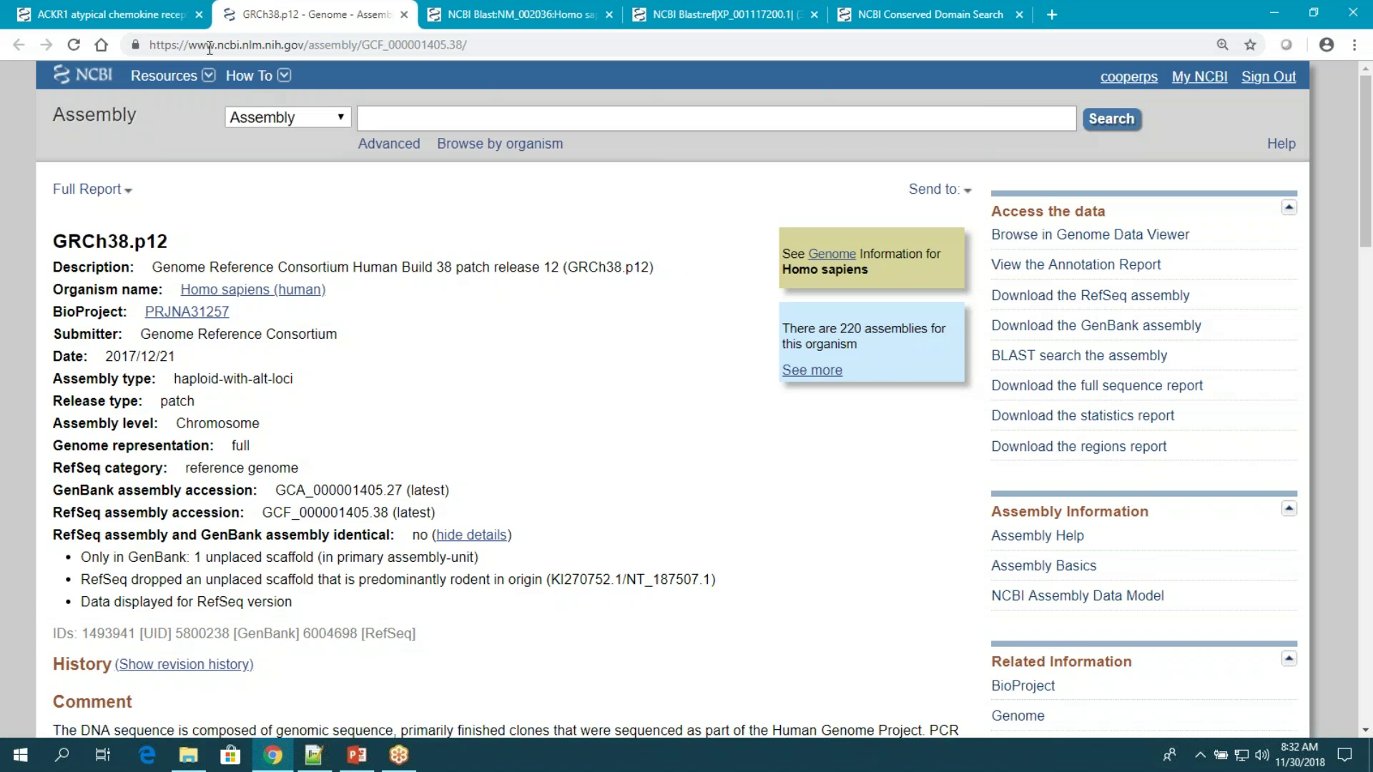
pyautogui.click(110, 13)
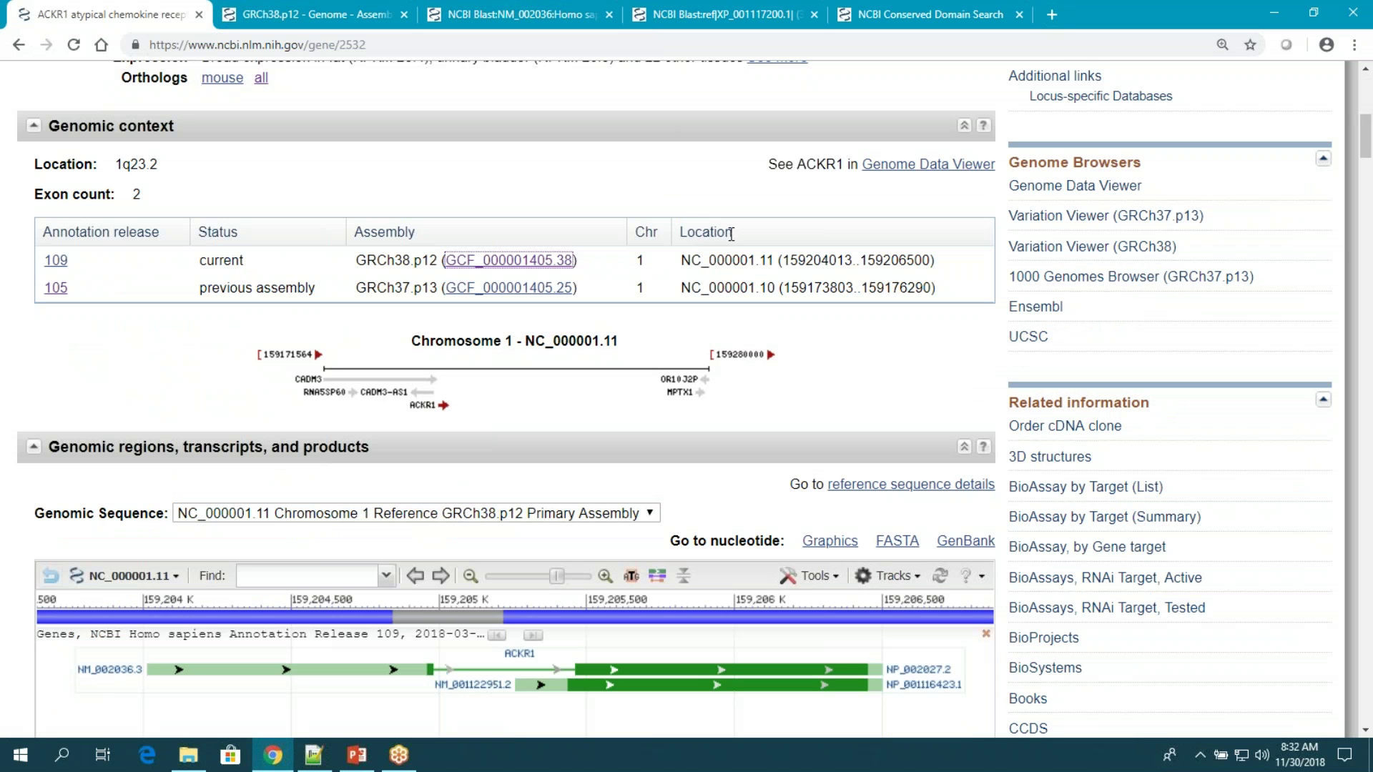
# Jump to ACKR1's RefSeq section listing NG_011626.3, NM_001122951.2 and NM_002036.3.
pyautogui.scroll(1, 731, 234)
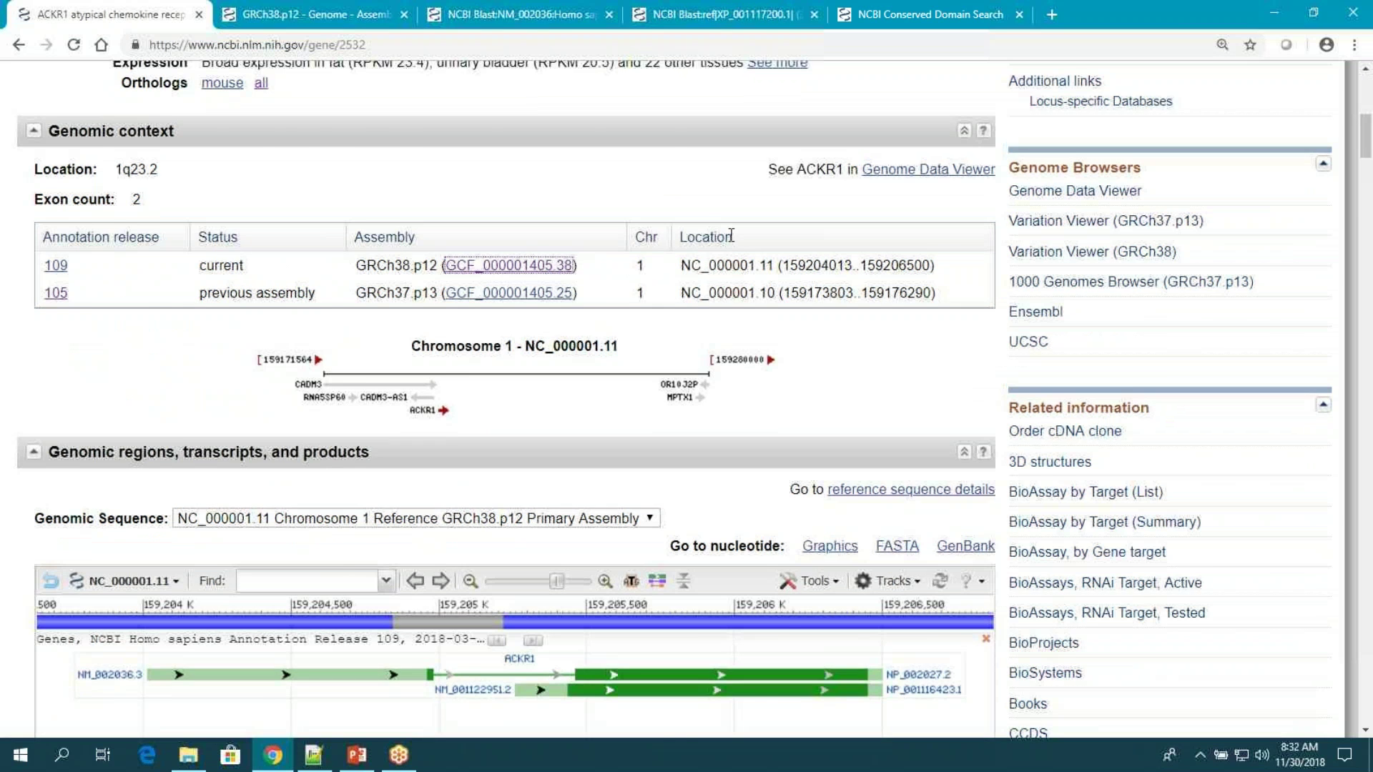
pyautogui.scroll(5, 731, 234)
pyautogui.scroll(1, 1192, 354)
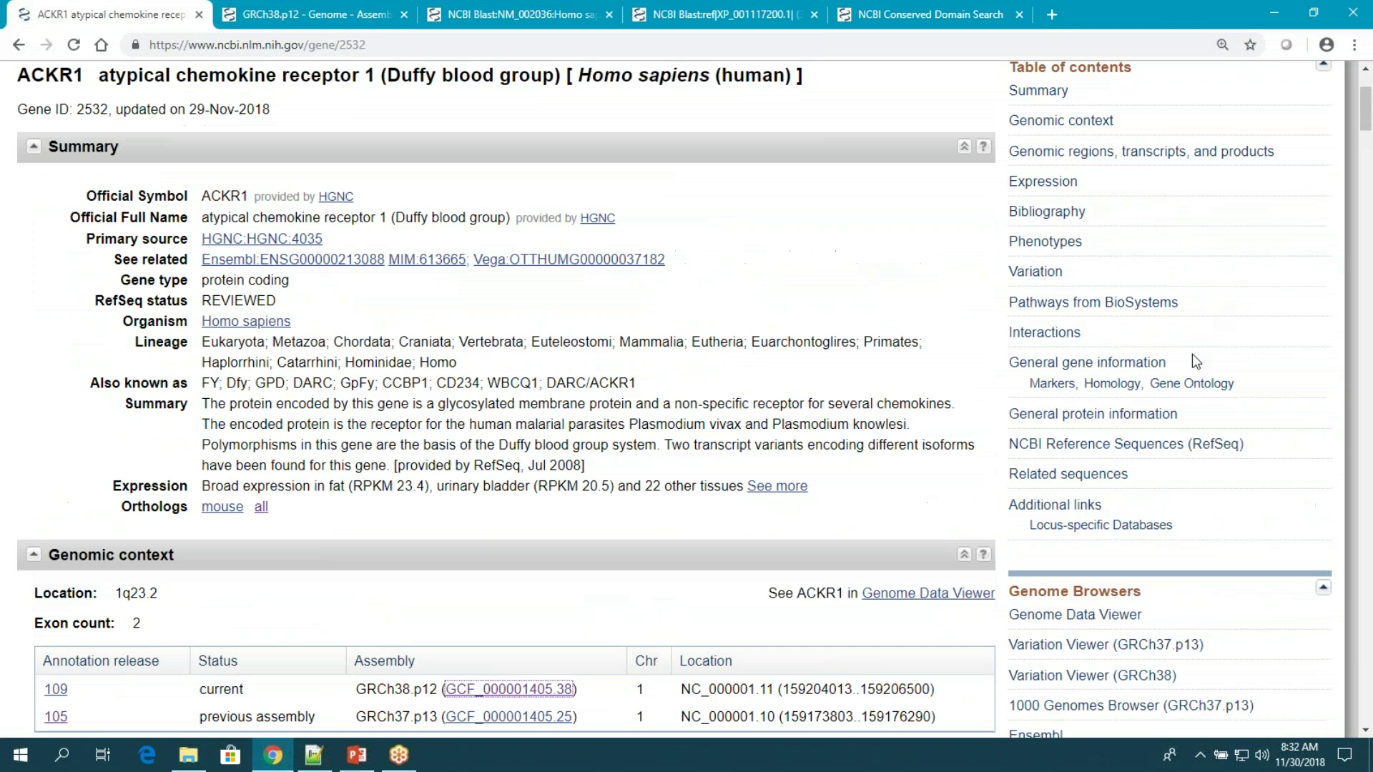
pyautogui.click(1165, 449)
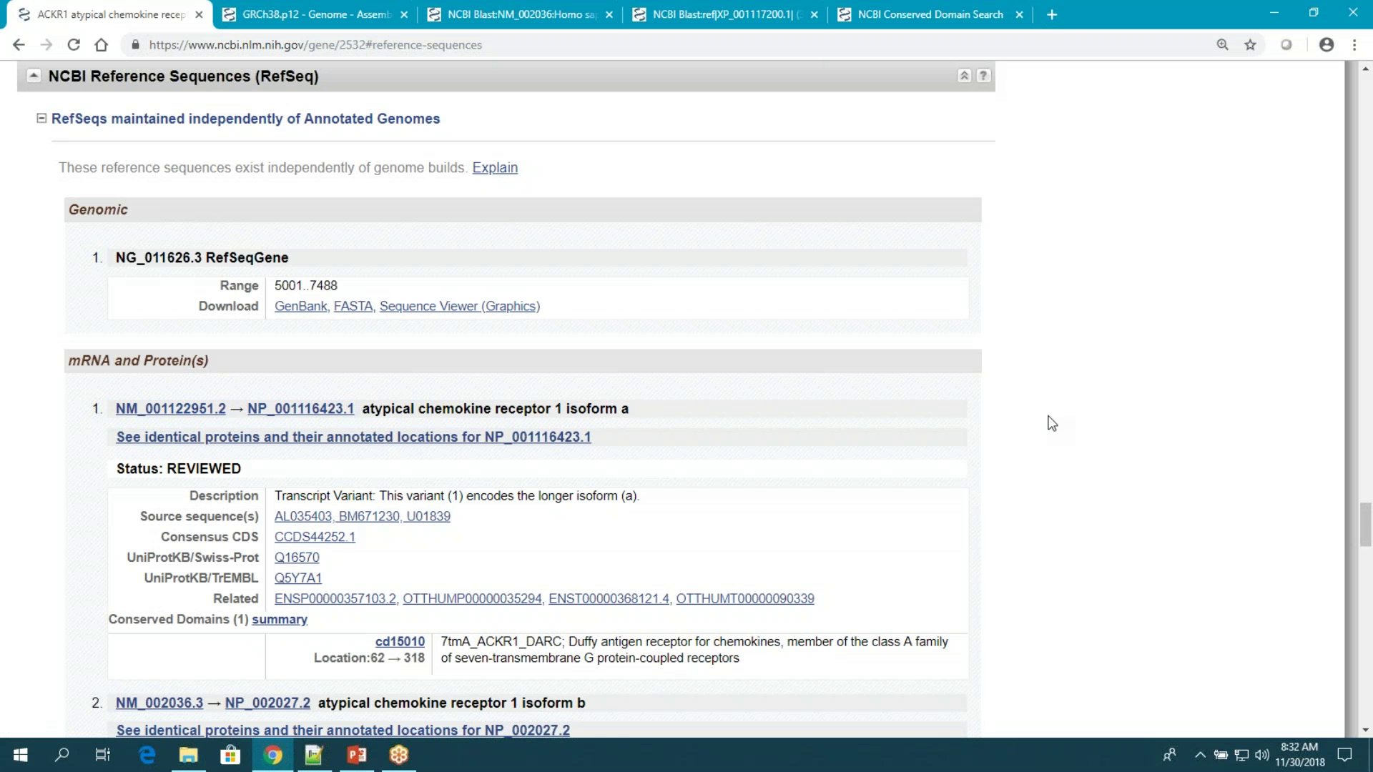
pyautogui.scroll(-2, 1056, 445)
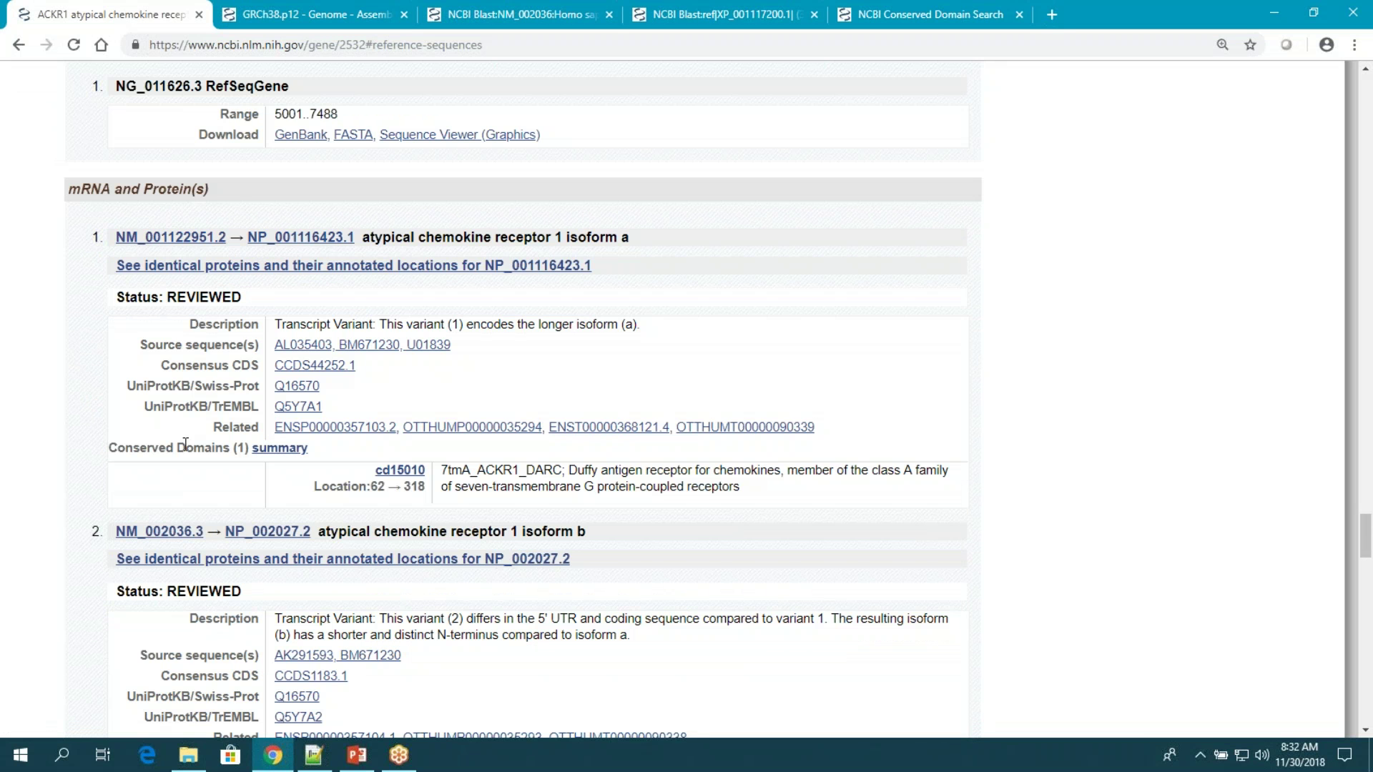
pyautogui.scroll(-3, 185, 444)
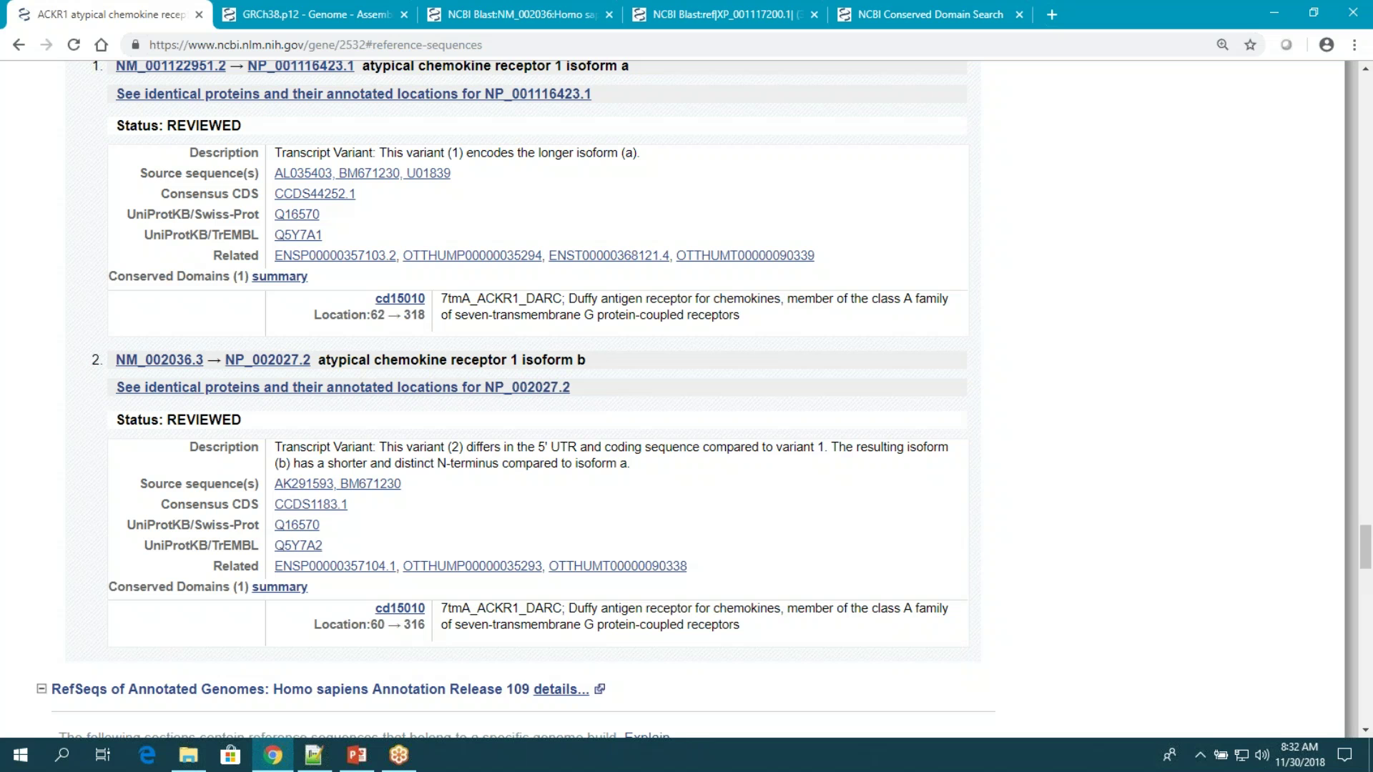
pyautogui.scroll(3, 133, 533)
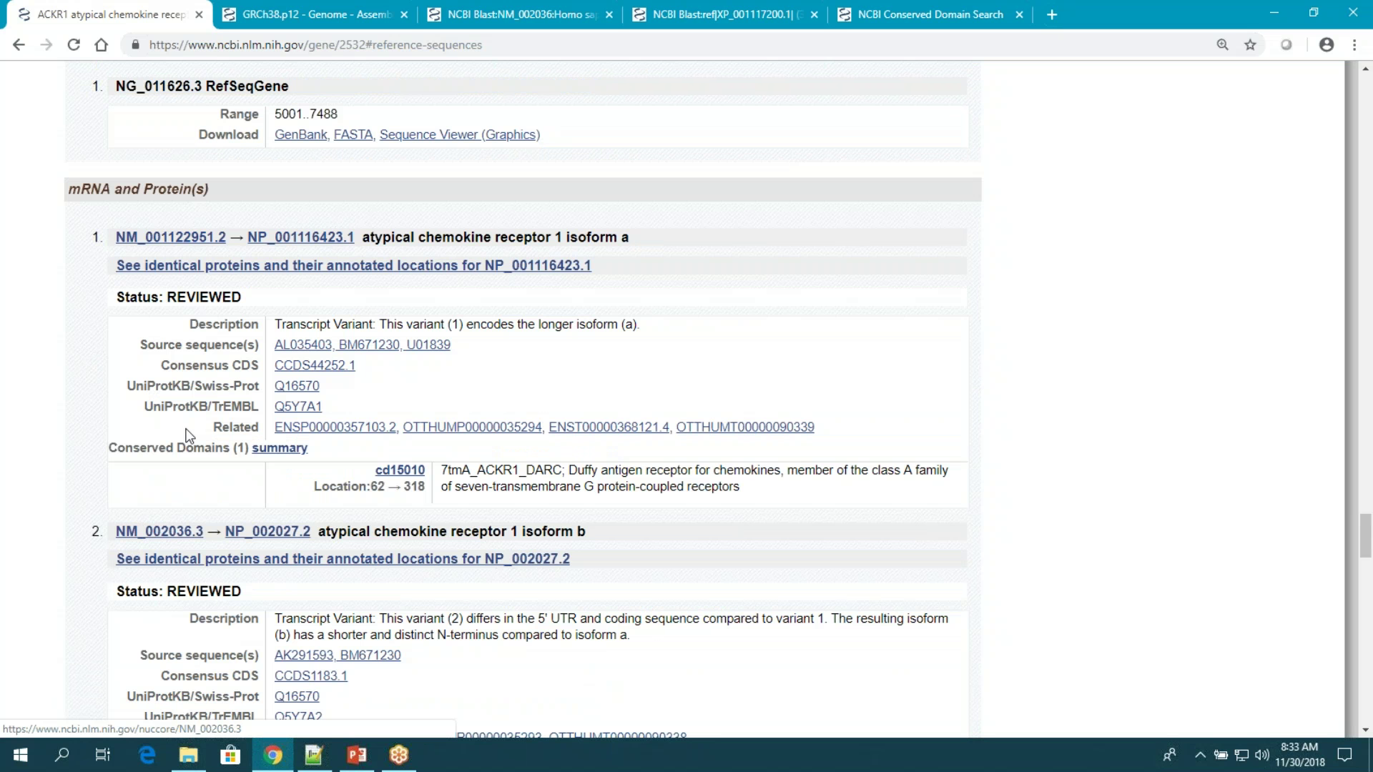
pyautogui.click(256, 238)
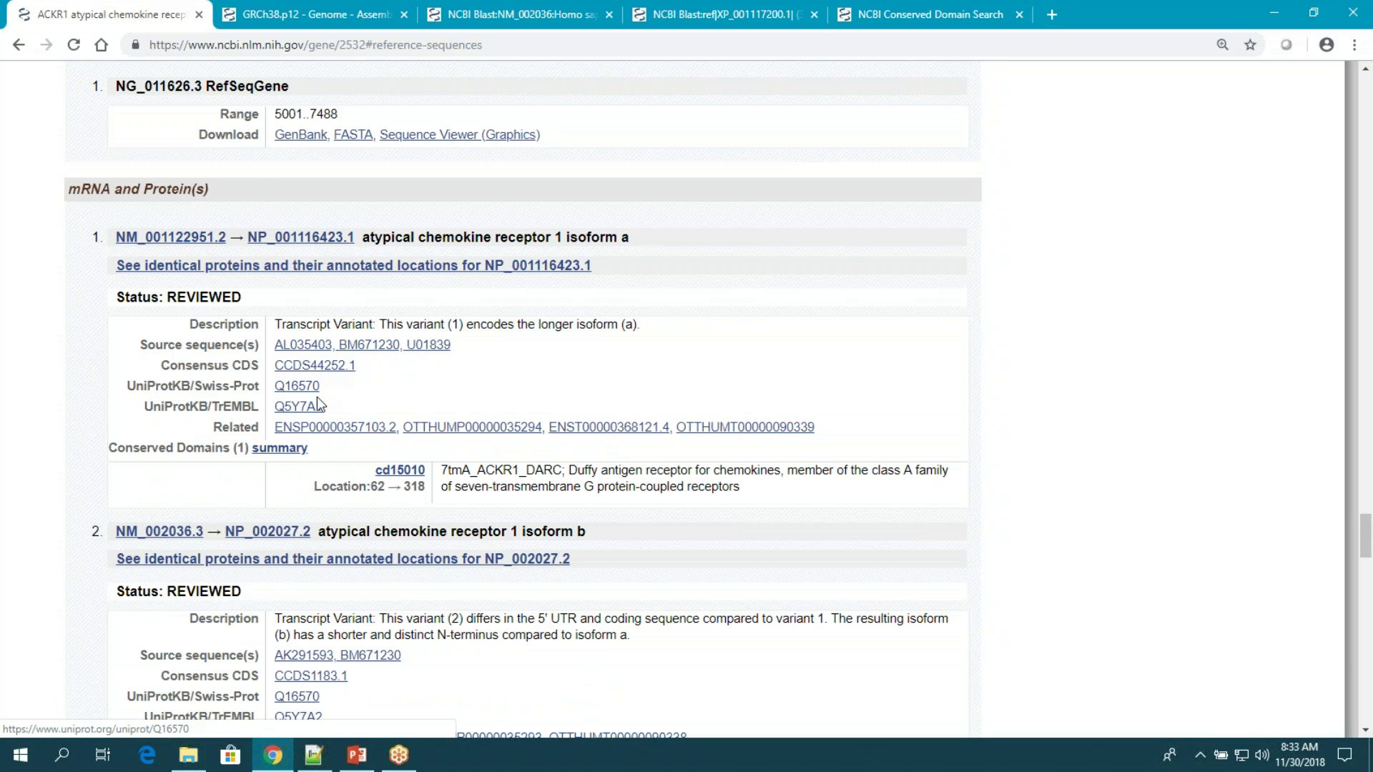
pyautogui.scroll(2, 317, 401)
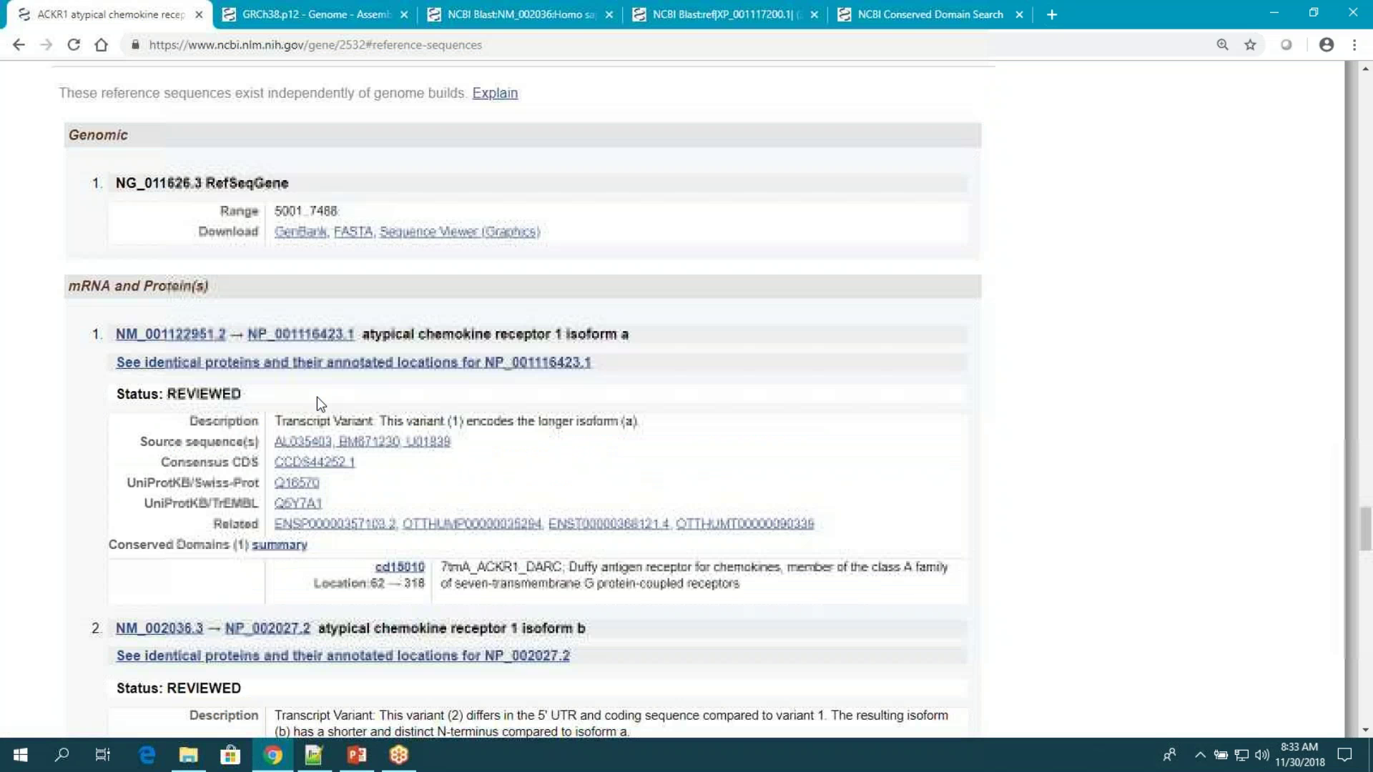
pyautogui.scroll(3, 316, 397)
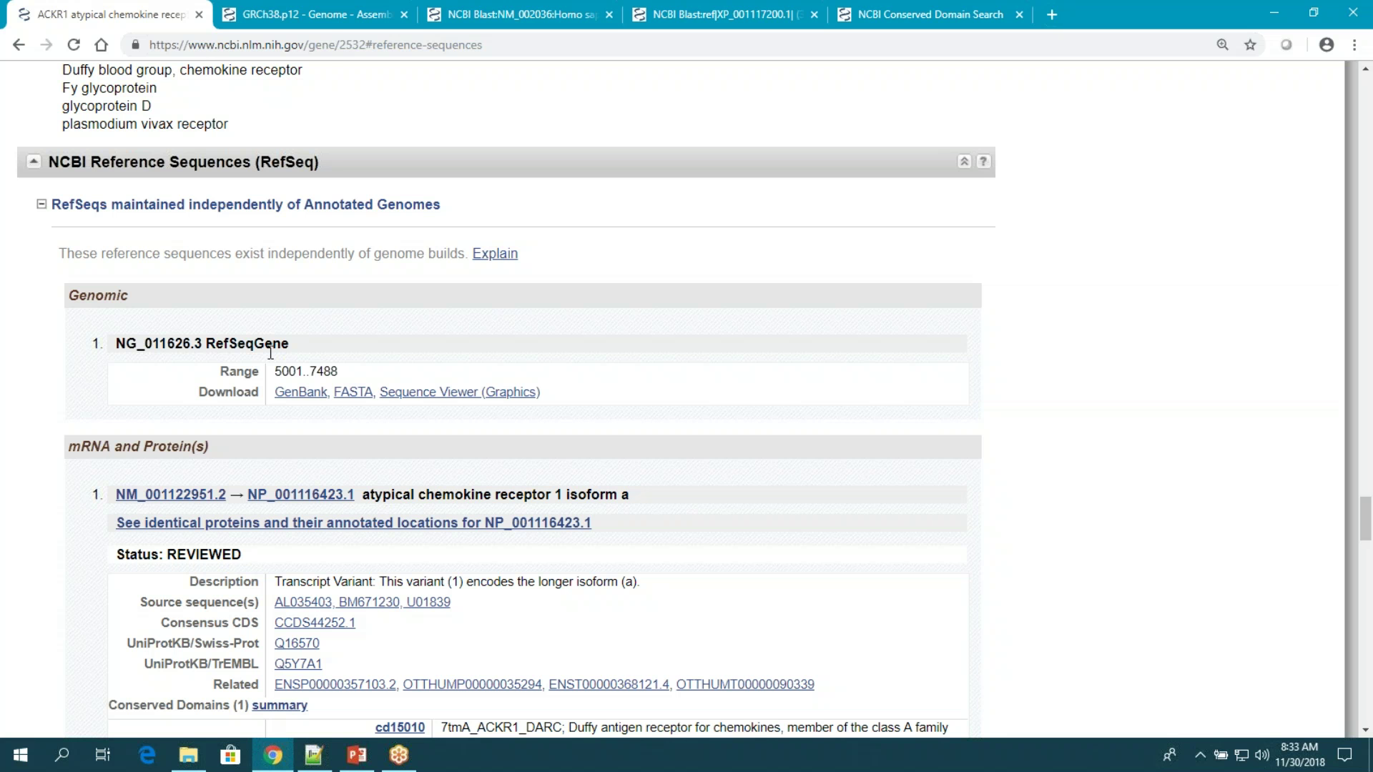
pyautogui.scroll(-1, 270, 351)
pyautogui.scroll(-15, 501, 400)
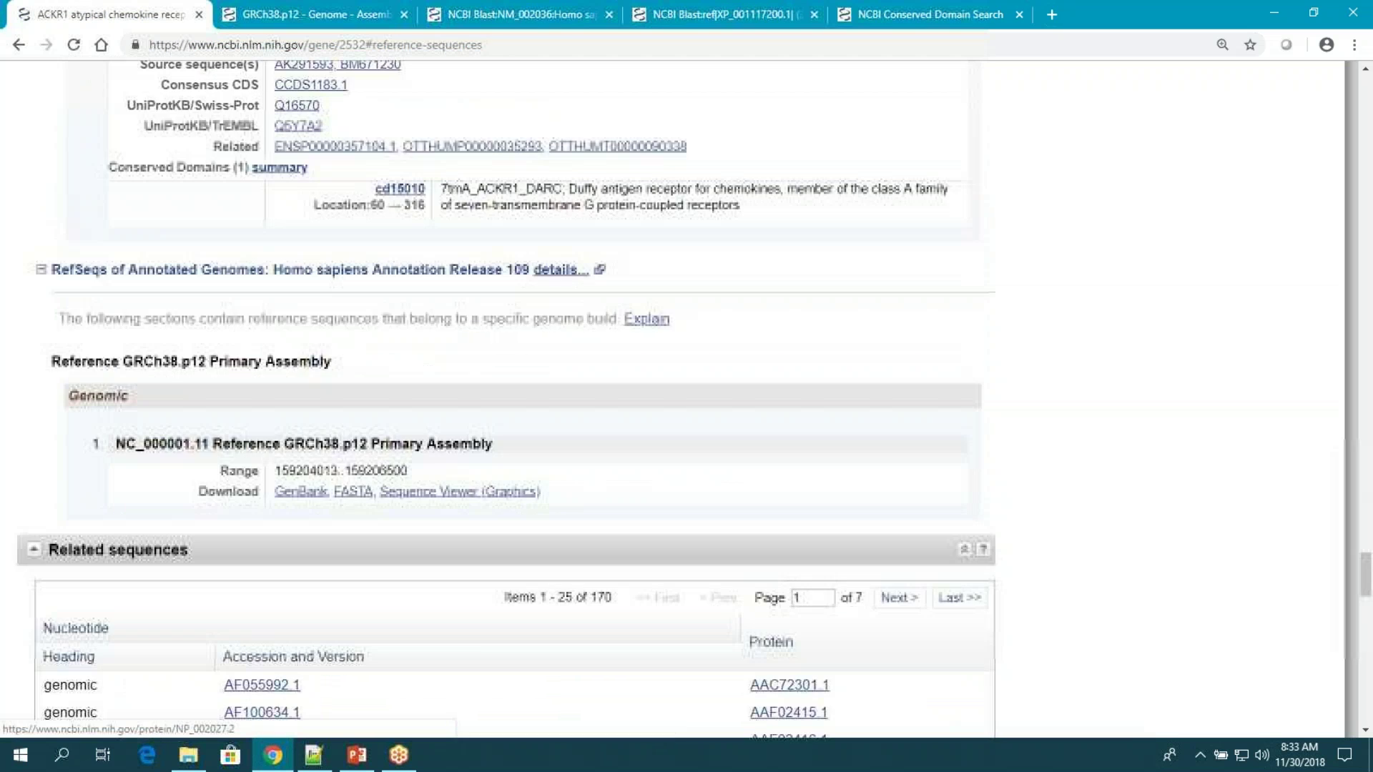
pyautogui.scroll(-2, 501, 401)
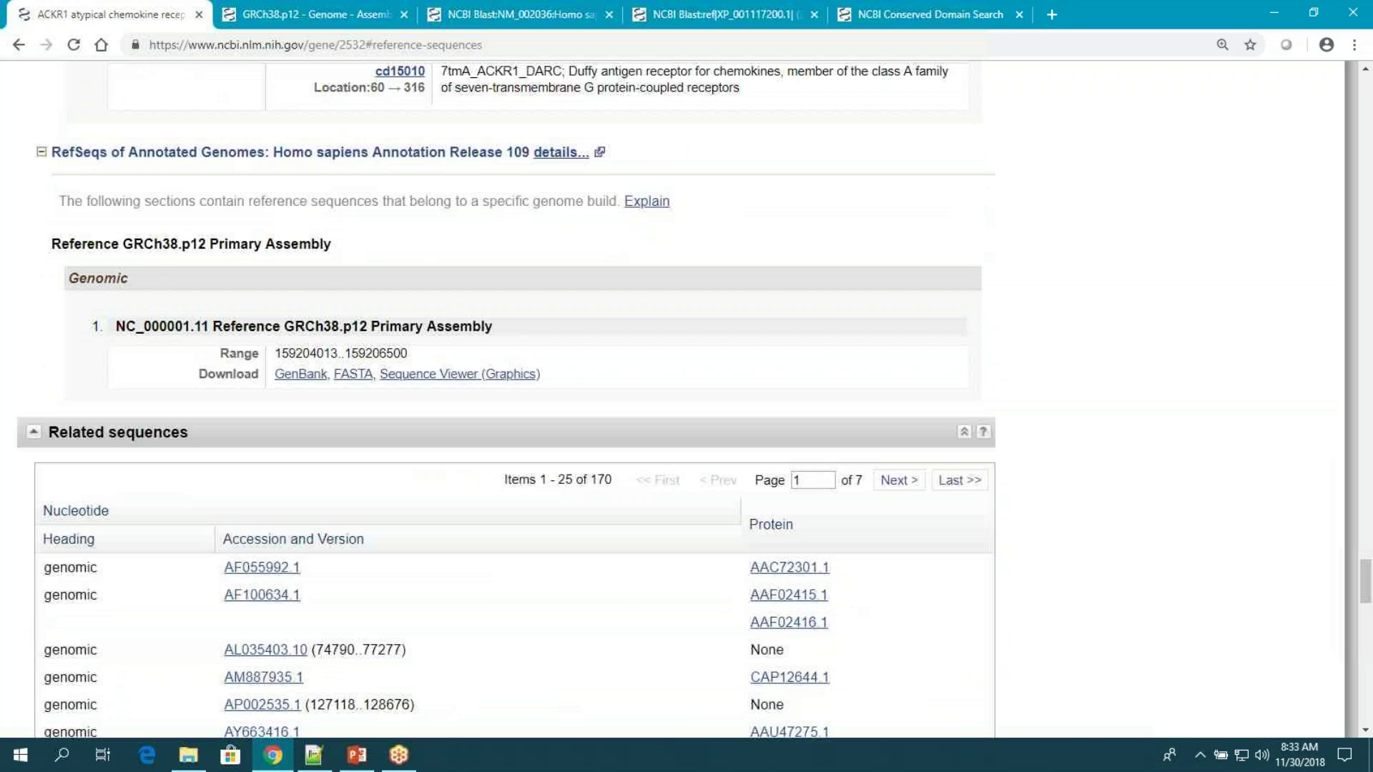
pyautogui.scroll(-2, 239, 163)
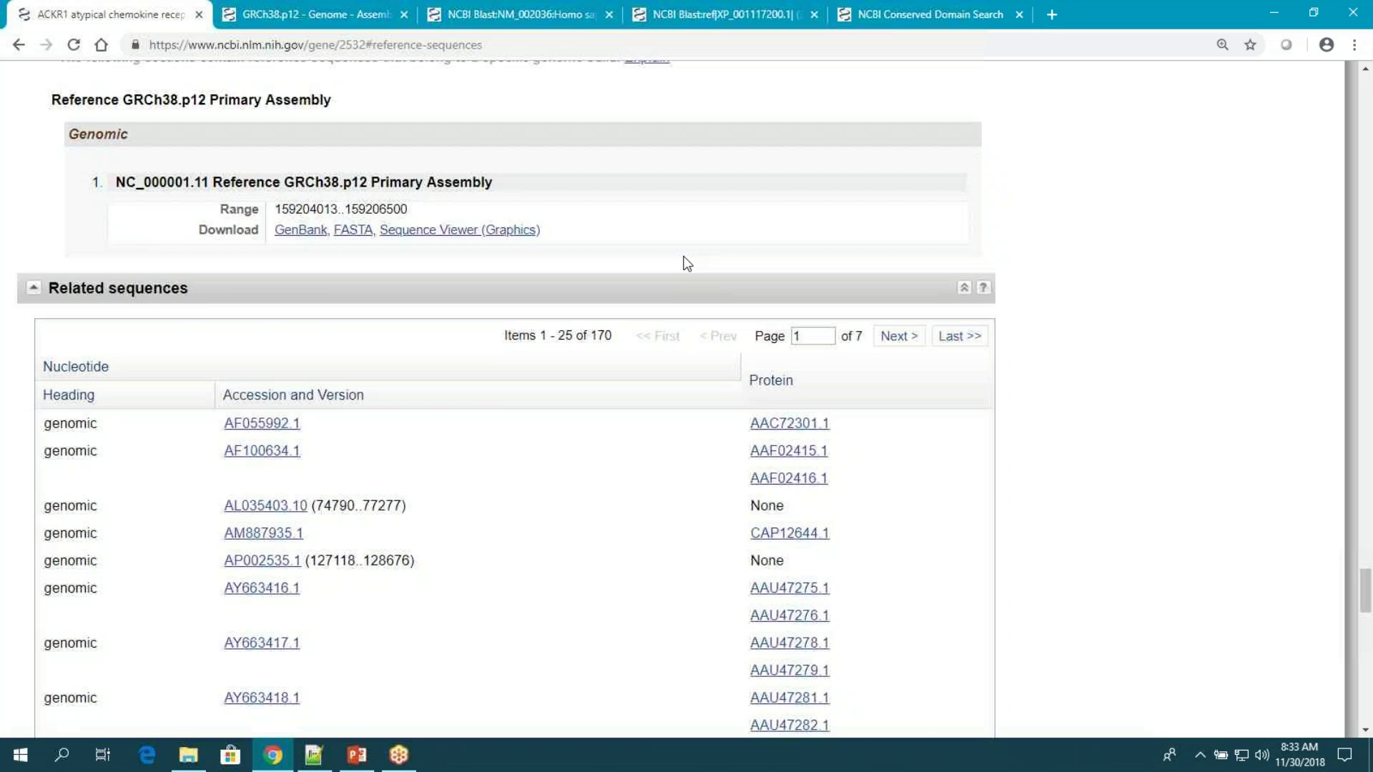
pyautogui.scroll(1, 687, 264)
pyautogui.scroll(2, 687, 263)
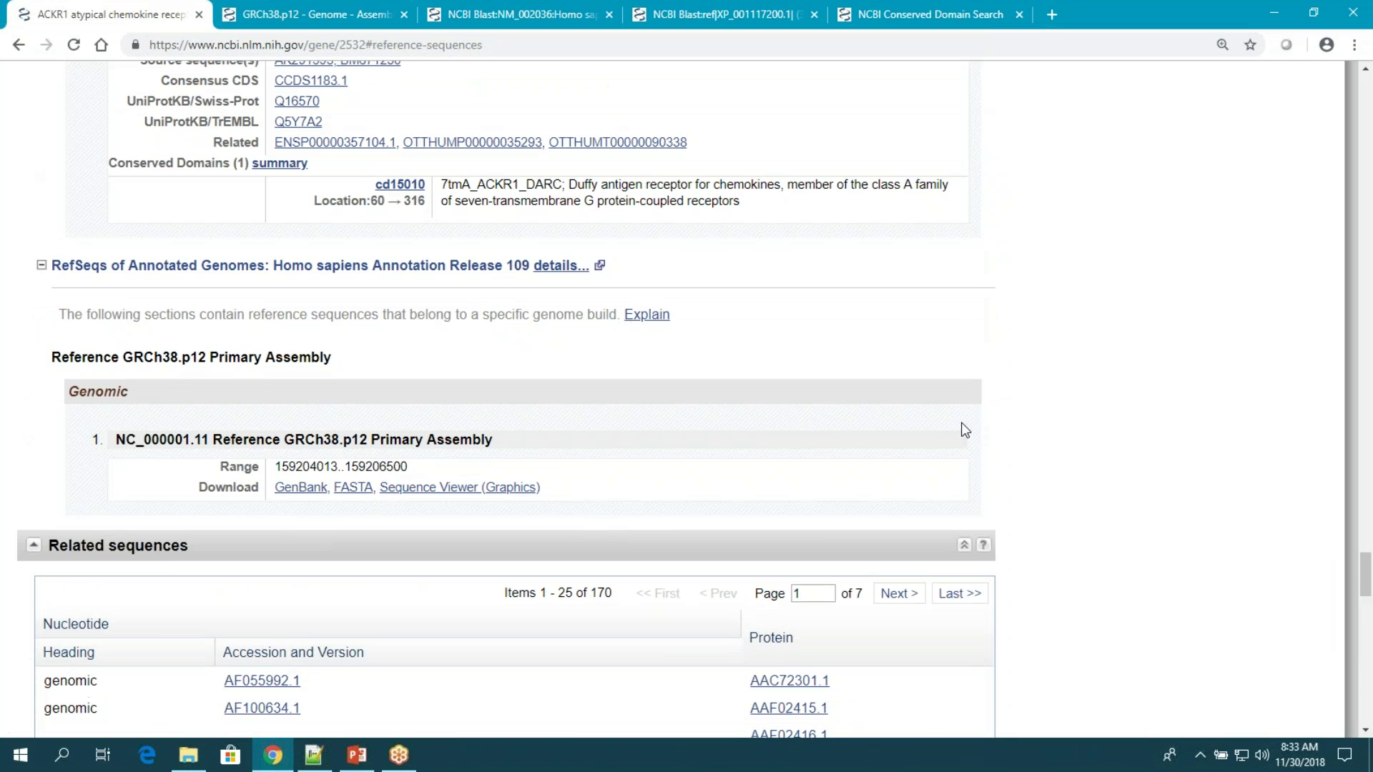
pyautogui.scroll(5, 961, 431)
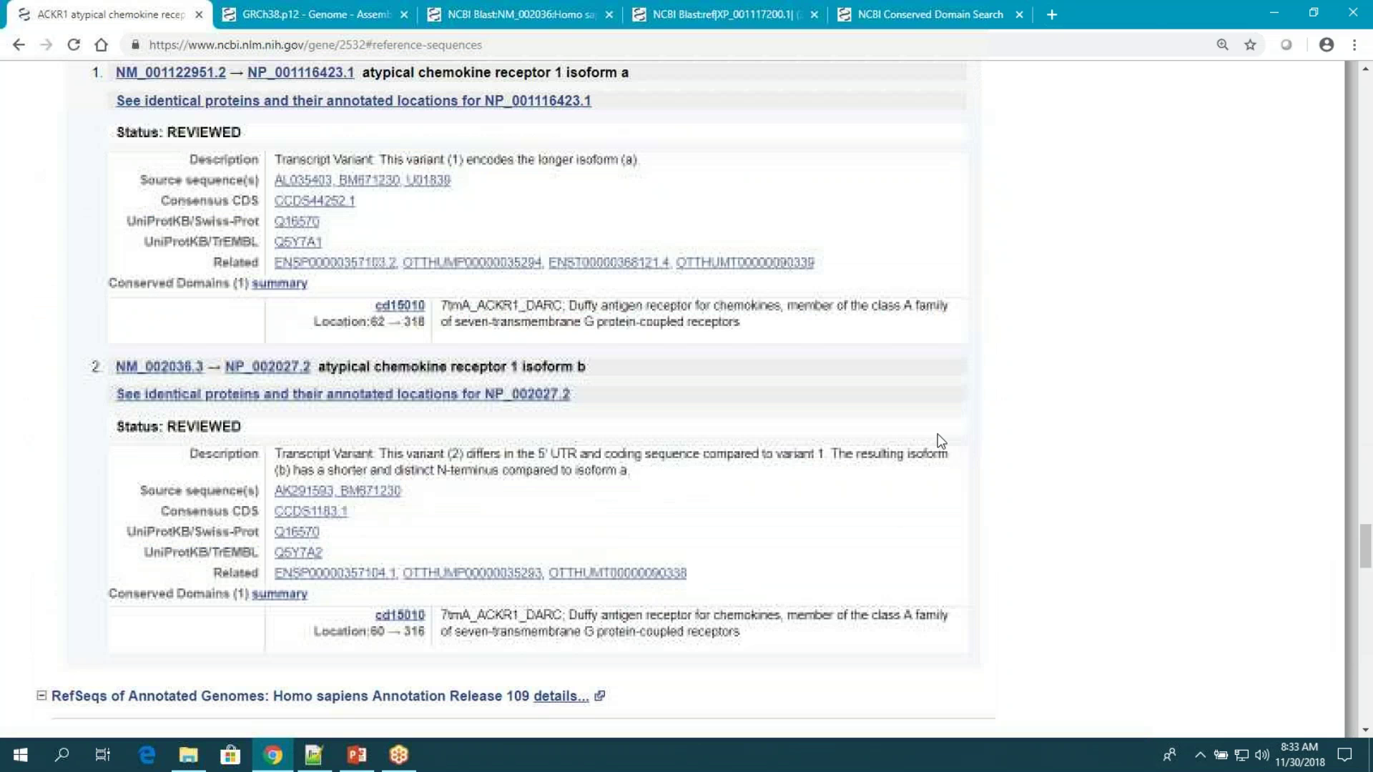
pyautogui.scroll(8, 941, 439)
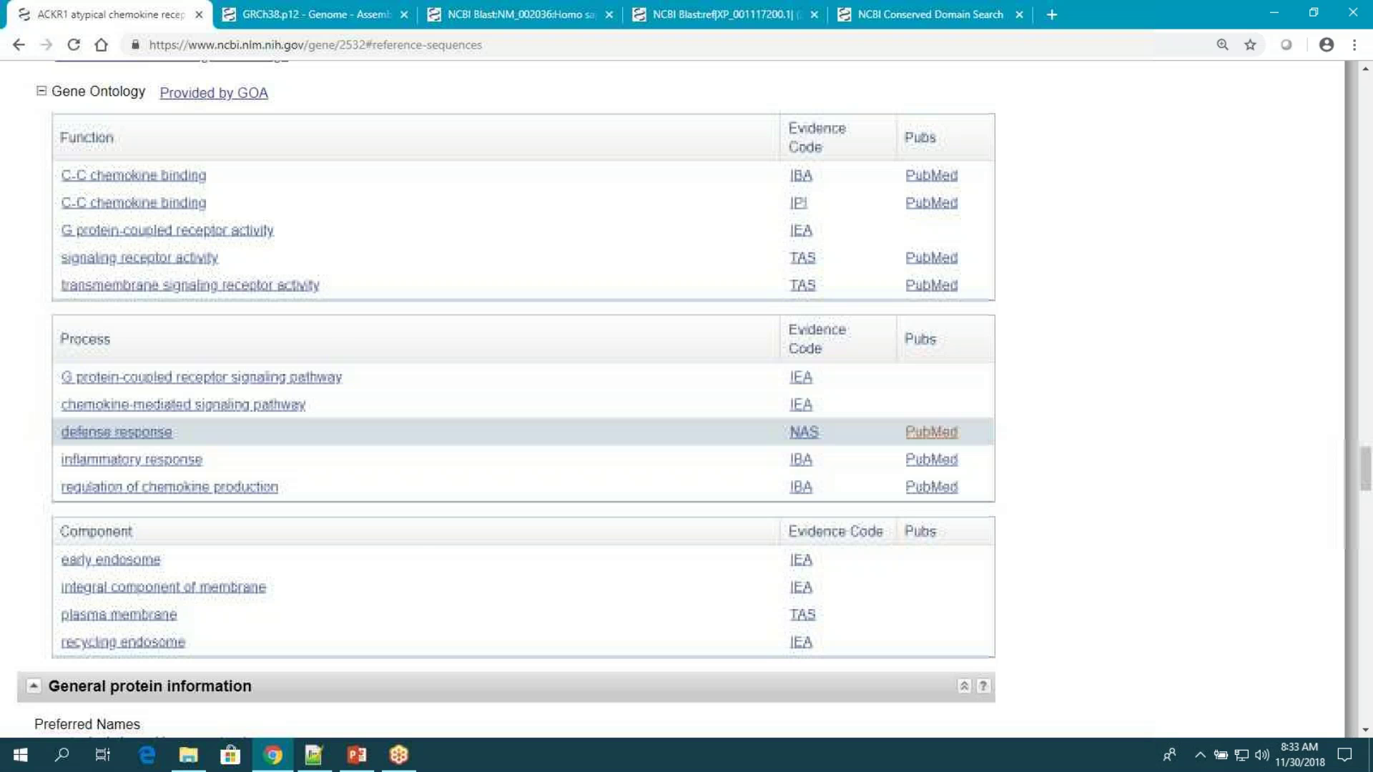
pyautogui.scroll(10, 942, 440)
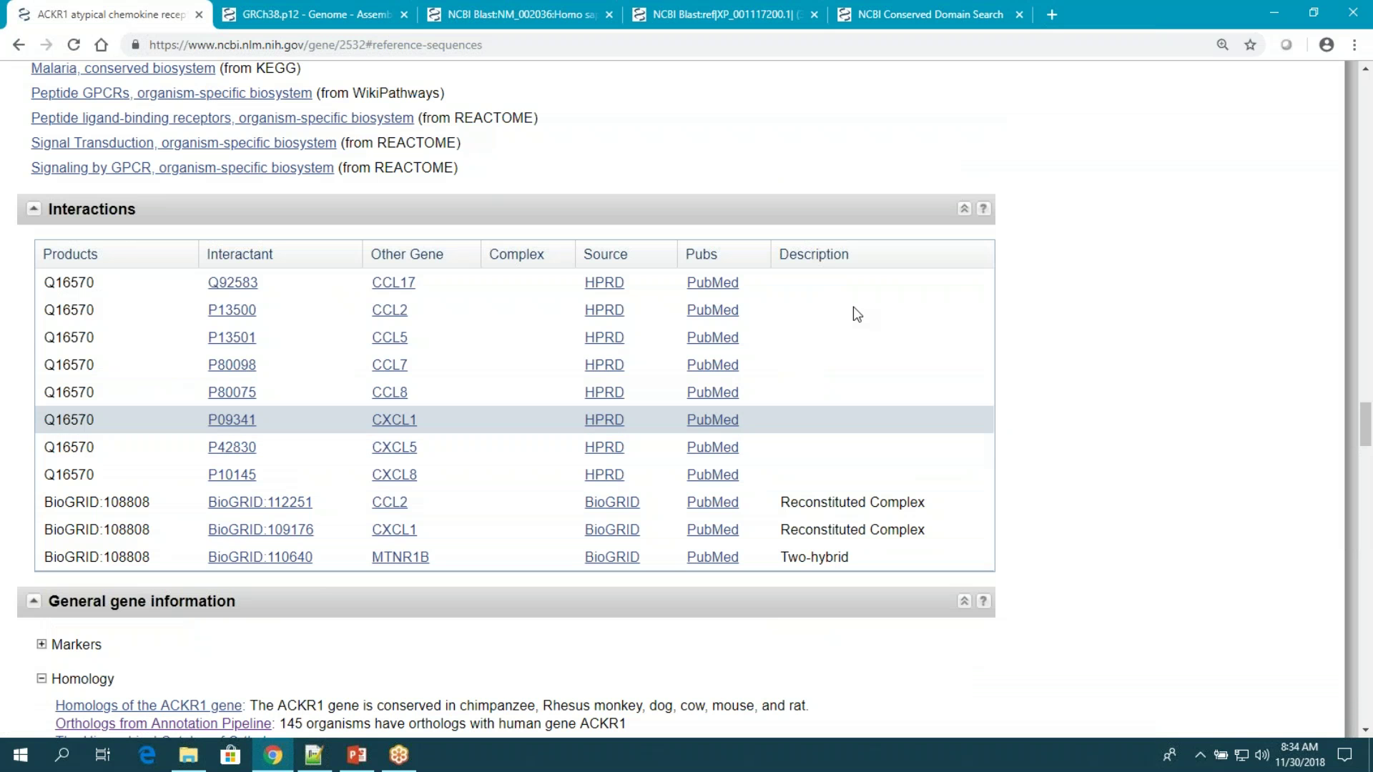
pyautogui.scroll(6, 1187, 267)
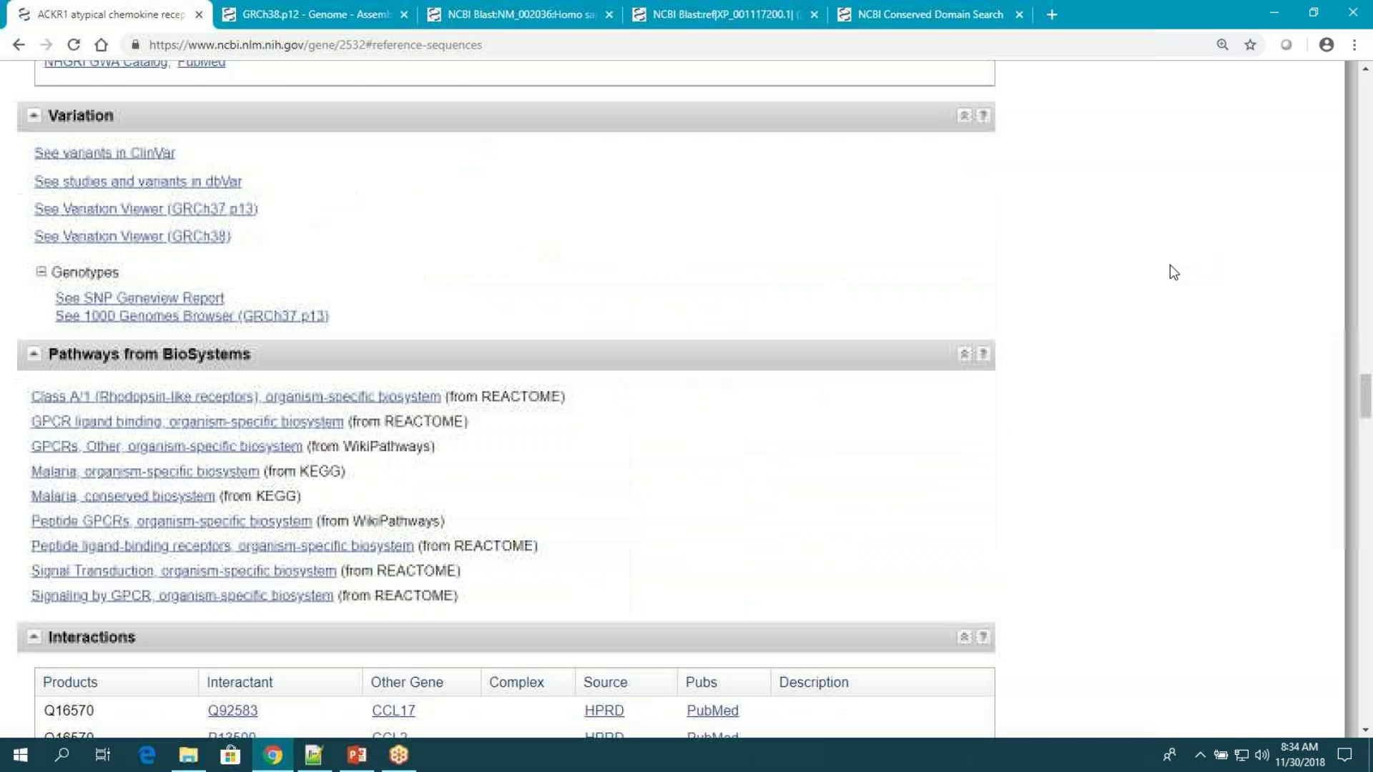
pyautogui.scroll(10, 1172, 274)
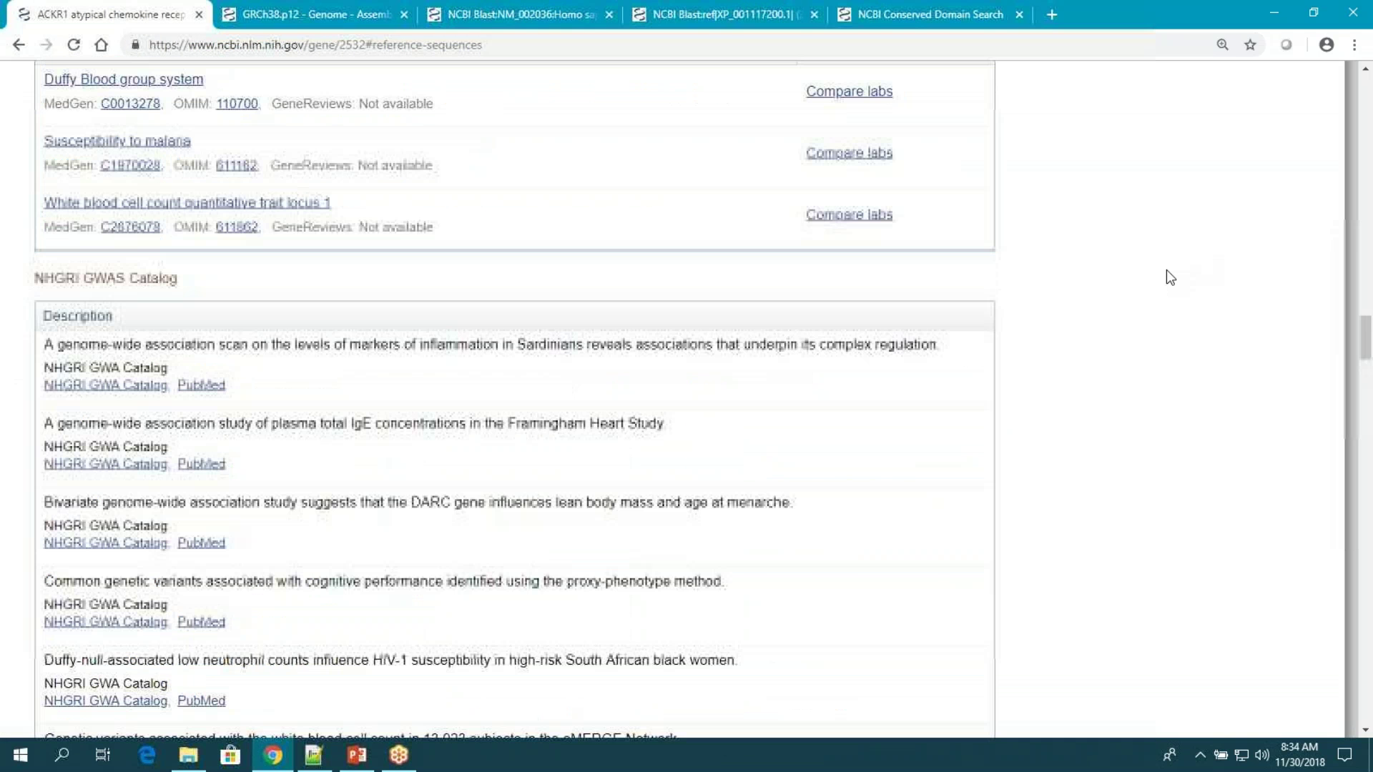
pyautogui.scroll(5, 1170, 277)
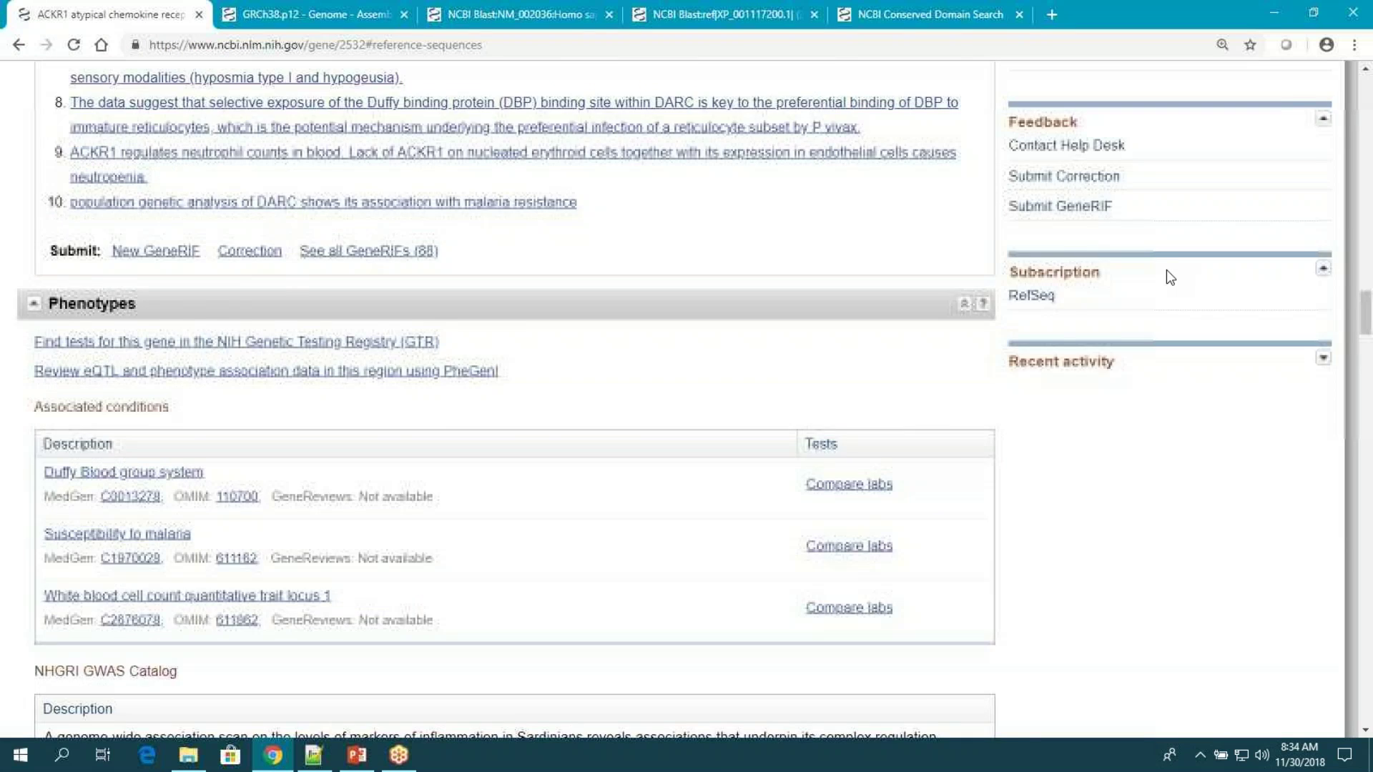
pyautogui.scroll(8, 1166, 269)
pyautogui.scroll(7, 1164, 279)
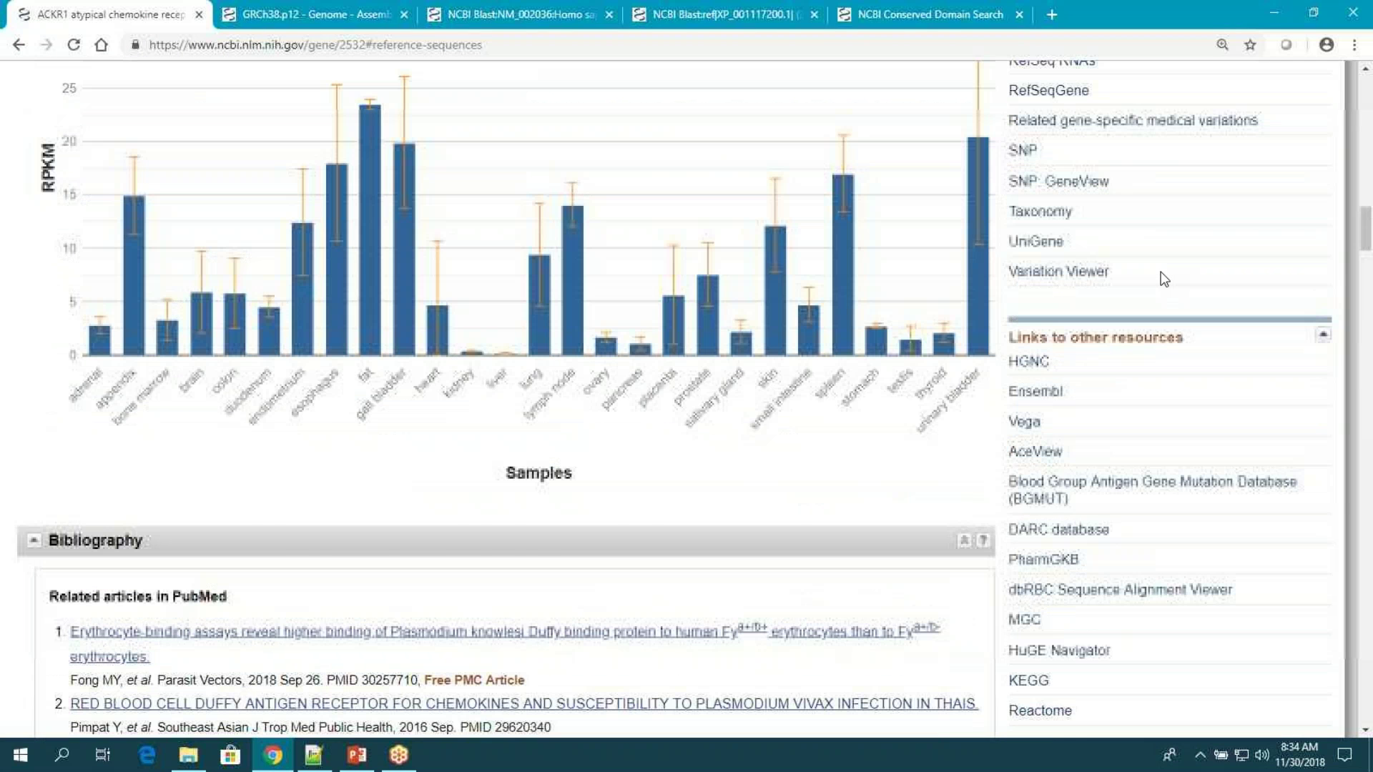
pyautogui.scroll(2, 1164, 279)
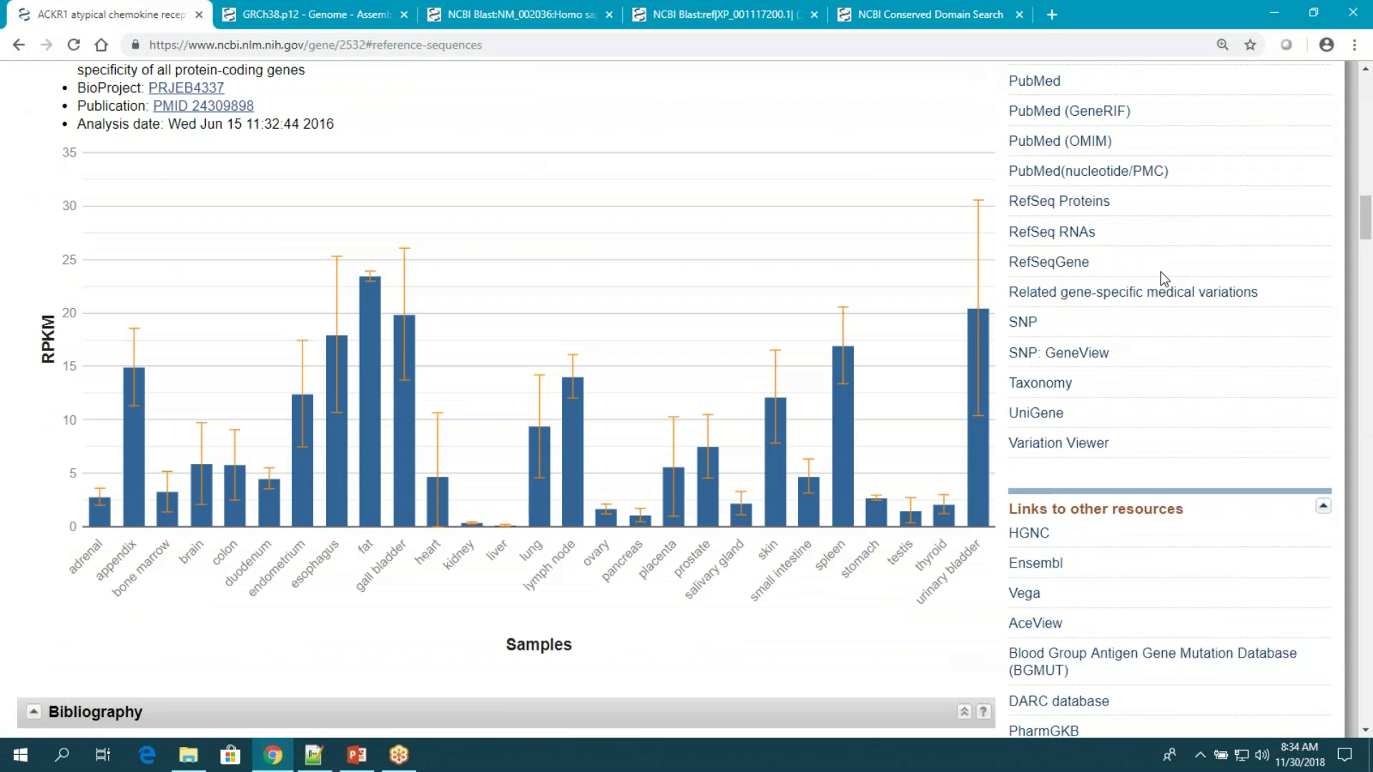
pyautogui.scroll(1, 1164, 279)
pyautogui.moveTo(142, 481)
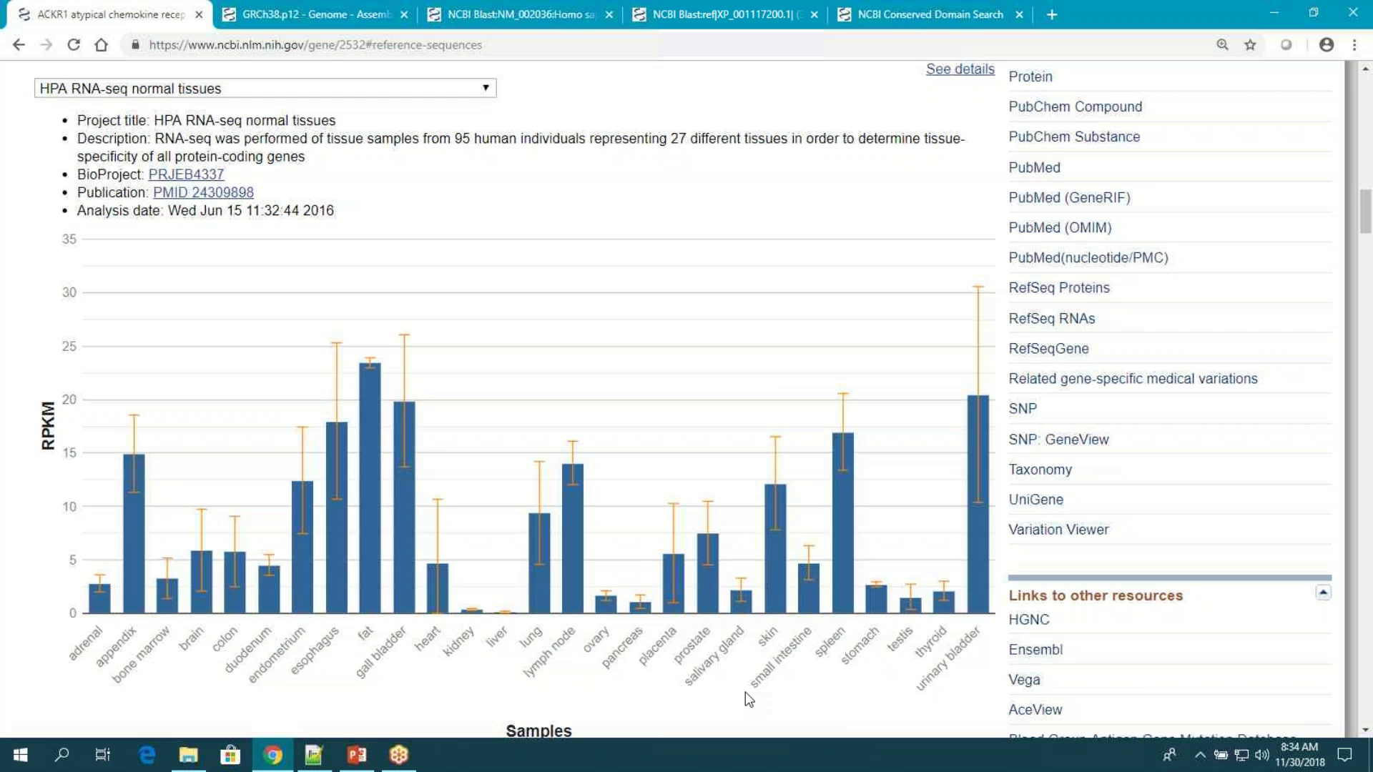
pyautogui.scroll(-2, 745, 692)
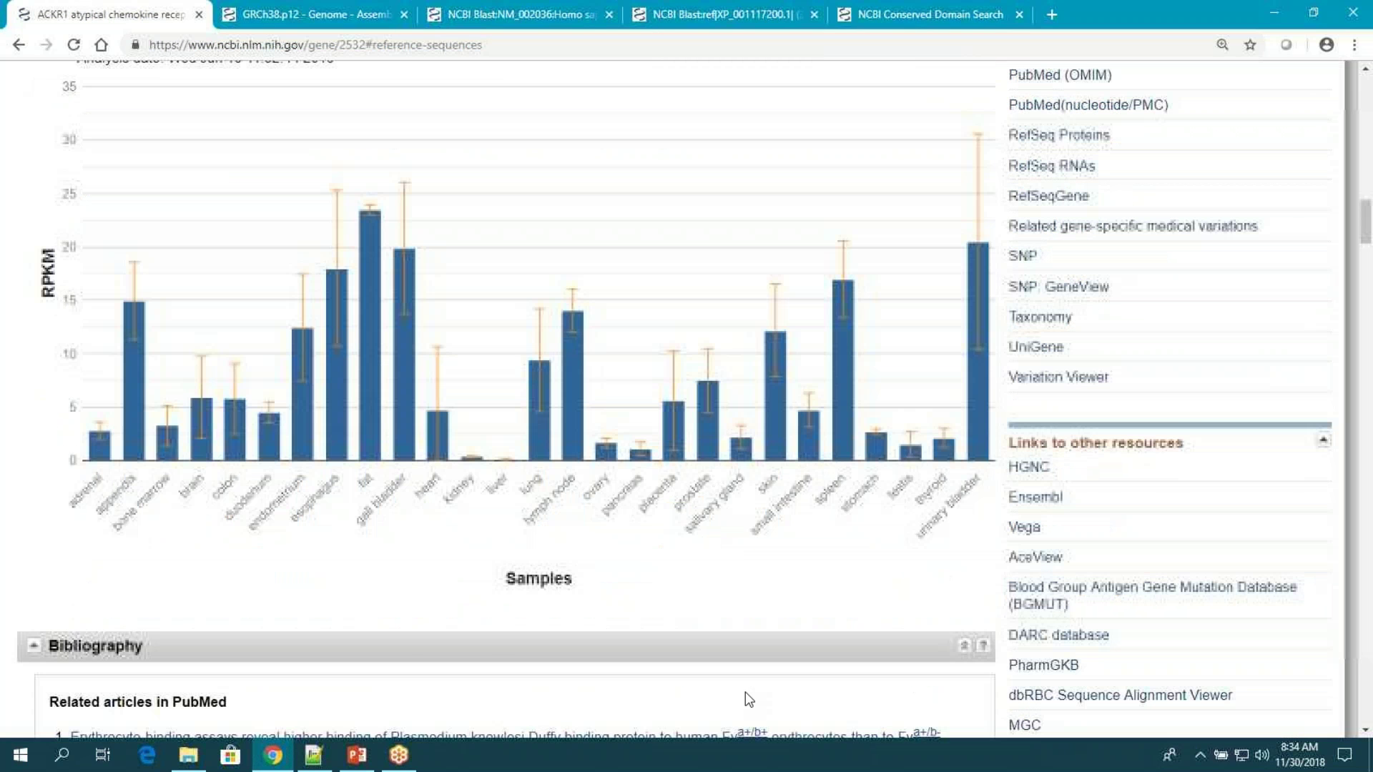
pyautogui.scroll(-1, 166, 505)
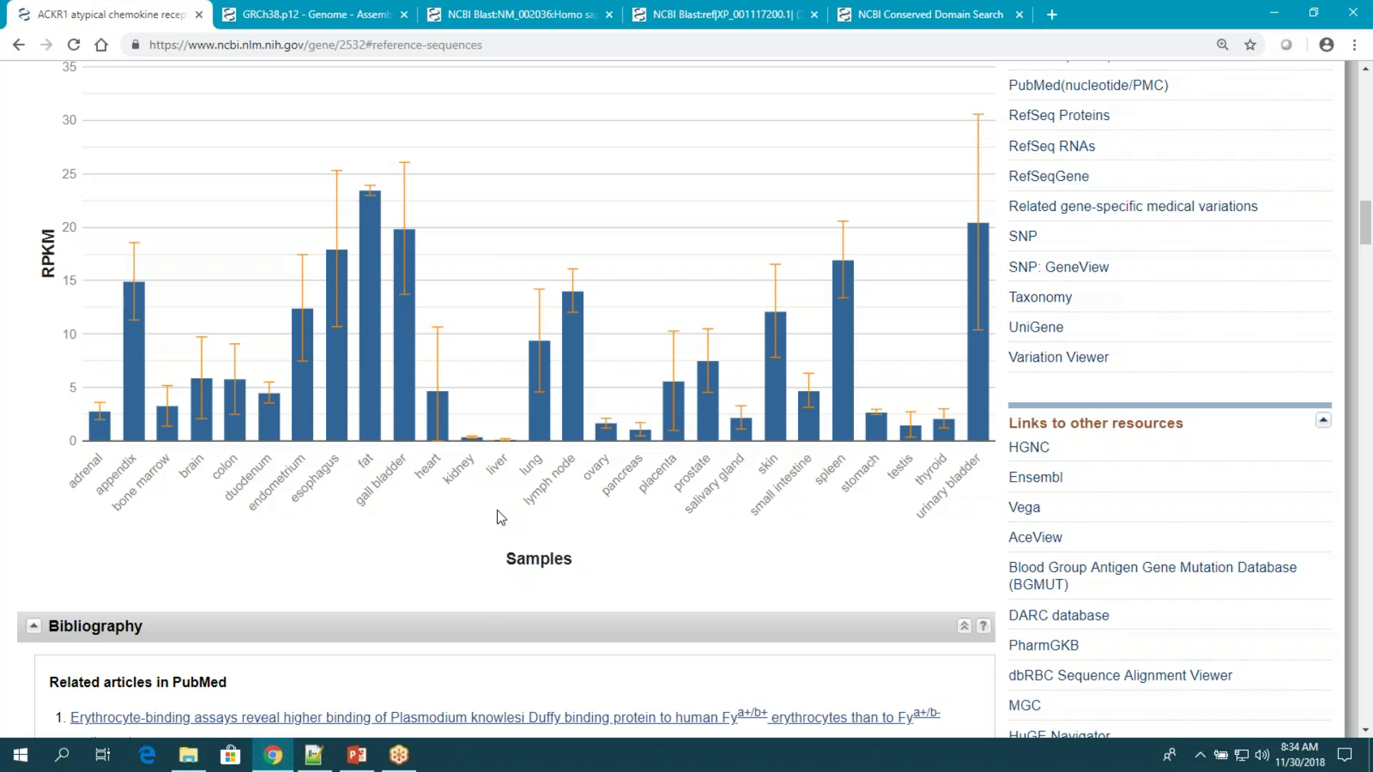
pyautogui.scroll(1, 497, 510)
pyautogui.scroll(7, 497, 509)
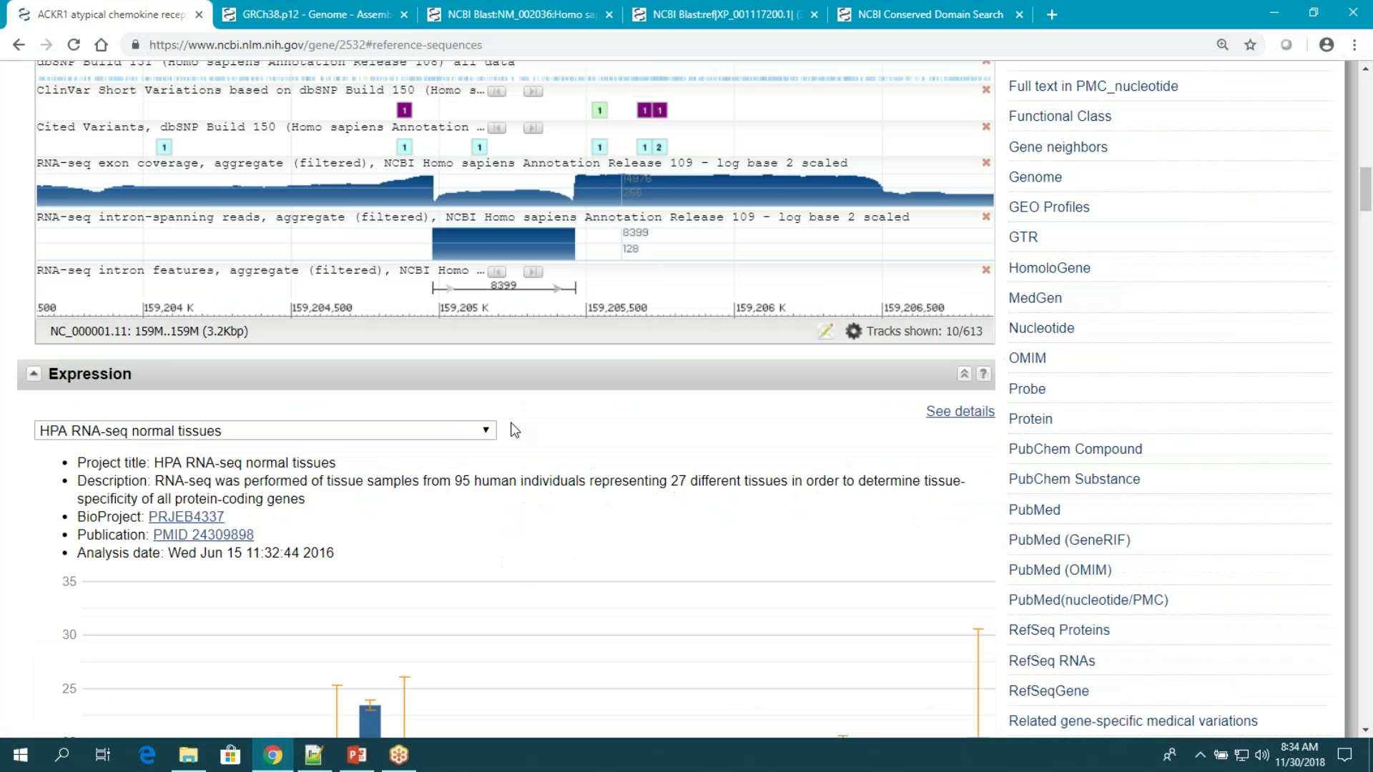
# Switch the ACKR1 expression chart to the Illumina bodyMap2 transcriptome dataset and review it.
pyautogui.click(486, 431)
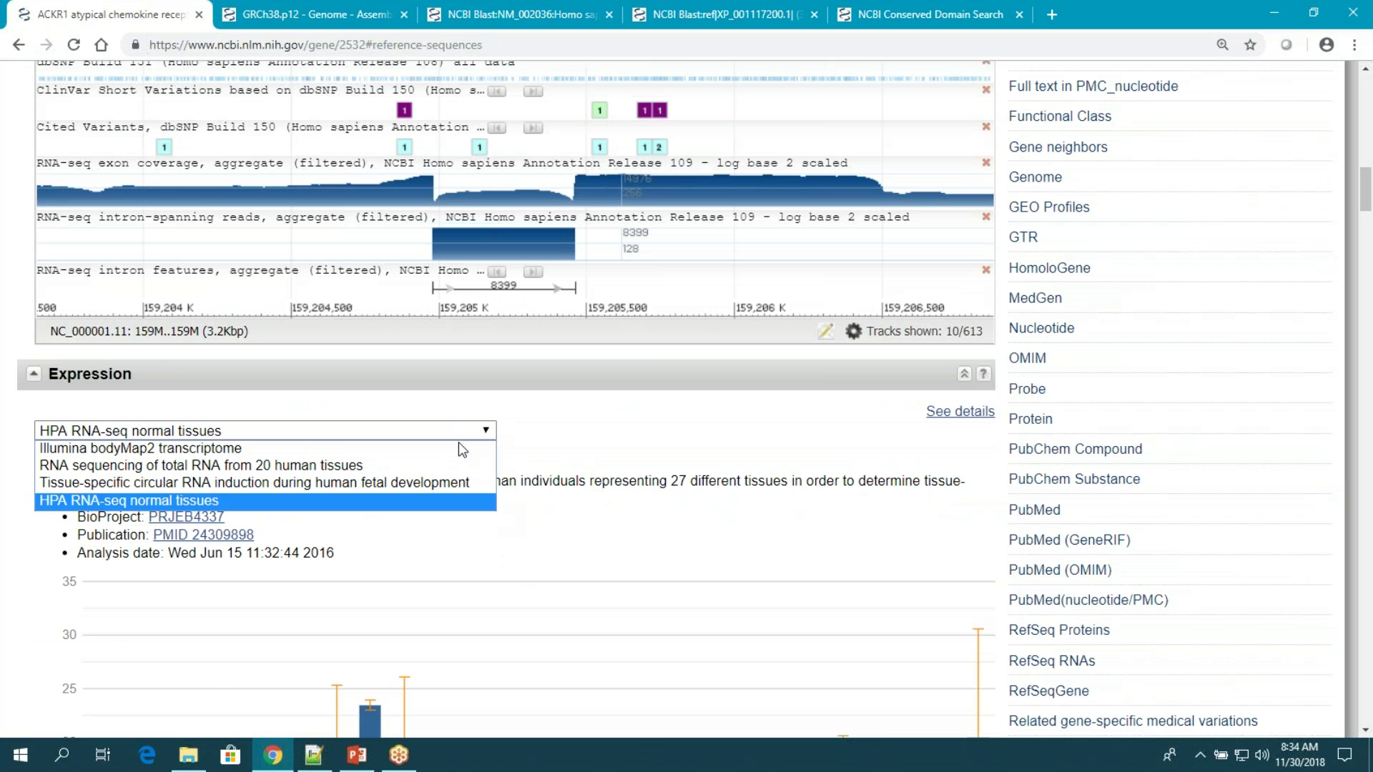
pyautogui.click(346, 449)
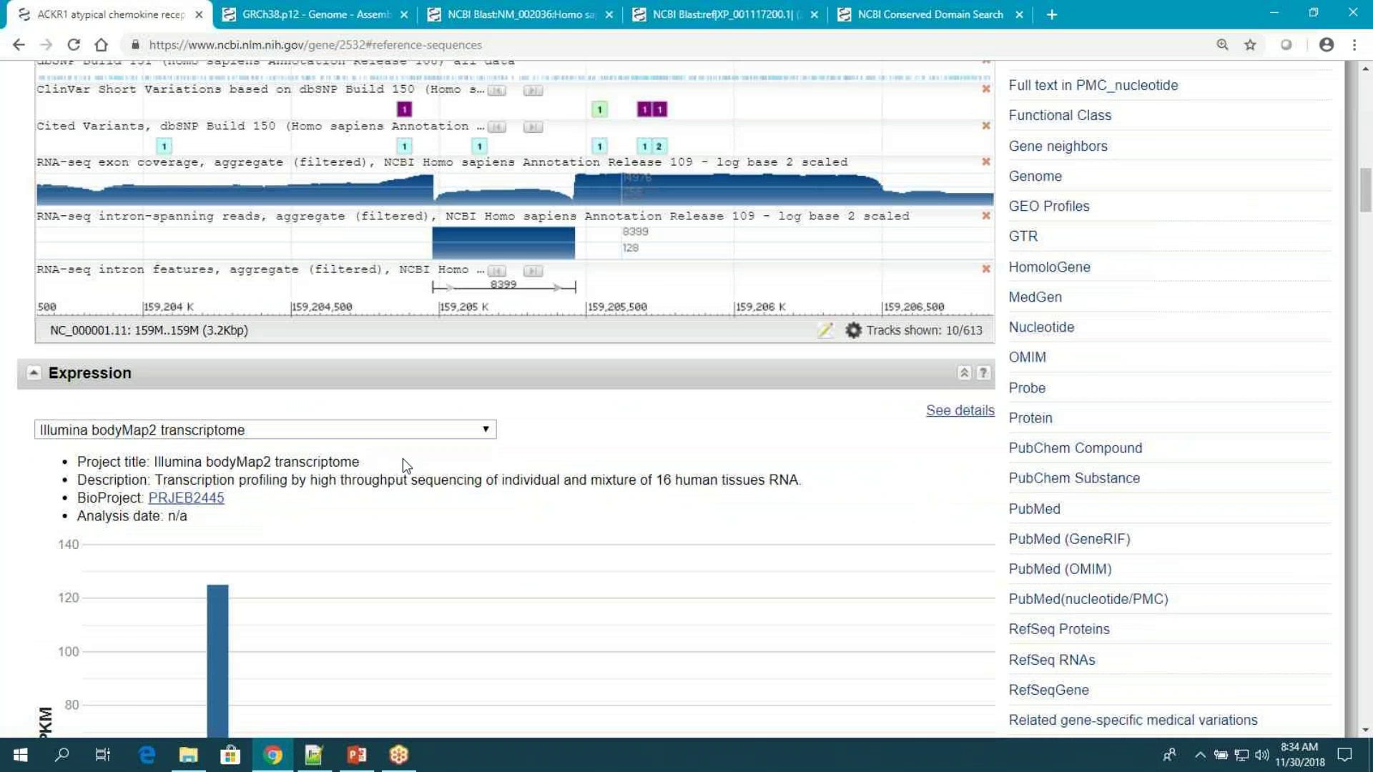
pyautogui.scroll(-3, 402, 458)
pyautogui.scroll(-2, 402, 457)
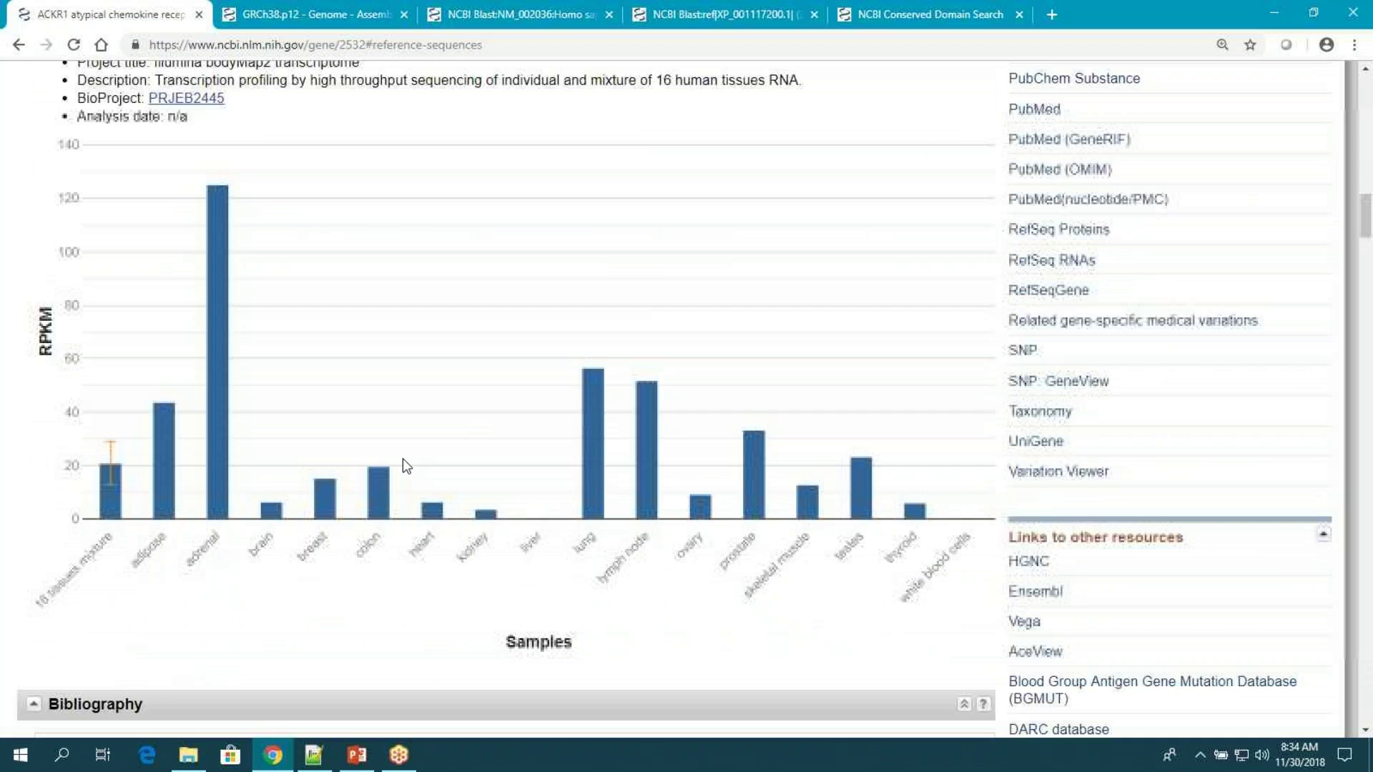
pyautogui.scroll(2, 401, 457)
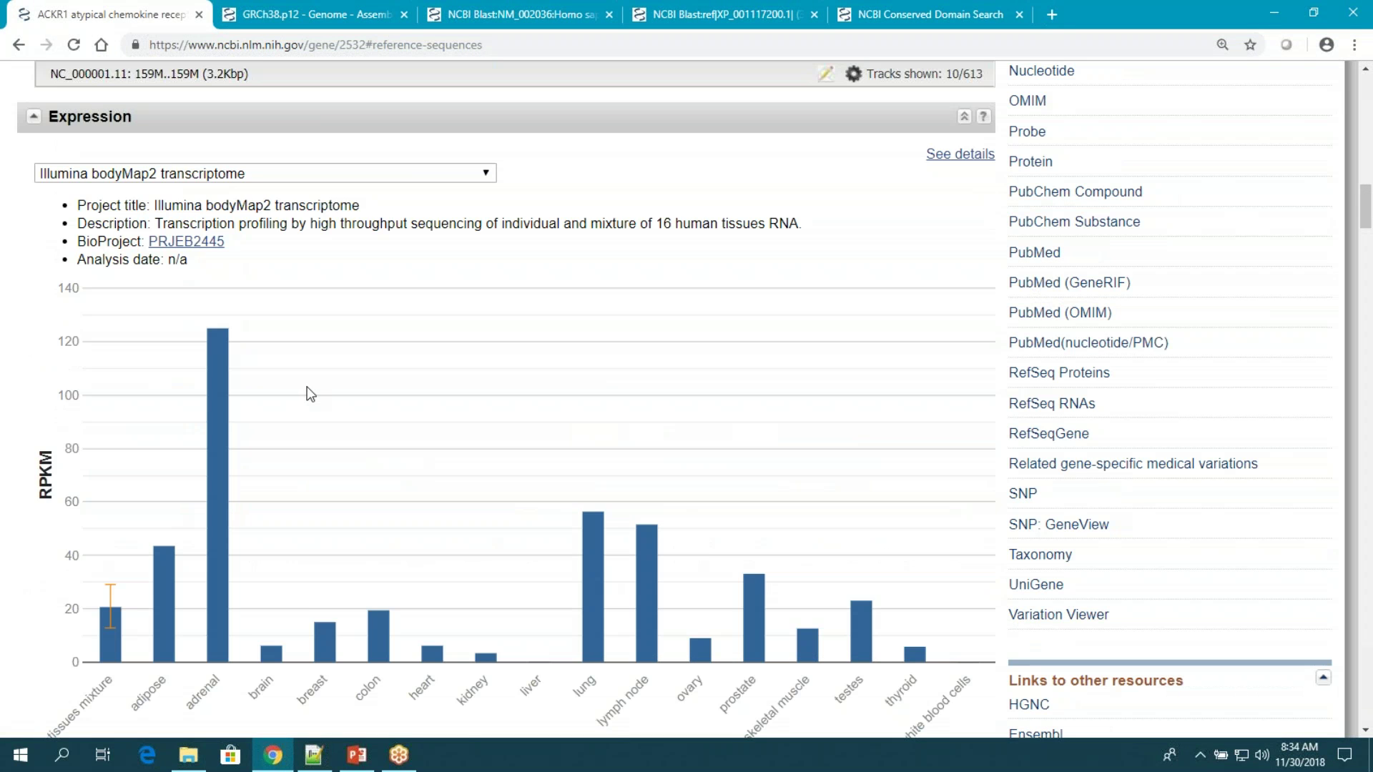
pyautogui.scroll(2, 310, 394)
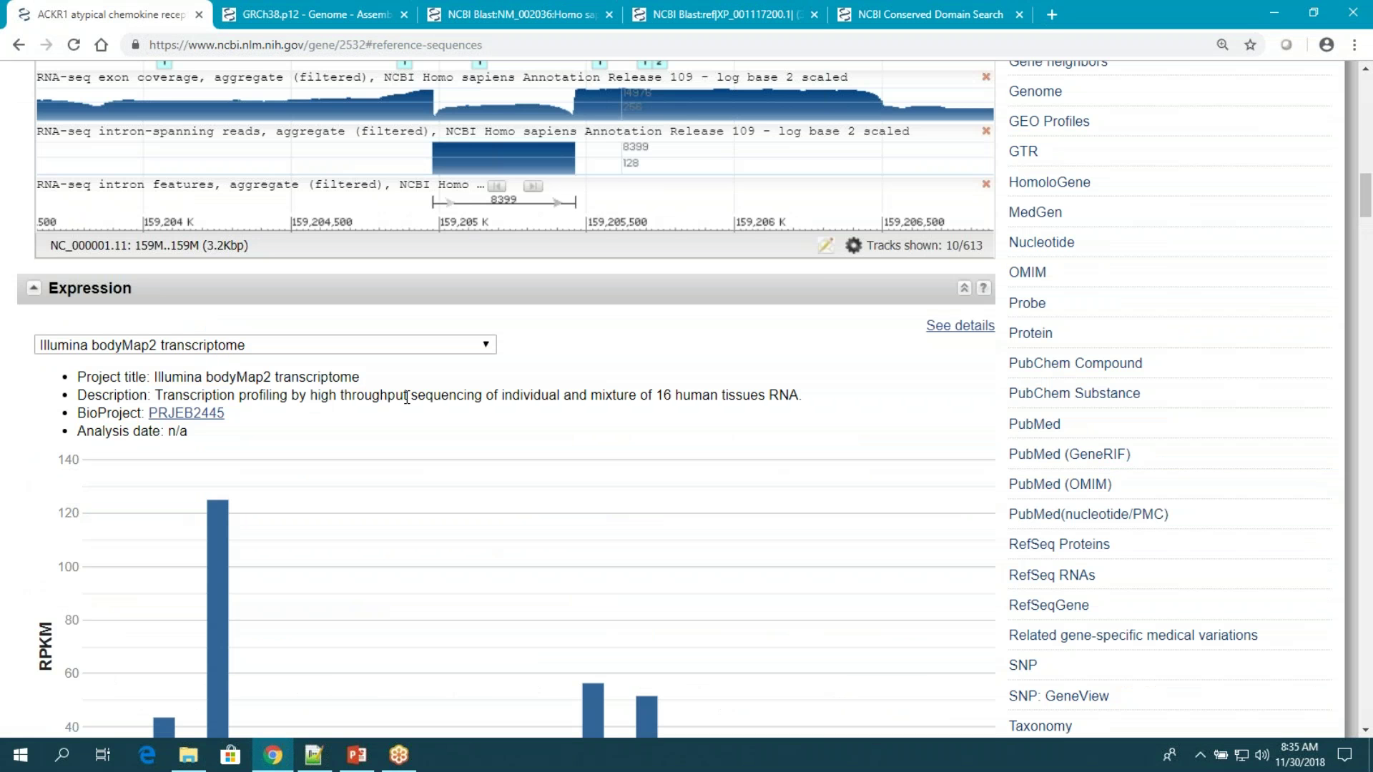
pyautogui.scroll(1, 407, 398)
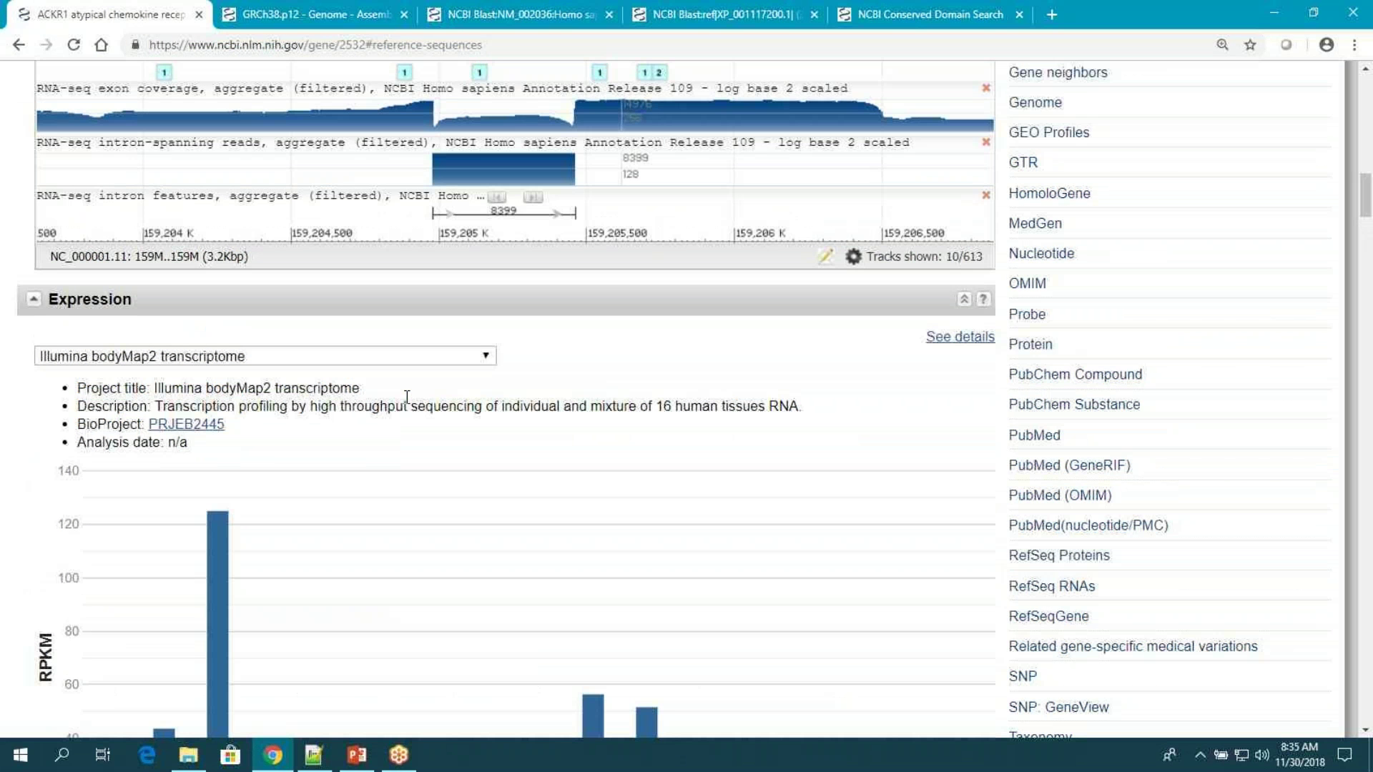
pyautogui.scroll(3, 406, 398)
# Follow ACKR1's GEO Profiles link and browse the 2330 linked expression profiles.
pyautogui.click(1049, 378)
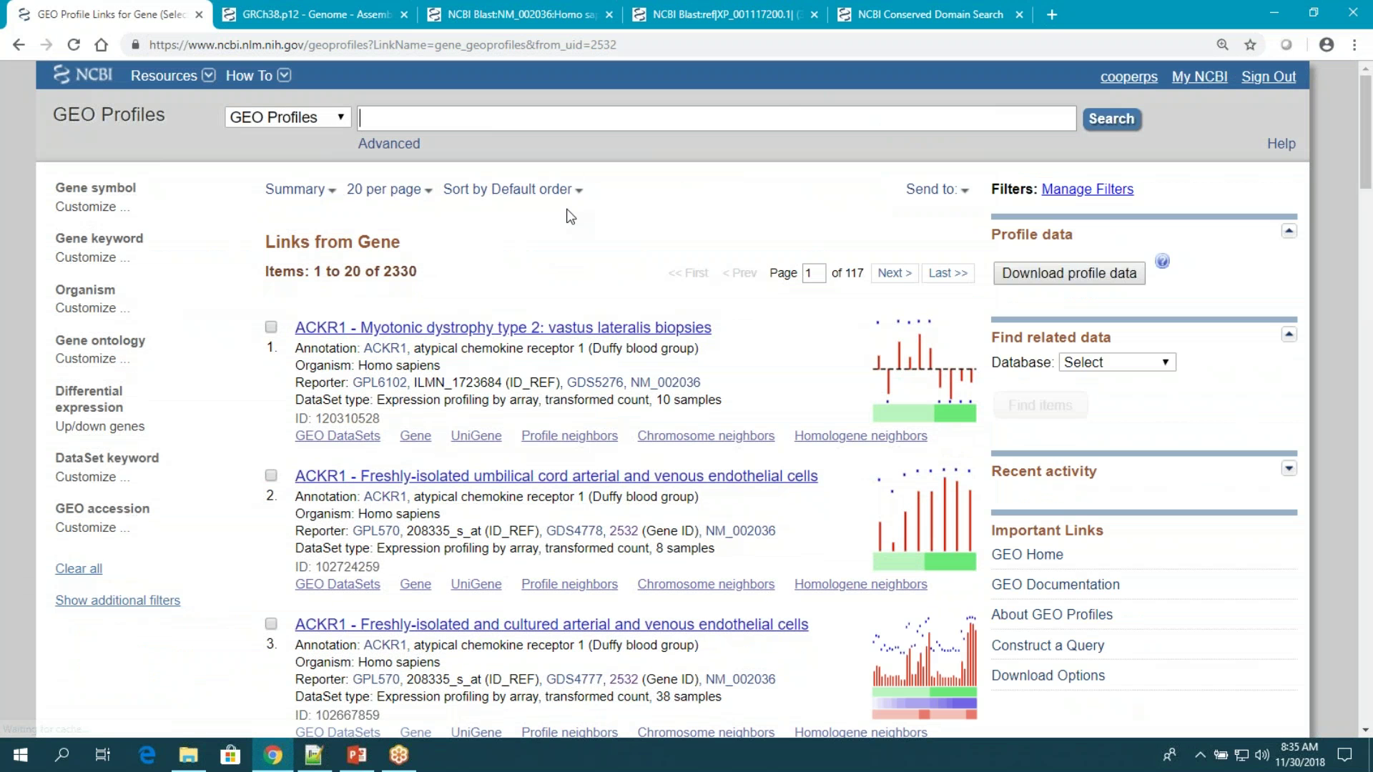
pyautogui.scroll(-2, 570, 217)
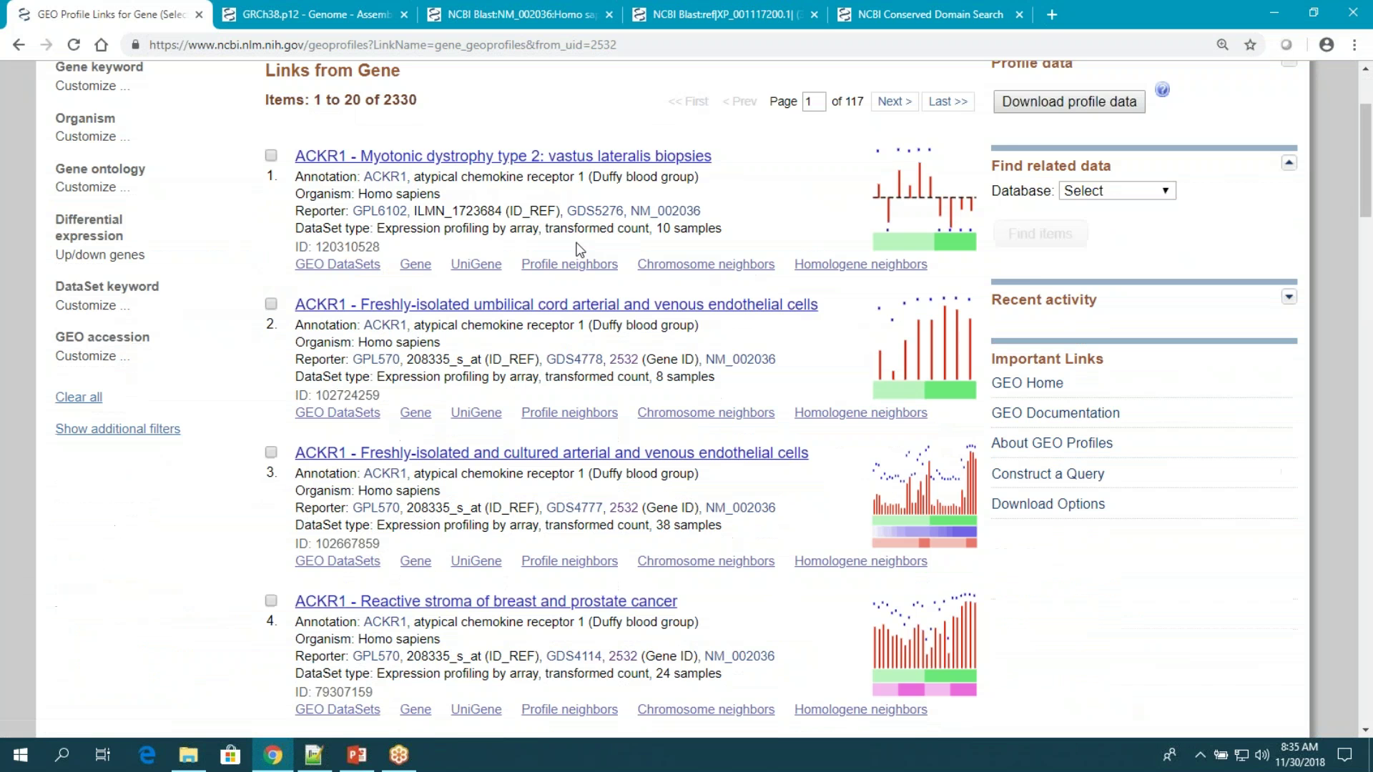
pyautogui.scroll(1, 580, 251)
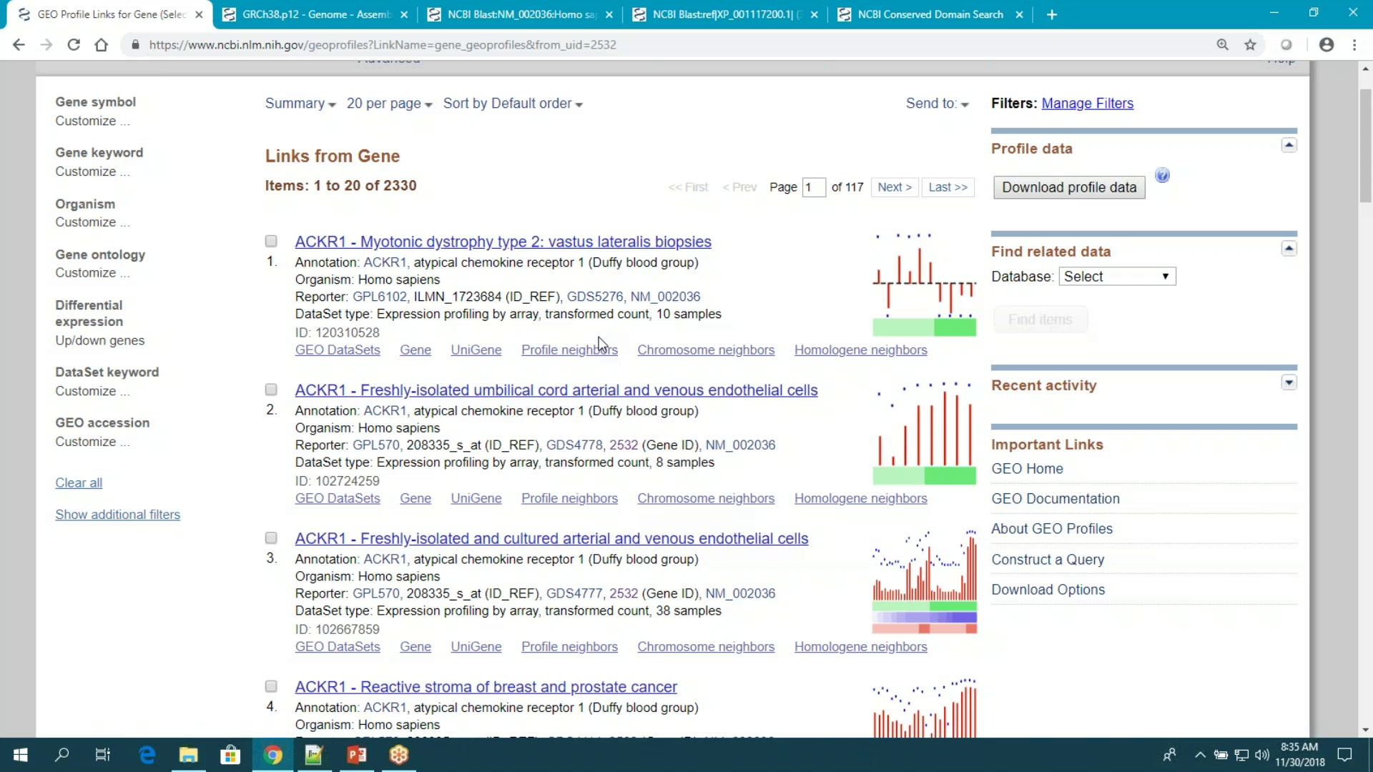
pyautogui.scroll(-1, 599, 337)
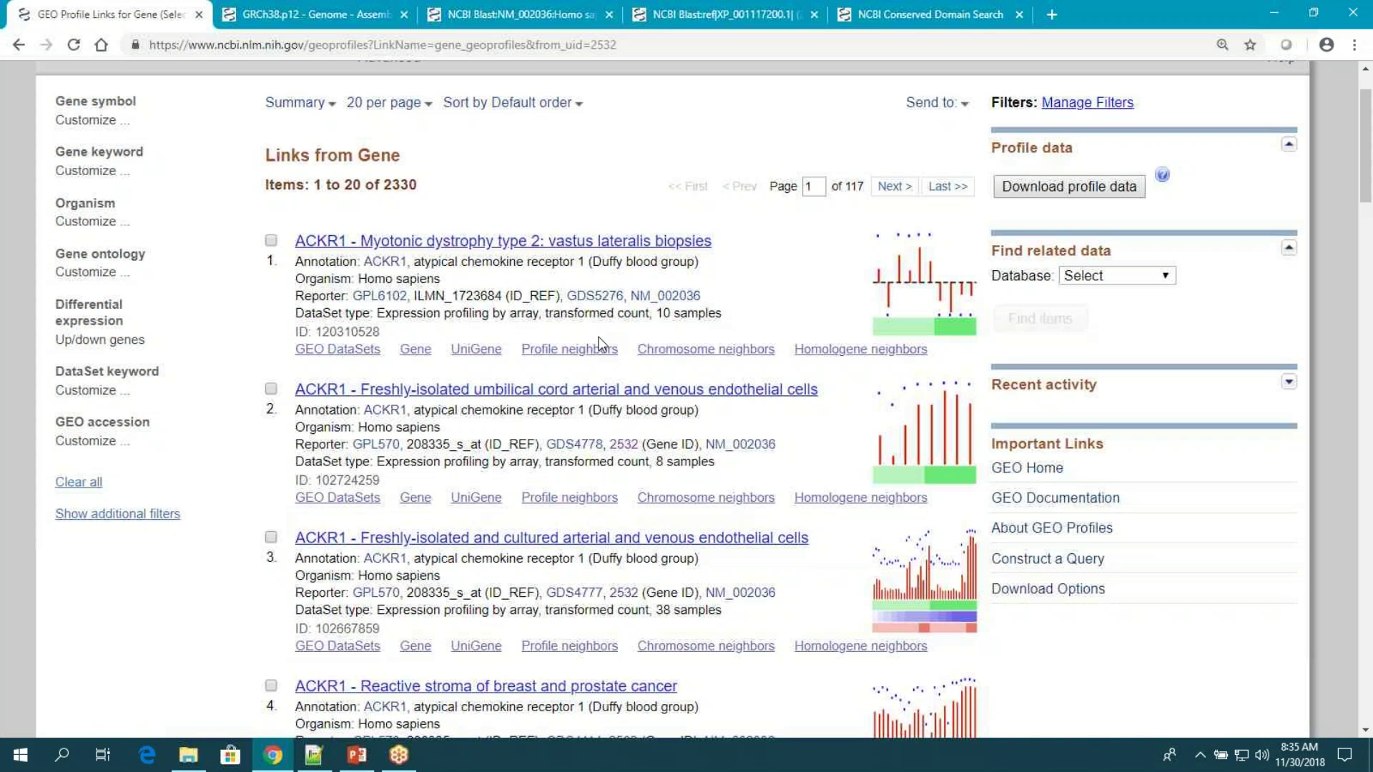
pyautogui.scroll(-2, 599, 337)
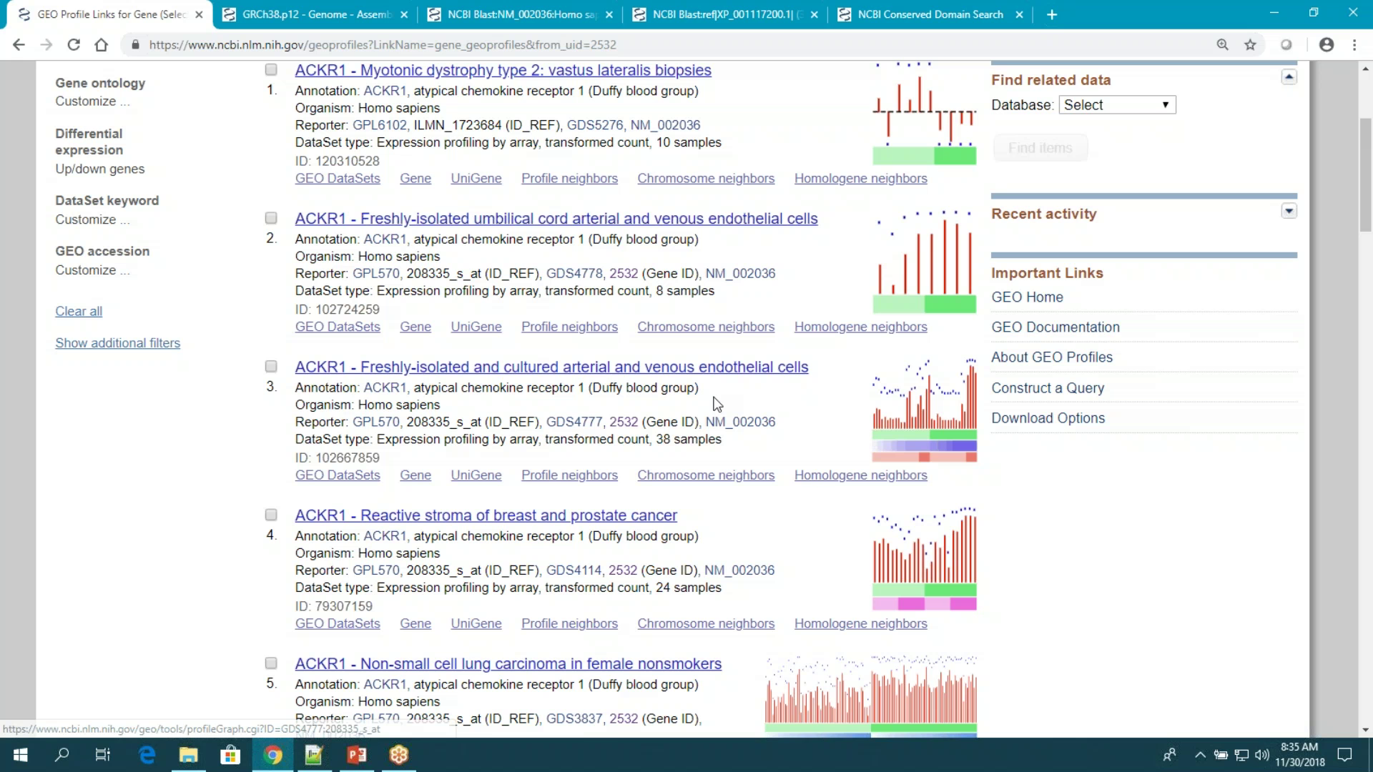
pyautogui.scroll(1, 717, 404)
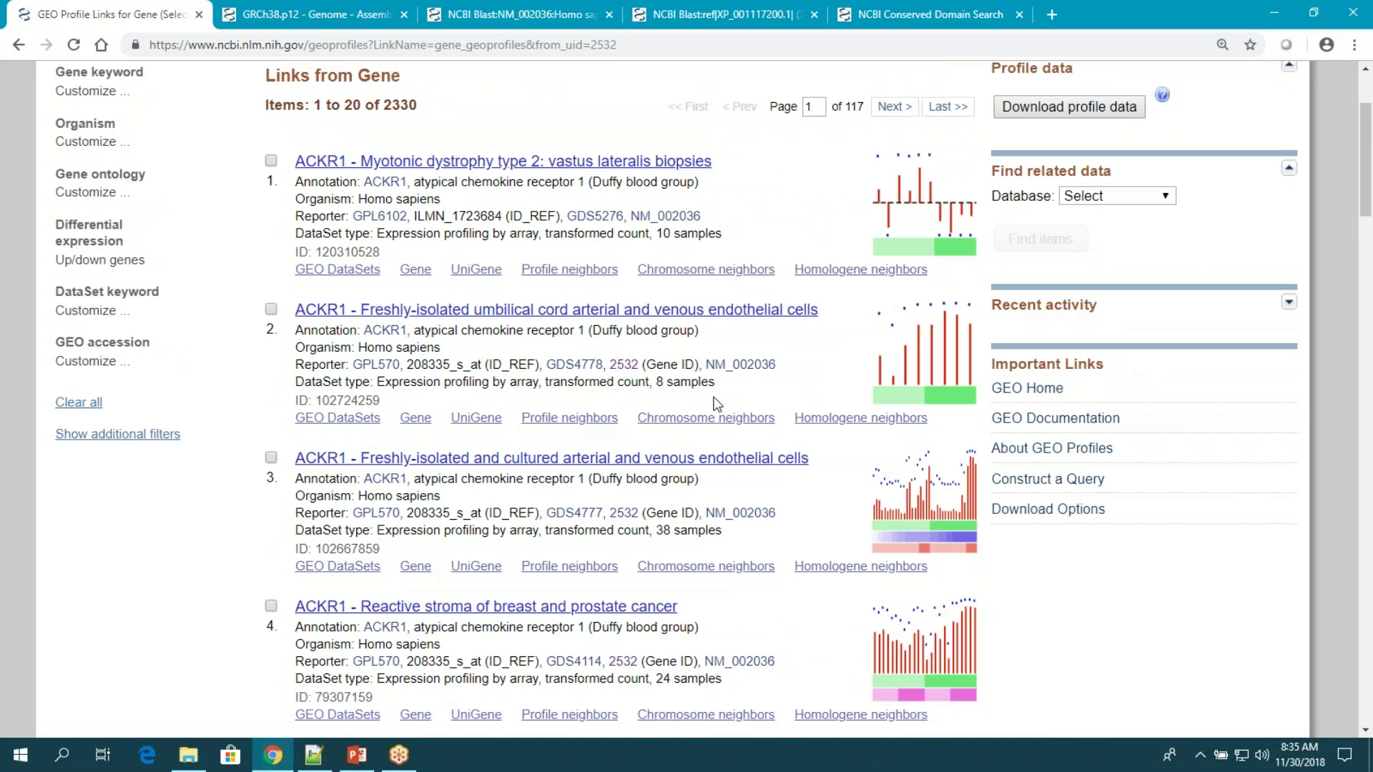
# Search GEO Profiles for 'ACKR1 large scale analysis of the human transcriptome'.
pyautogui.scroll(2, 717, 404)
pyautogui.click(435, 118)
pyautogui.write('ACK')
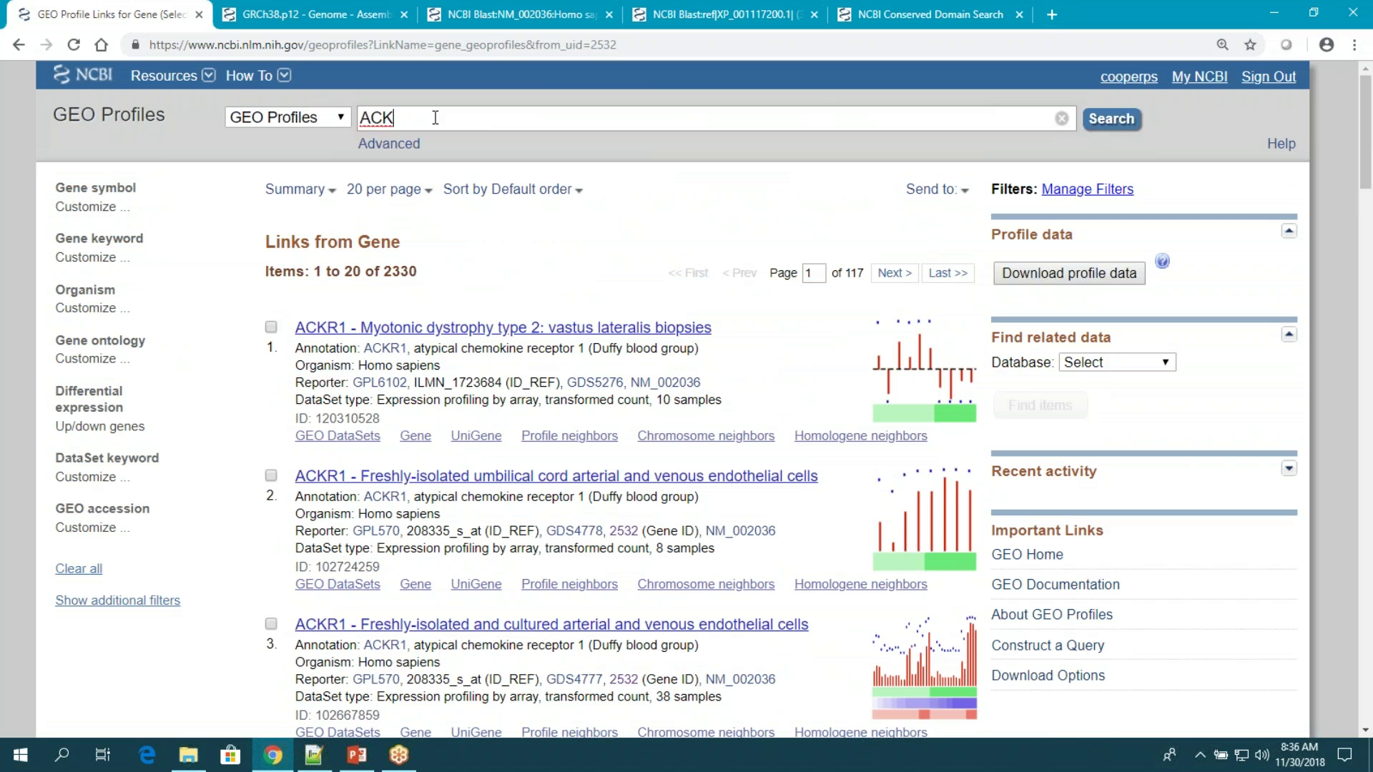
pyautogui.write('R1')
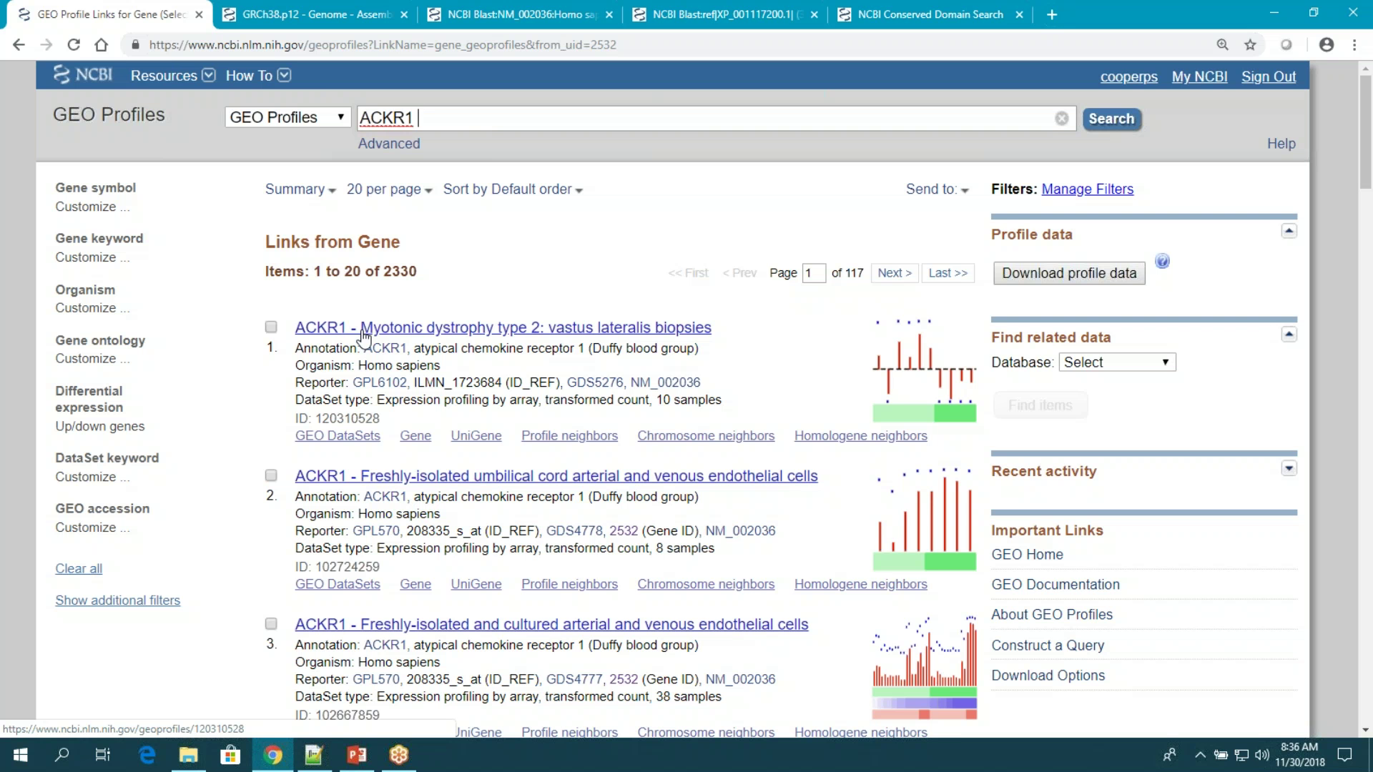
pyautogui.write(' large scale analysis of the human trans')
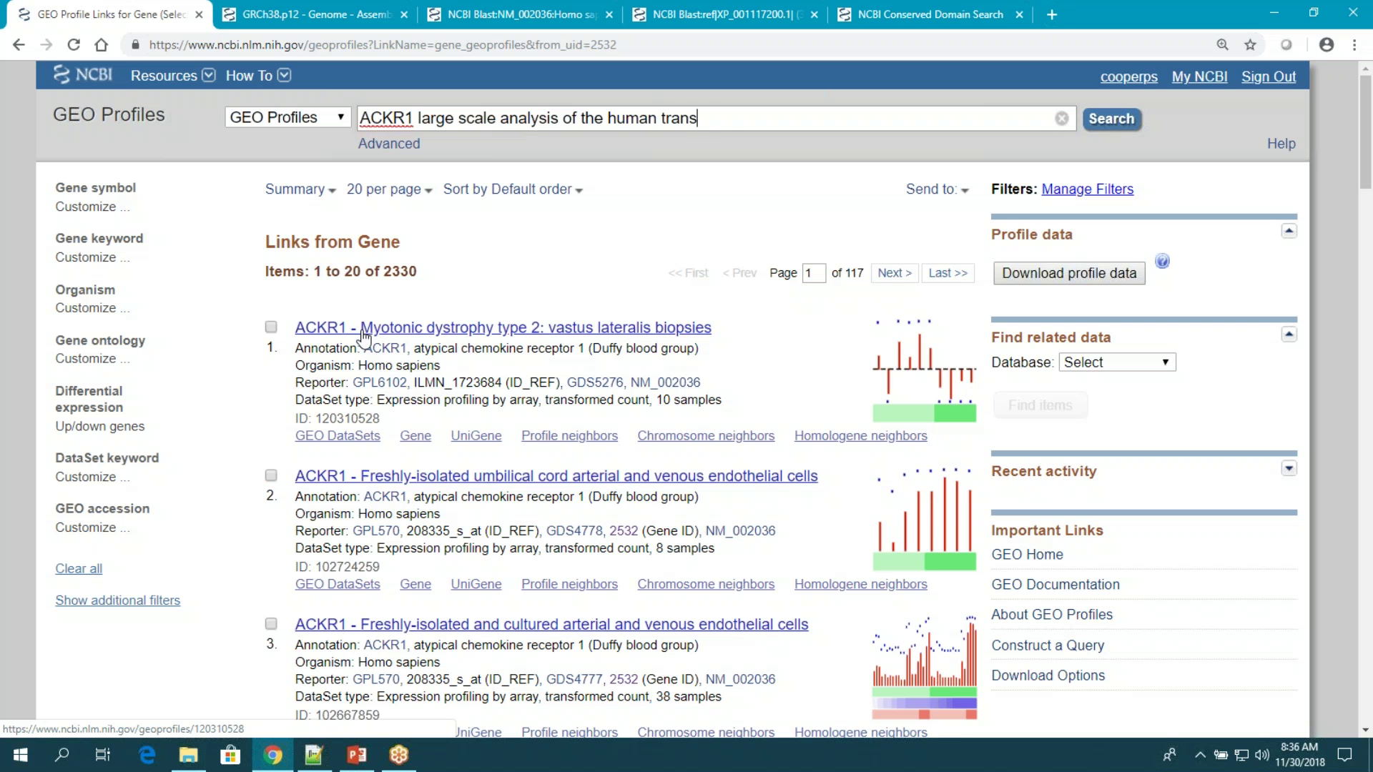
pyautogui.write('criptome')
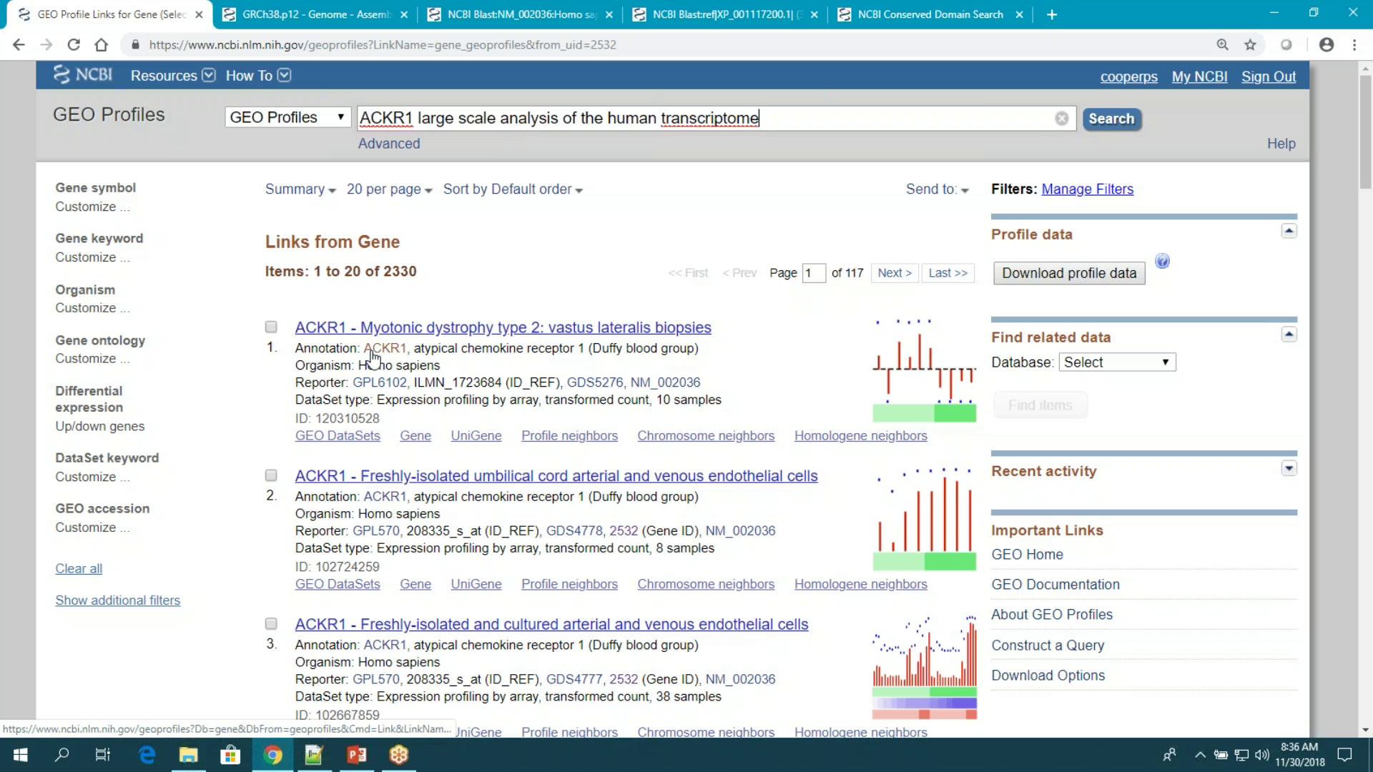
pyautogui.click(1107, 121)
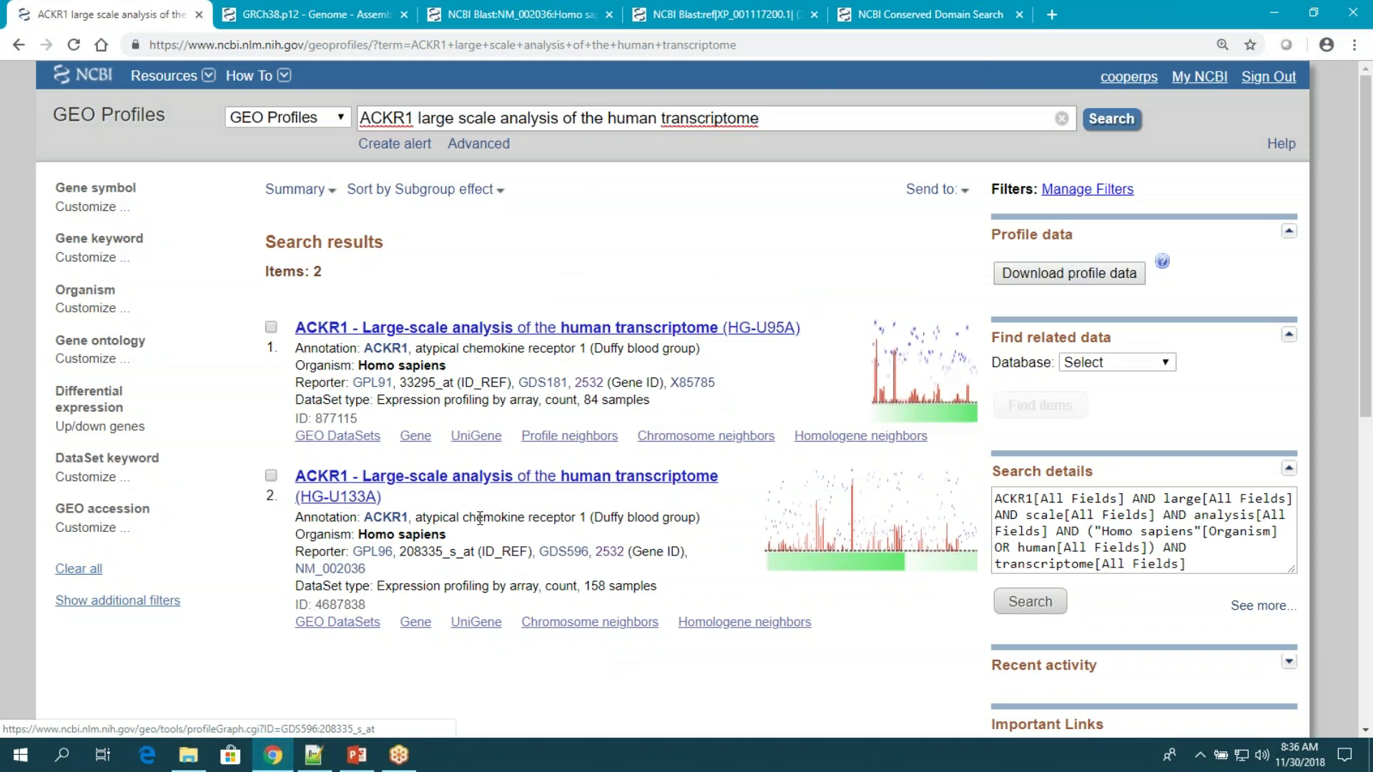
pyautogui.click(885, 578)
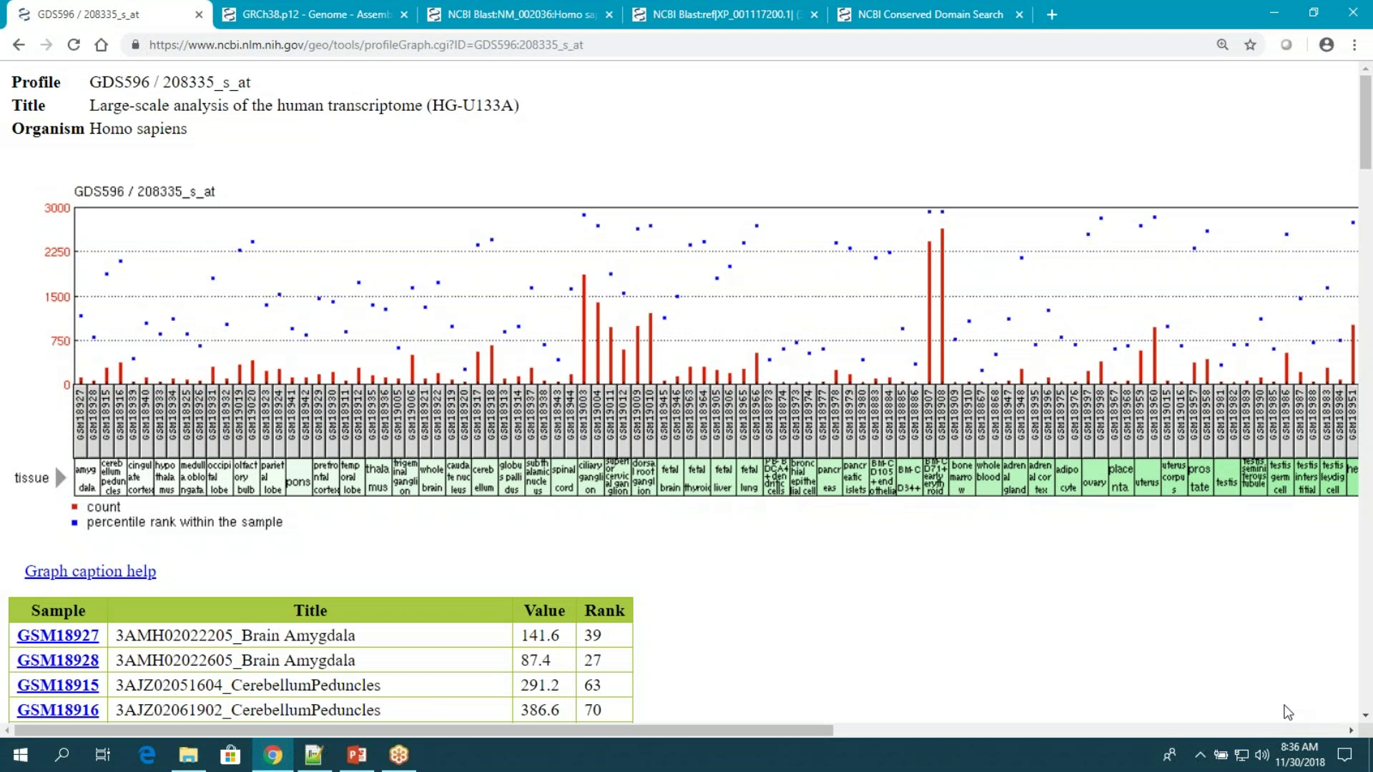
pyautogui.hotkey('ctrl', '+')
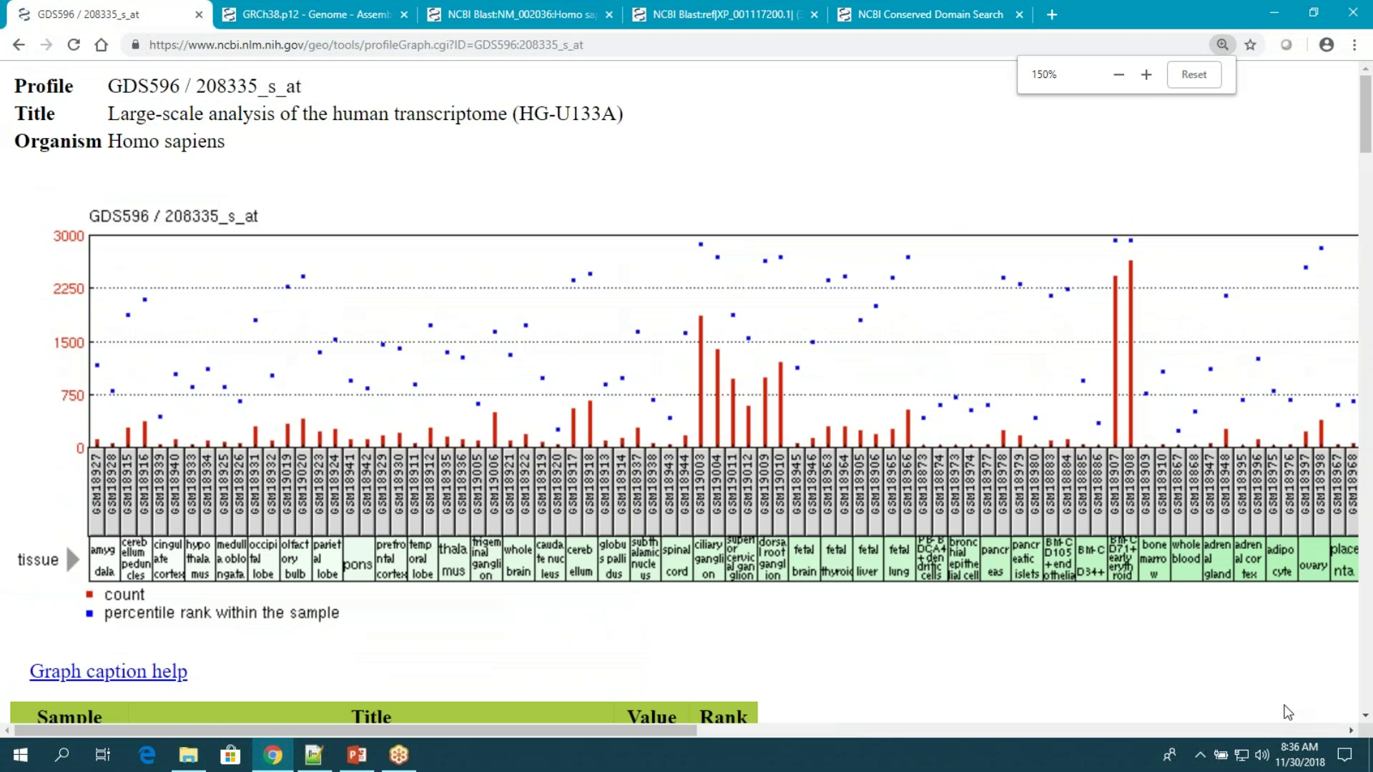
pyautogui.hscroll(5, 1287, 713)
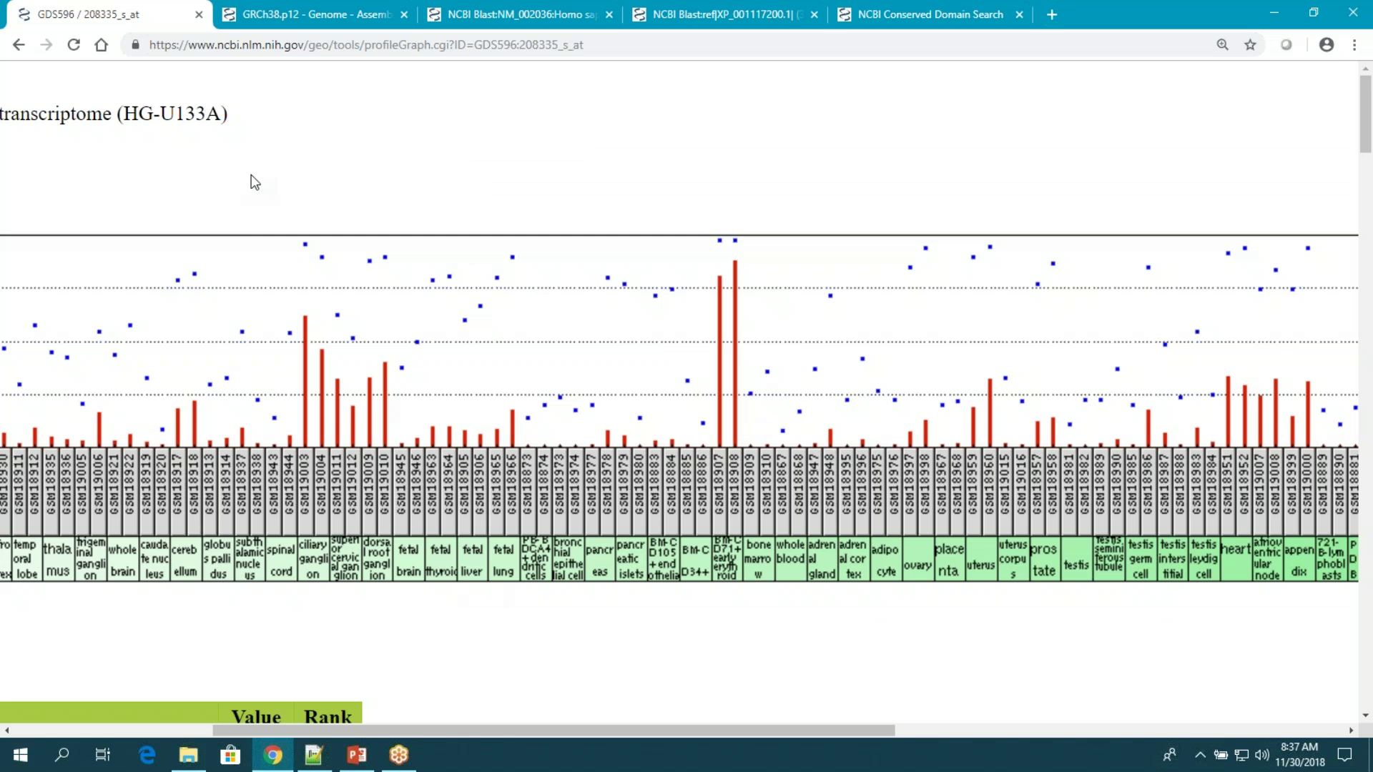
pyautogui.click(17, 45)
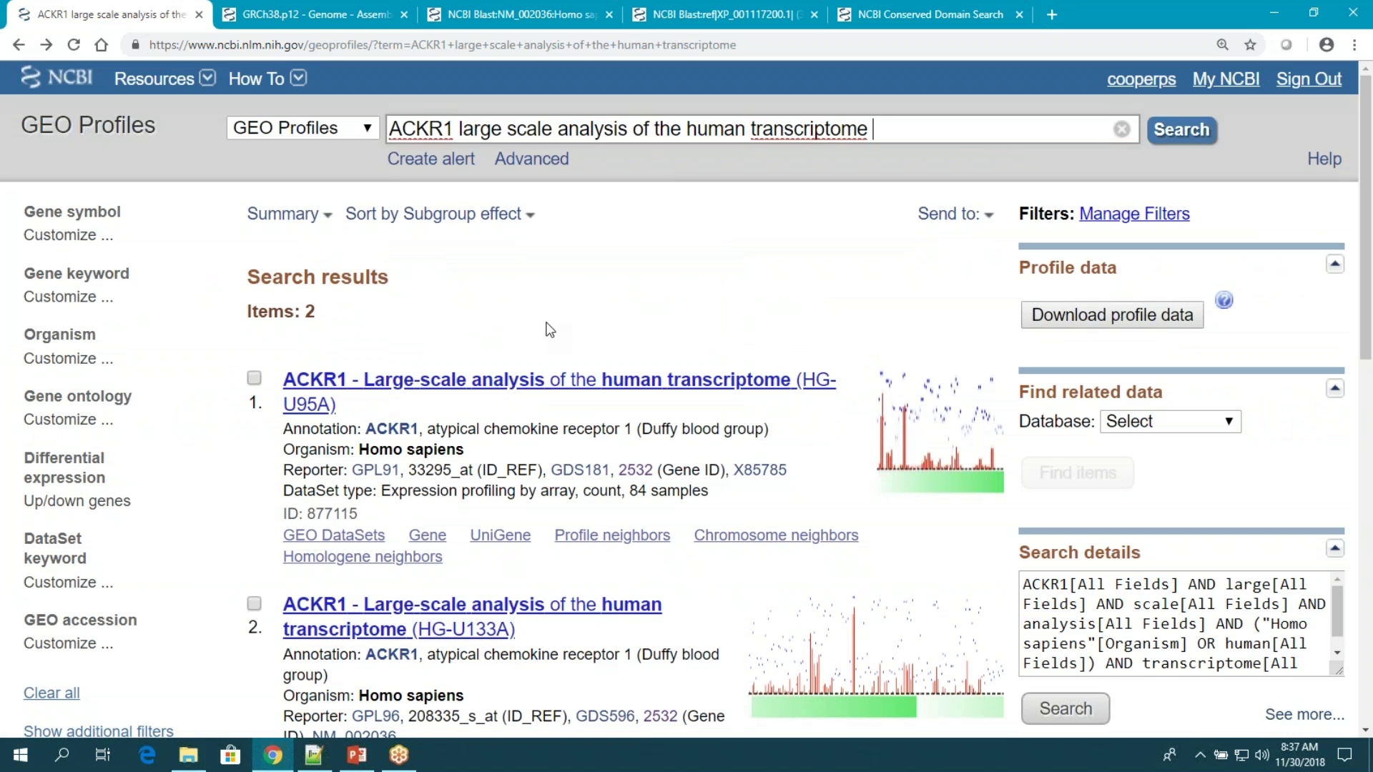
# Open the ACKR1 gene record from the first result, zoom out, and scroll to the genomic viewer.
pyautogui.click(382, 431)
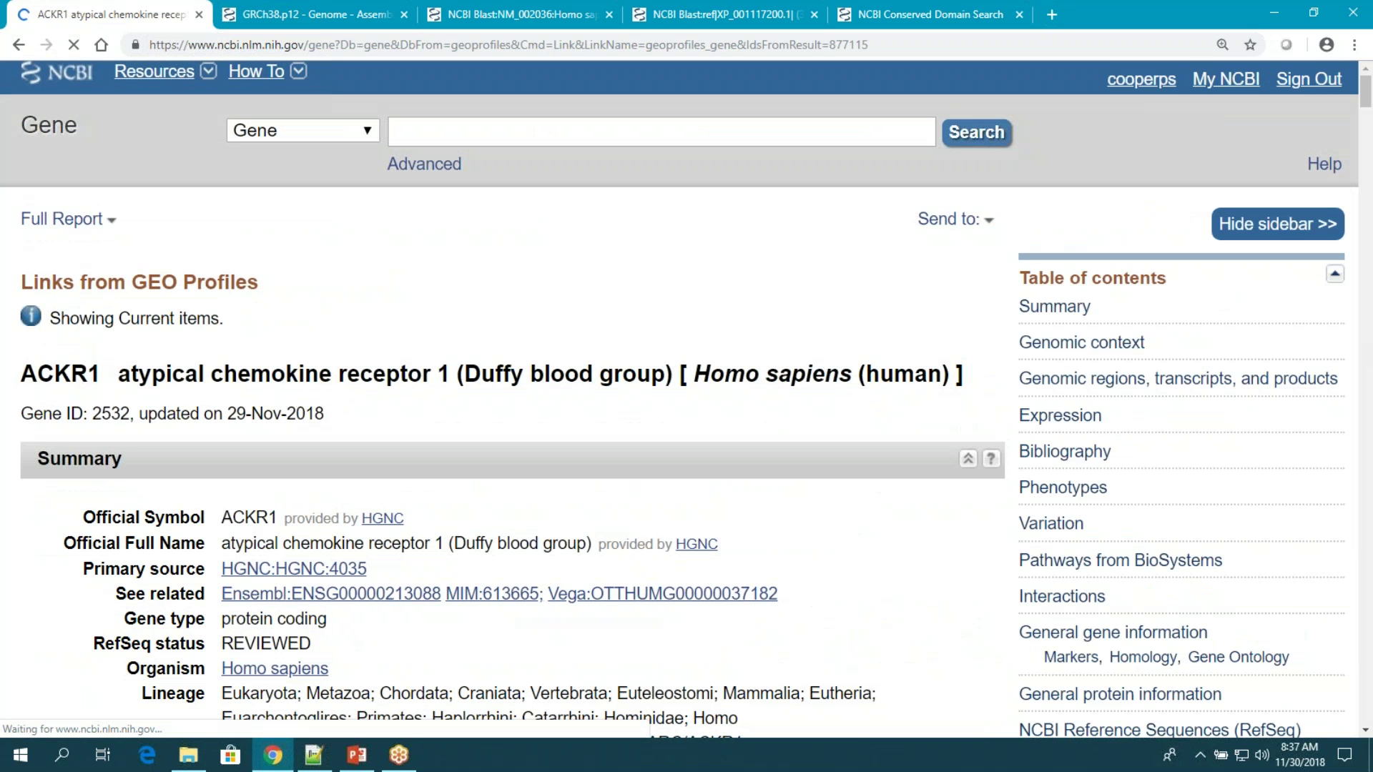
pyautogui.scroll(-7, 492, 594)
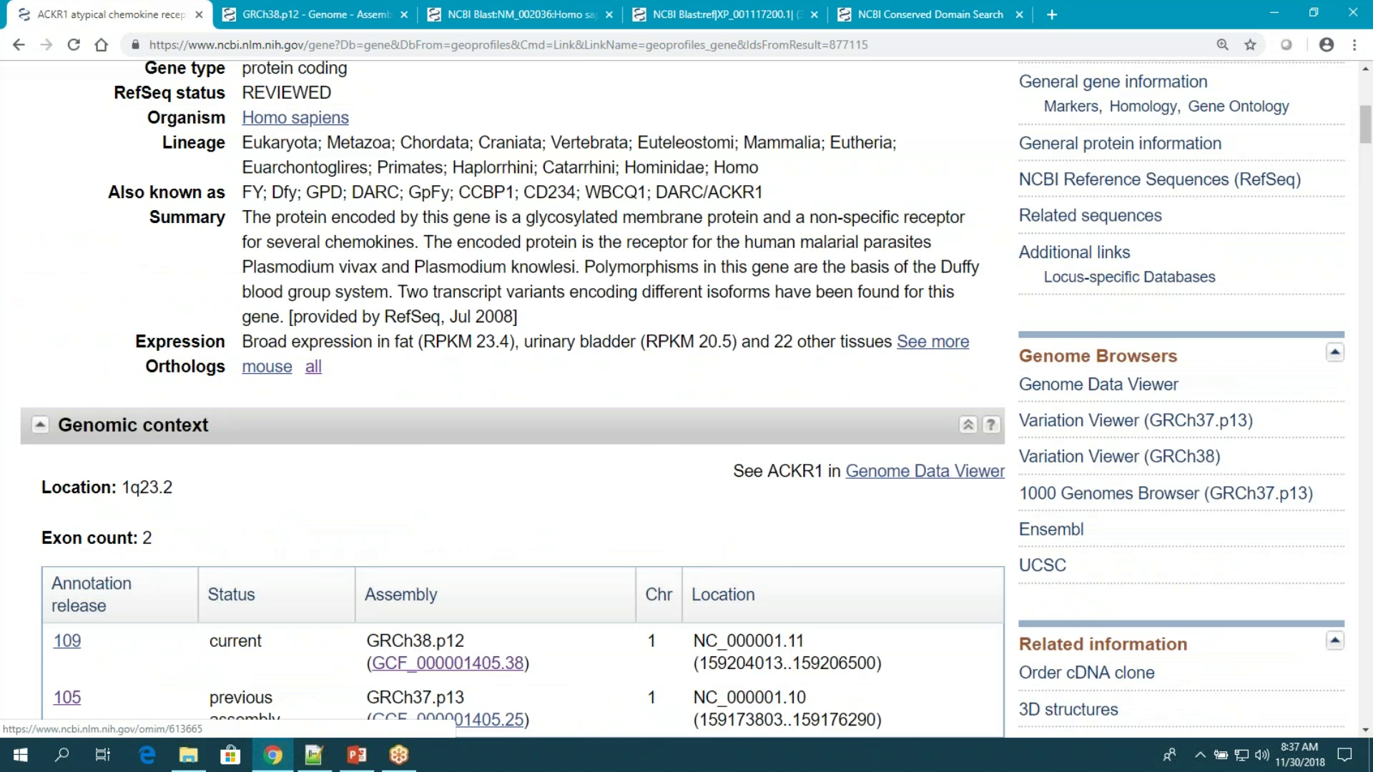
pyautogui.hotkey('ctrl', '-')
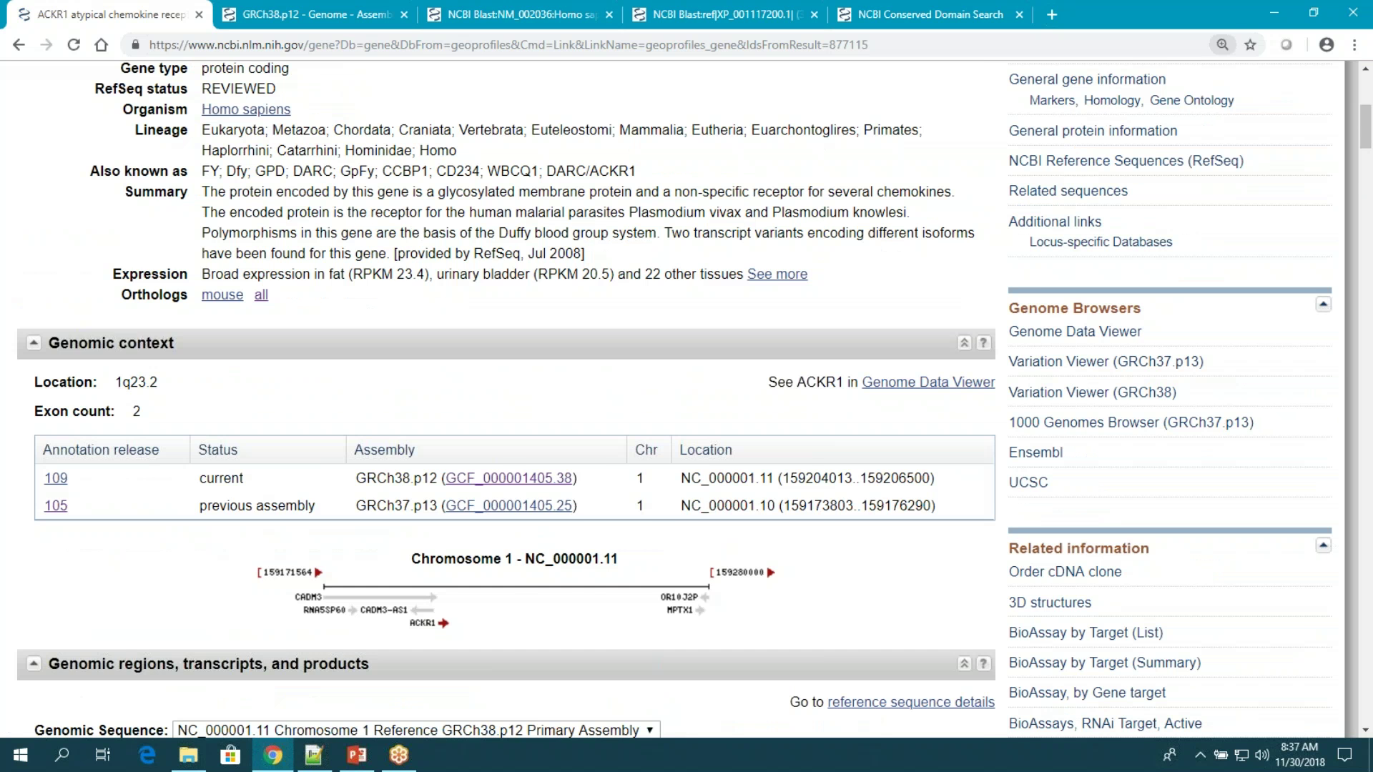
pyautogui.scroll(-8, 501, 401)
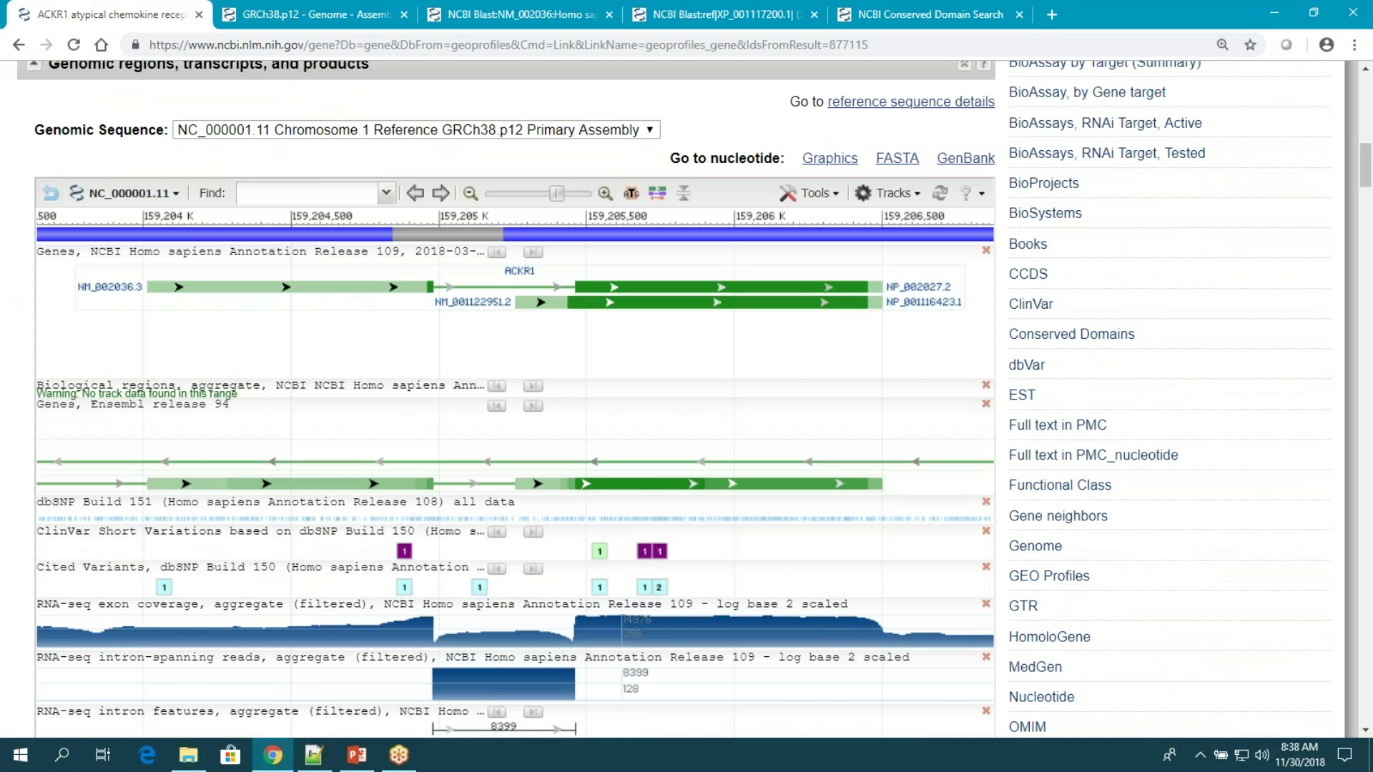
pyautogui.scroll(-1, 708, 399)
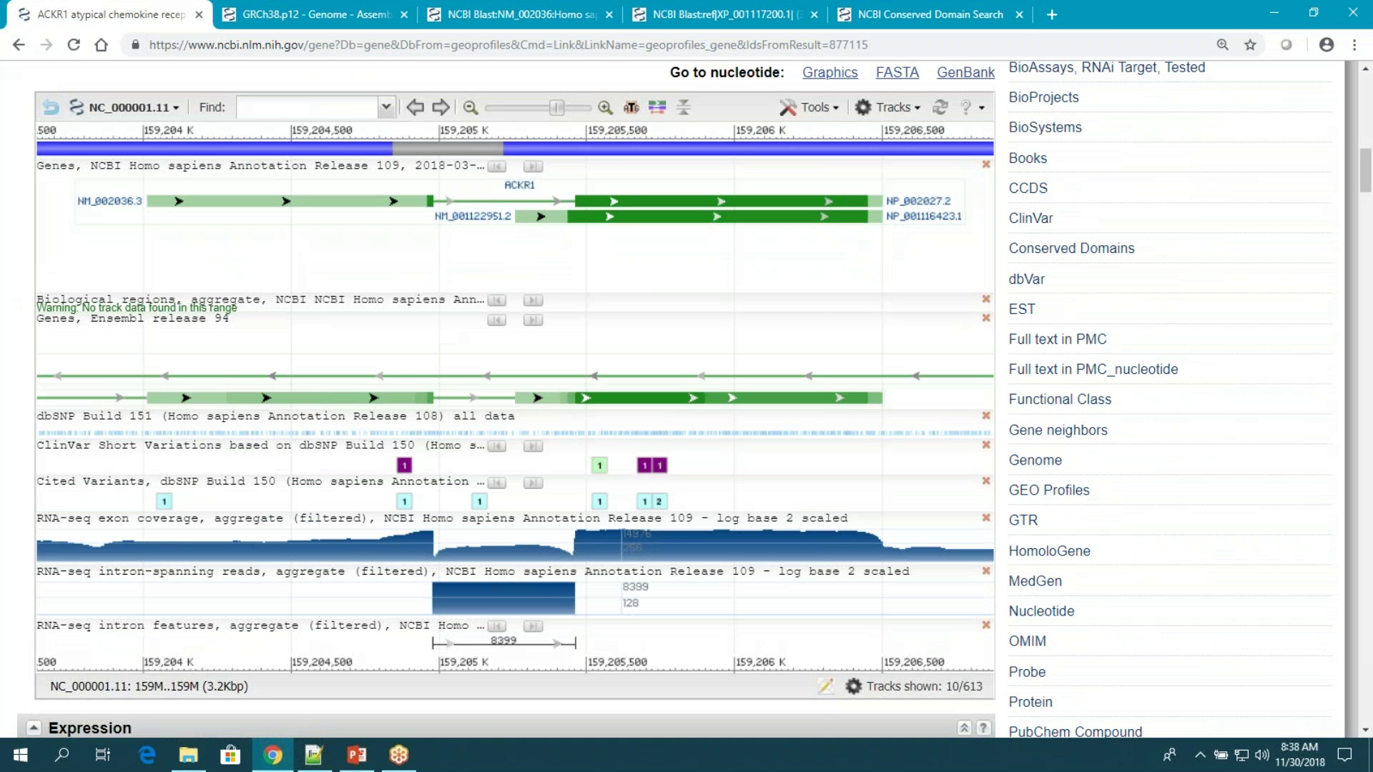
# Hide the Biological regions, Ensembl release 94 genes, and both RNA-seq tracks.
pyautogui.click(985, 299)
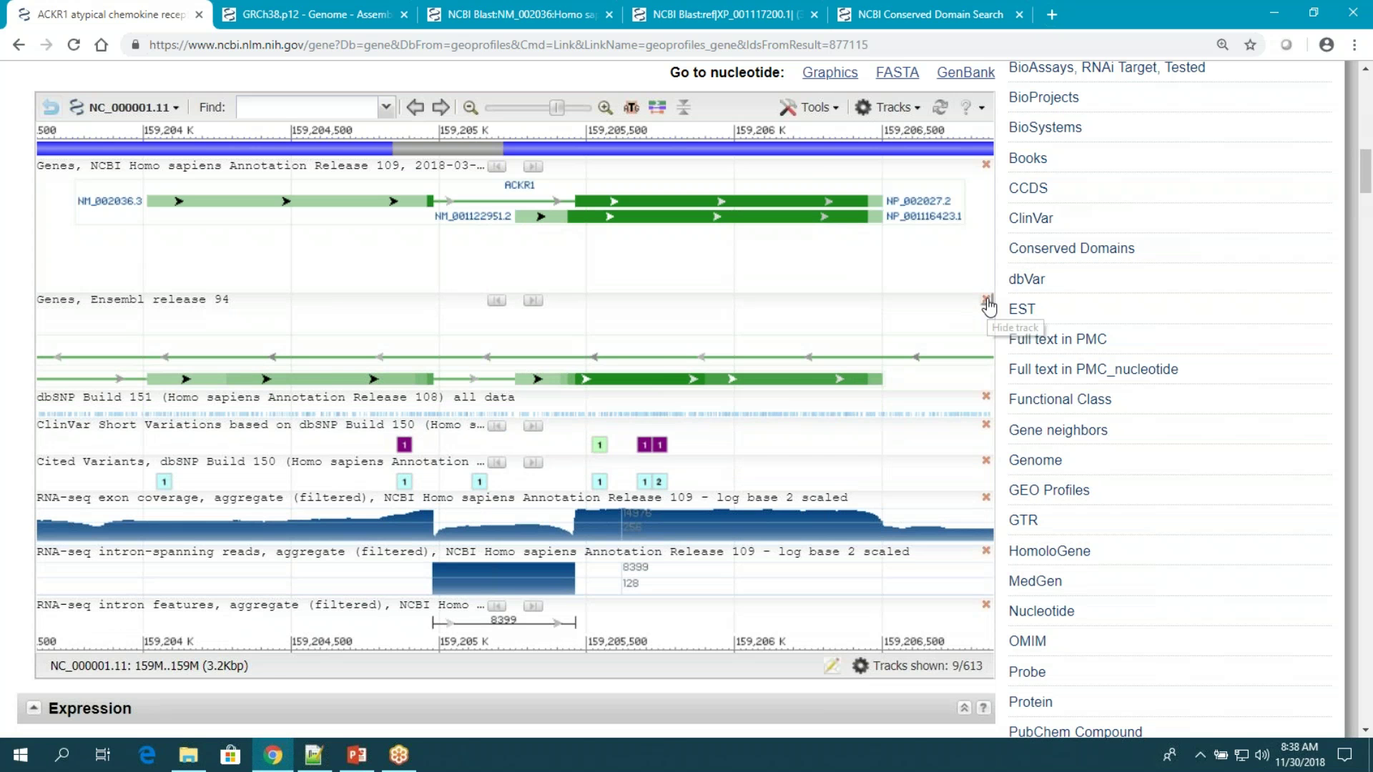
pyautogui.click(987, 300)
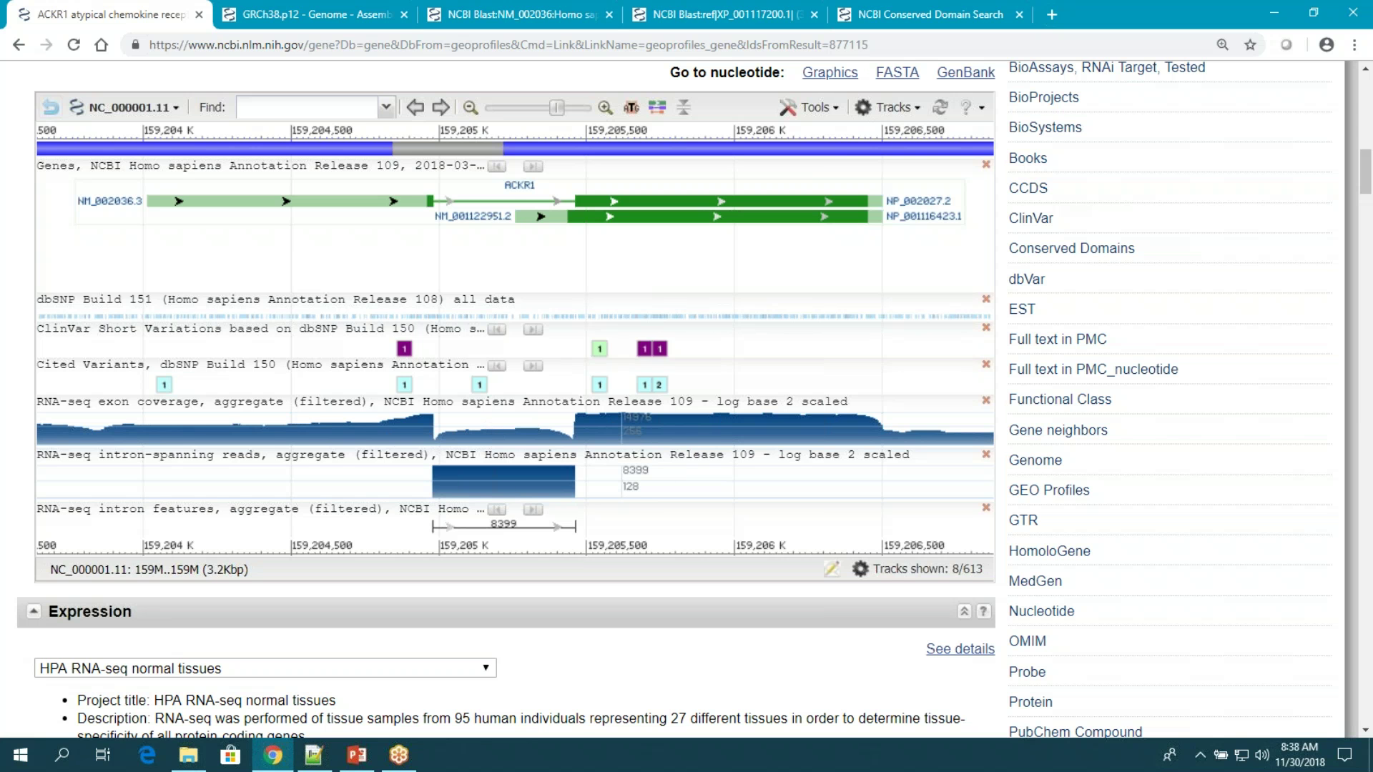
pyautogui.click(986, 402)
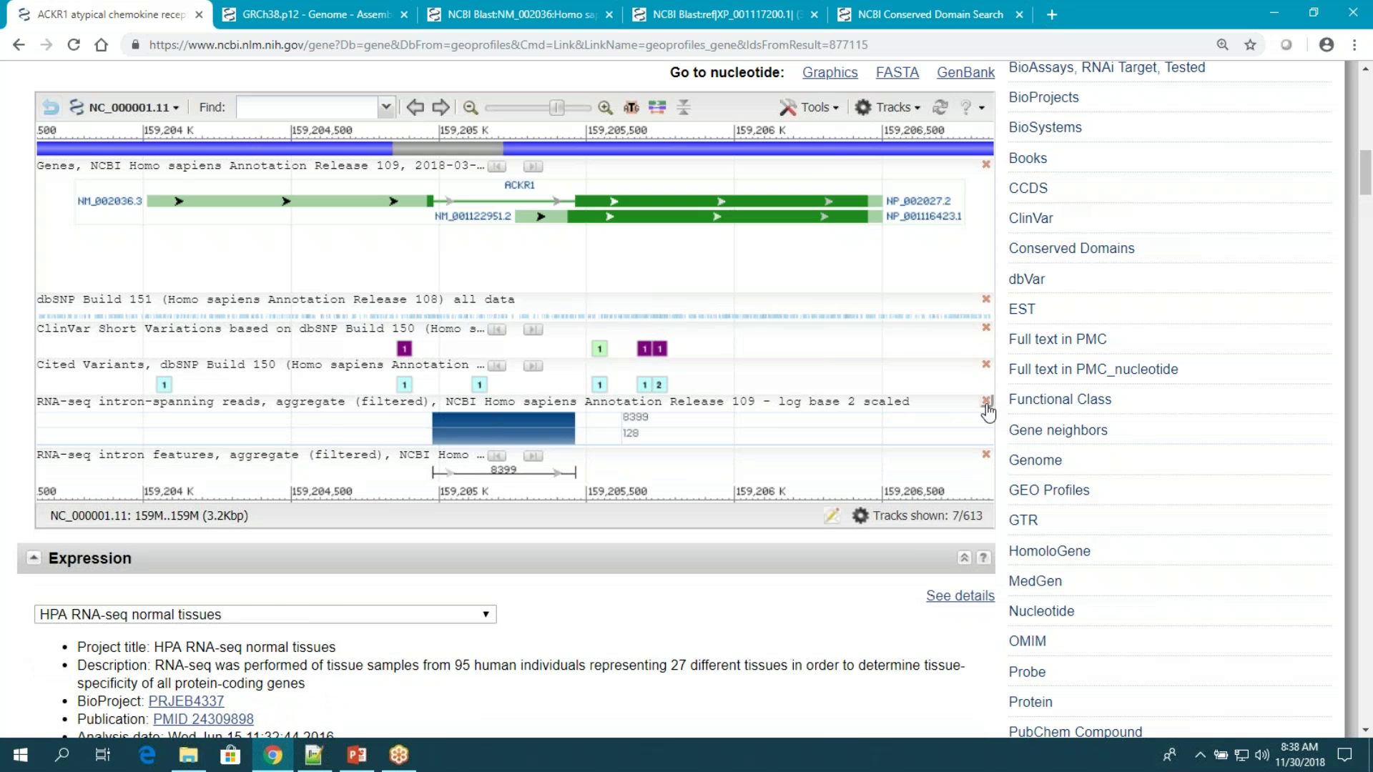
pyautogui.click(986, 401)
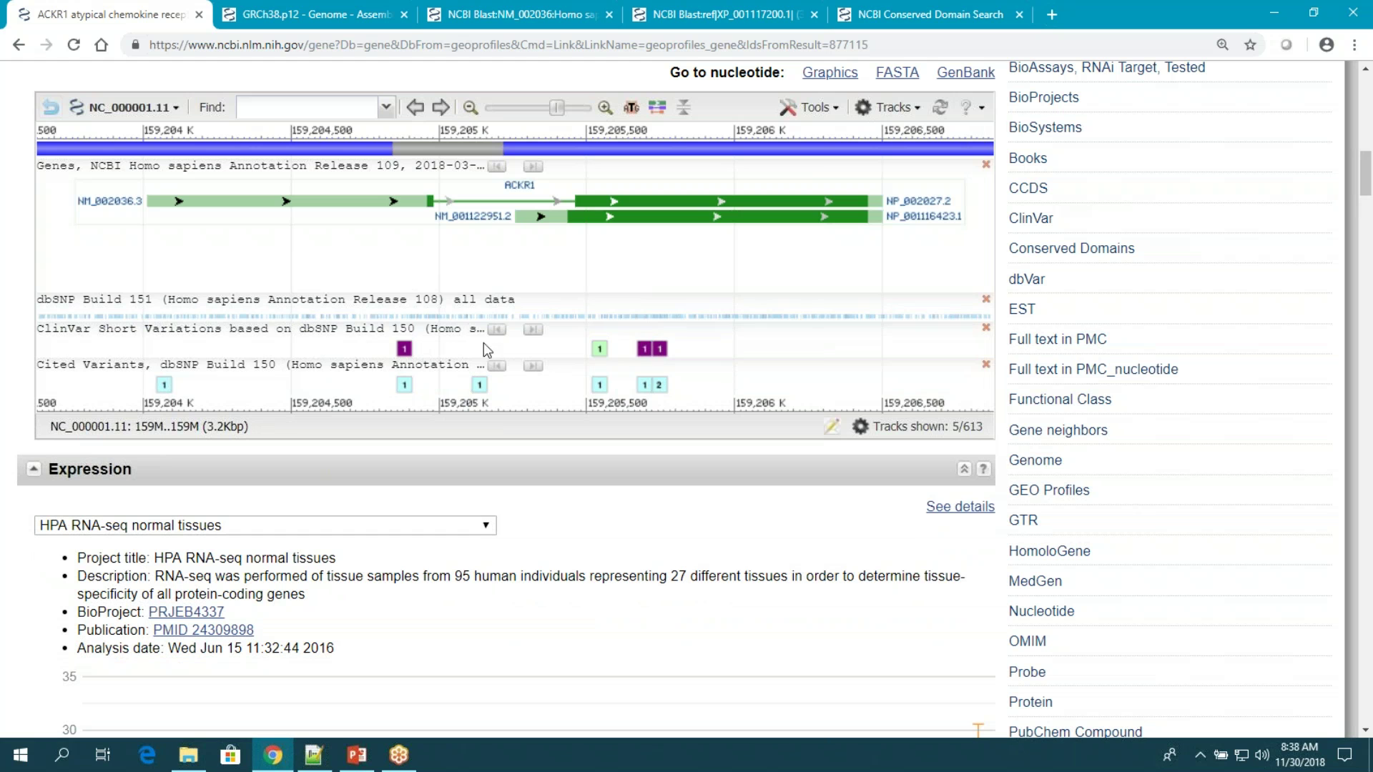
# Check the dbSNP track details, then clear the ACKR1 gene row selection.
pyautogui.click(424, 302)
pyautogui.click(447, 189)
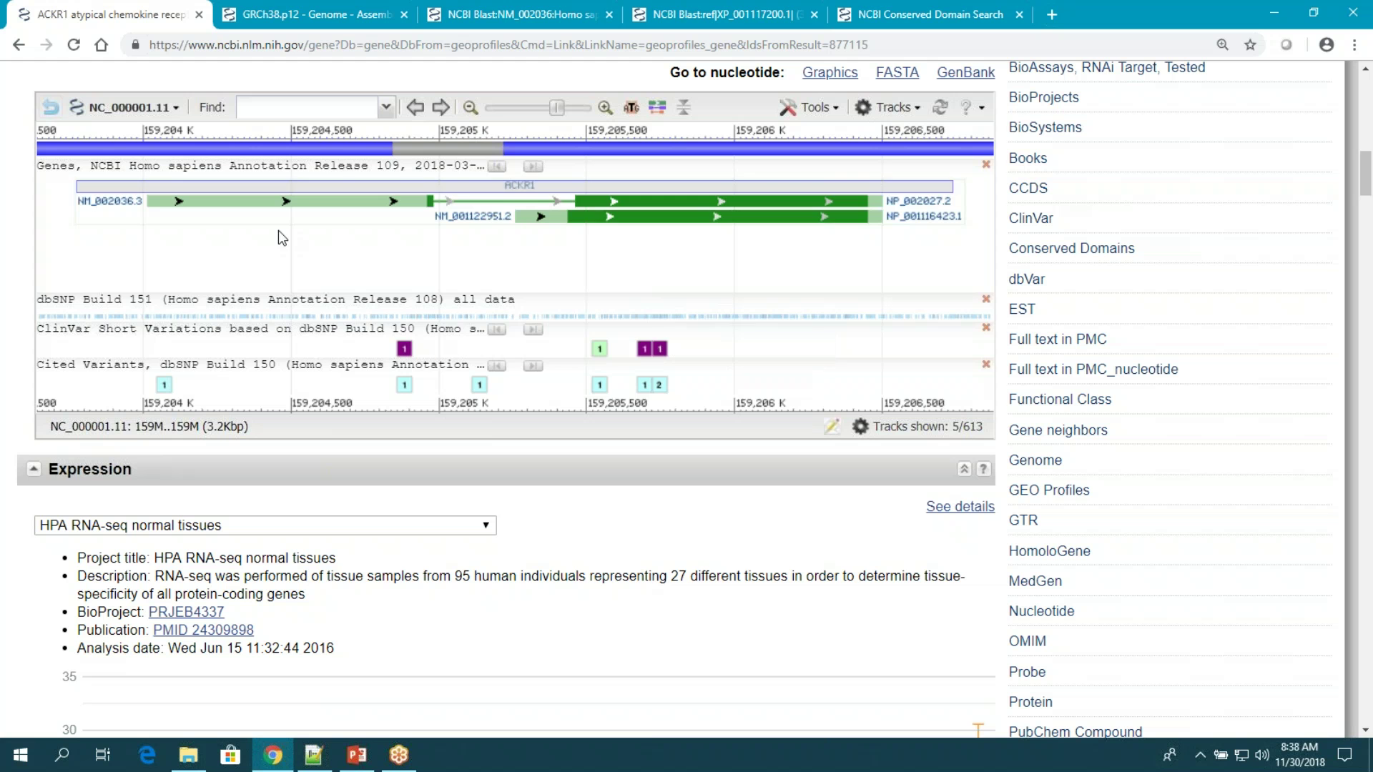
pyautogui.click(331, 268)
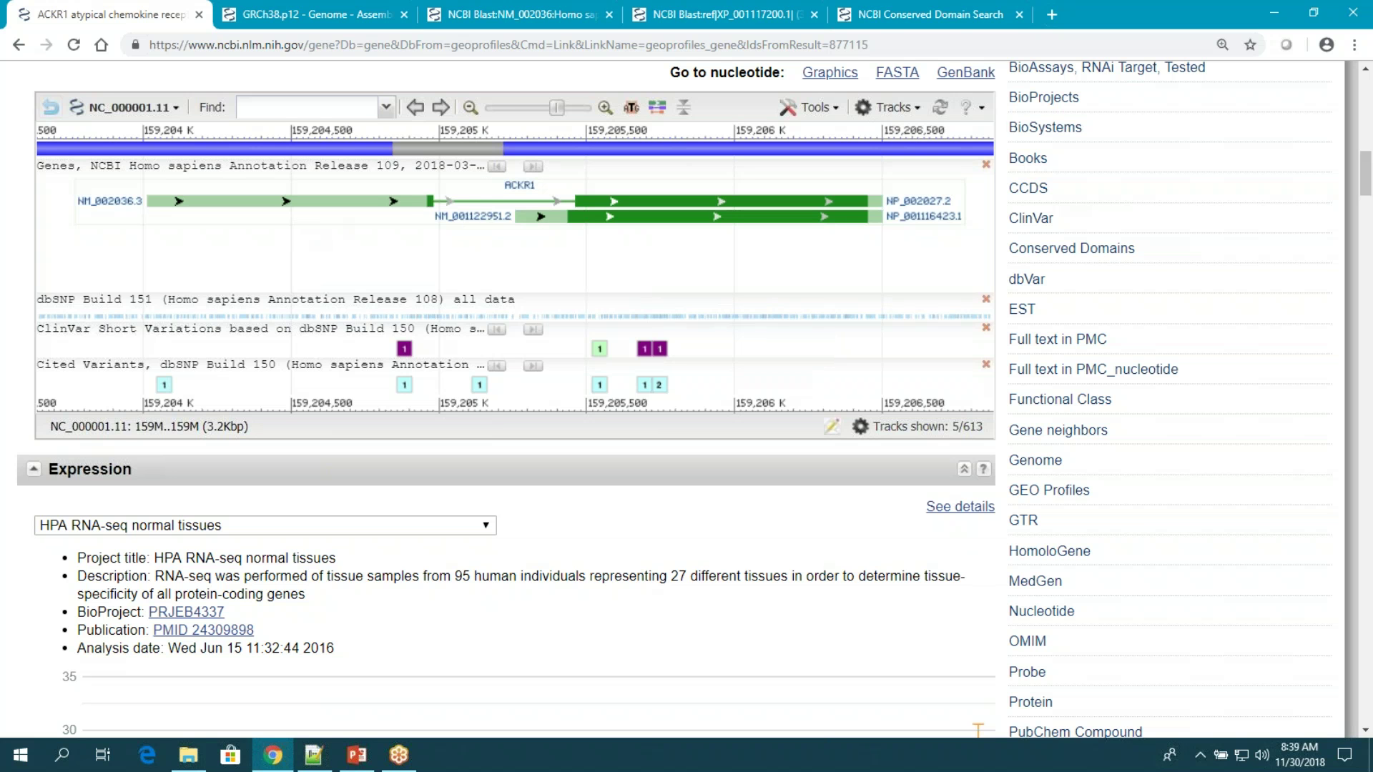
pyautogui.moveTo(266, 180)
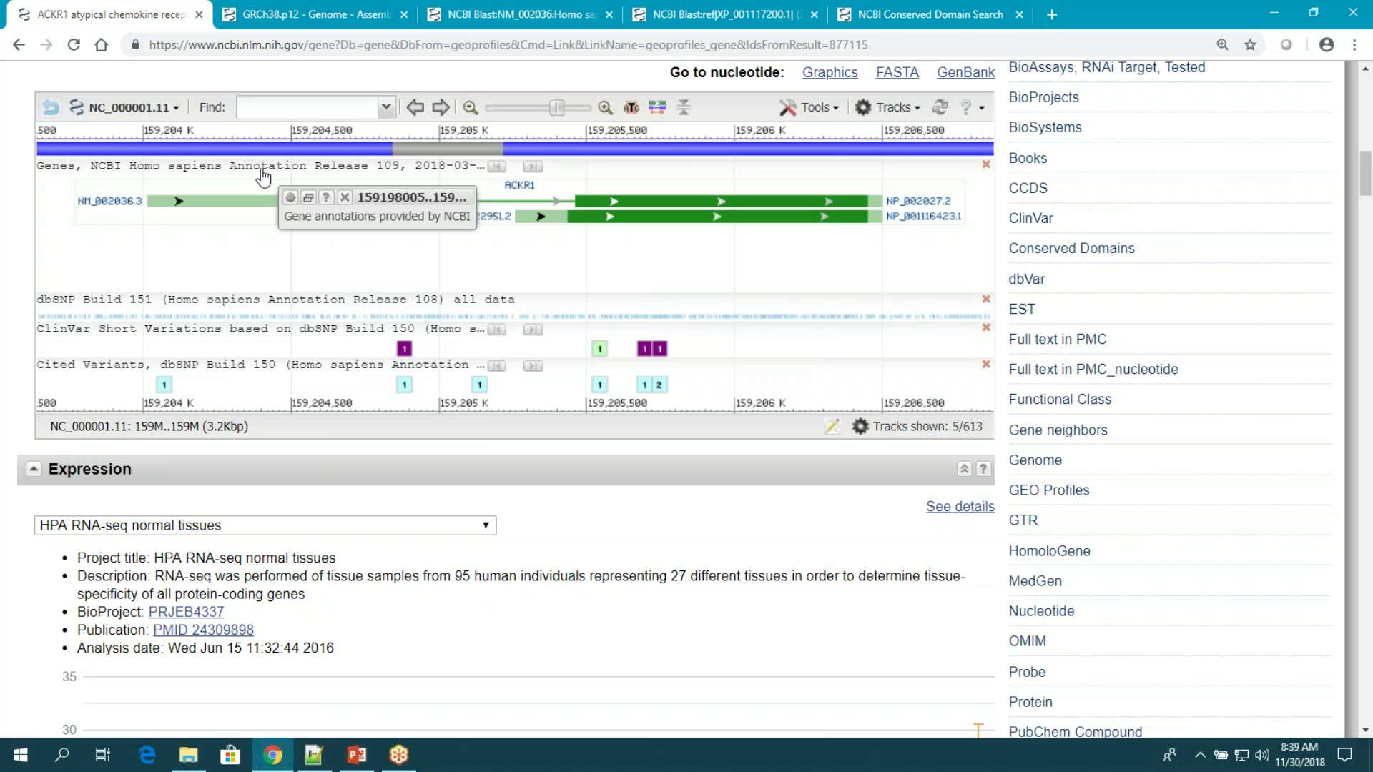
# Set the NCBI genes track rendering to 'Show all' and apply it.
pyautogui.click(290, 198)
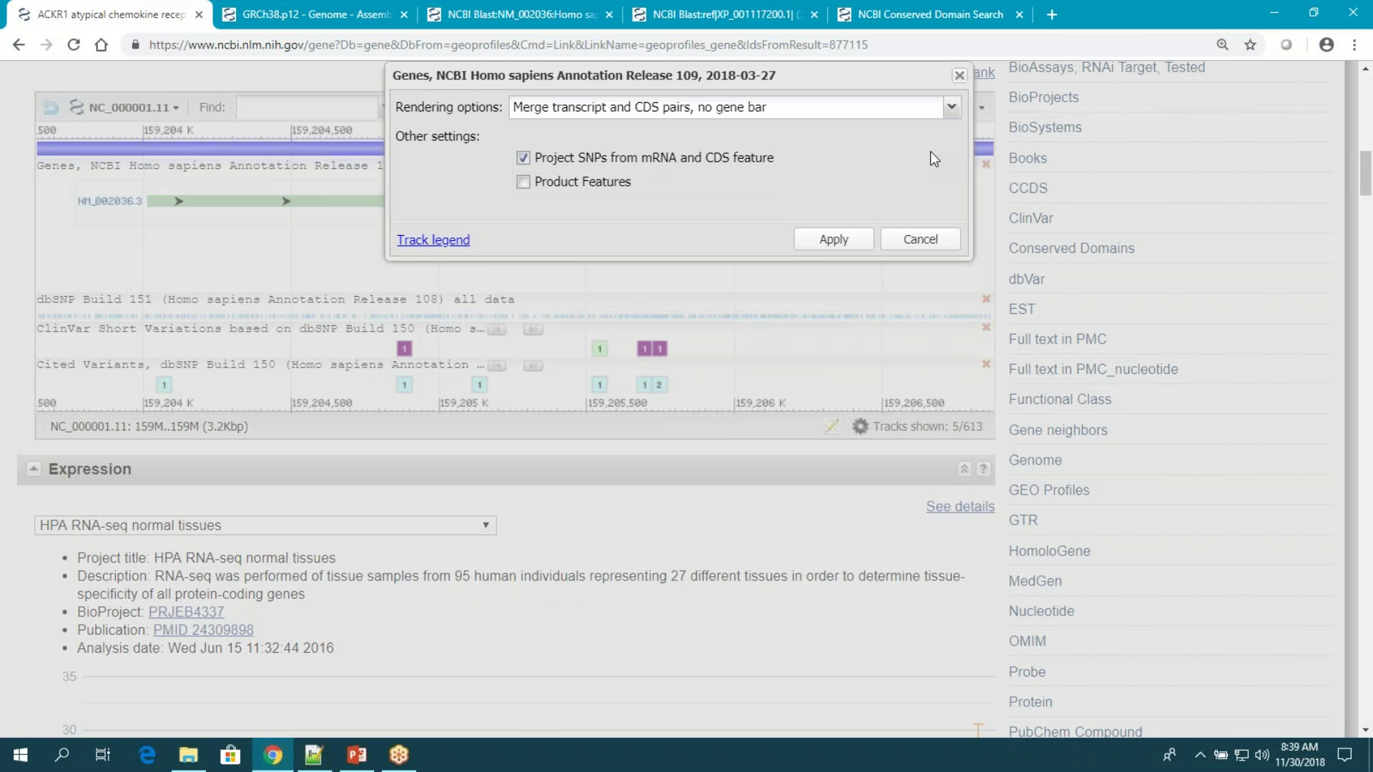
pyautogui.click(951, 109)
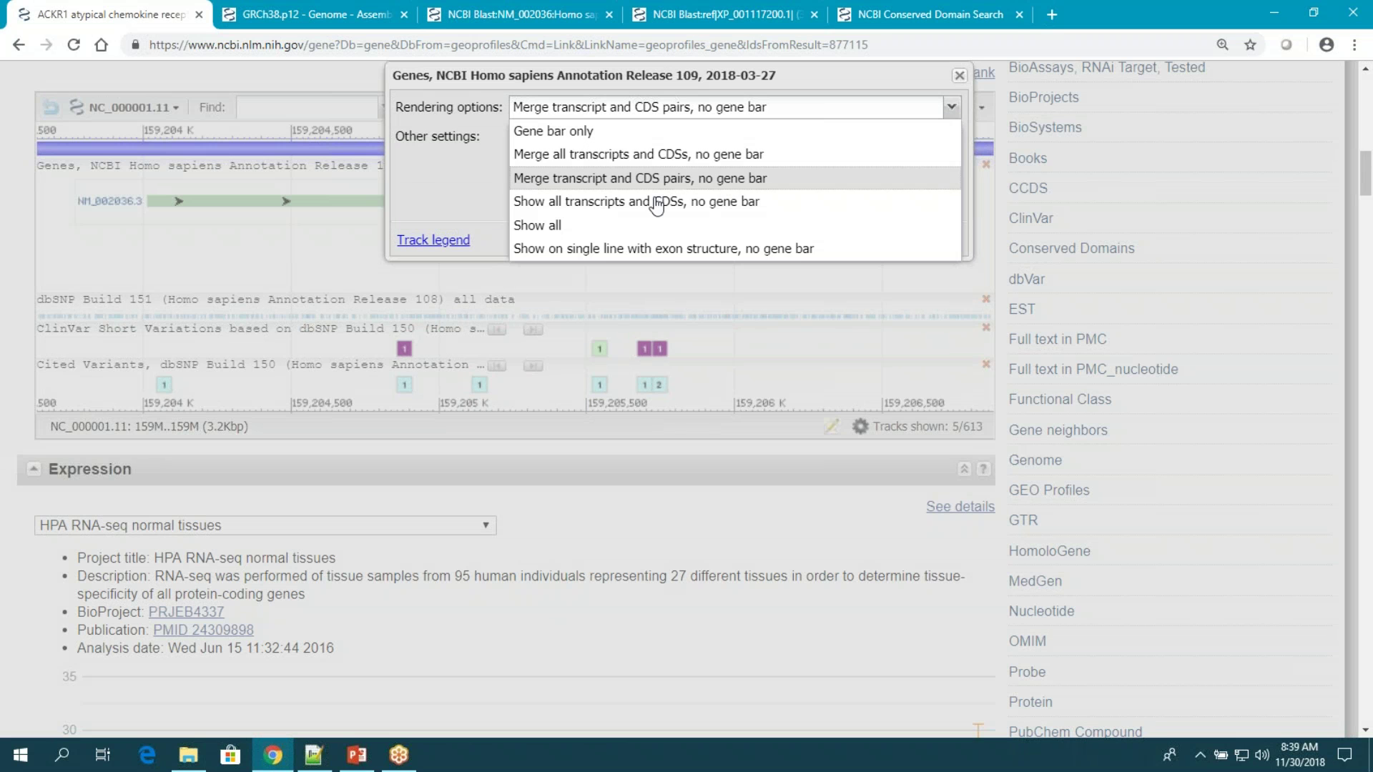
pyautogui.click(546, 228)
pyautogui.click(832, 242)
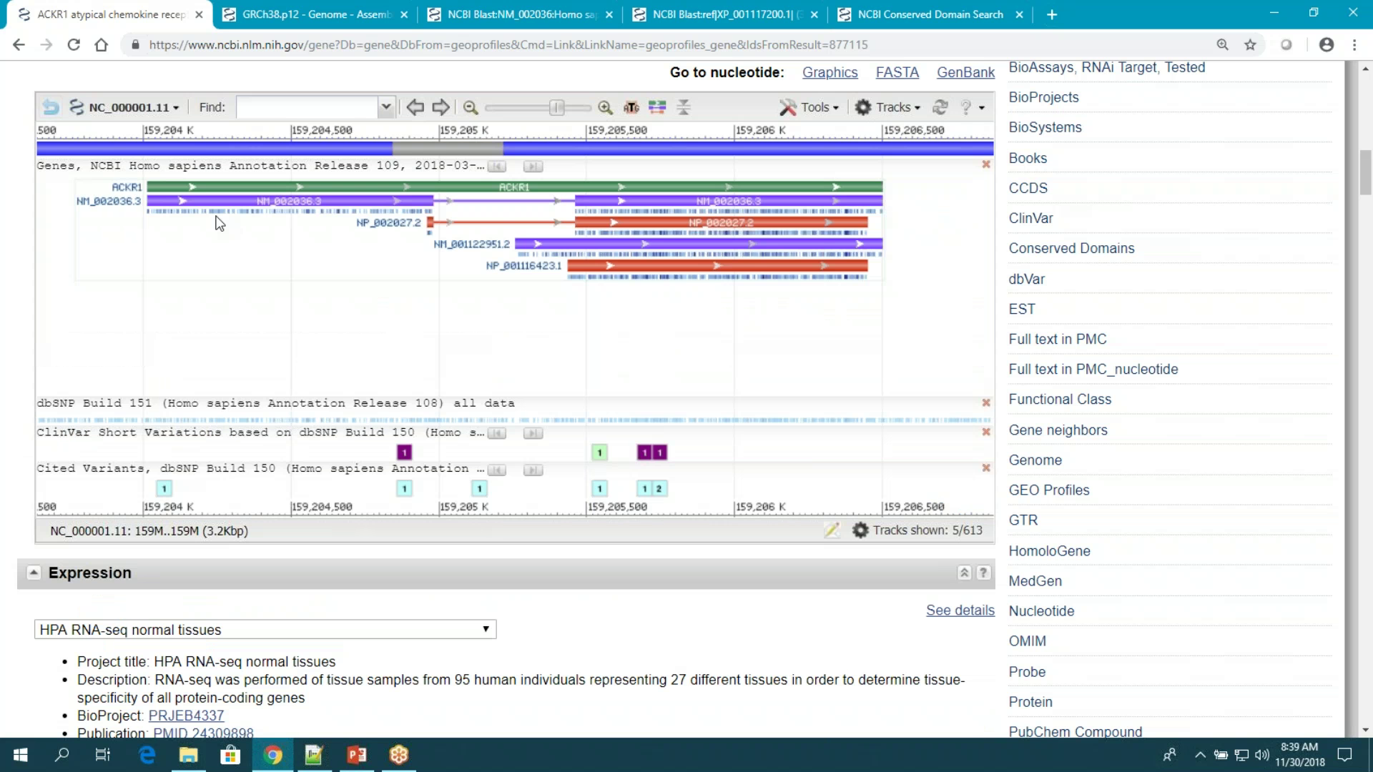
pyautogui.click(816, 207)
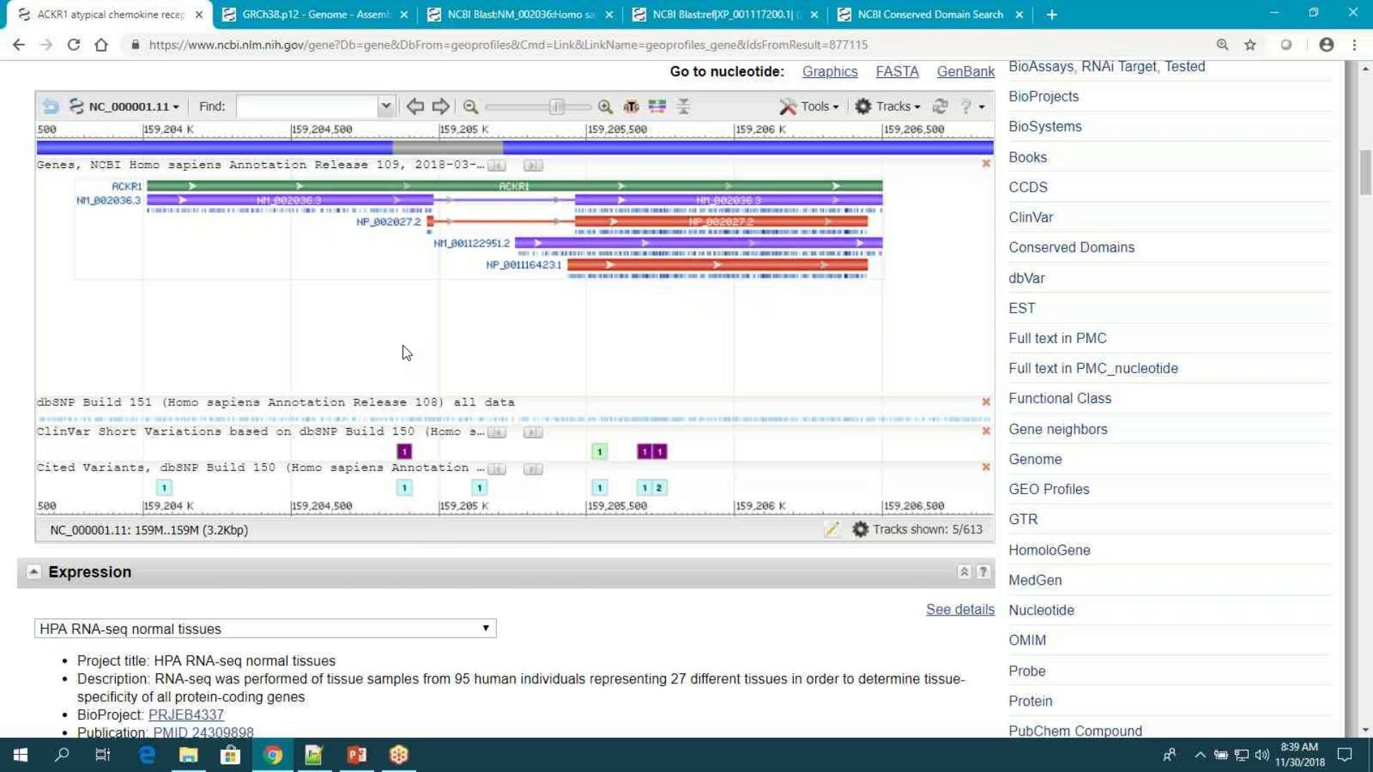
pyautogui.scroll(-1, 405, 372)
pyautogui.moveTo(405, 374)
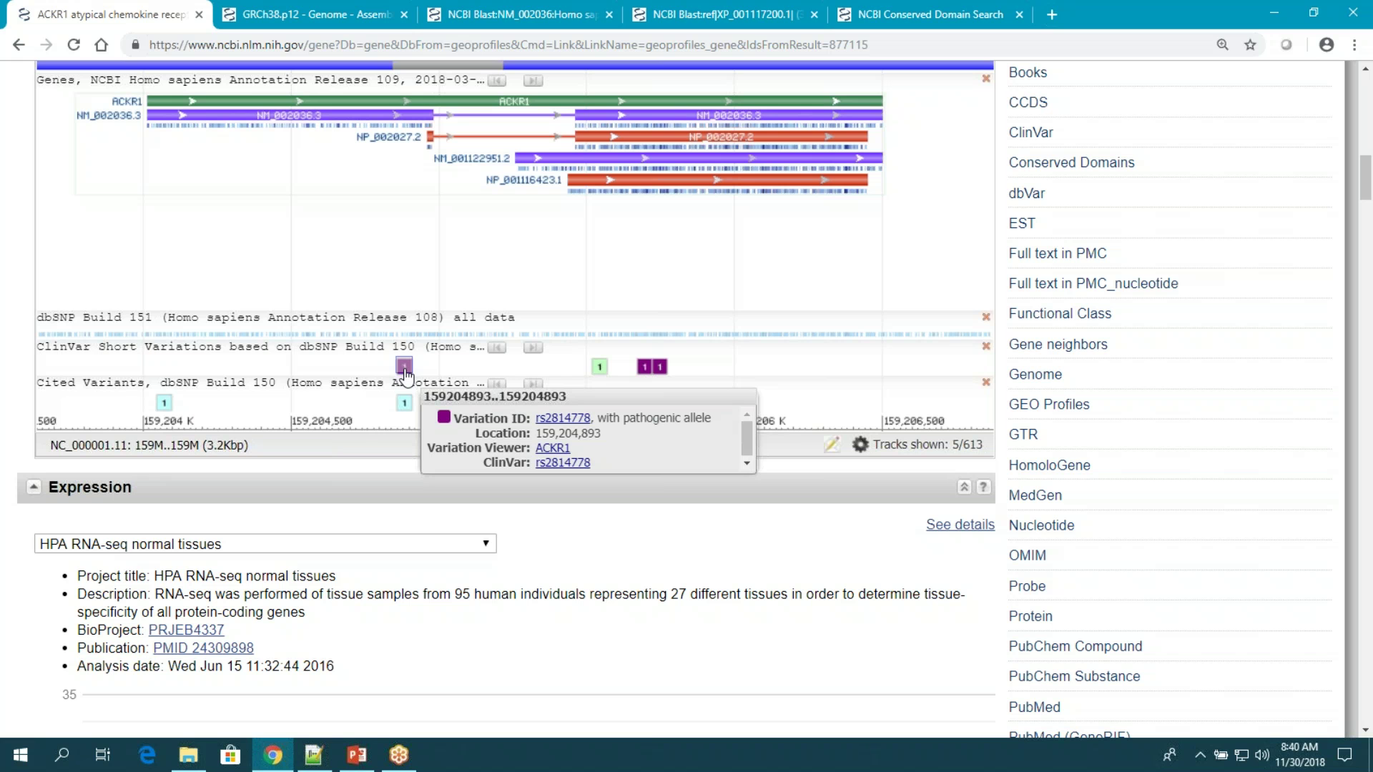
pyautogui.moveTo(599, 371)
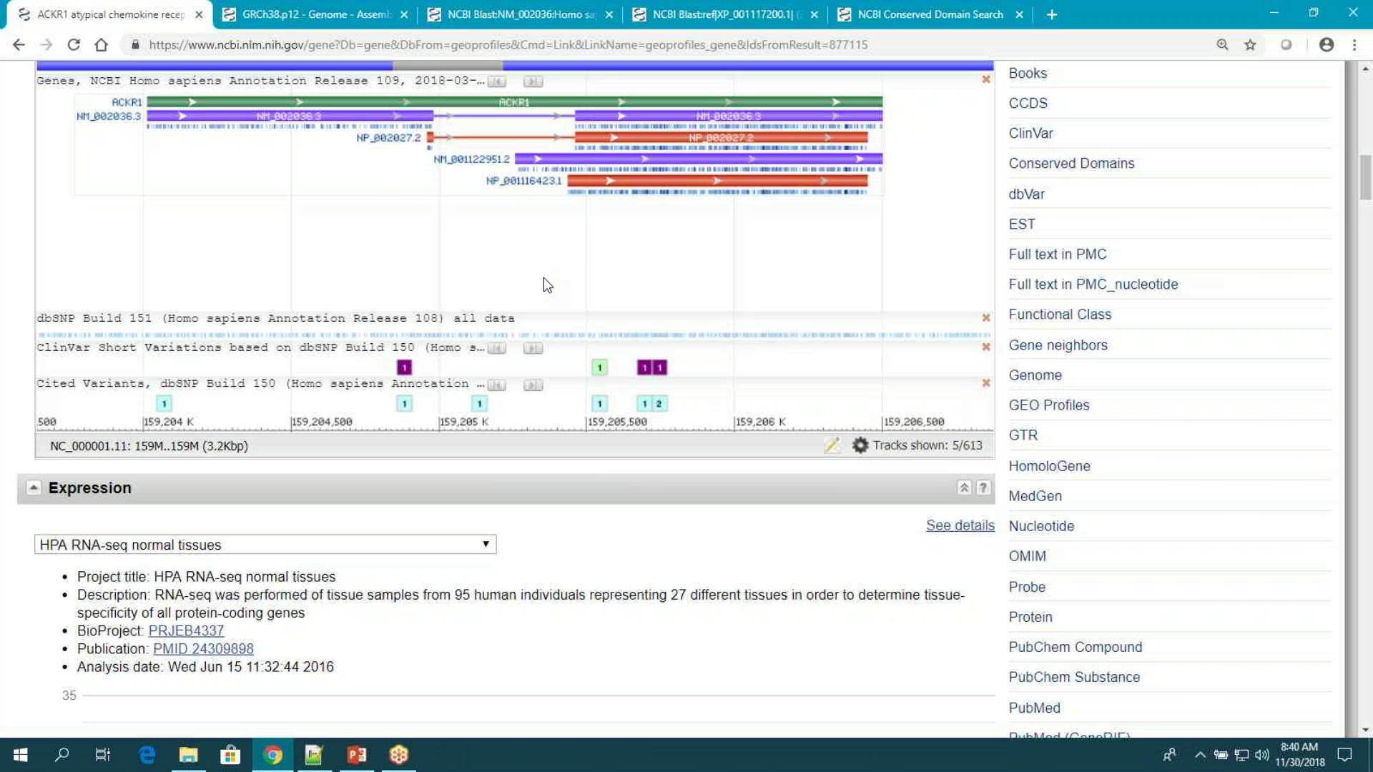
pyautogui.scroll(2, 543, 279)
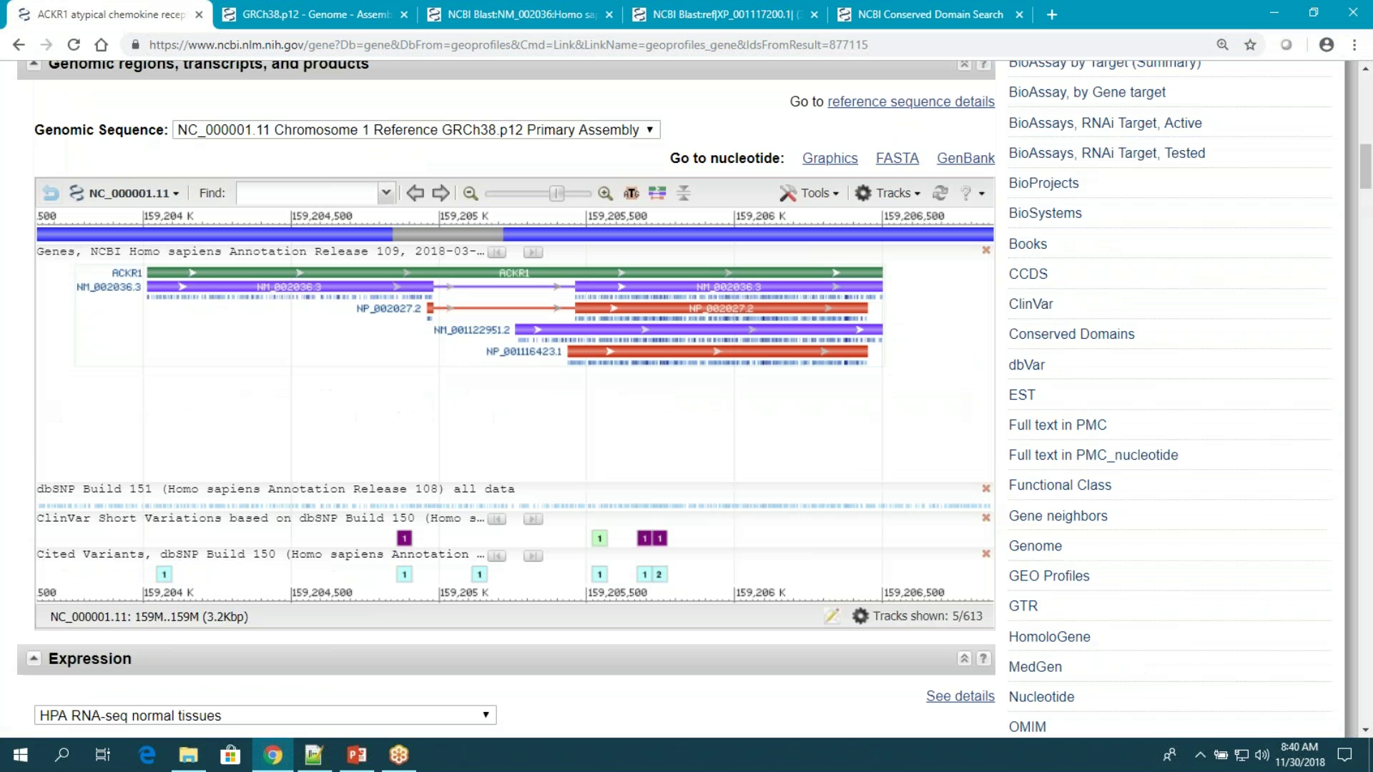
# Zoom the ACKR1 graphics to sequence near 159,205,500, then widen the view to 296 bp.
pyautogui.moveTo(588, 209); pyautogui.dragTo(611, 209)
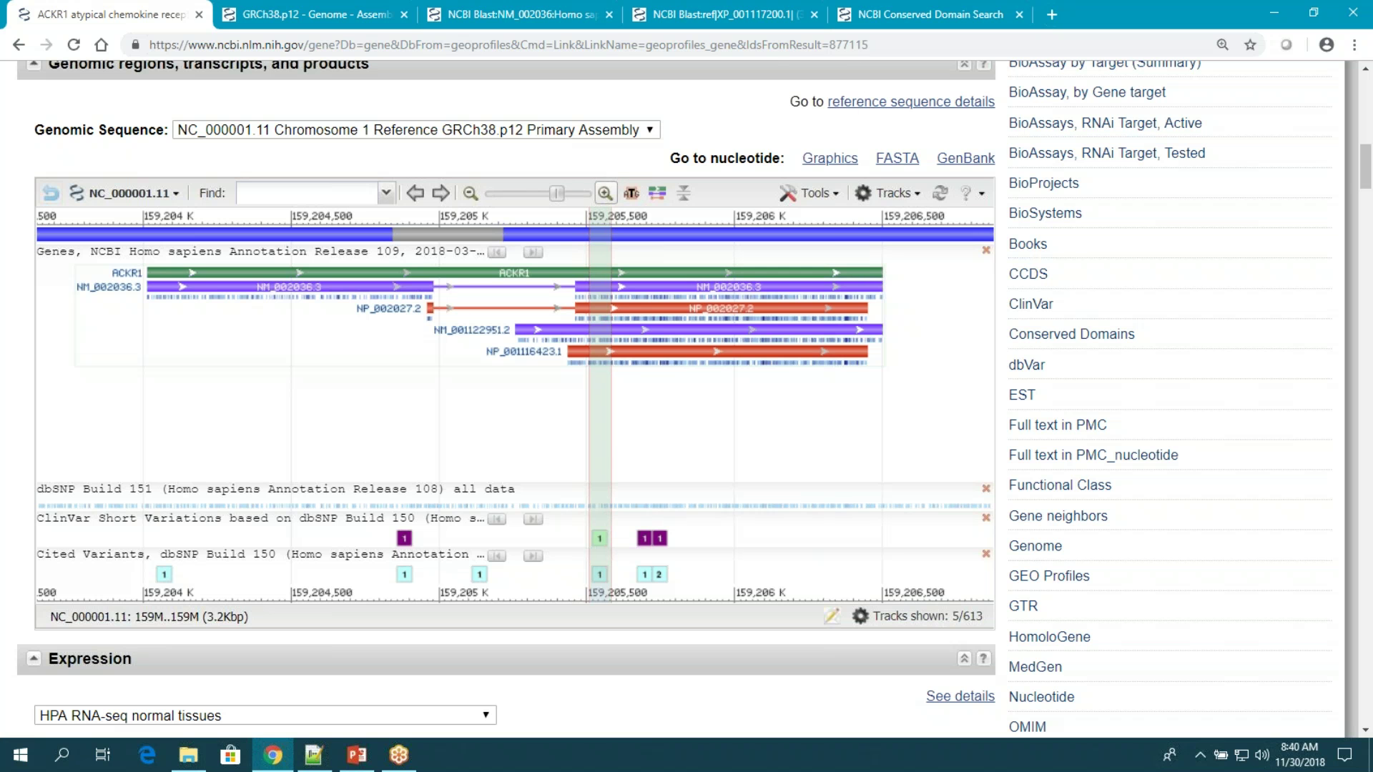
pyautogui.click(588, 233)
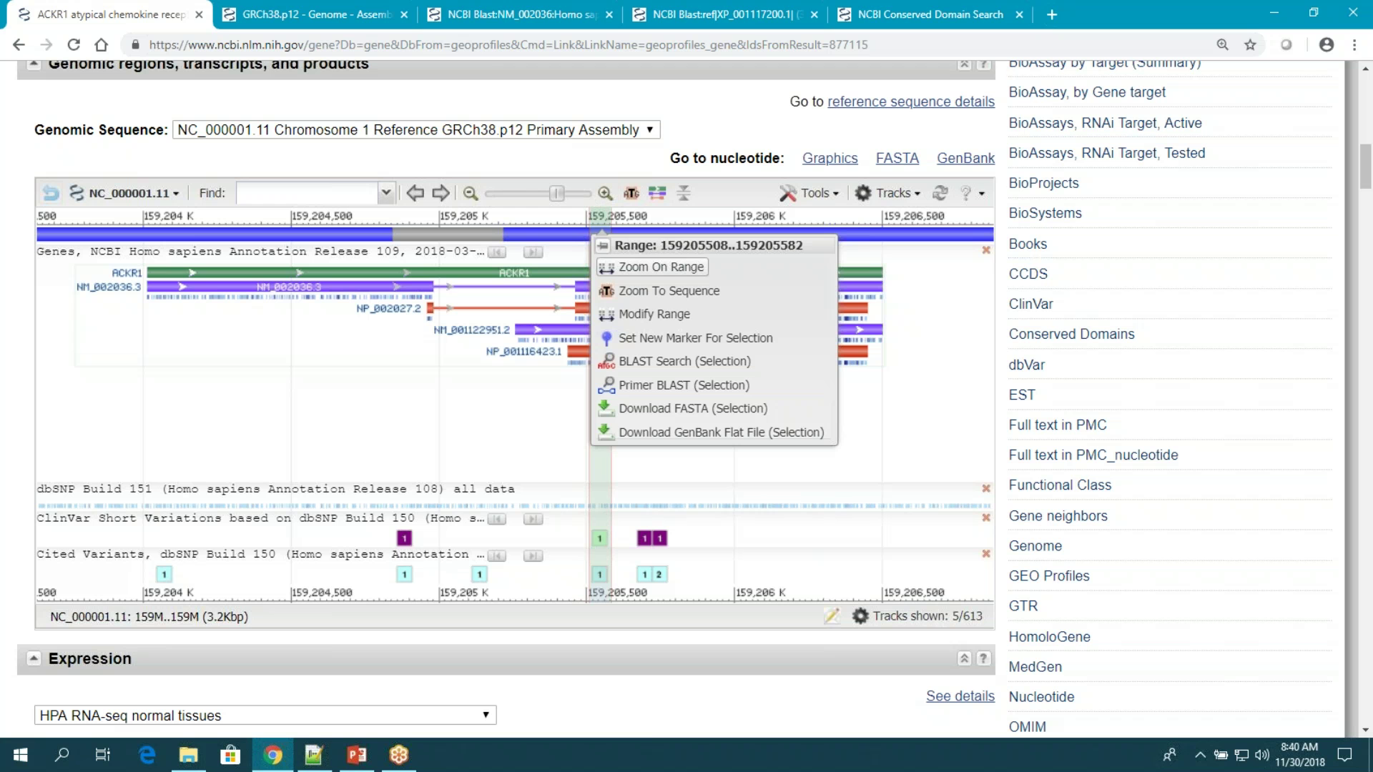
pyautogui.click(628, 294)
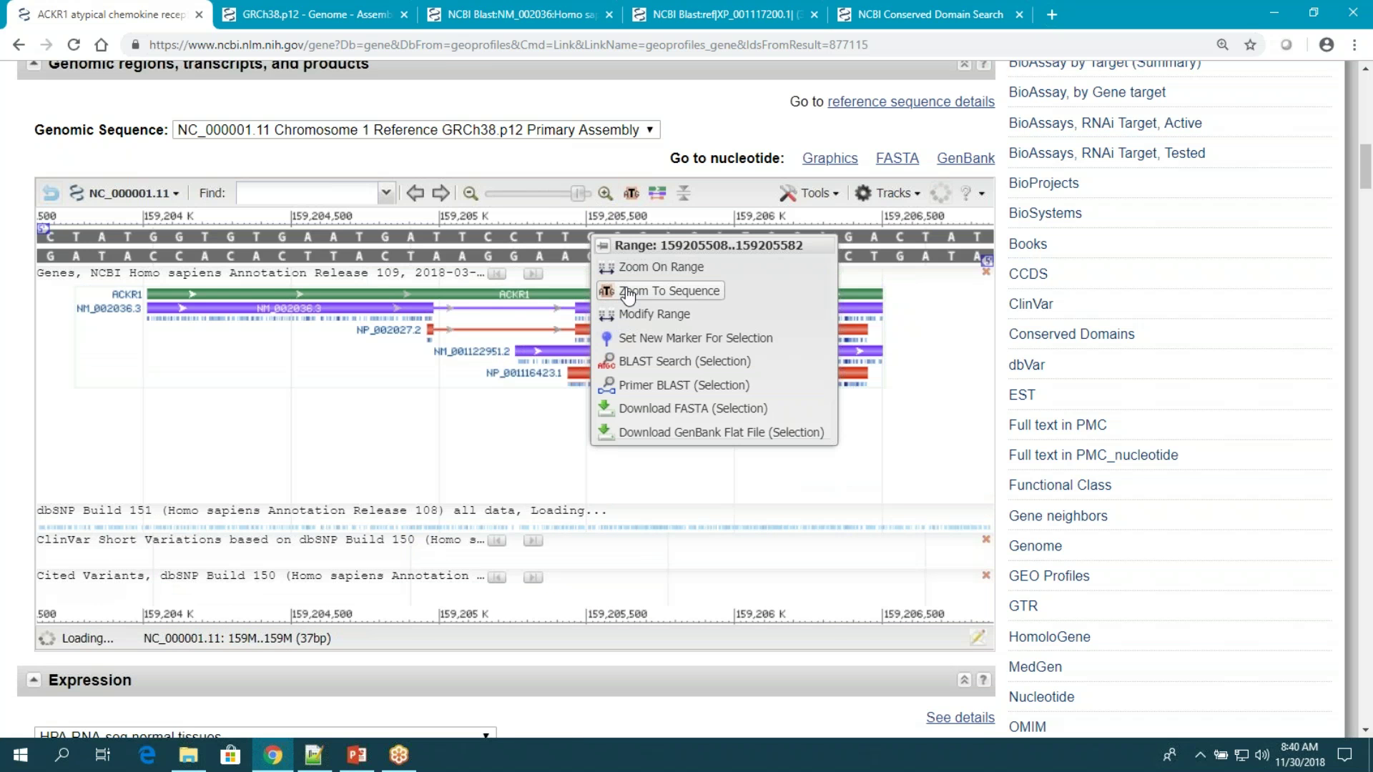
pyautogui.scroll(-1, 492, 519)
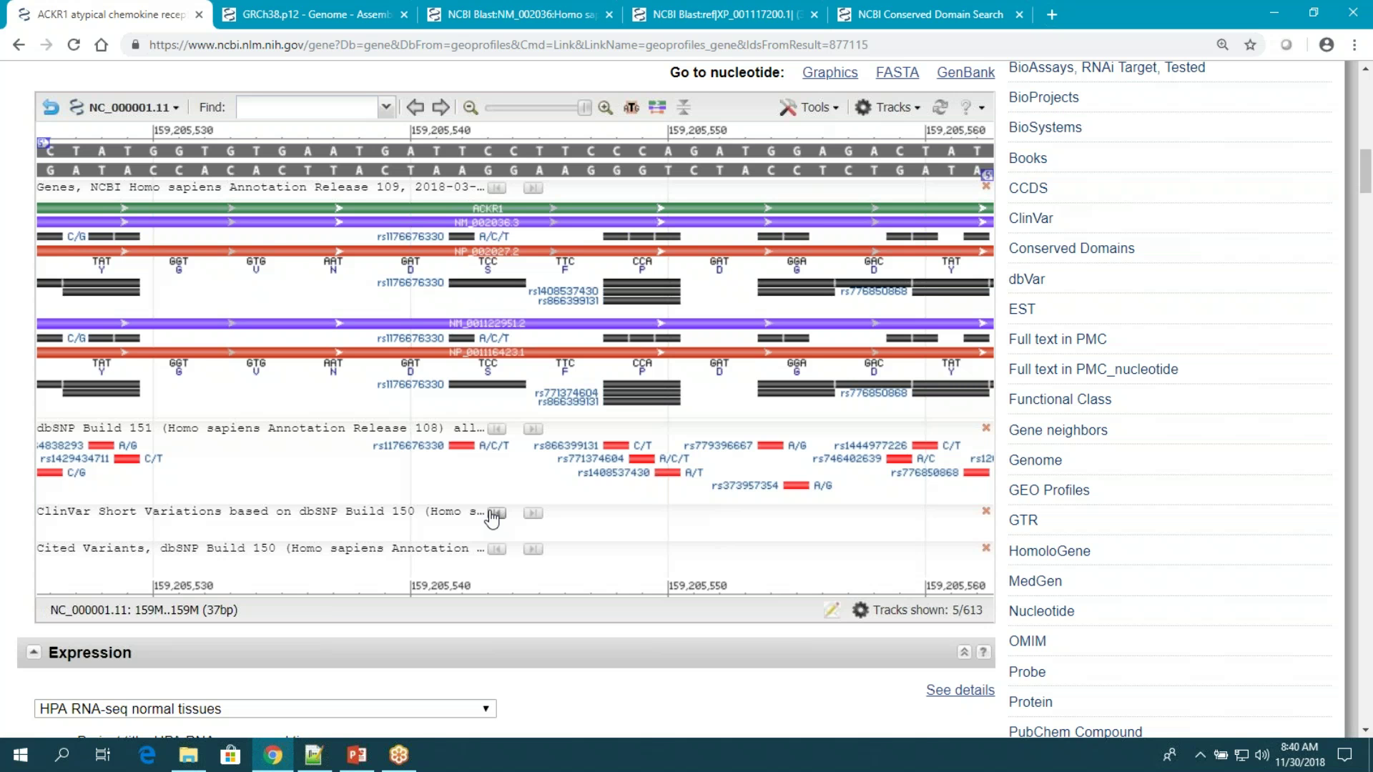
pyautogui.click(469, 107)
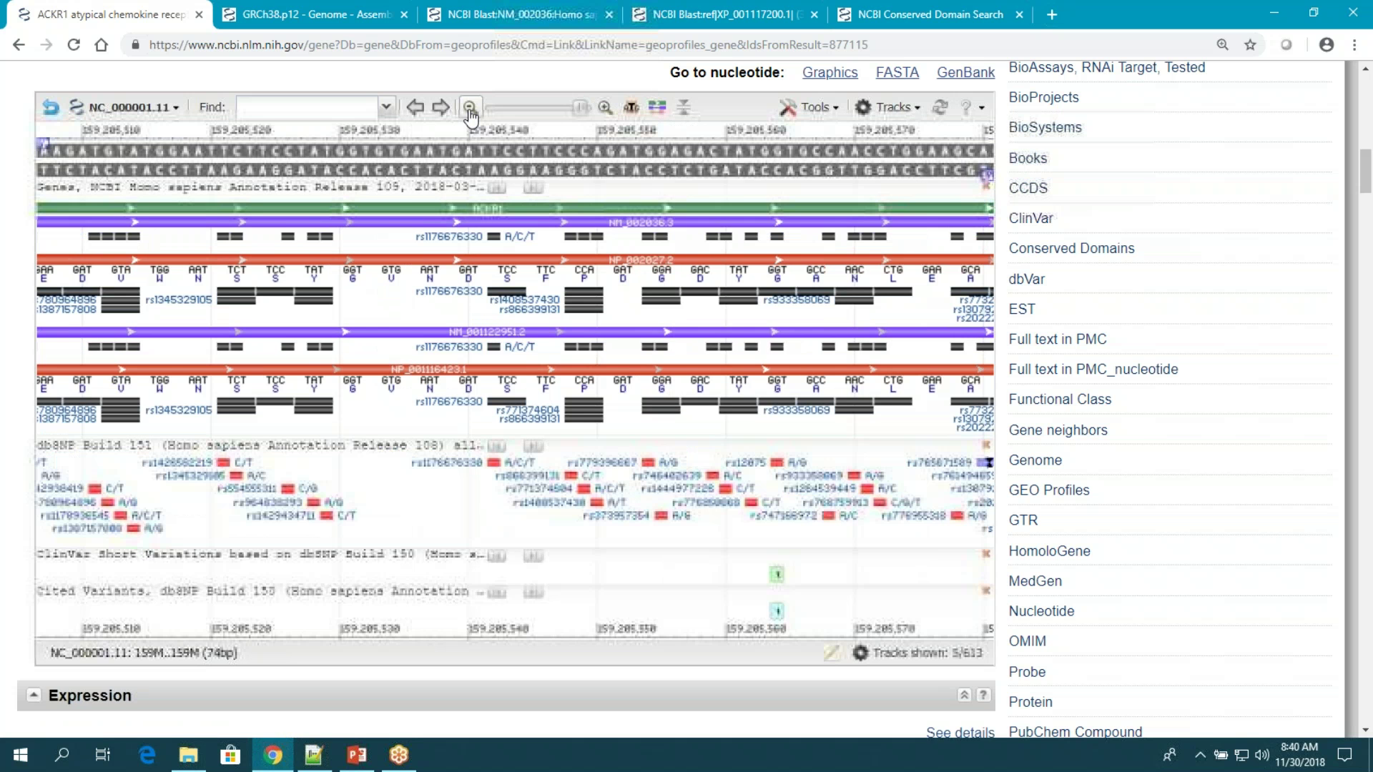
pyautogui.click(469, 108)
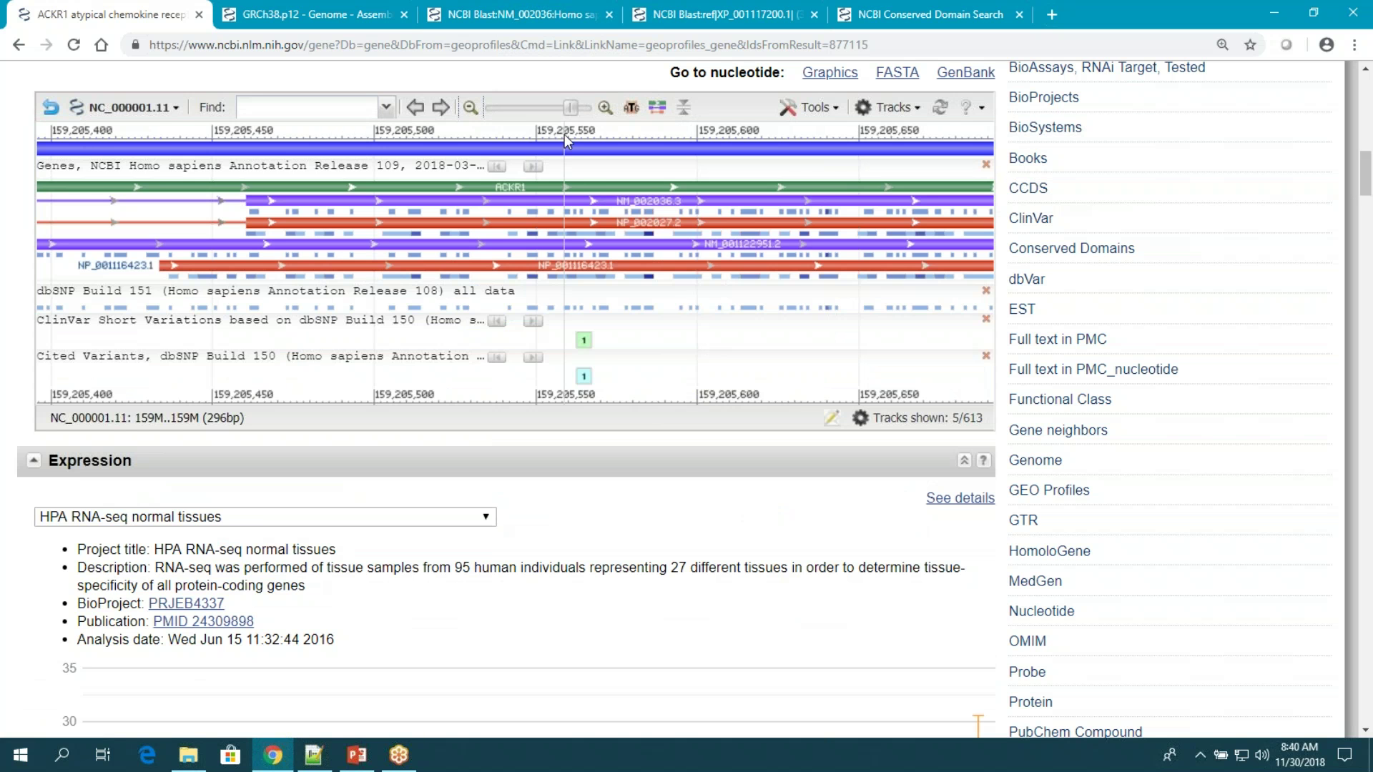
# Zoom to a 37 bp view near 159,205,564 and show details of benign variant rs12075.
pyautogui.moveTo(588, 133); pyautogui.dragTo(595, 134)
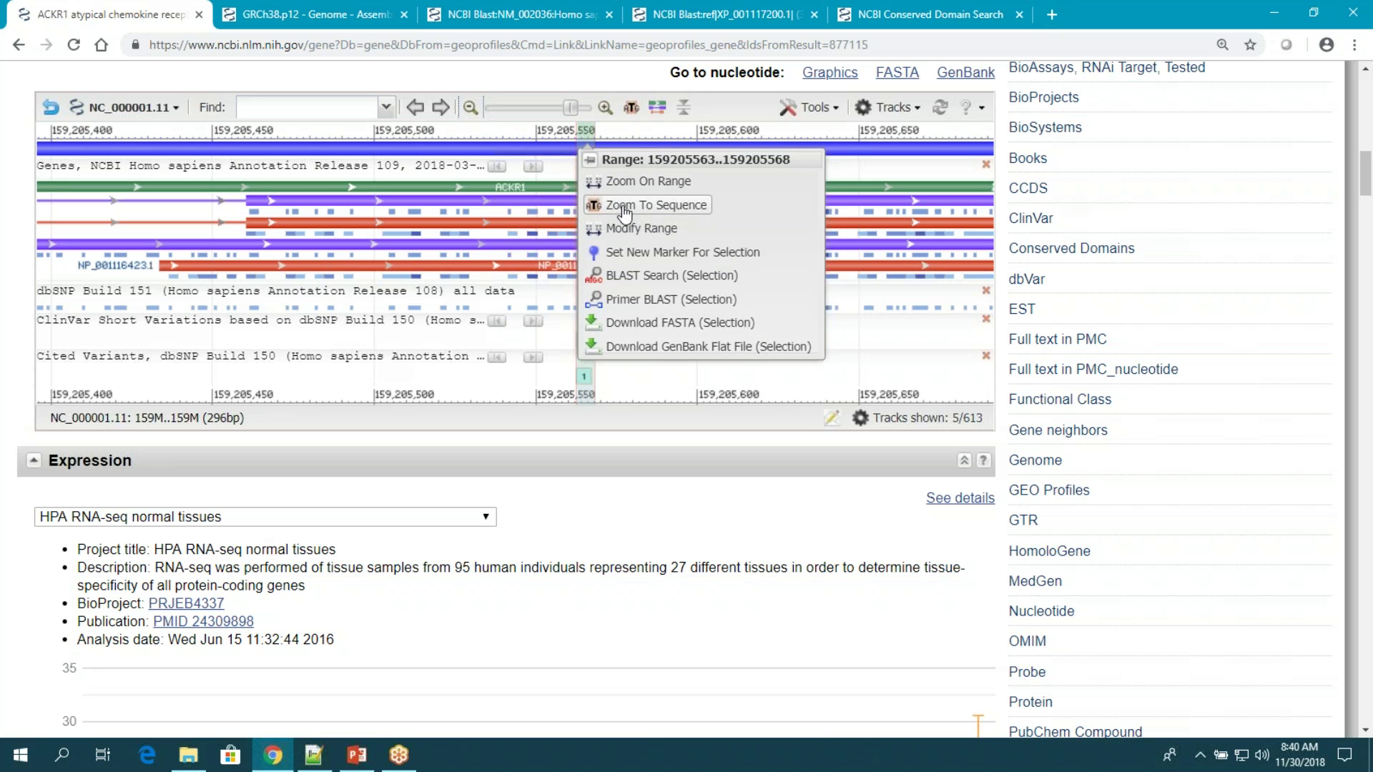
pyautogui.click(625, 212)
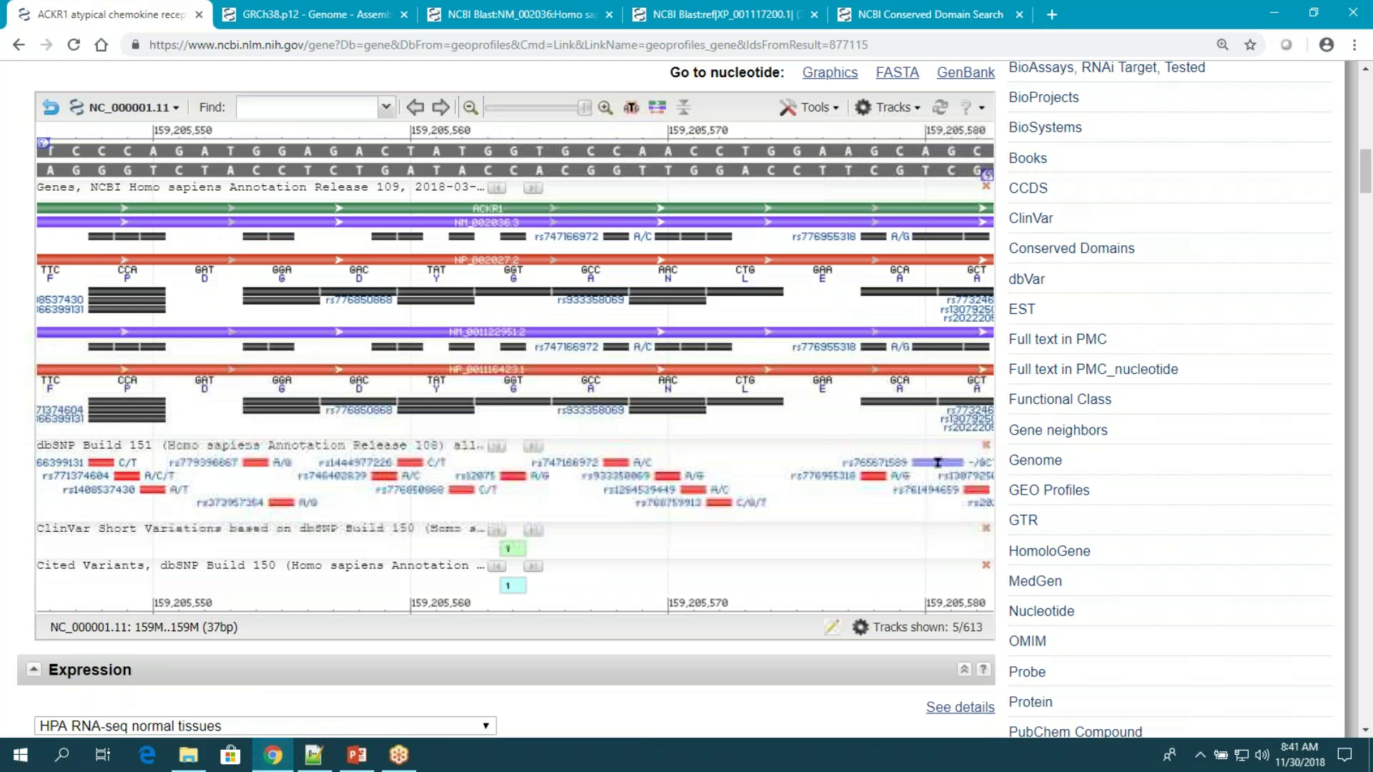
pyautogui.click(515, 477)
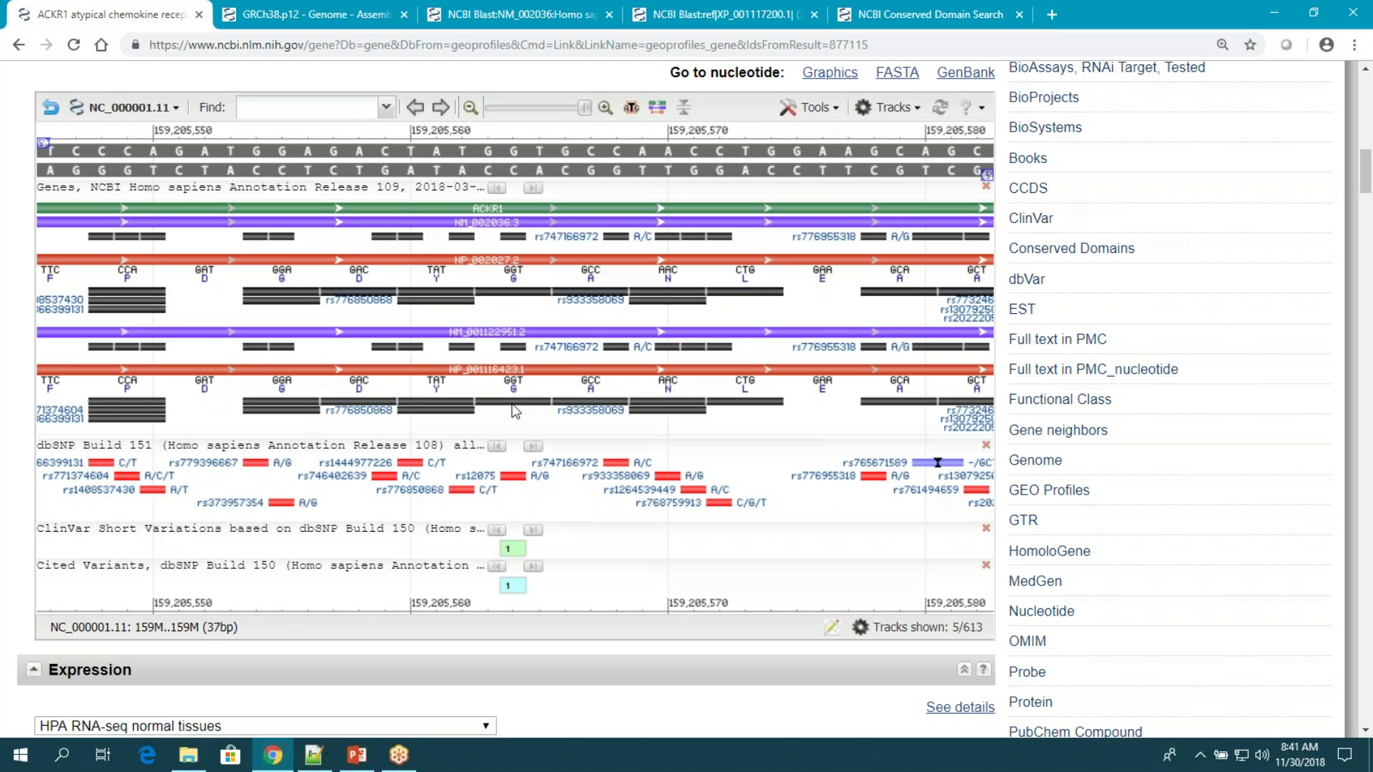
pyautogui.moveTo(512, 409)
pyautogui.moveTo(518, 556)
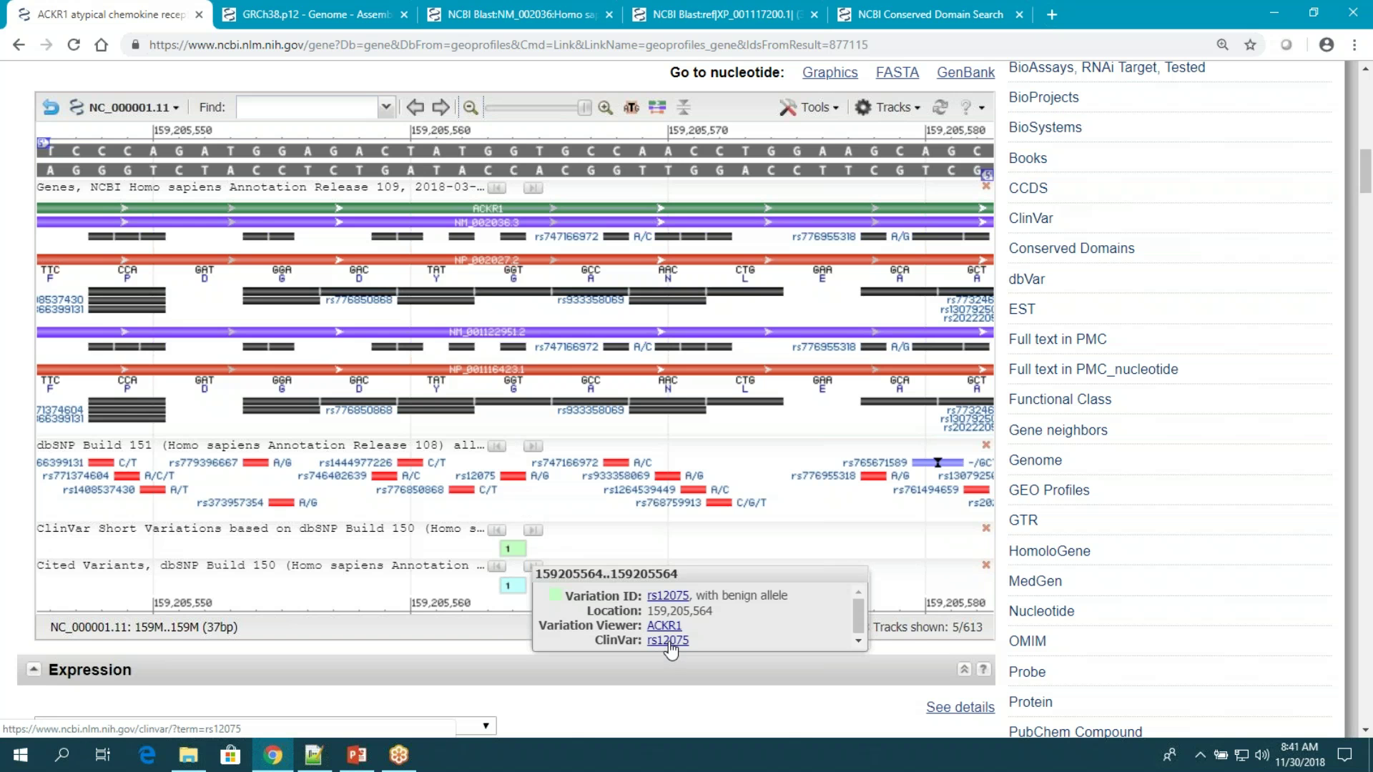
# Open the rs12075 ClinVar report (NM_002036.3 c.125G>A) in a new tab and view its Allele(s) section.
pyautogui.rightClick(671, 649)
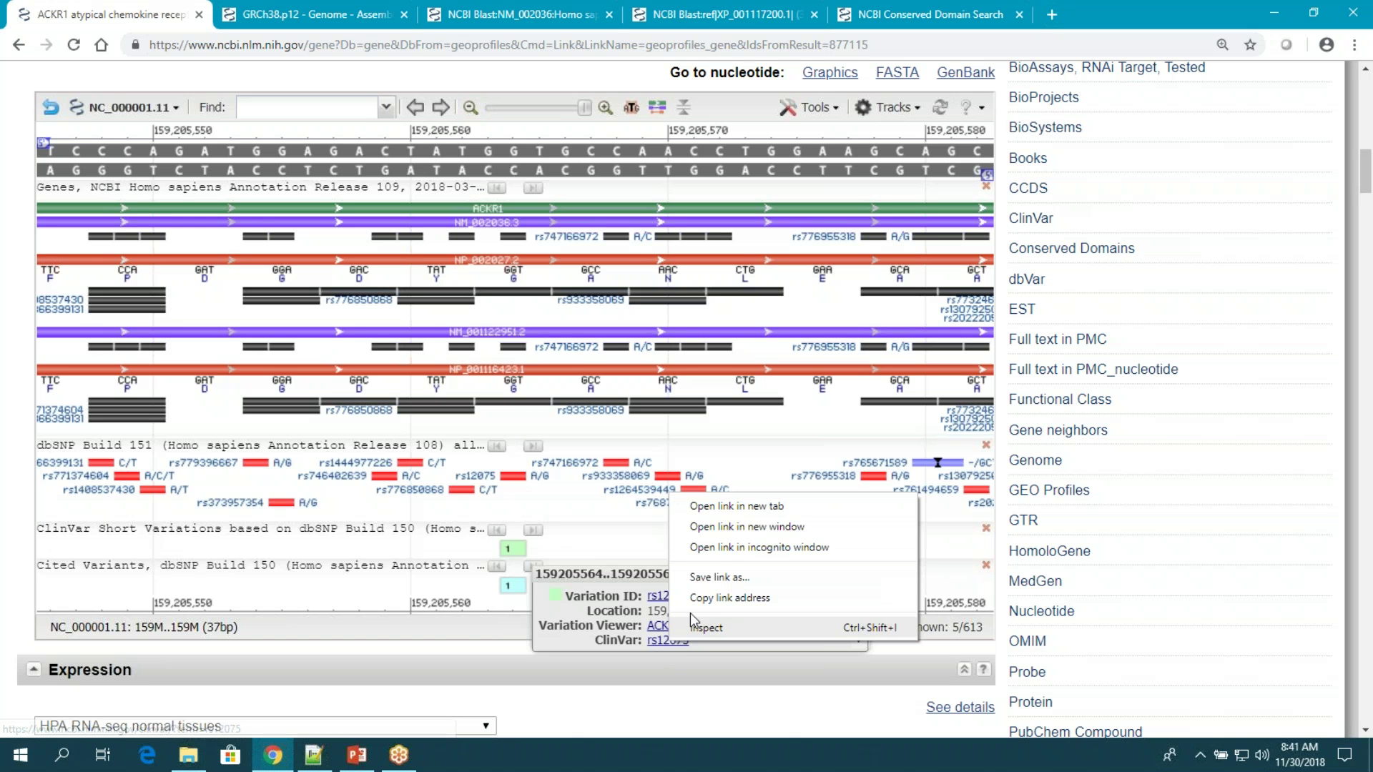
pyautogui.click(736, 512)
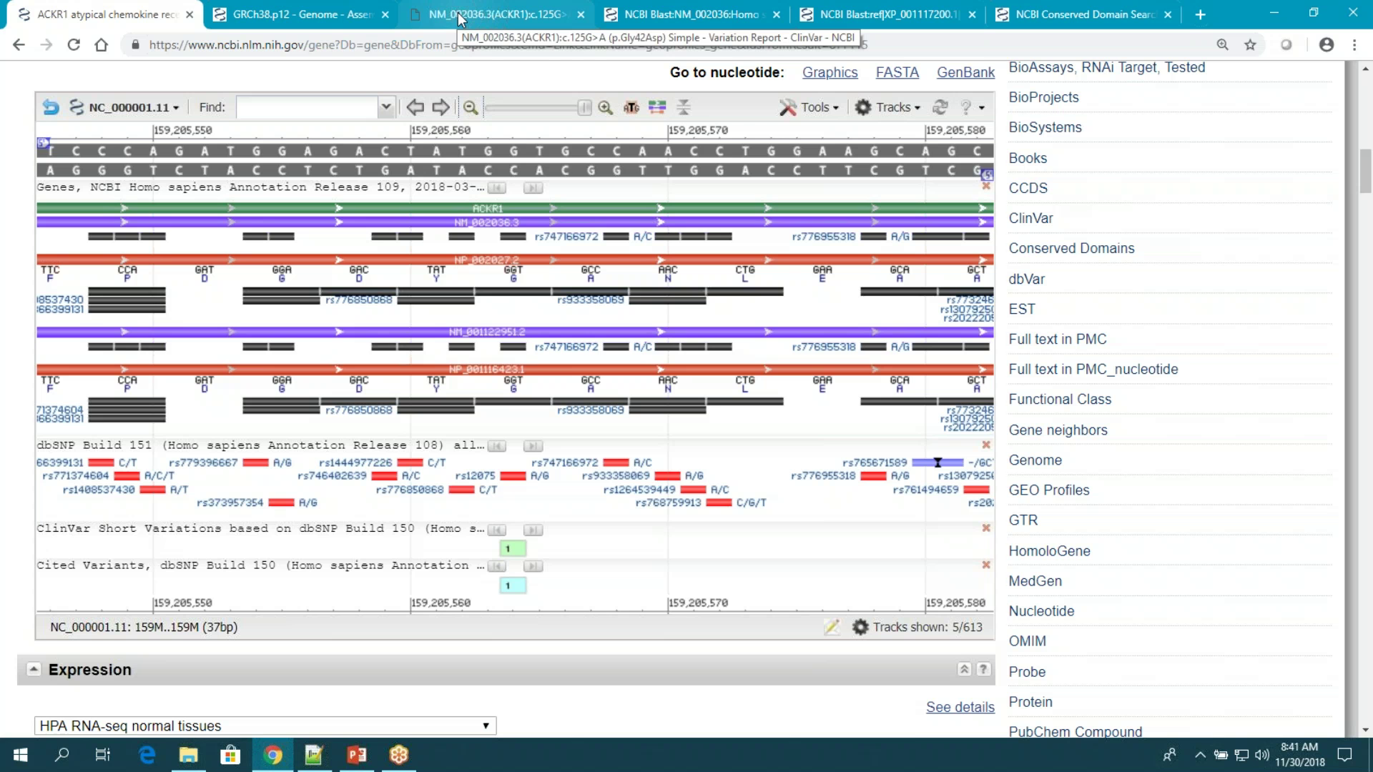
pyautogui.click(458, 18)
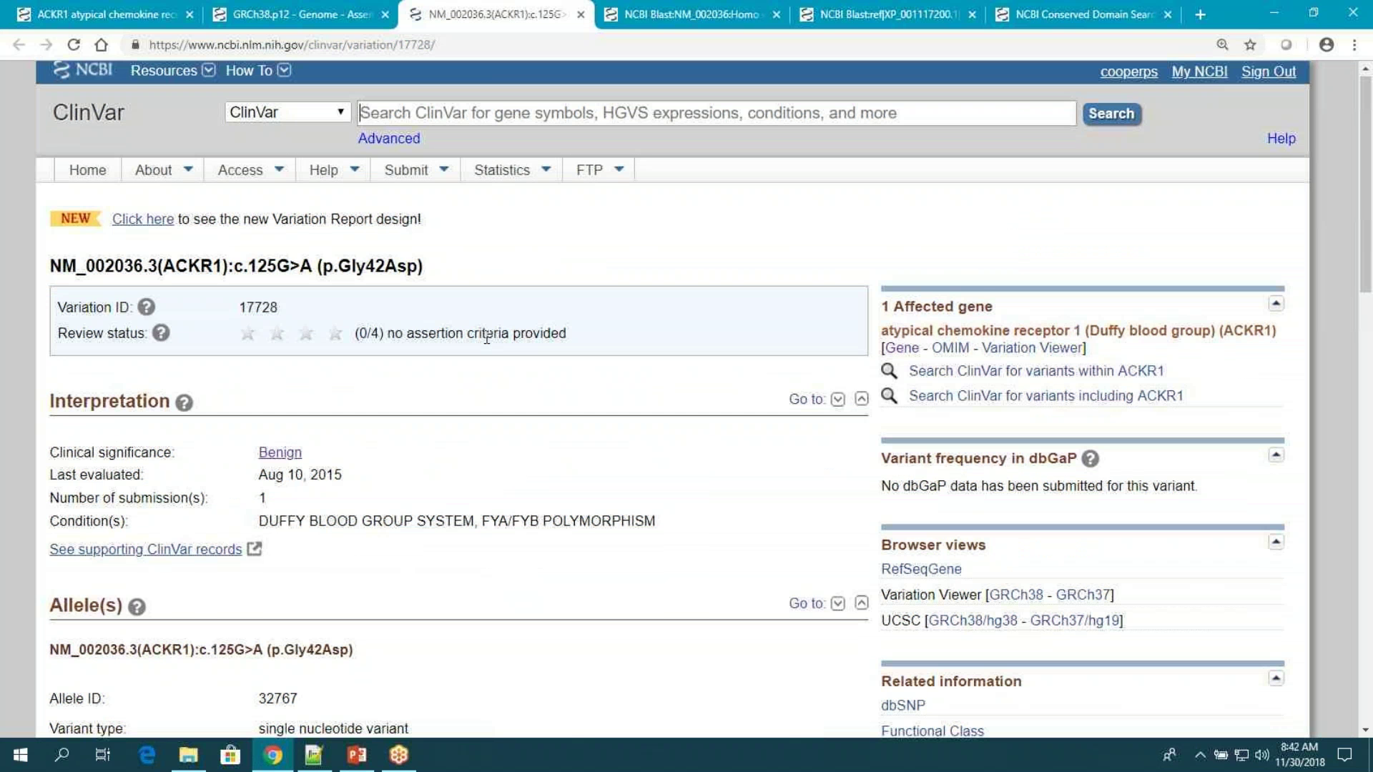
pyautogui.scroll(-1, 486, 338)
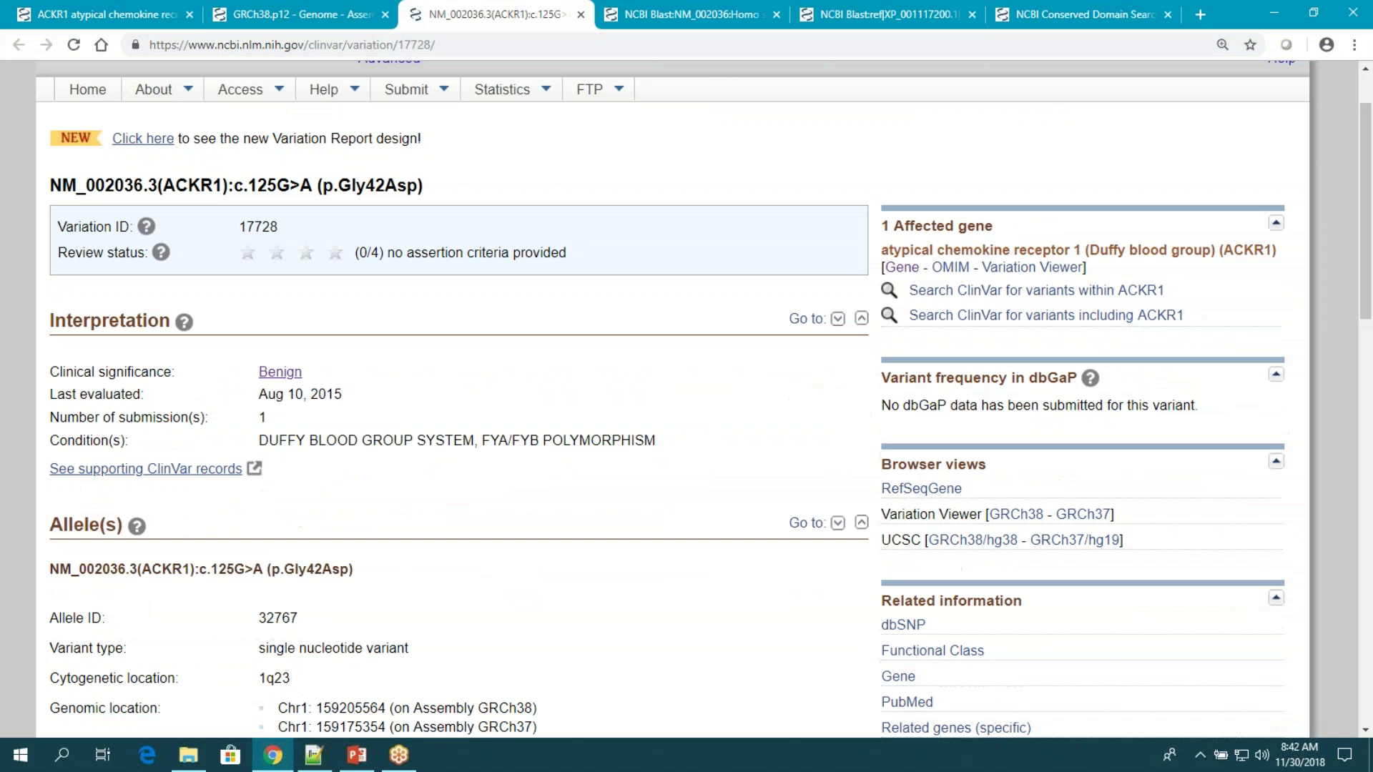
pyautogui.scroll(-2, 482, 346)
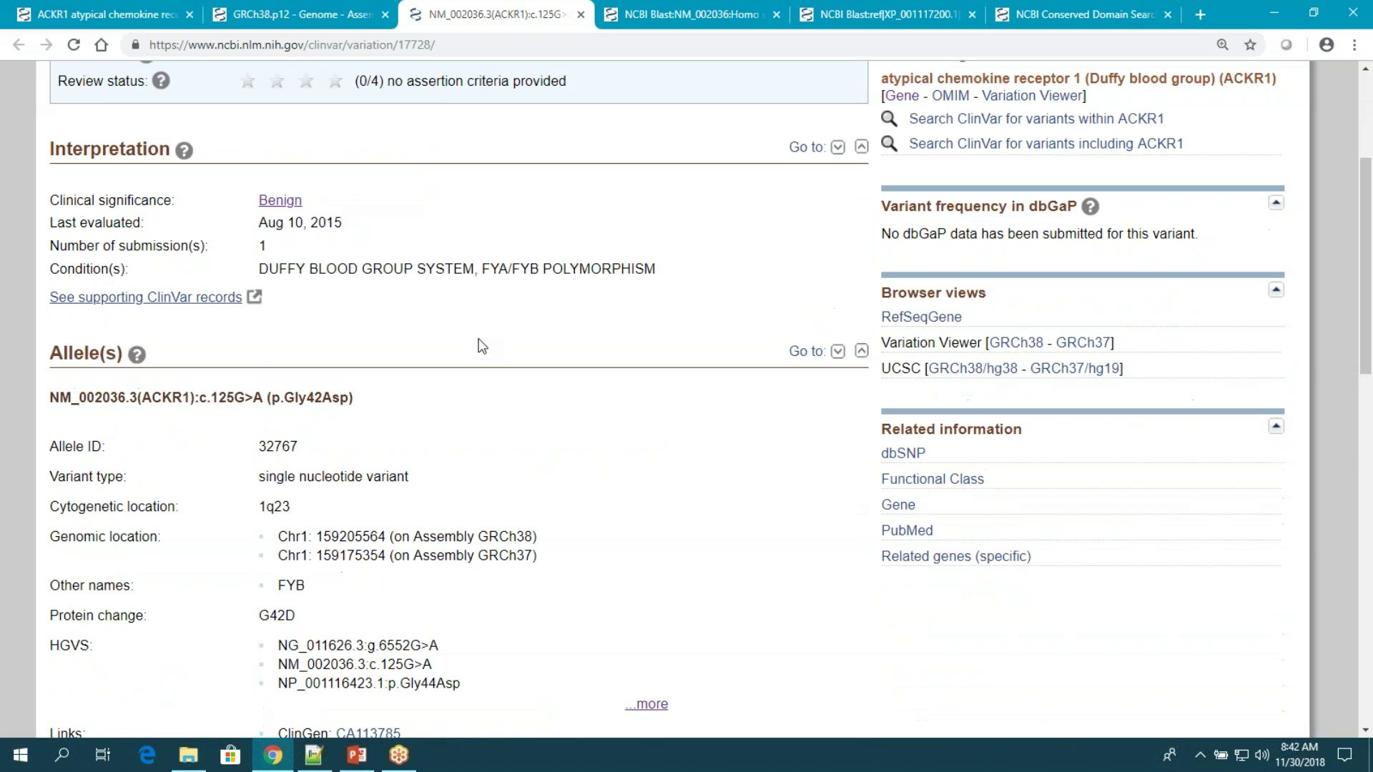
pyautogui.scroll(-3, 482, 346)
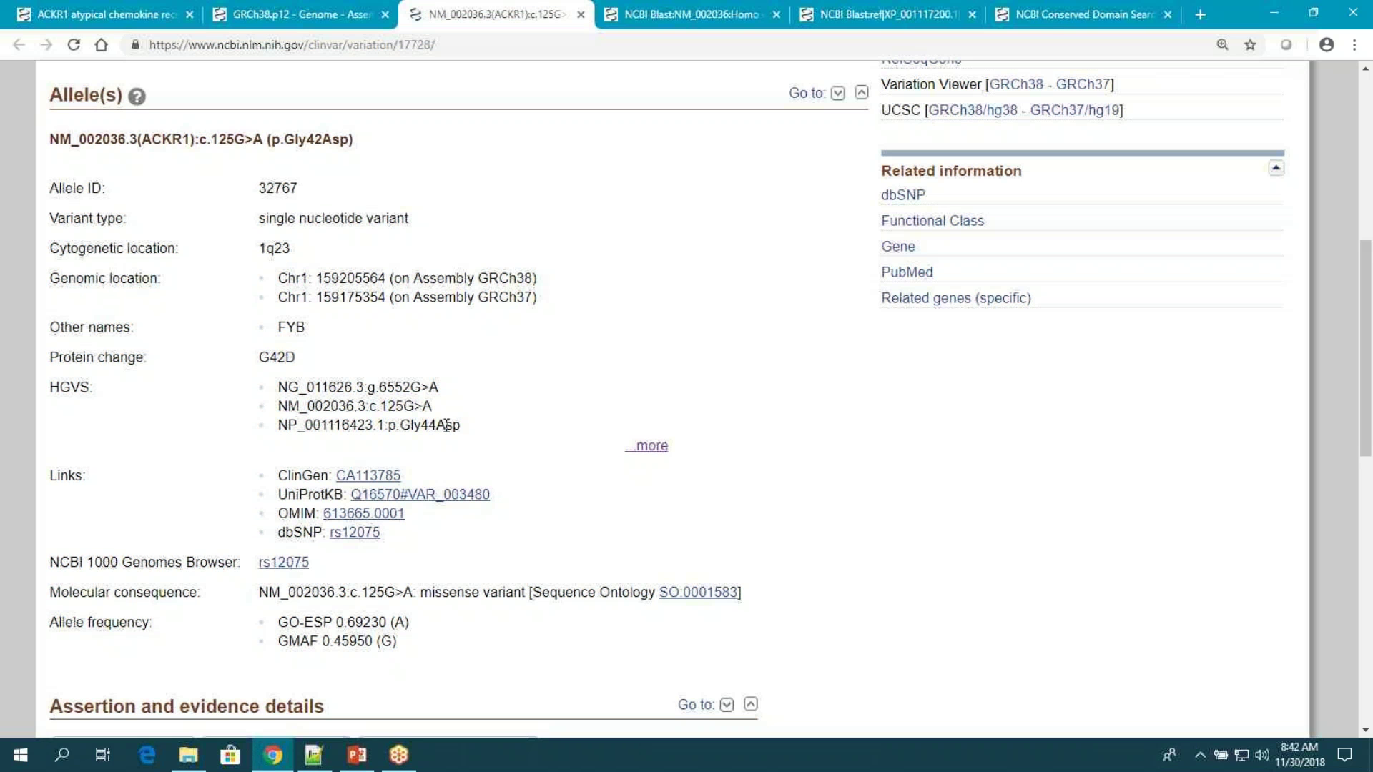
pyautogui.scroll(-1, 446, 425)
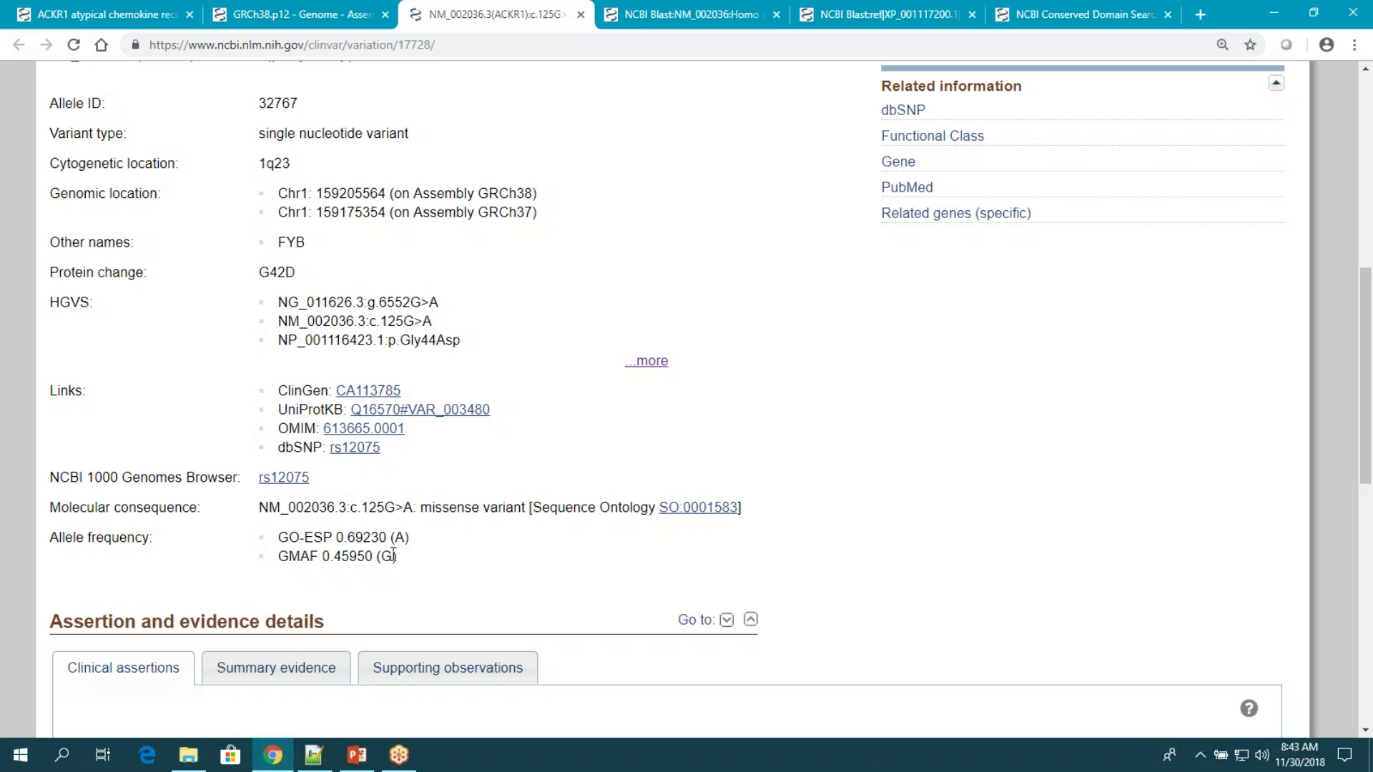
# Open rs12075 in the 1000 Genomes Browser in a new tab and view its population frequencies.
pyautogui.rightClick(284, 486)
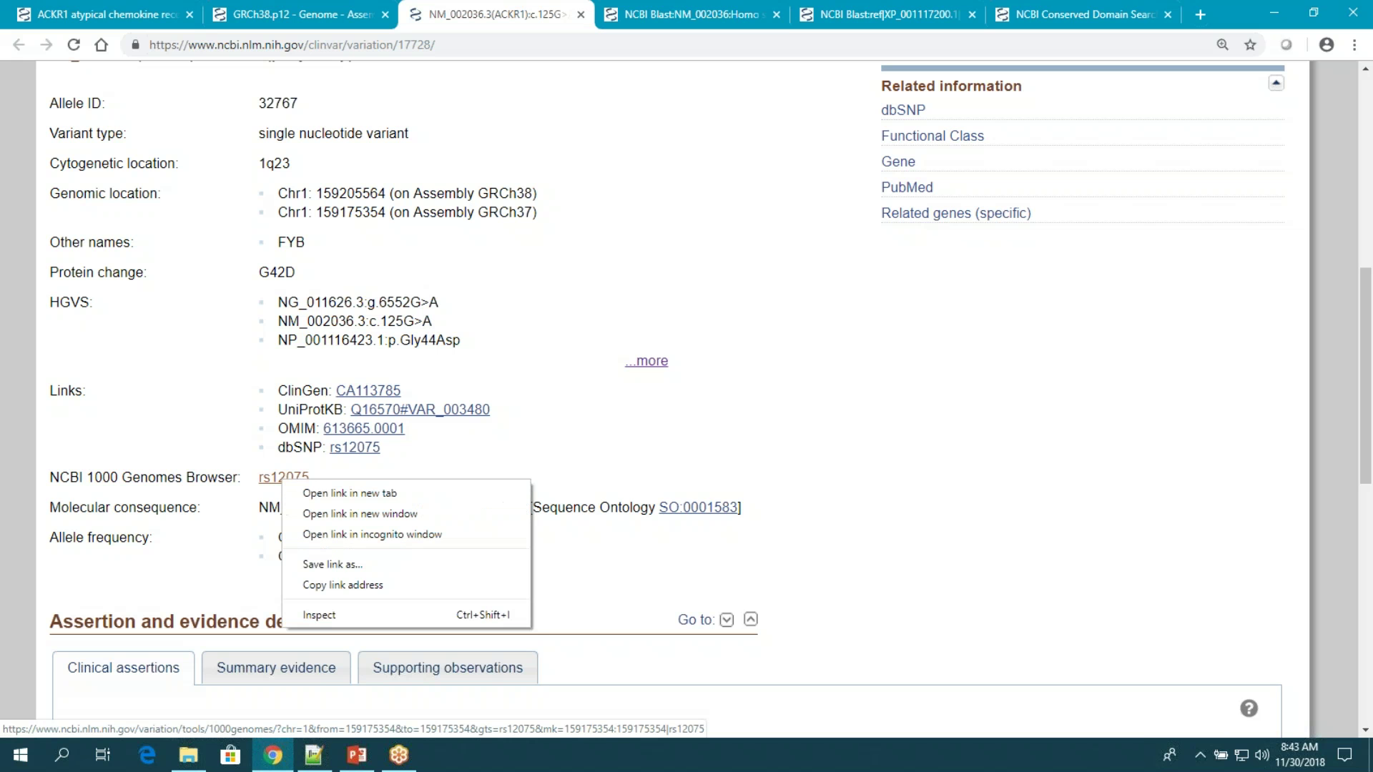
pyautogui.click(320, 494)
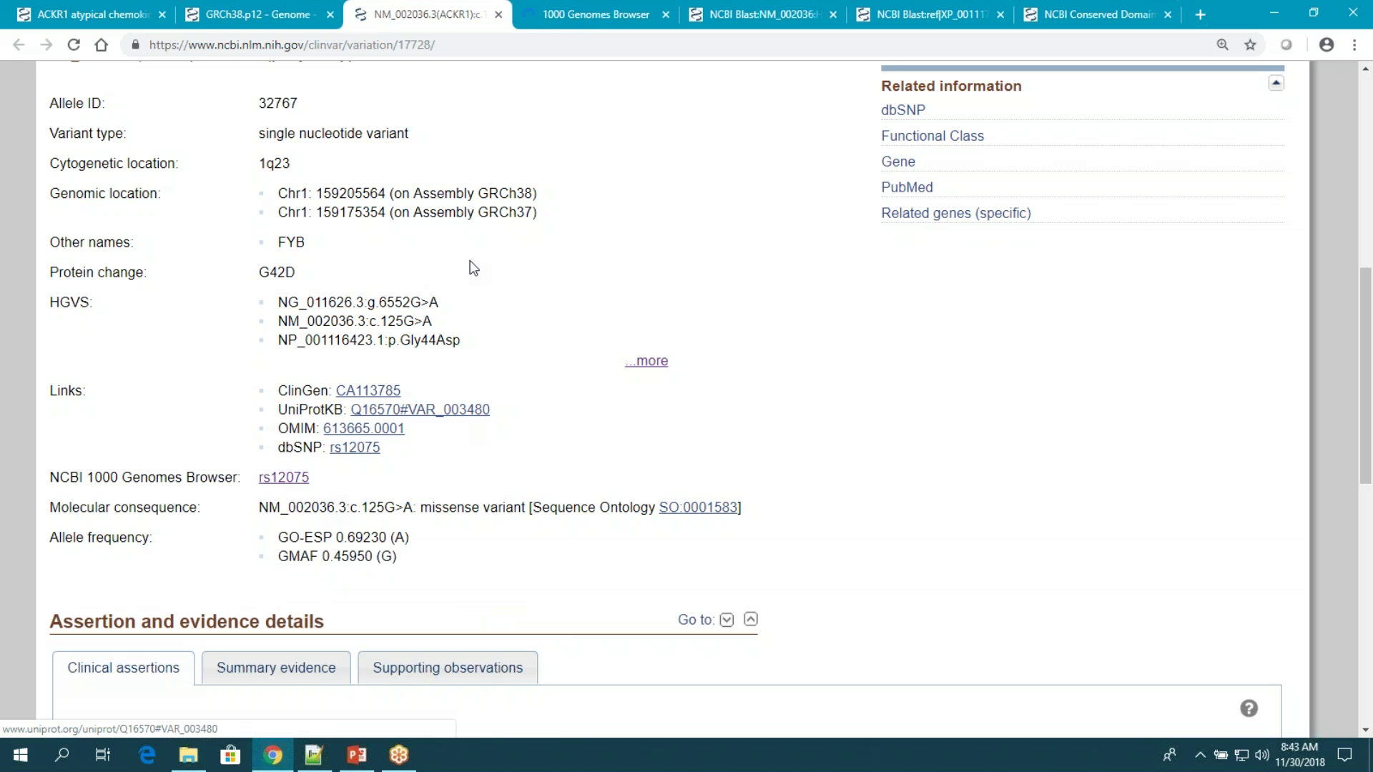
pyautogui.click(540, 20)
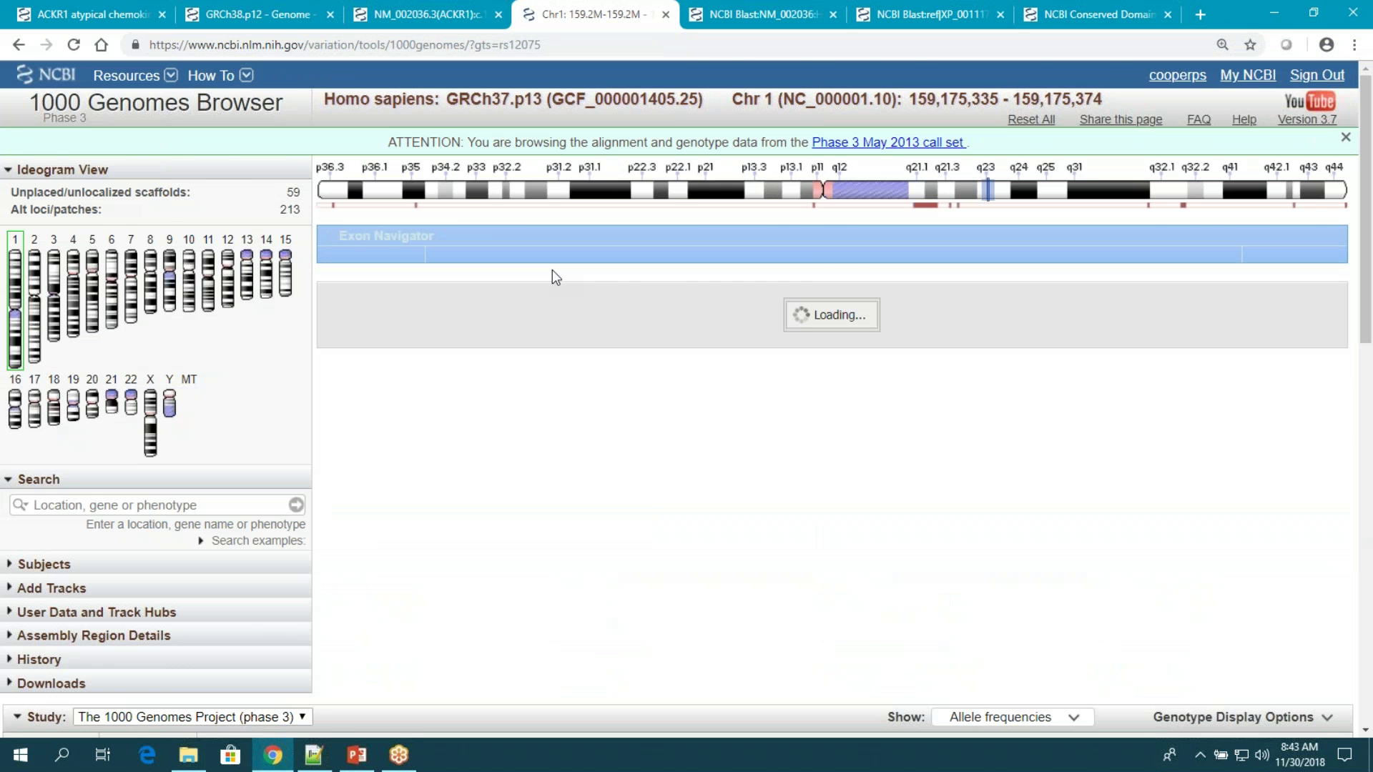
pyautogui.scroll(-1, 1206, 493)
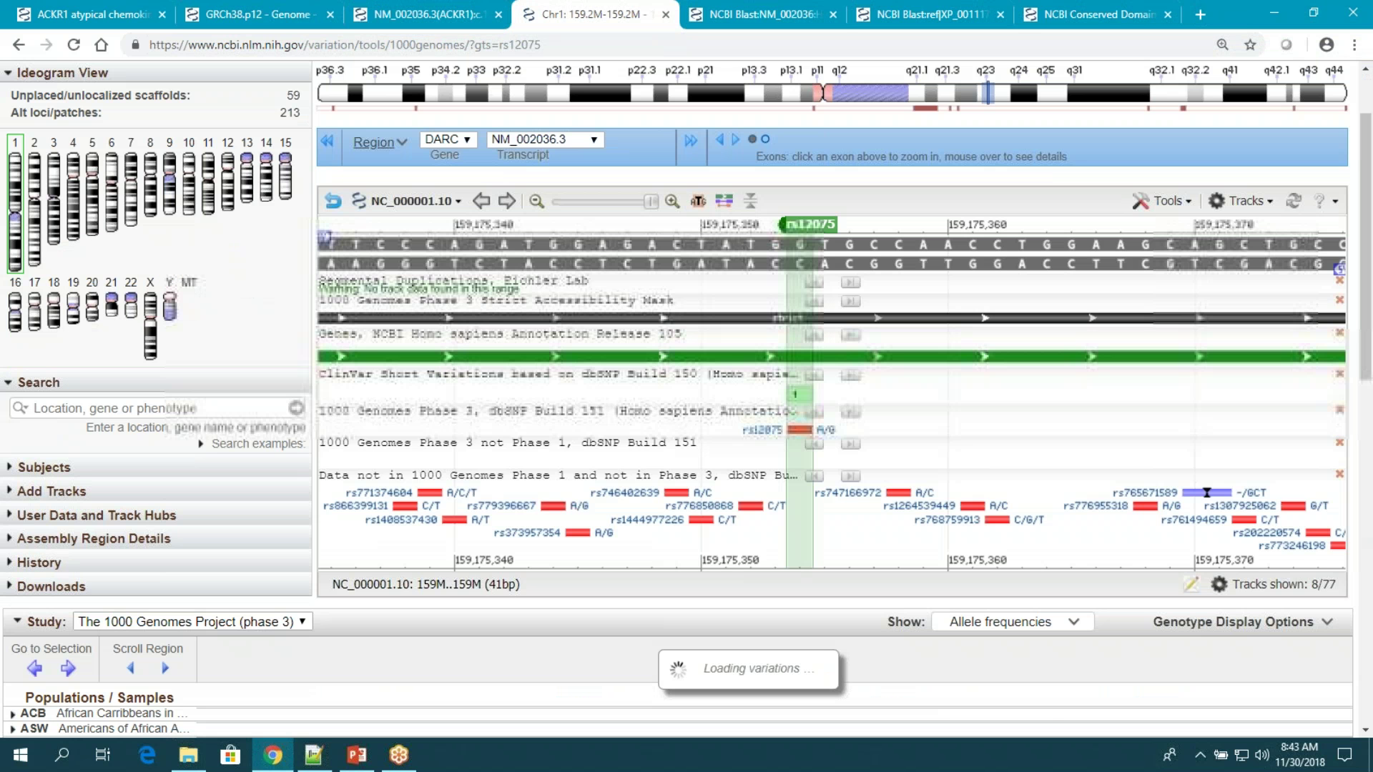
pyautogui.scroll(-3, 1007, 392)
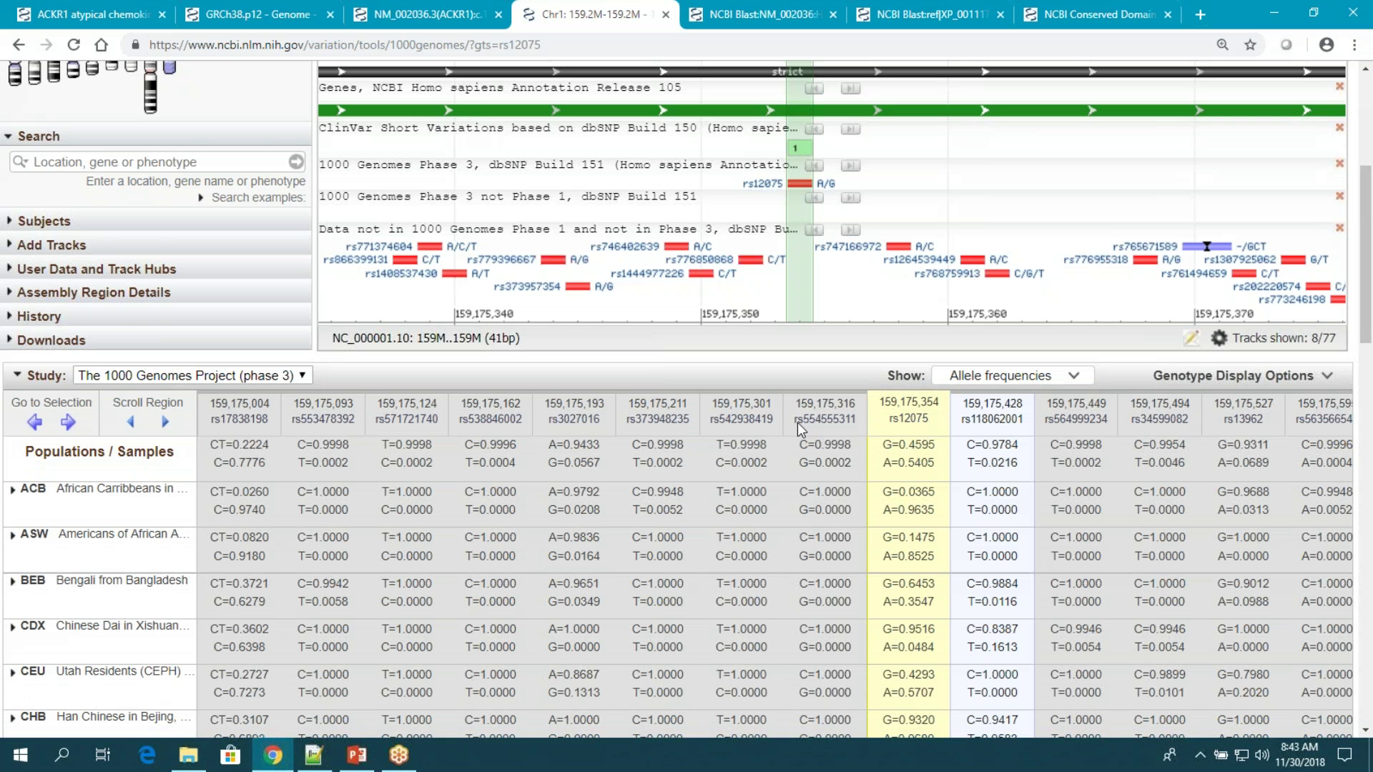
# Scroll through the rs12075 population allele-frequency table and highlight two frequency columns.
pyautogui.scroll(-3, 797, 423)
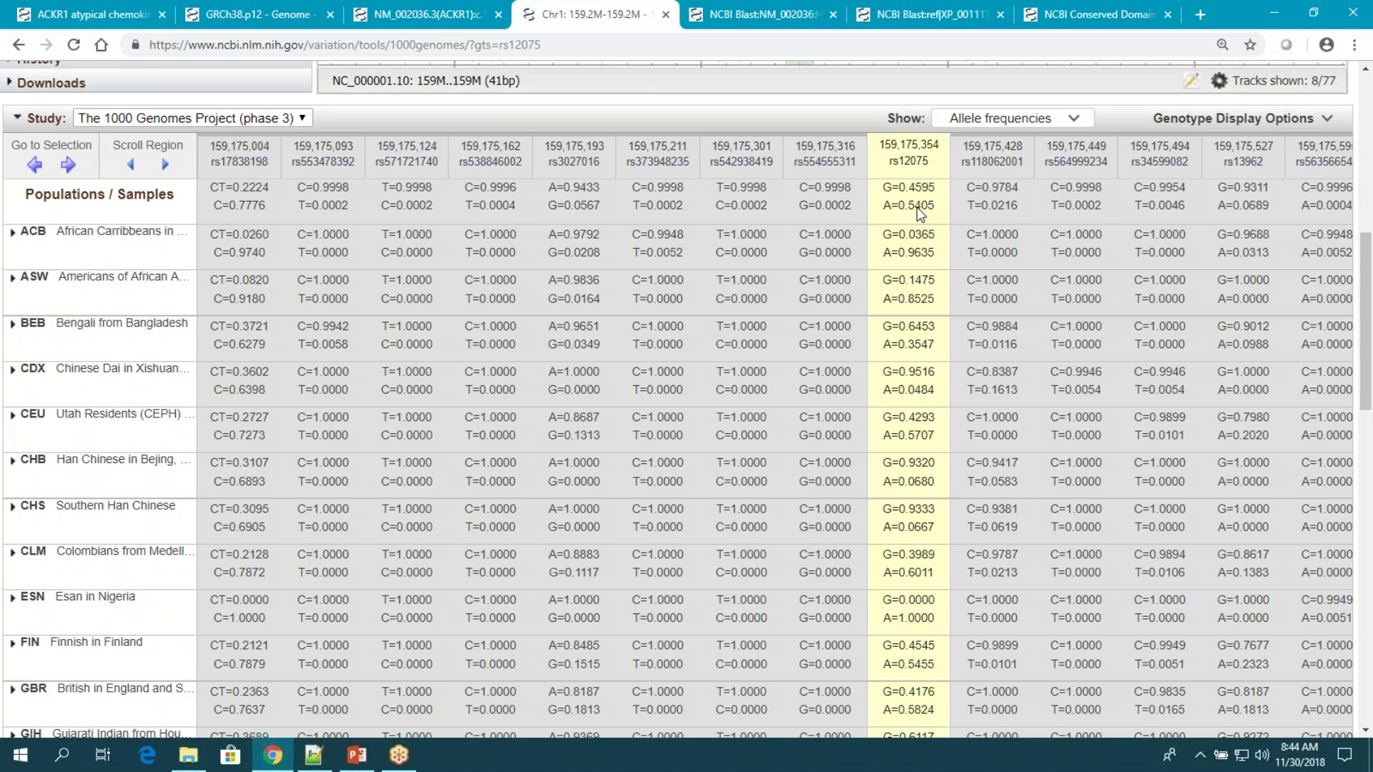
pyautogui.scroll(-1, 917, 208)
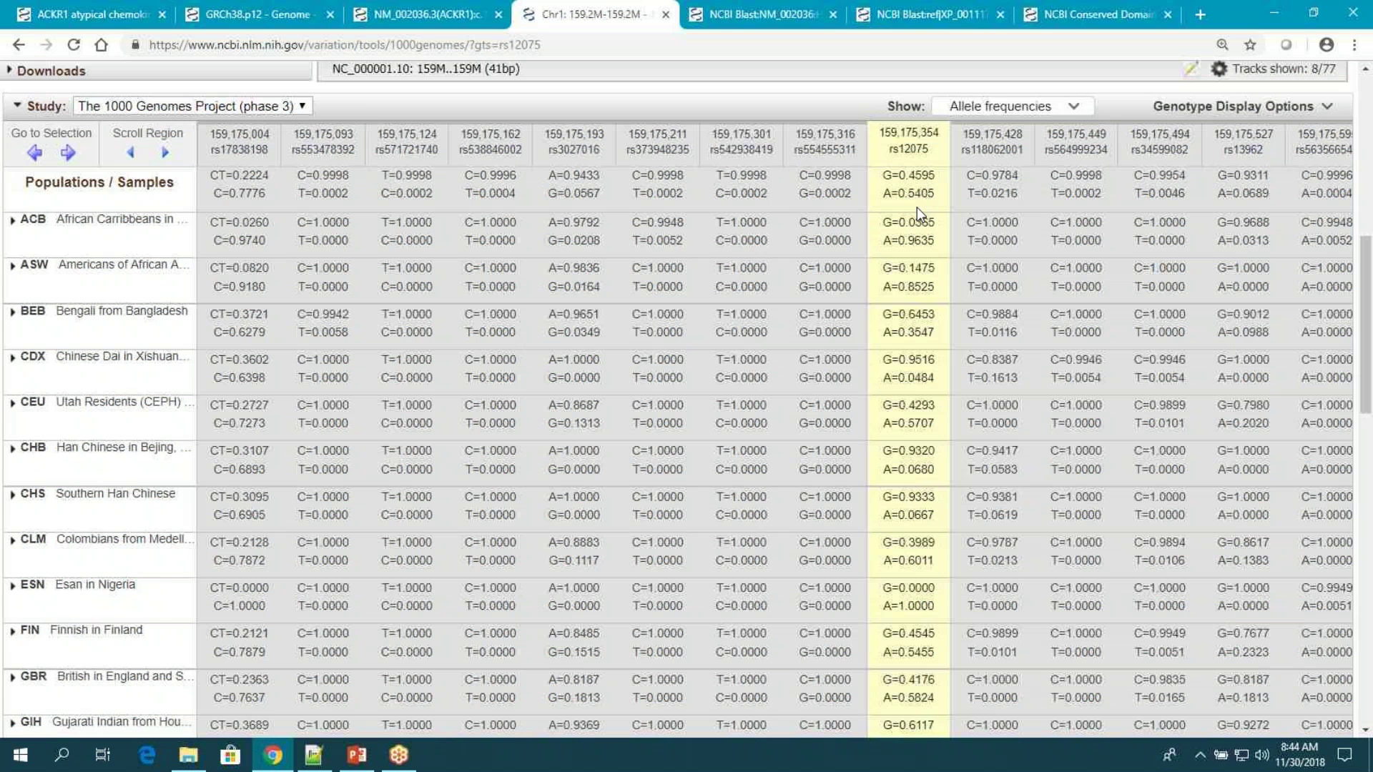
pyautogui.scroll(-1, 916, 207)
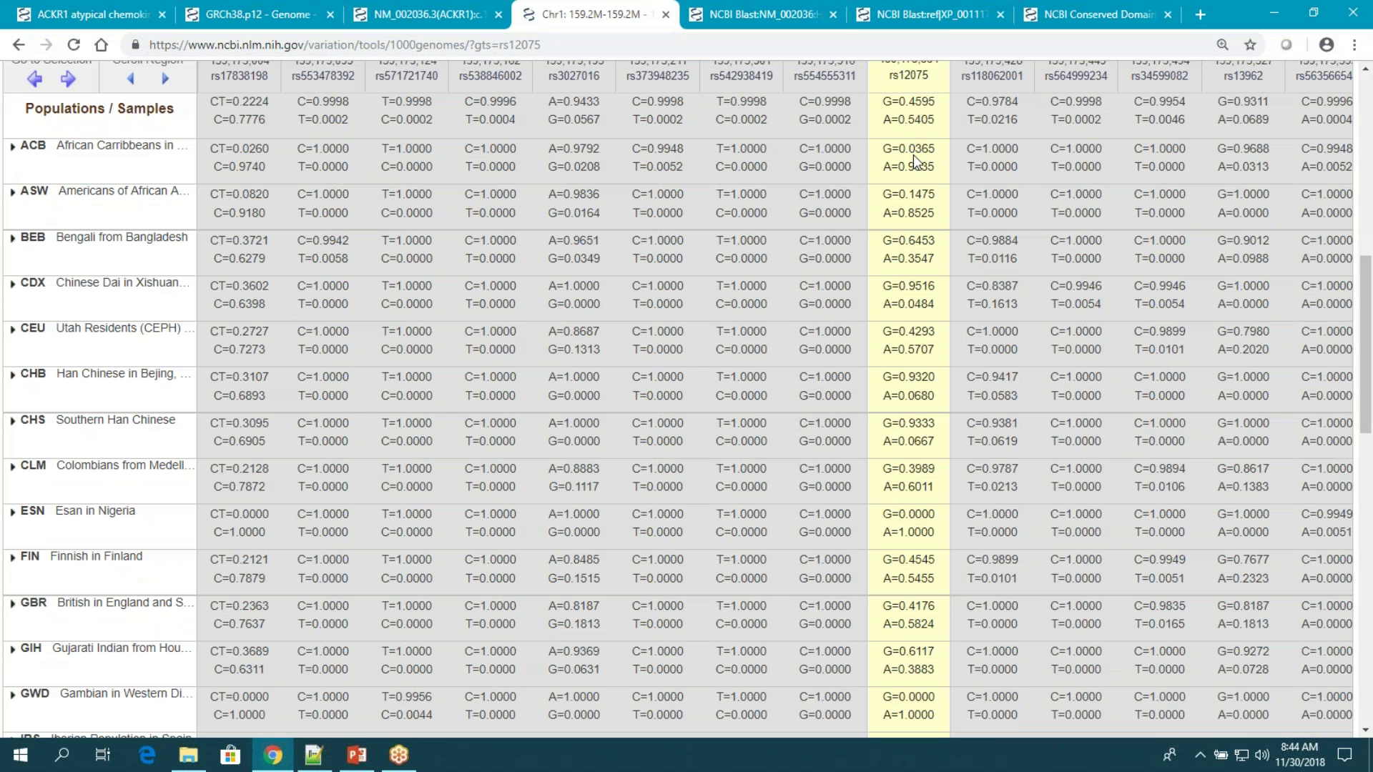
pyautogui.scroll(-3, 114, 263)
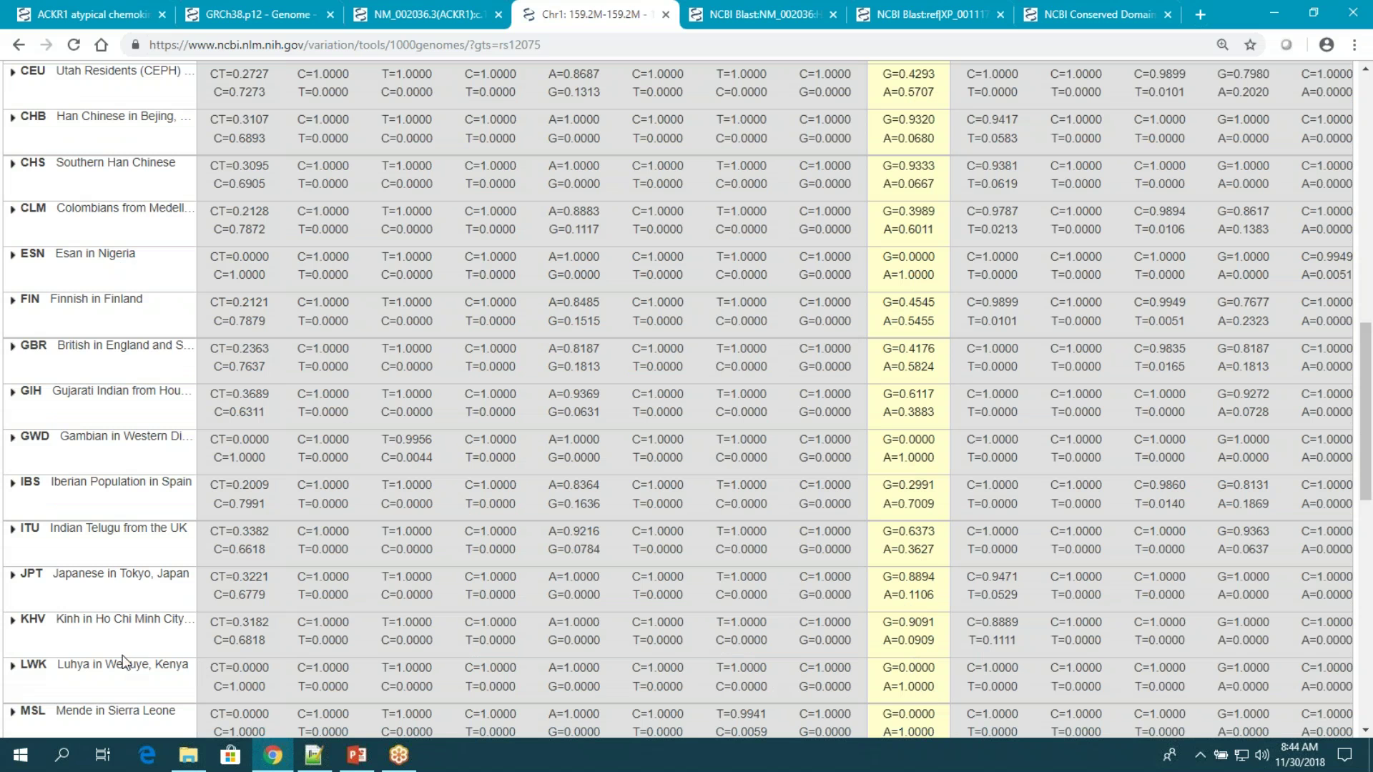
pyautogui.click(239, 687)
pyautogui.click(680, 688)
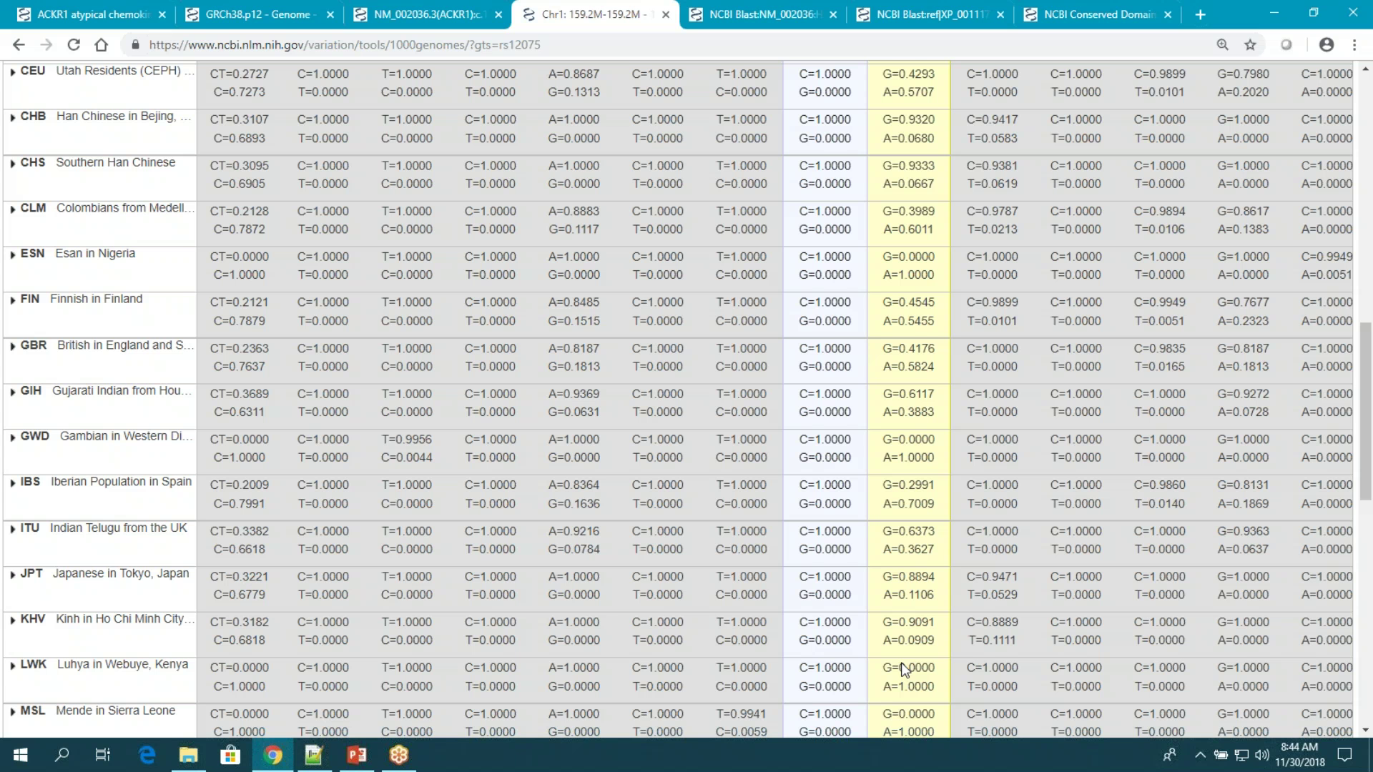
# Scroll back up and return to the ClinVar NM_002036.3 variation report.
pyautogui.scroll(-1, 921, 509)
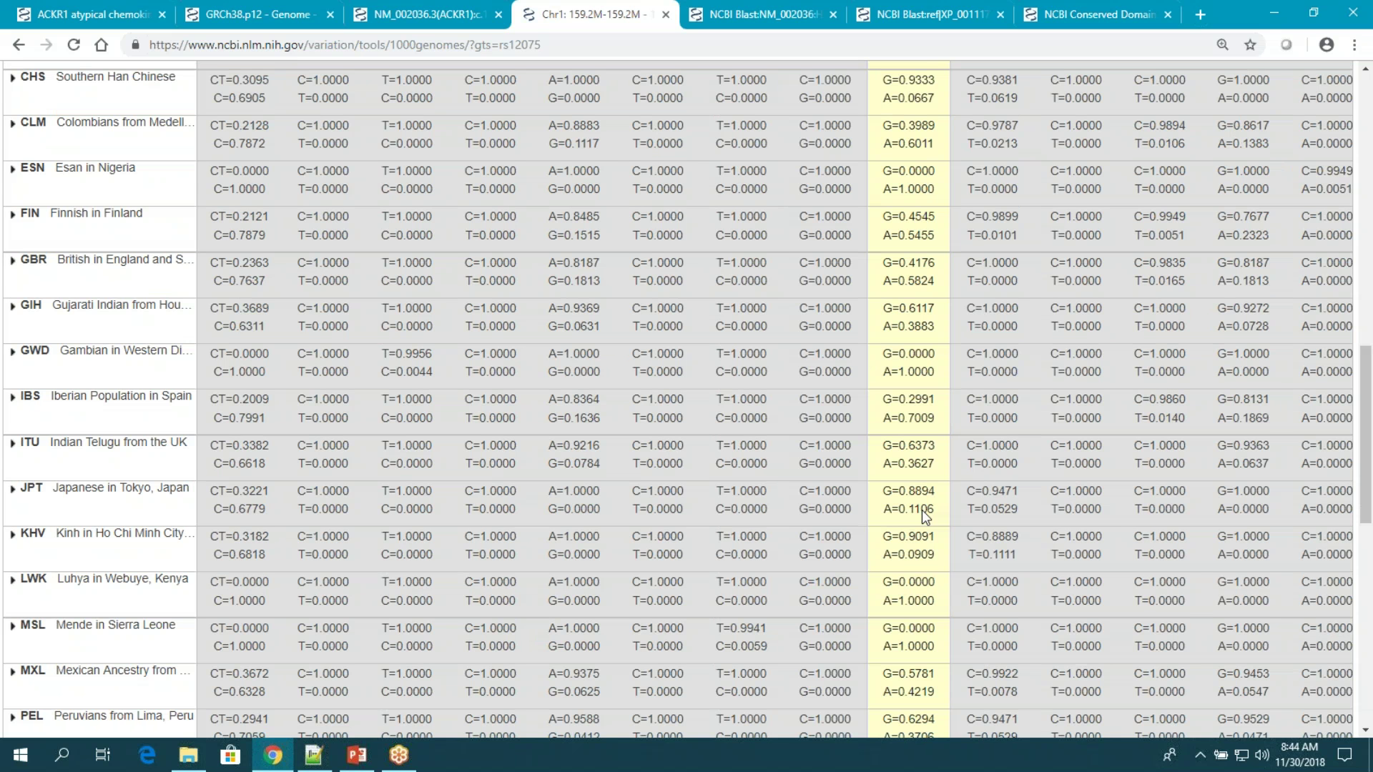
pyautogui.scroll(1, 924, 515)
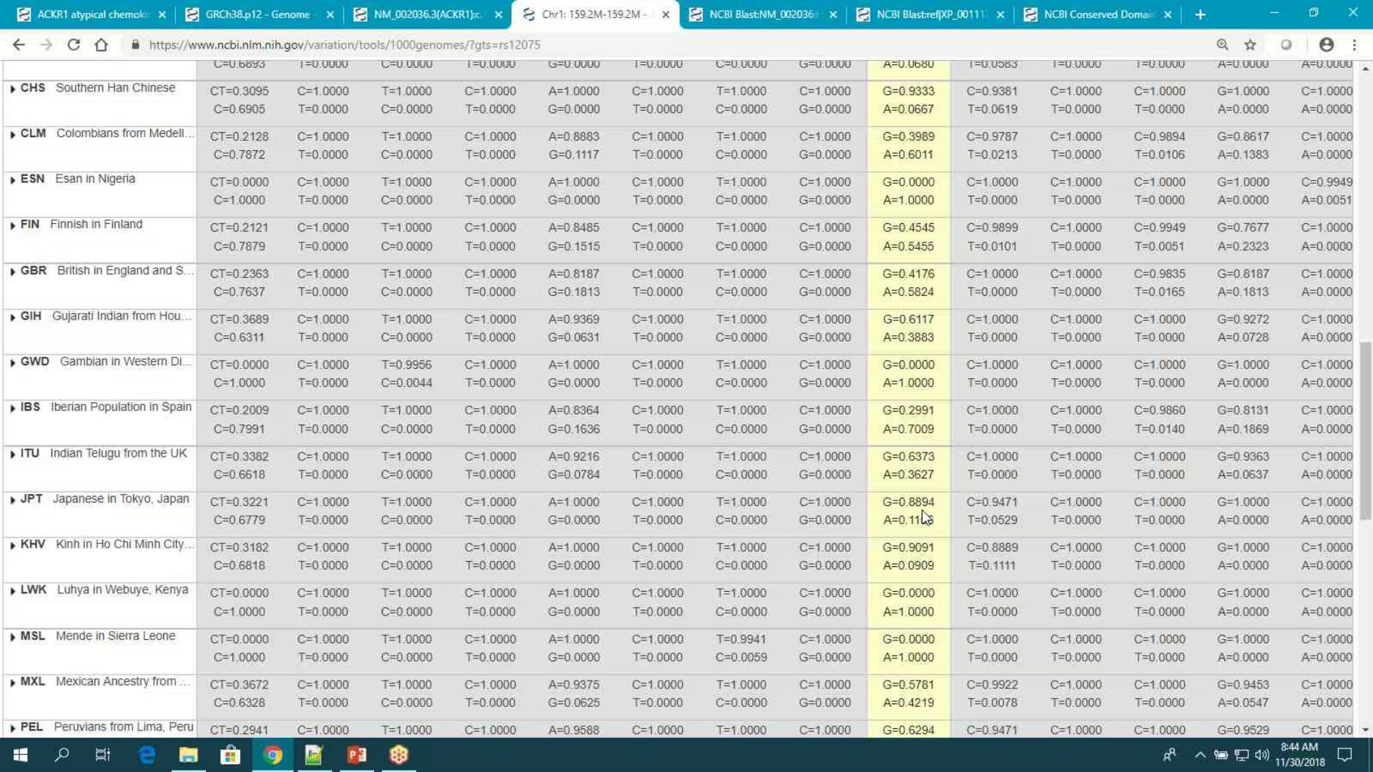
pyautogui.scroll(15, 531, 309)
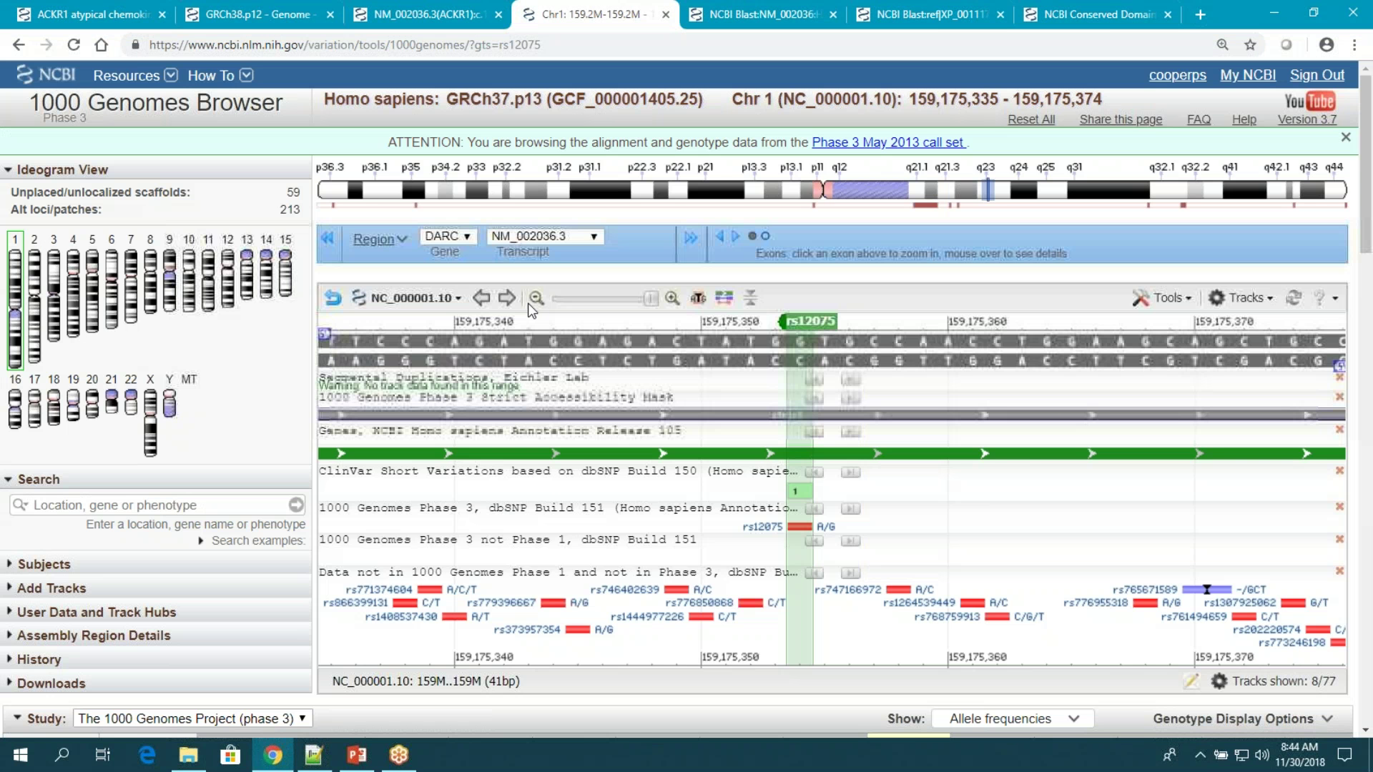
pyautogui.scroll(-3, 836, 510)
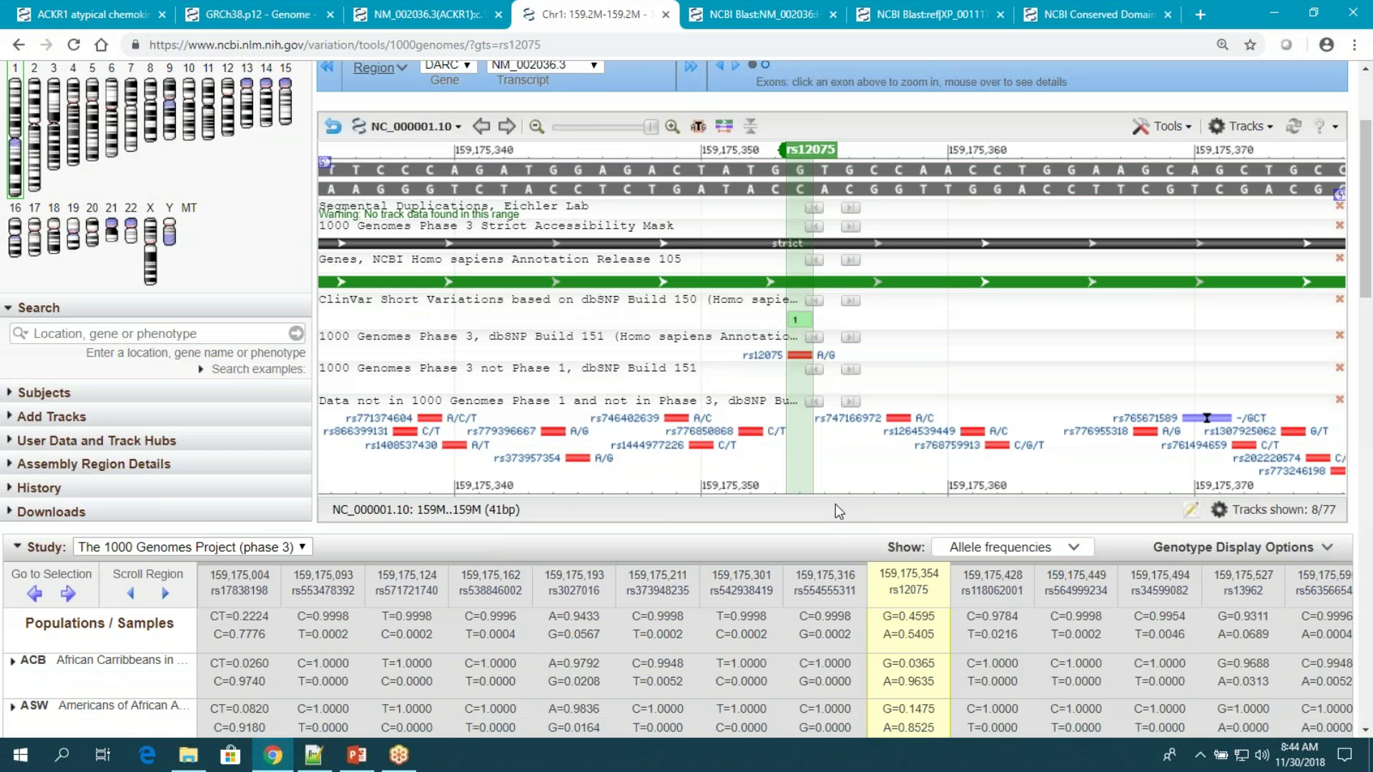
pyautogui.scroll(1, 838, 511)
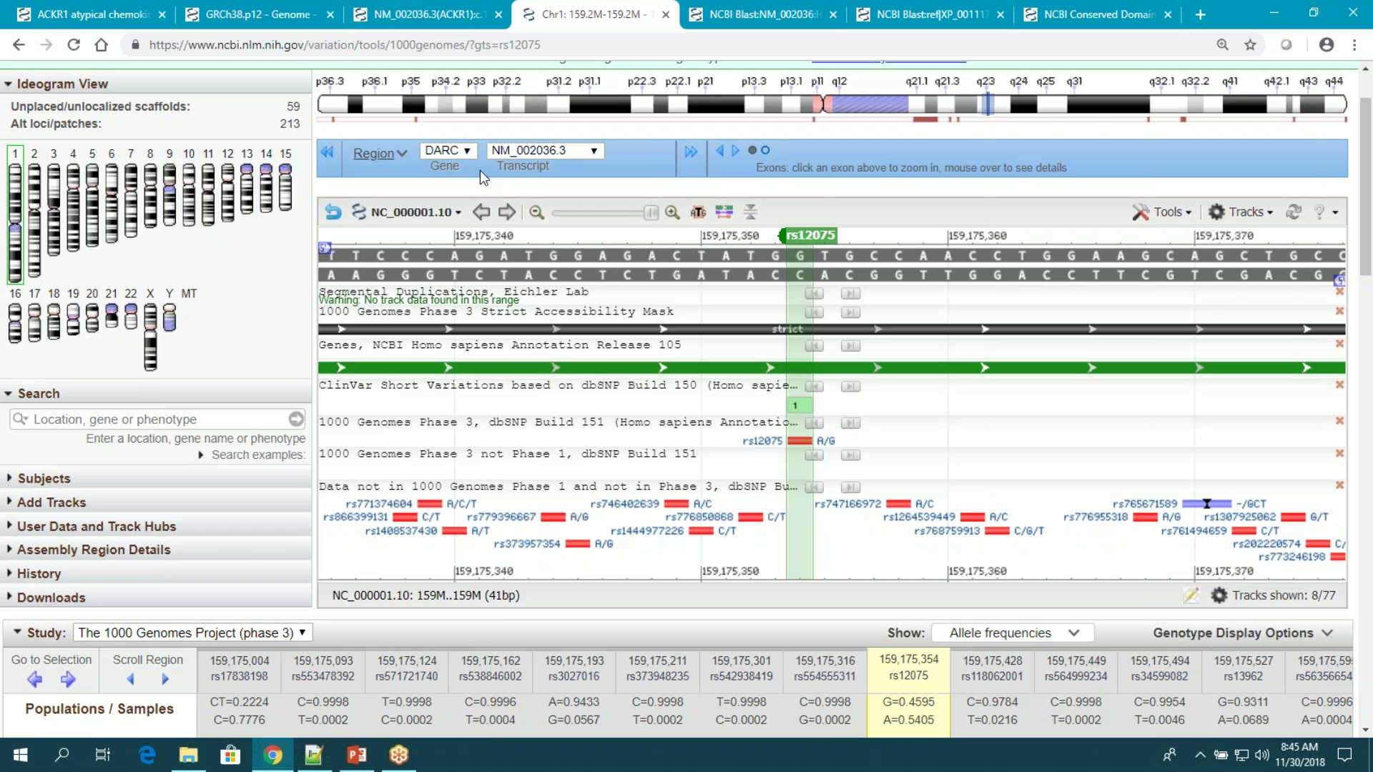
pyautogui.click(445, 14)
# Enter the BioProject query 'ancient Ethiopian genome' in the search box.
pyautogui.scroll(8, 605, 409)
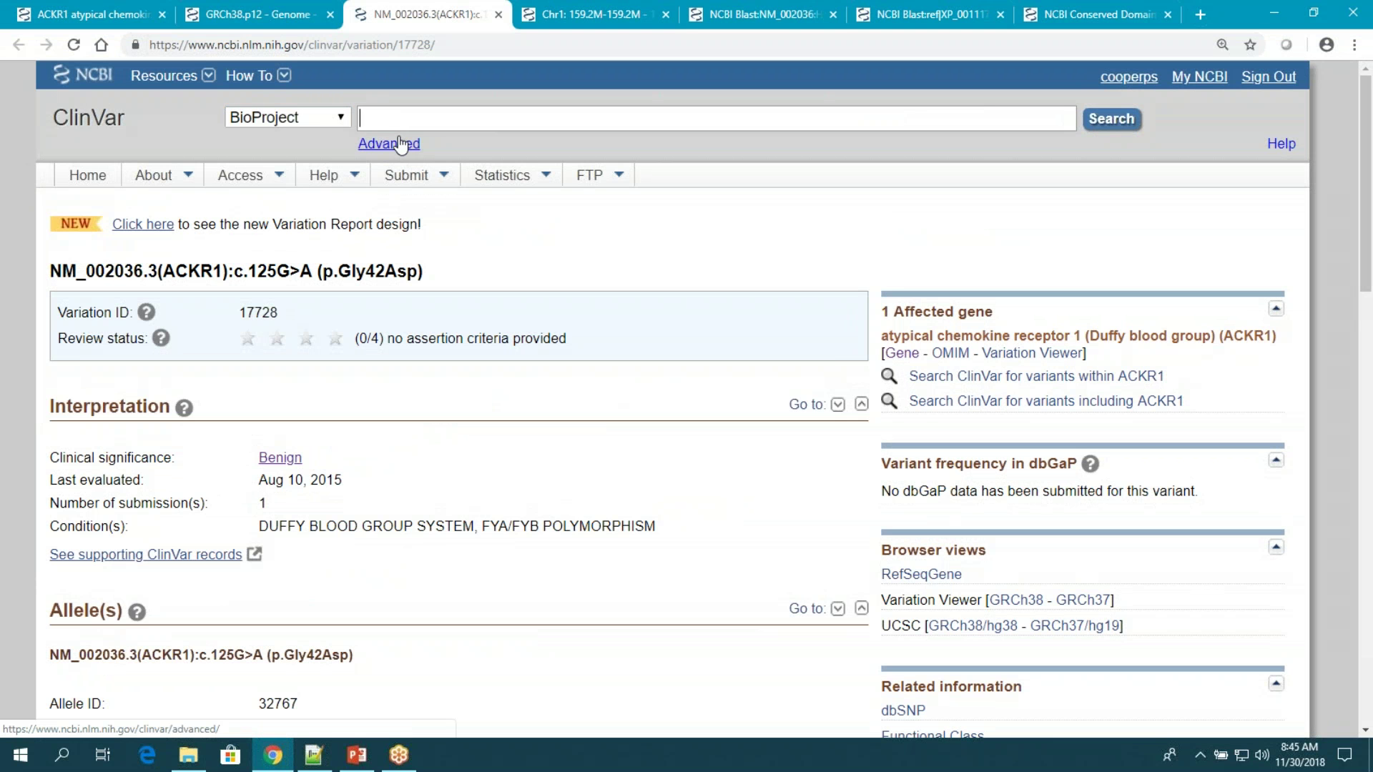
pyautogui.write('ancient Ethi')
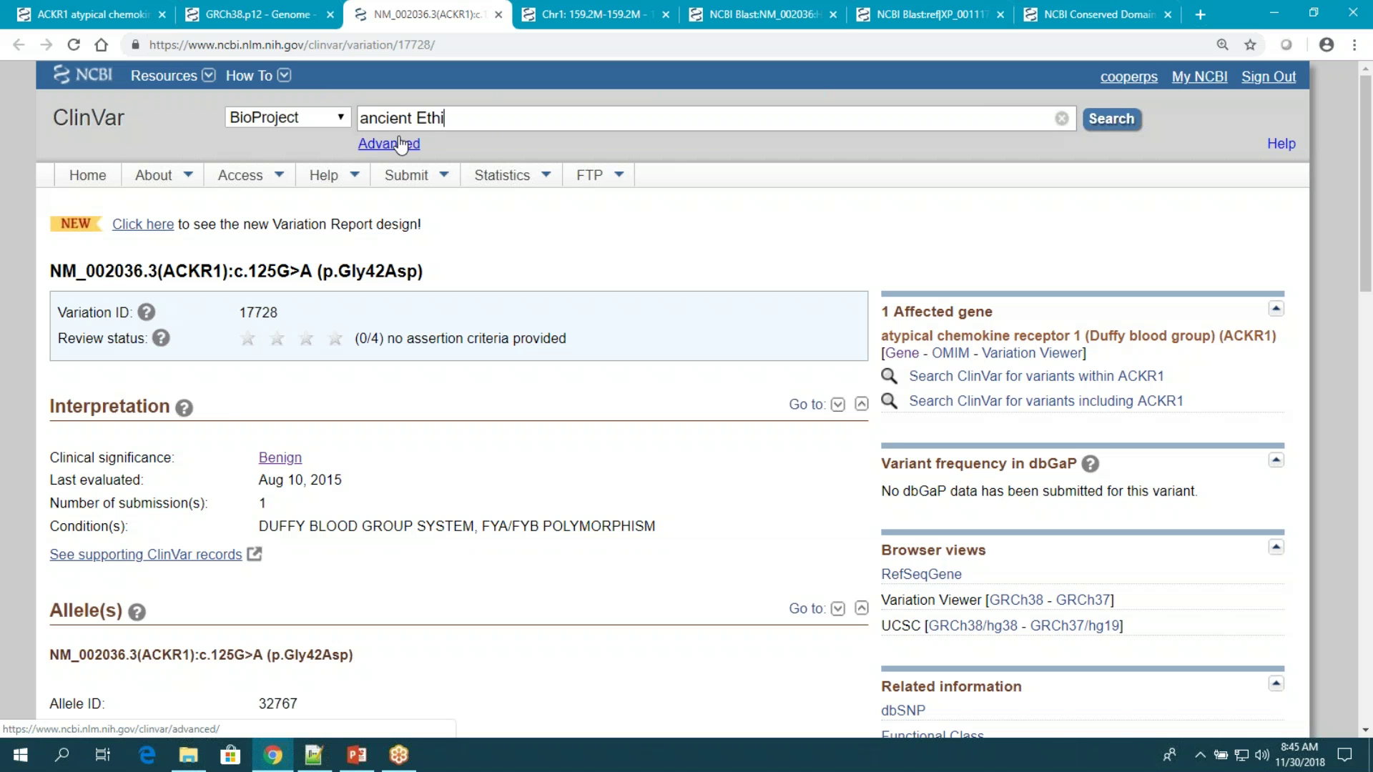
pyautogui.write('opian genome')
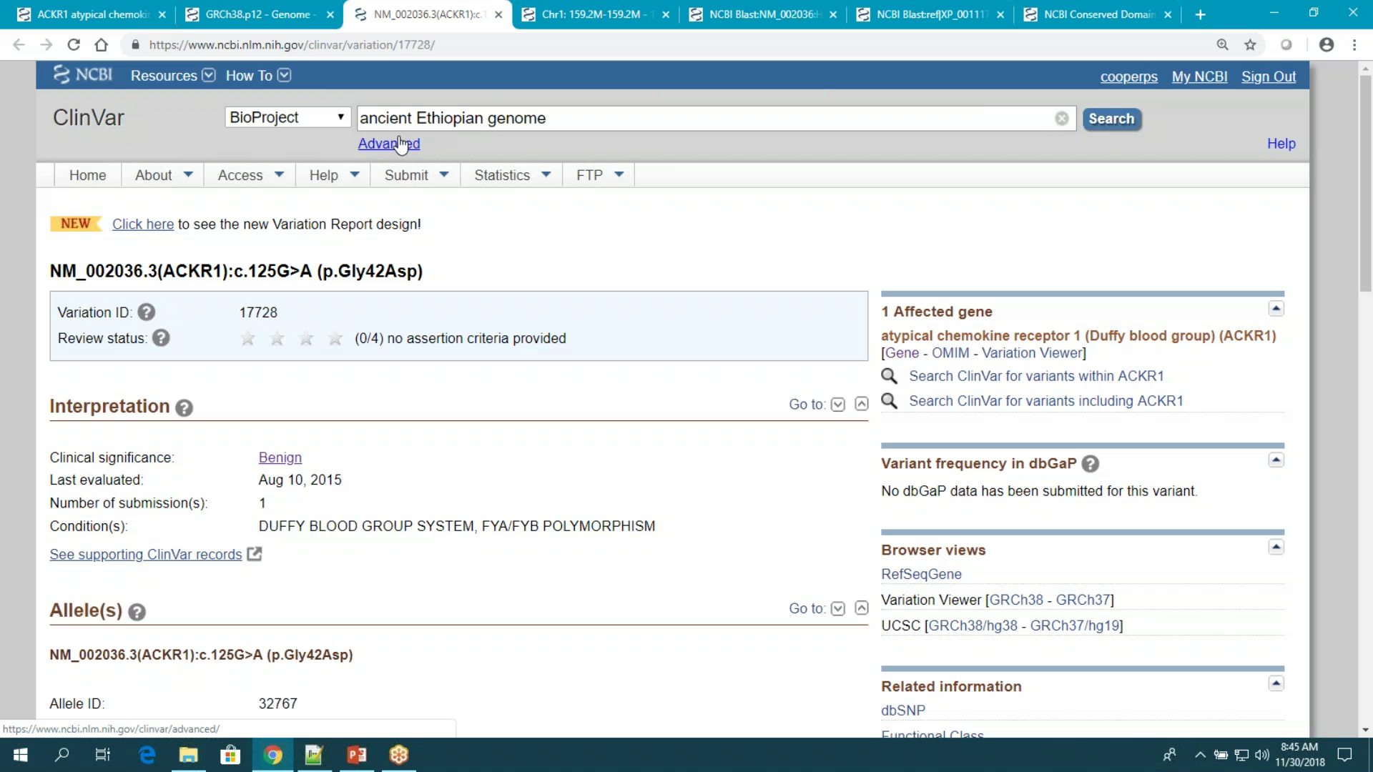
# Run the search and view the Project Data of Mota genome project PRJNA295861.
pyautogui.click(1109, 123)
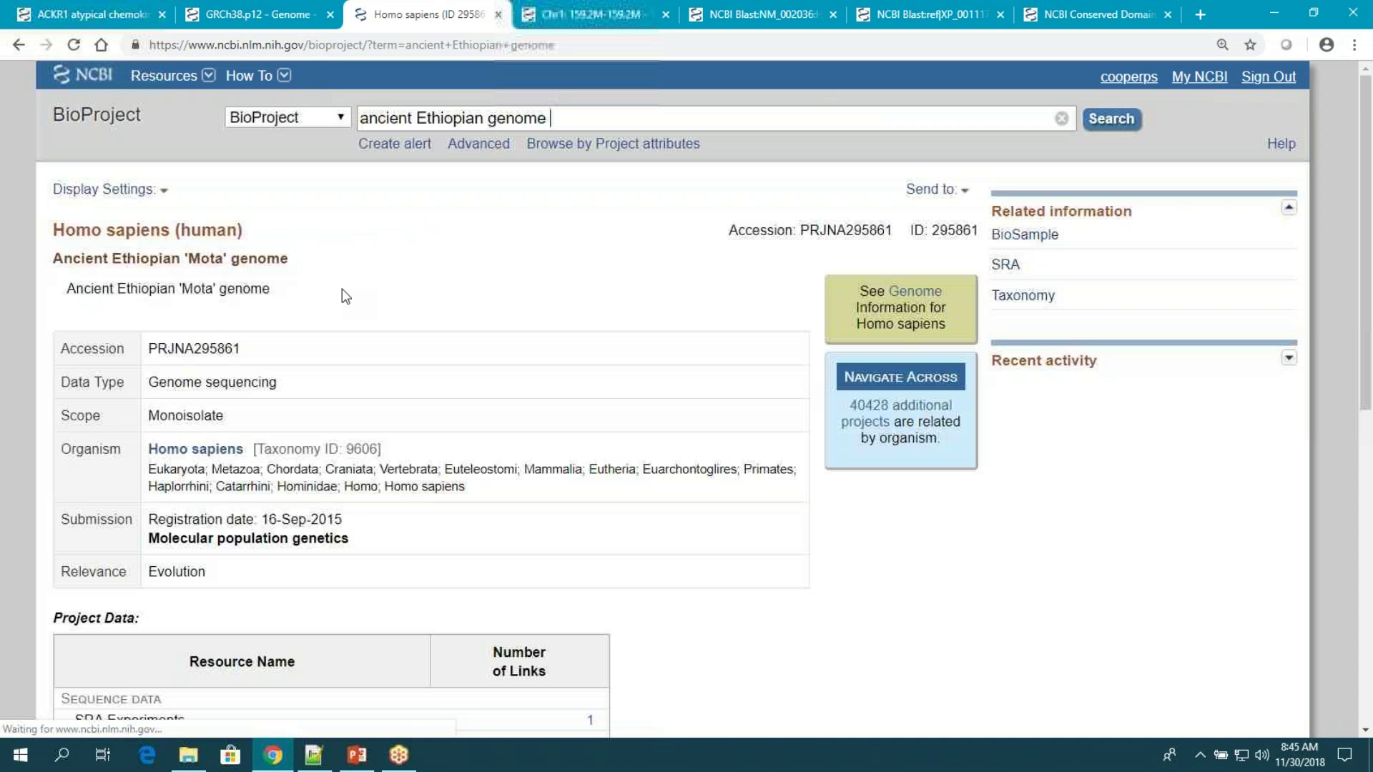
pyautogui.scroll(-1, 342, 290)
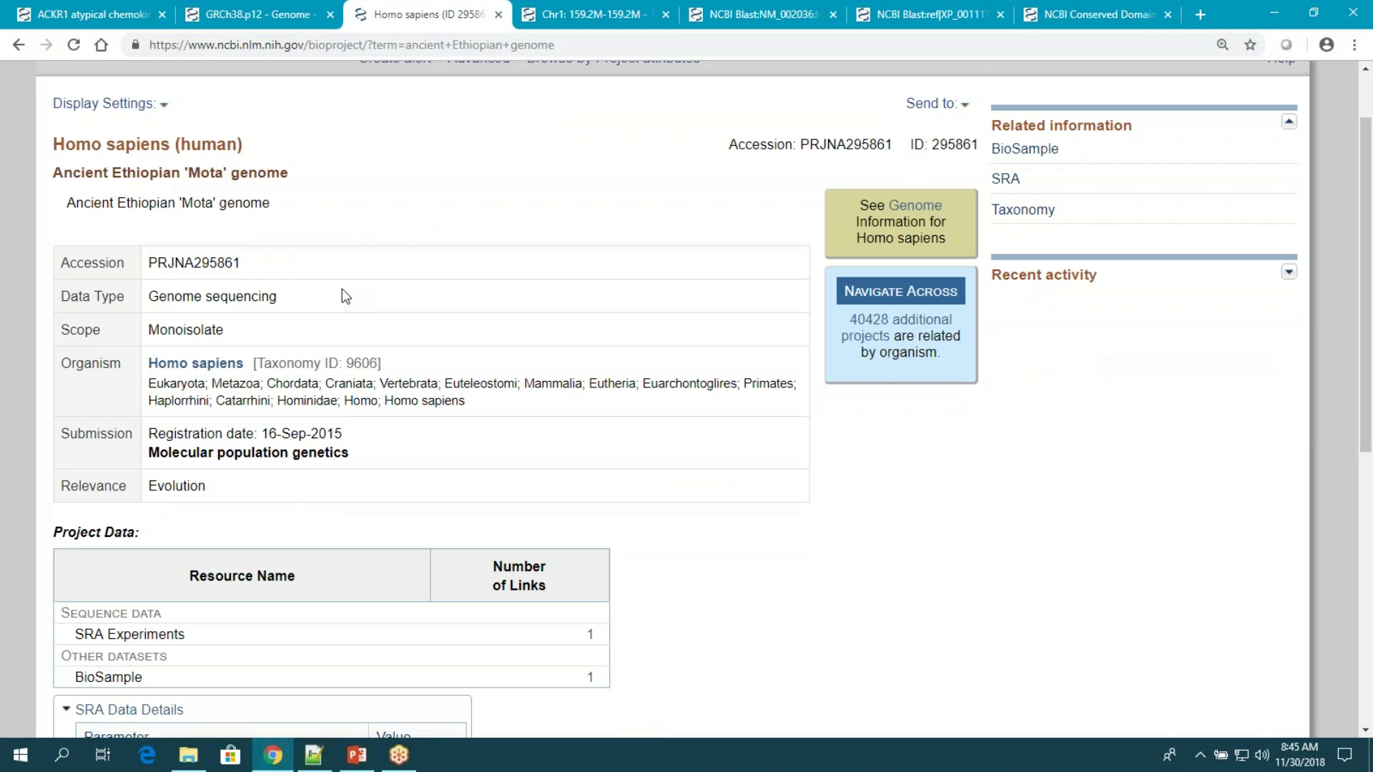
pyautogui.scroll(-3, 342, 289)
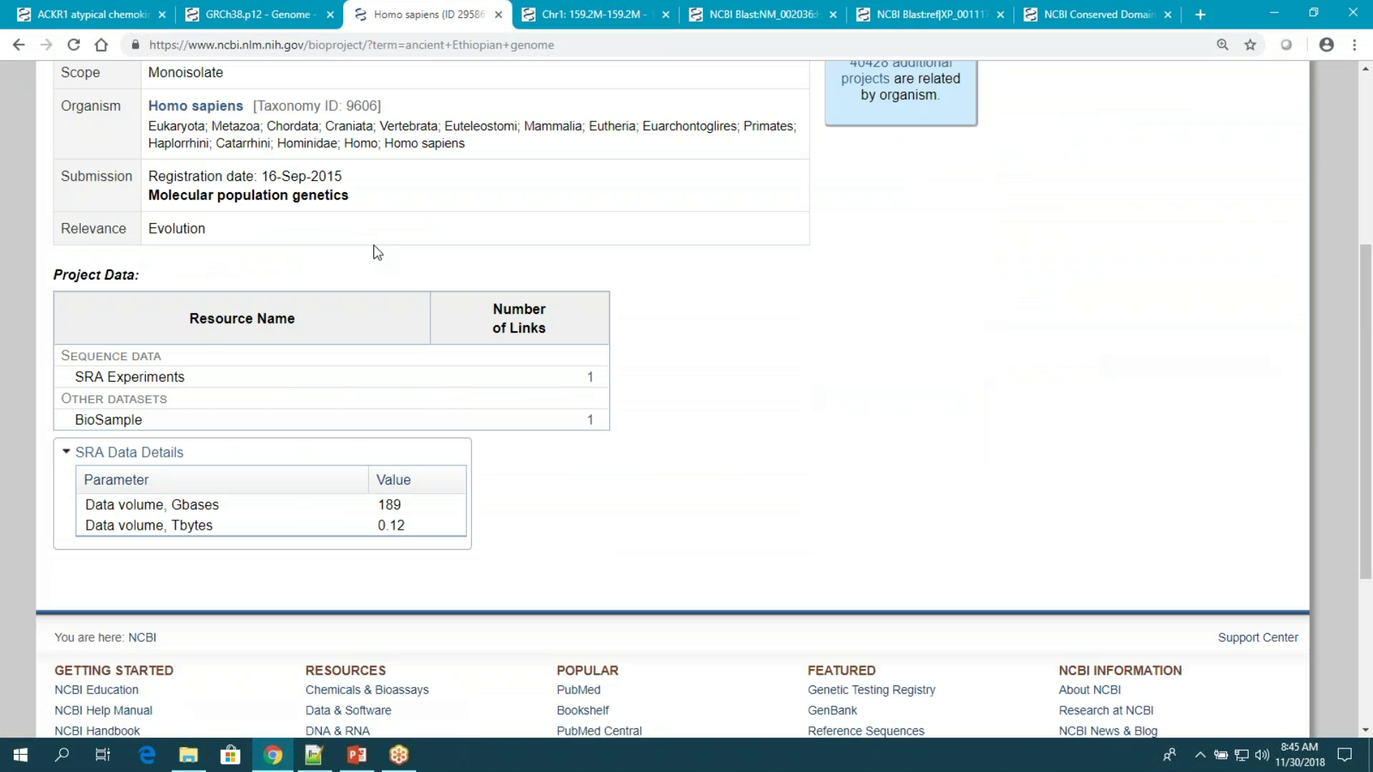
# Open the project's single SRA experiment and then its run SRR2544592.
pyautogui.click(593, 387)
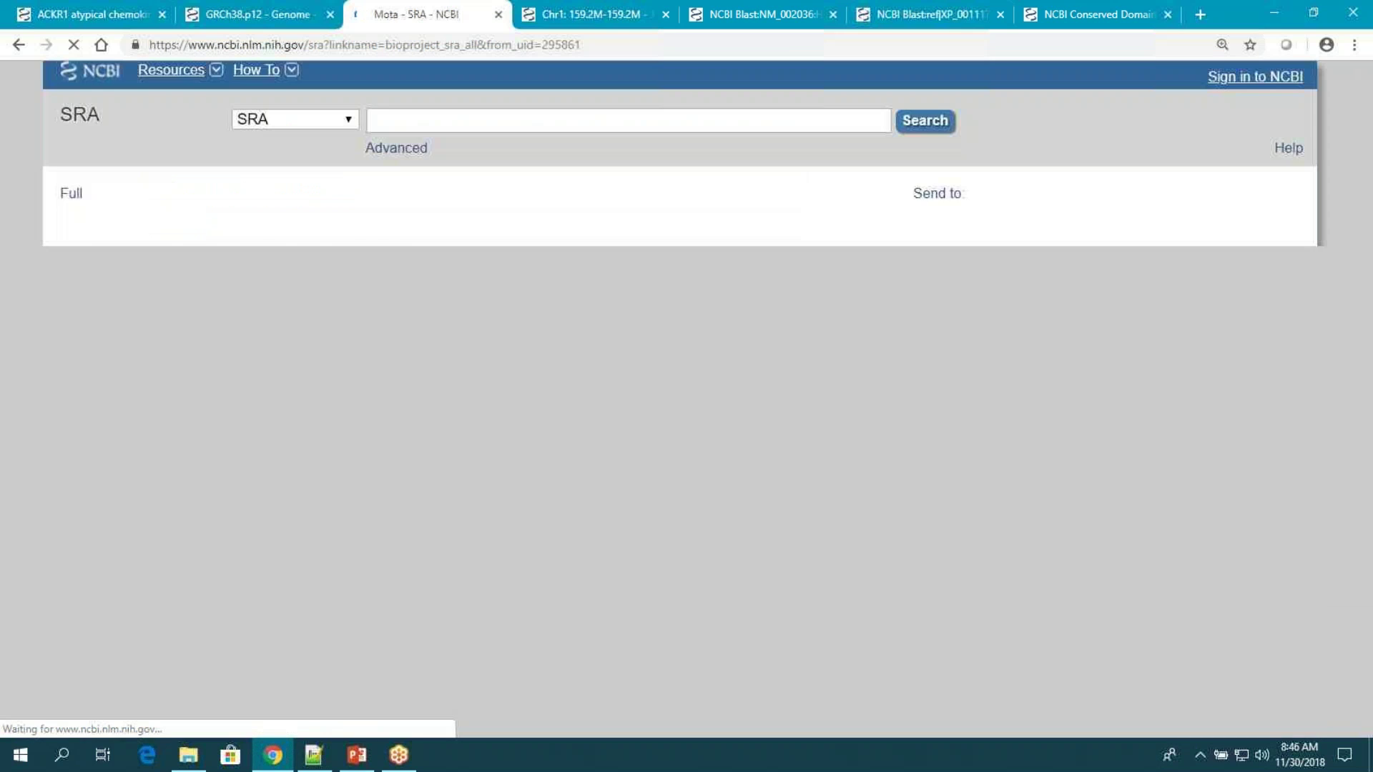
pyautogui.scroll(-3, 590, 388)
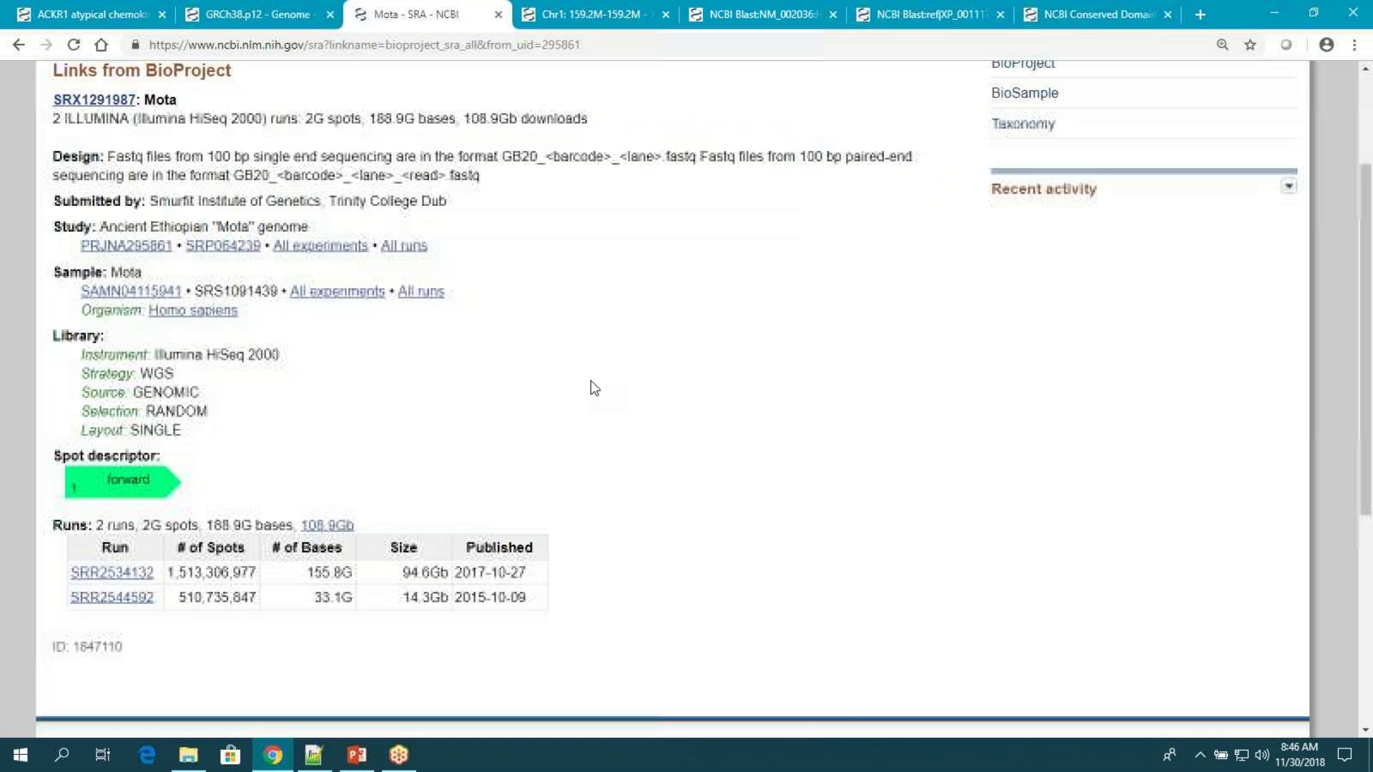
pyautogui.scroll(-1, 591, 389)
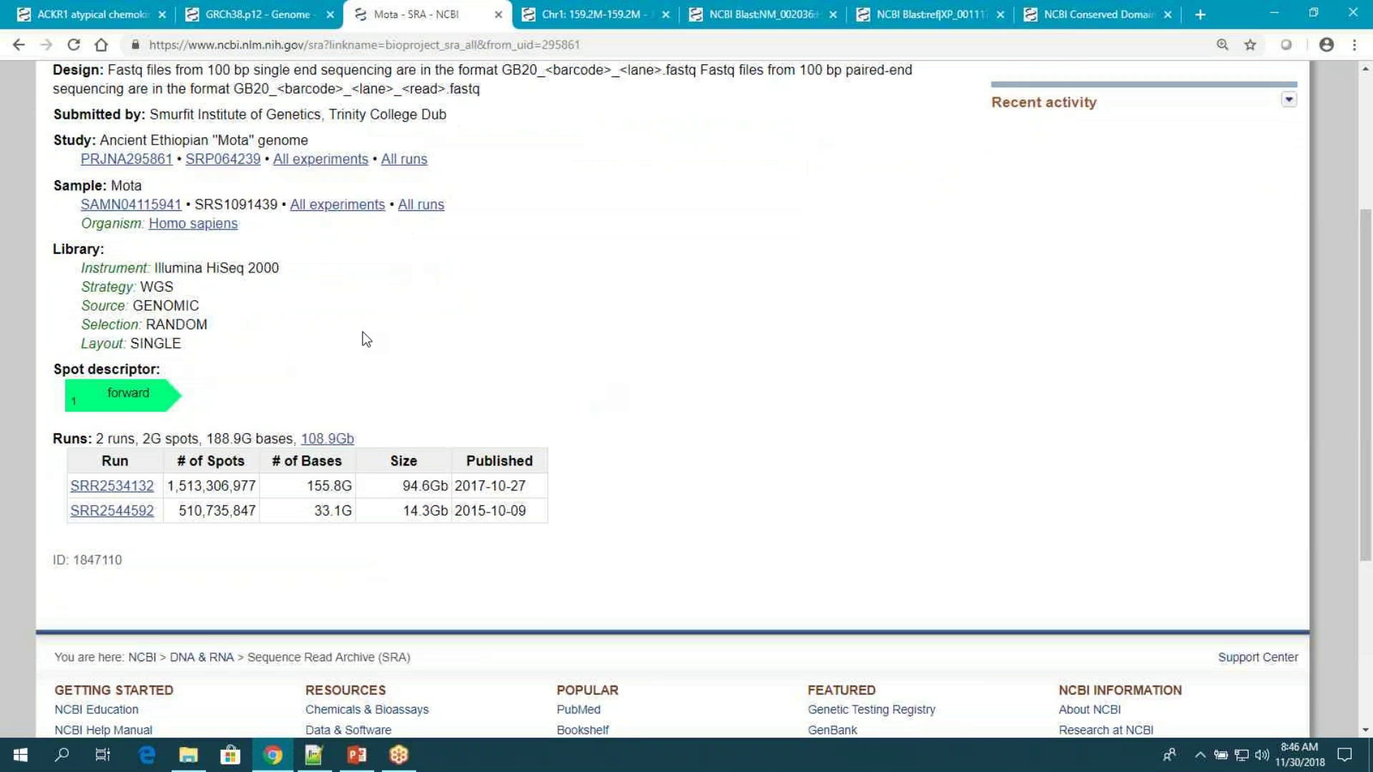
pyautogui.scroll(1, 366, 339)
pyautogui.scroll(-1, 366, 345)
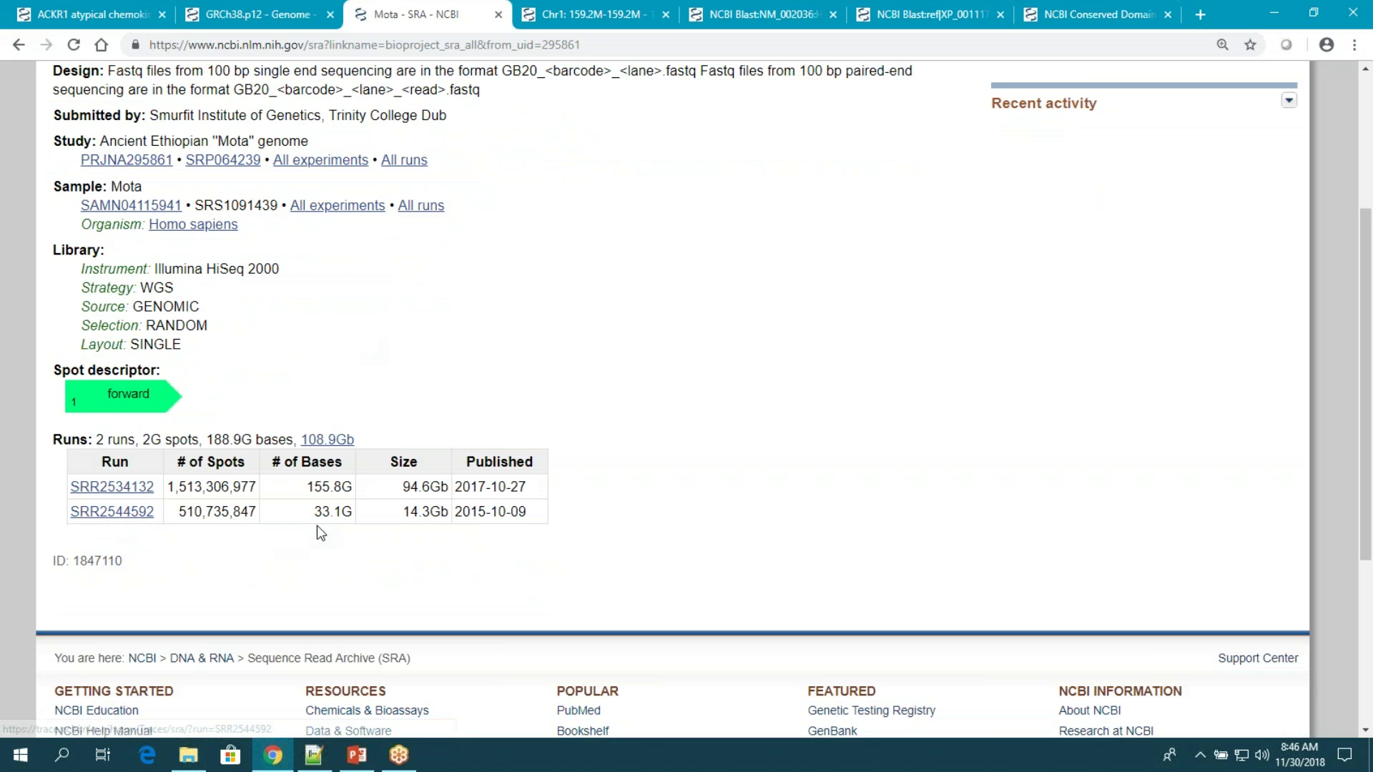
pyautogui.click(132, 516)
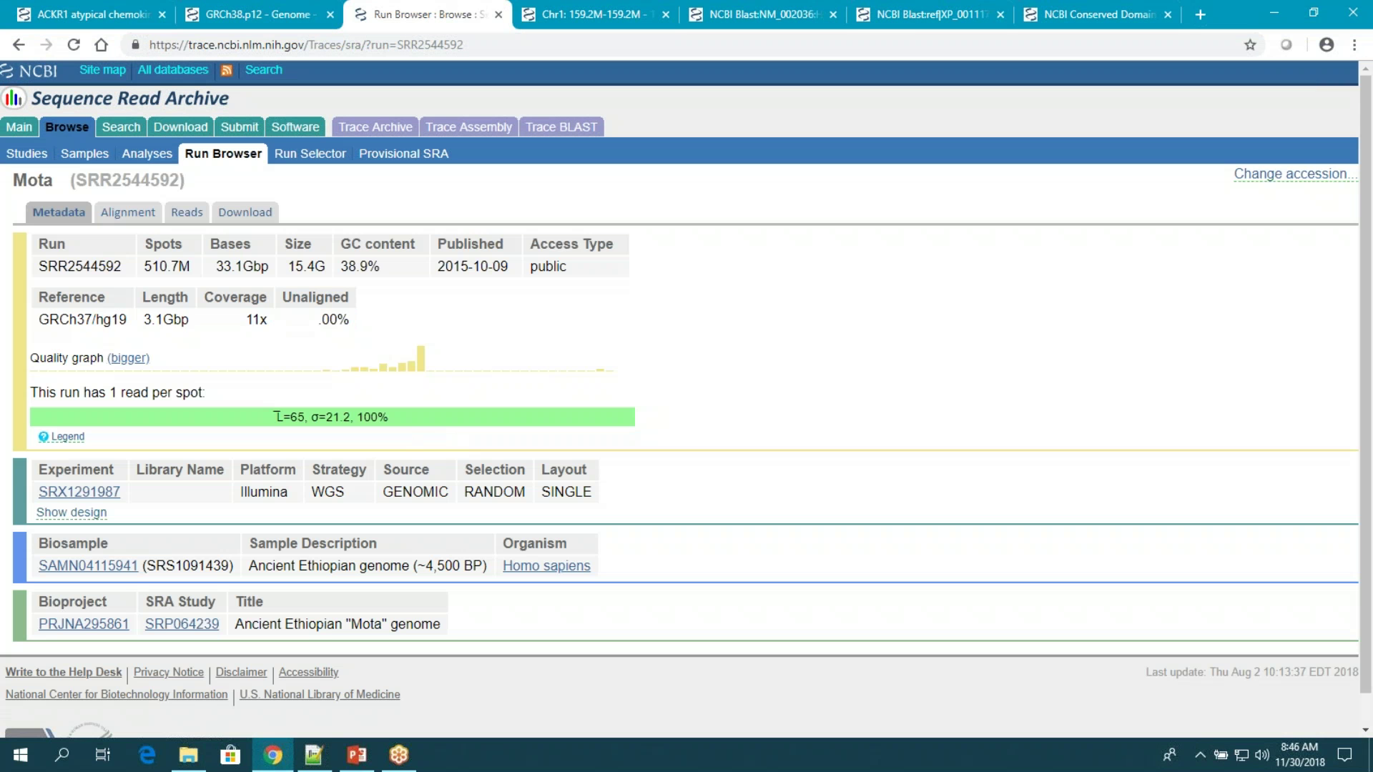
# View SRR2544592's reads aligned to GRCh37.p13 chromosome 1 in Sequence Viewer.
pyautogui.click(112, 215)
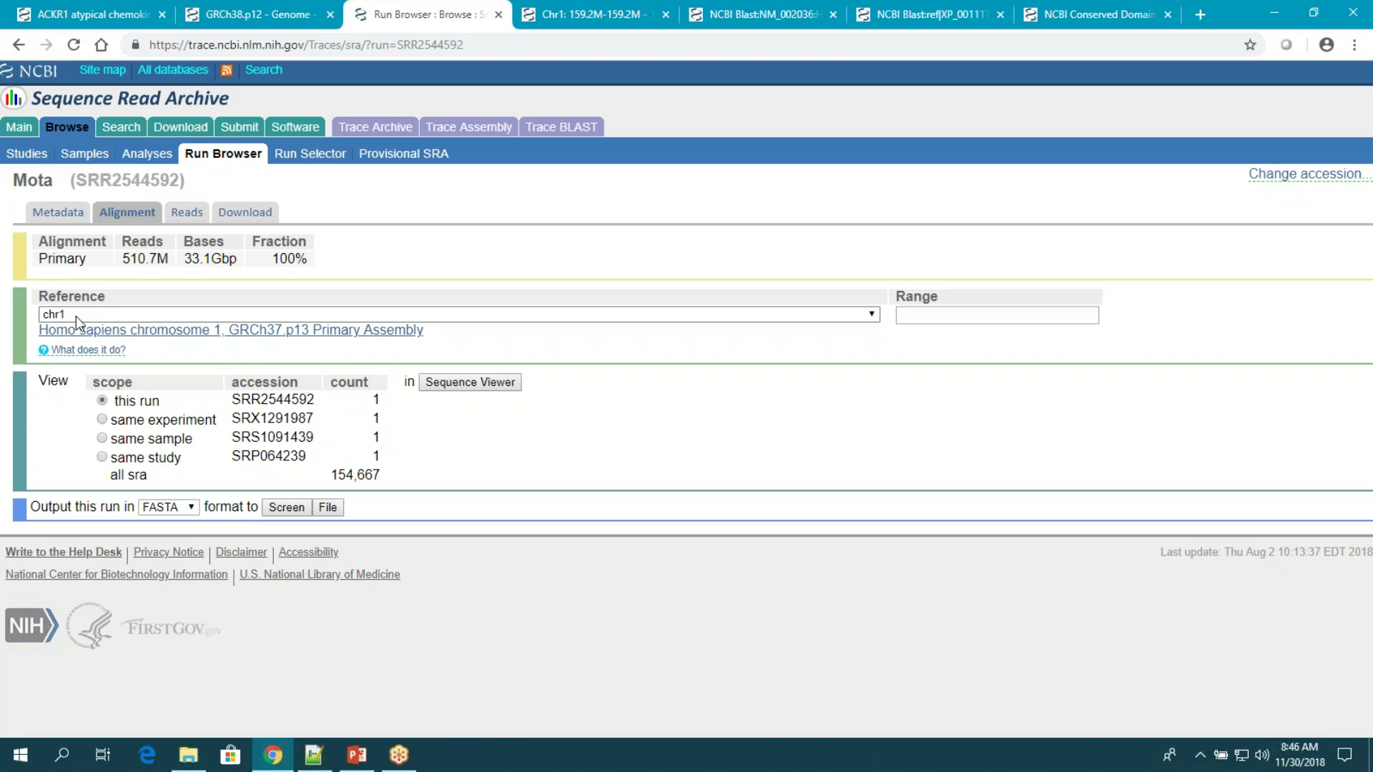
pyautogui.click(475, 383)
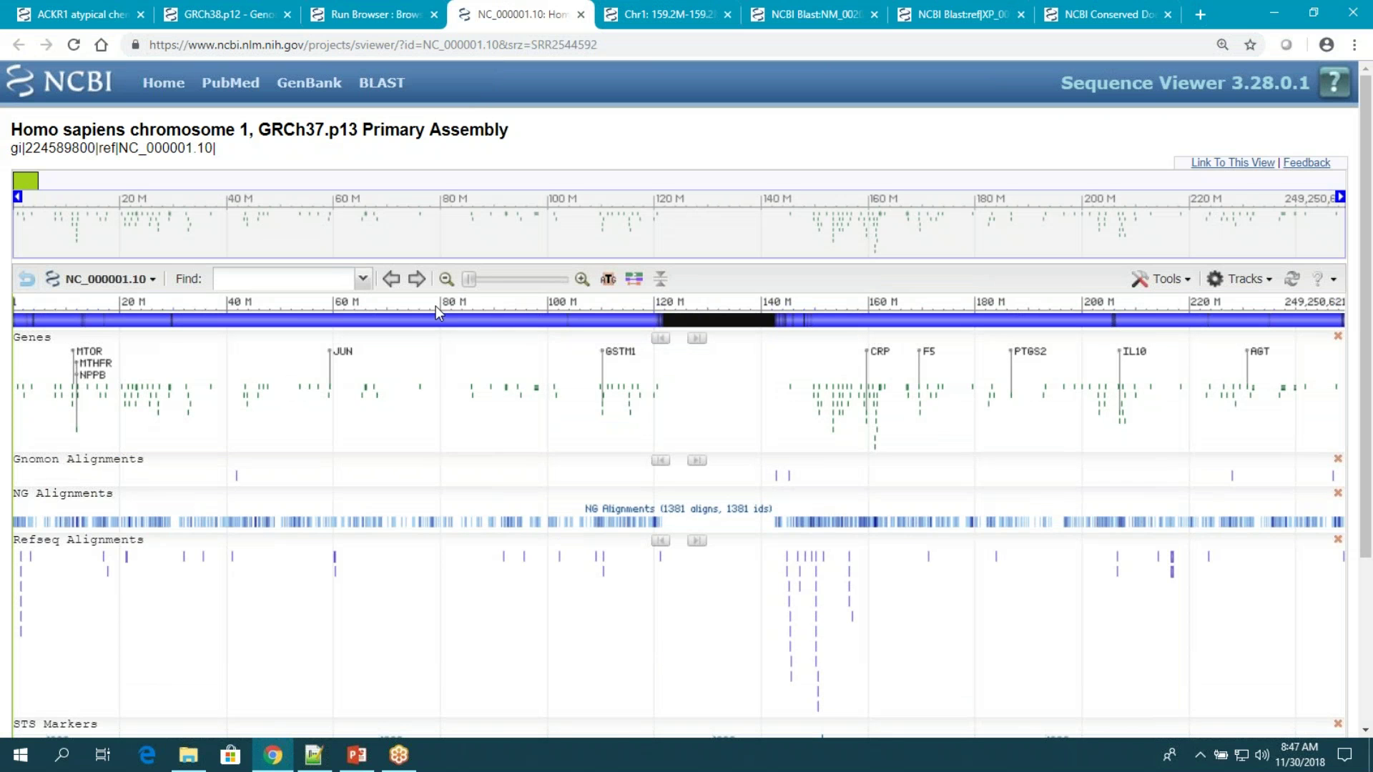
# Find ACKR1 on chromosome 1 and jump to the DARC region 159173803–159176290.
pyautogui.click(281, 281)
pyautogui.write('ACKR1')
pyautogui.press('BackSpace')
pyautogui.write('1')
pyautogui.press('Return')
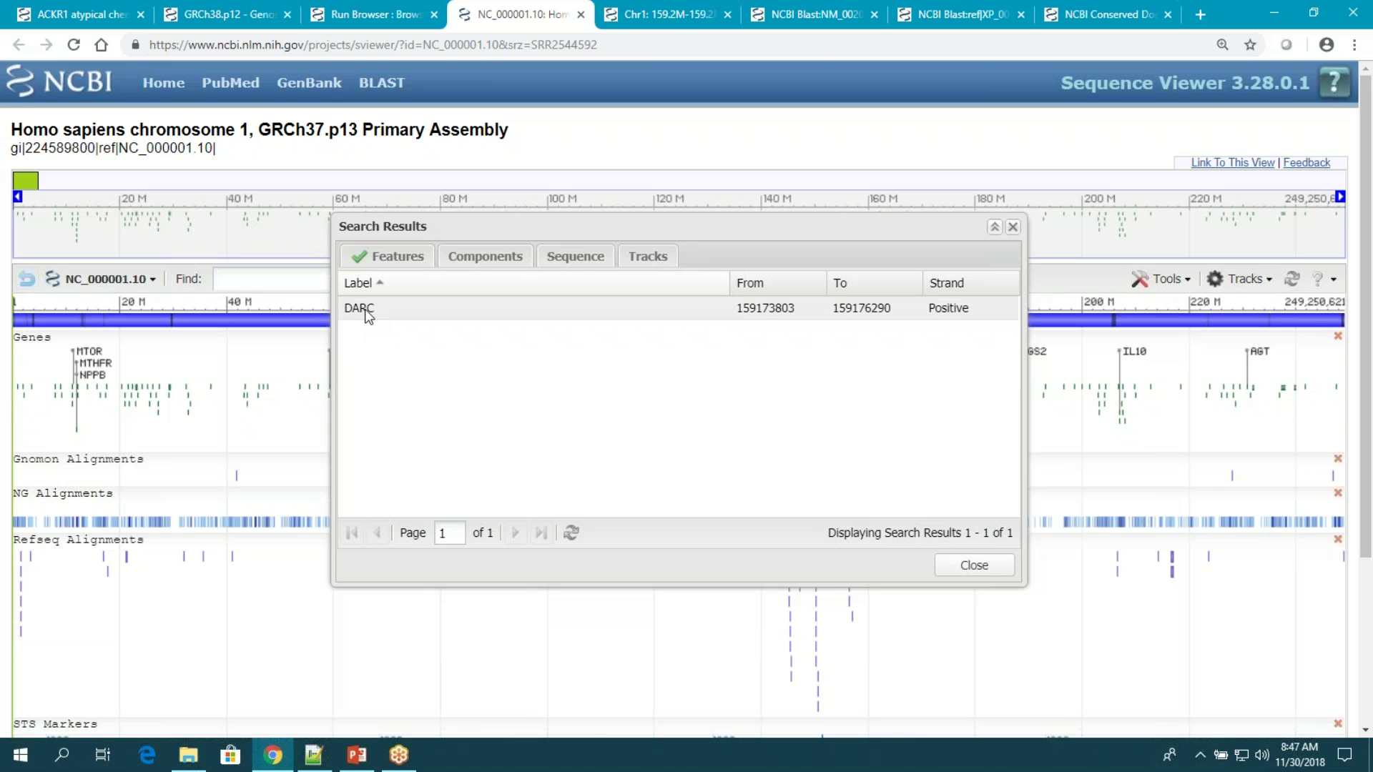
pyautogui.click(365, 309)
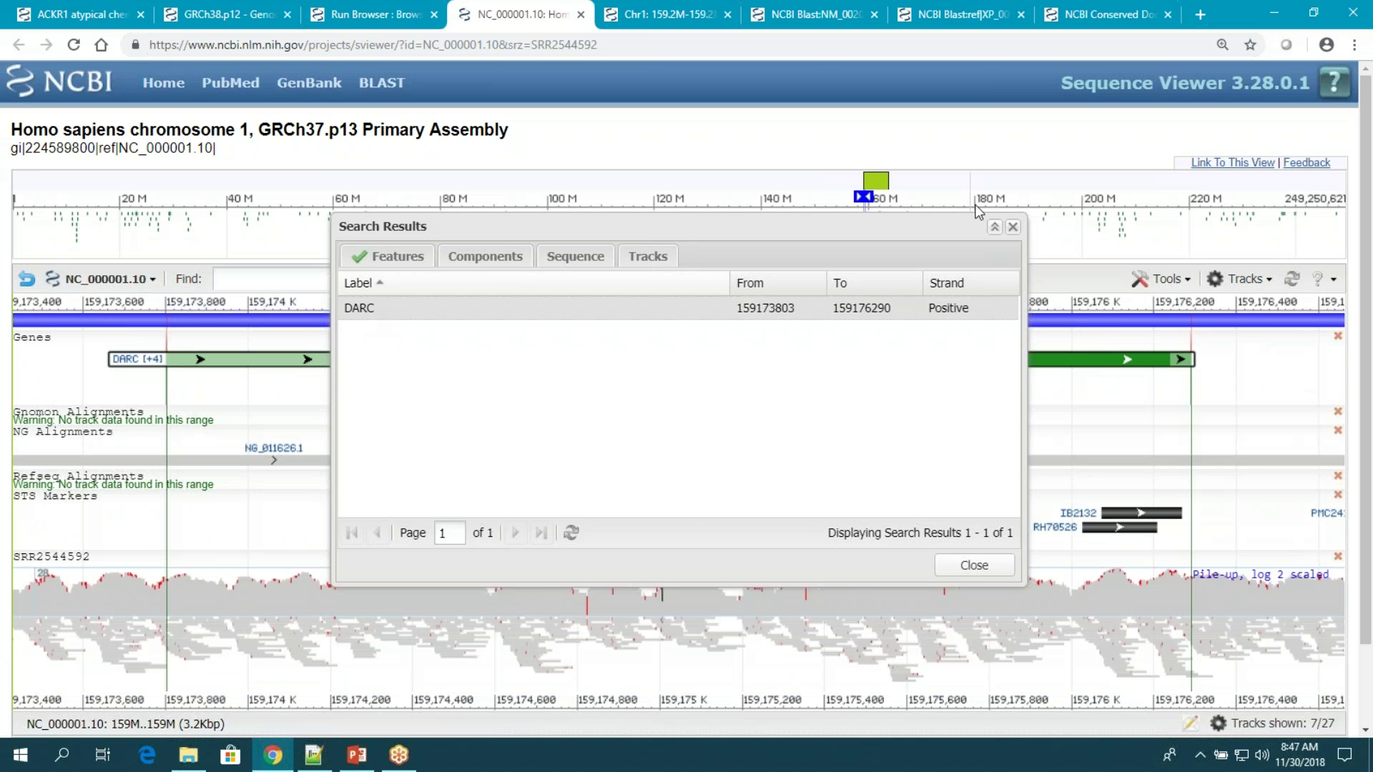
pyautogui.click(1013, 227)
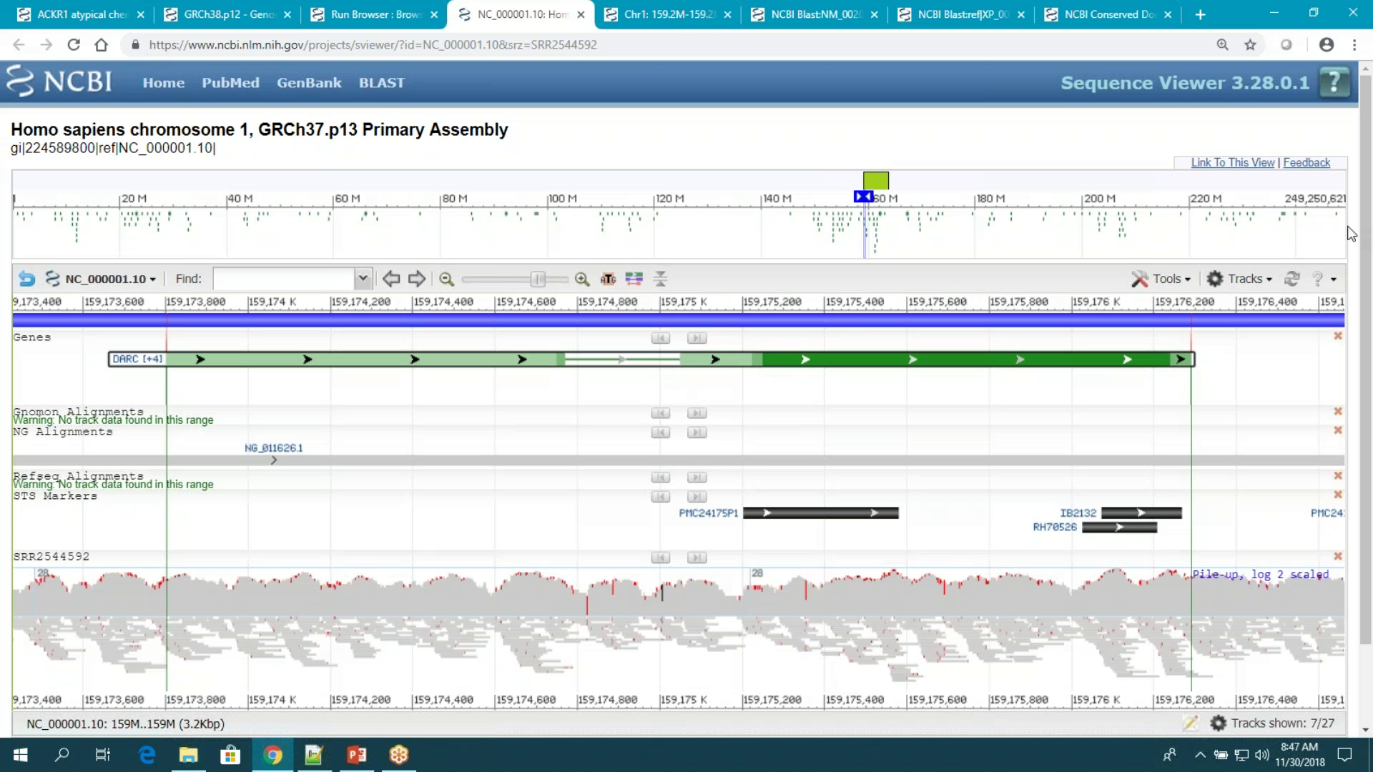
# Add the ClinVar Short Variations track from the Variation category to the DARC view.
pyautogui.click(1272, 291)
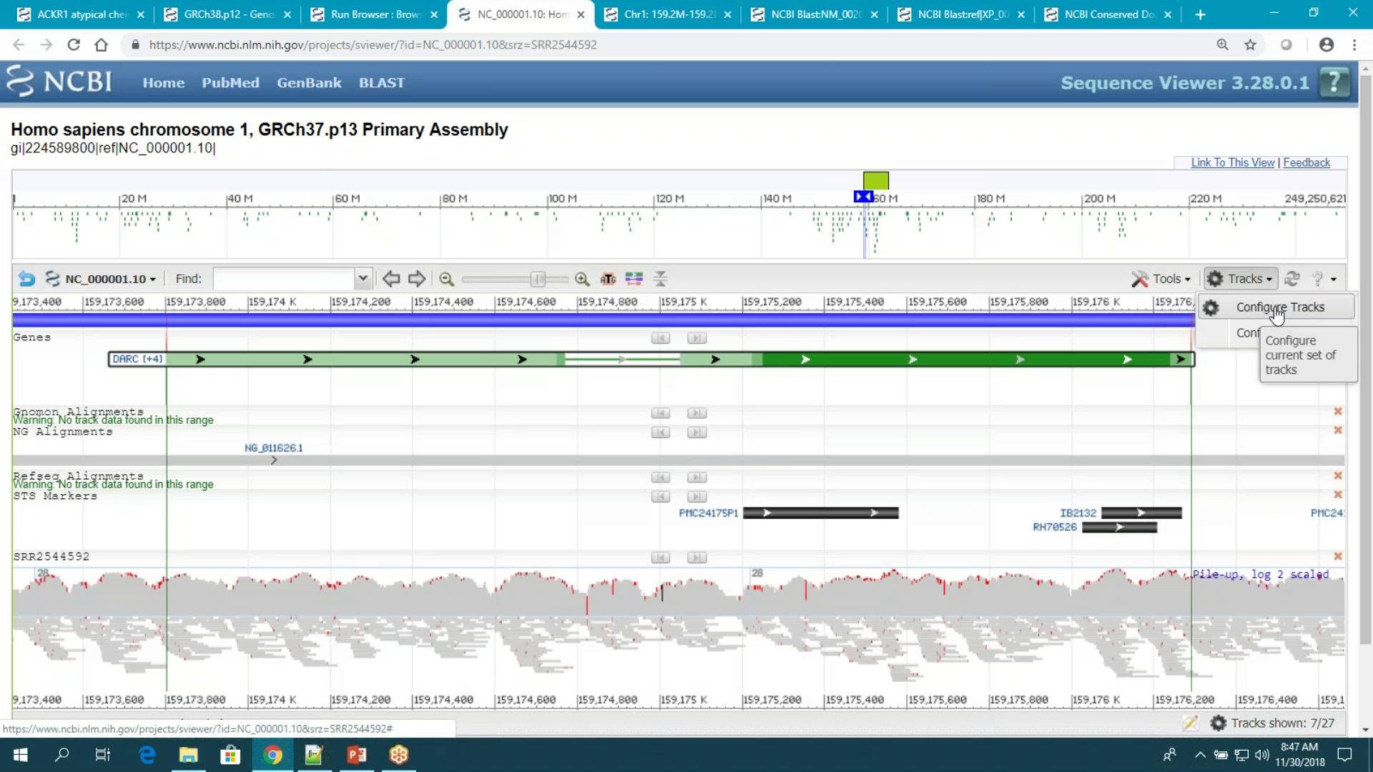
pyautogui.click(1277, 311)
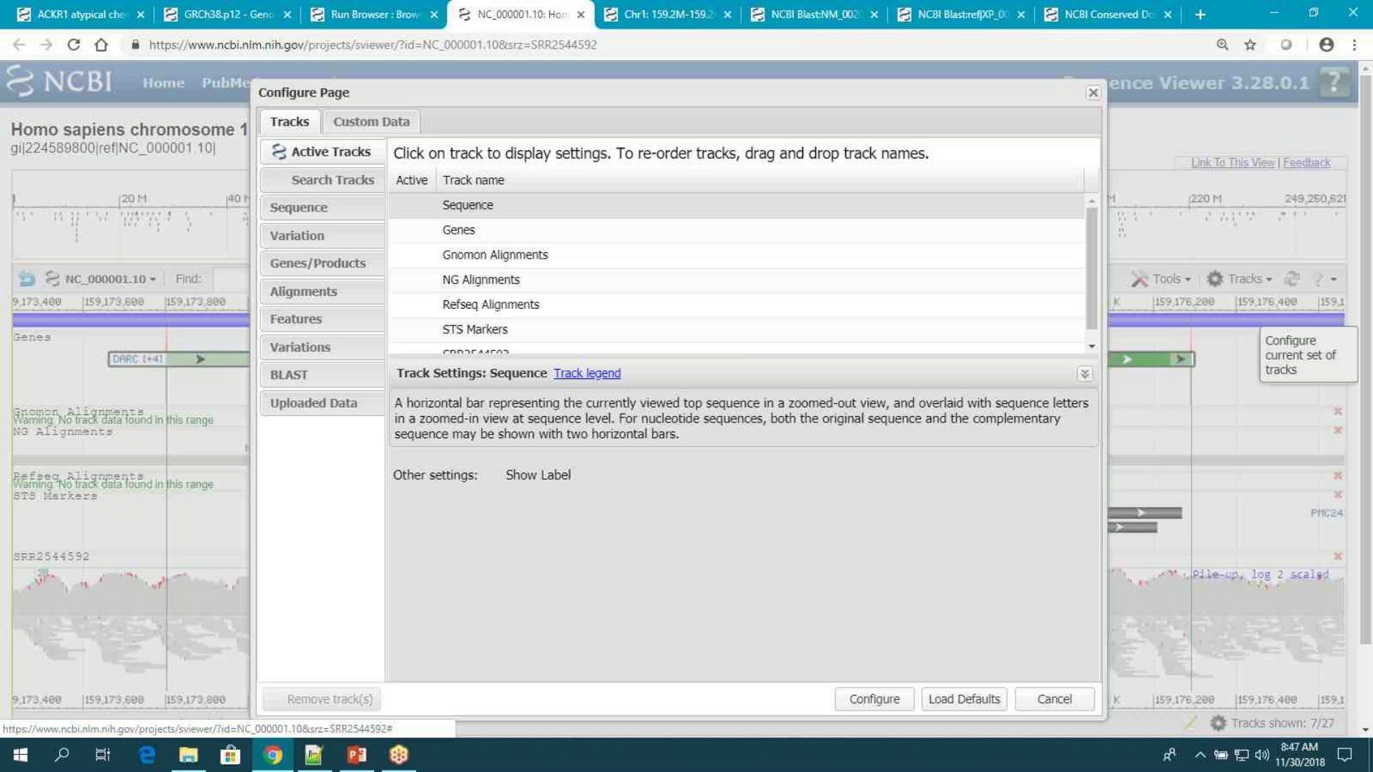
pyautogui.click(328, 230)
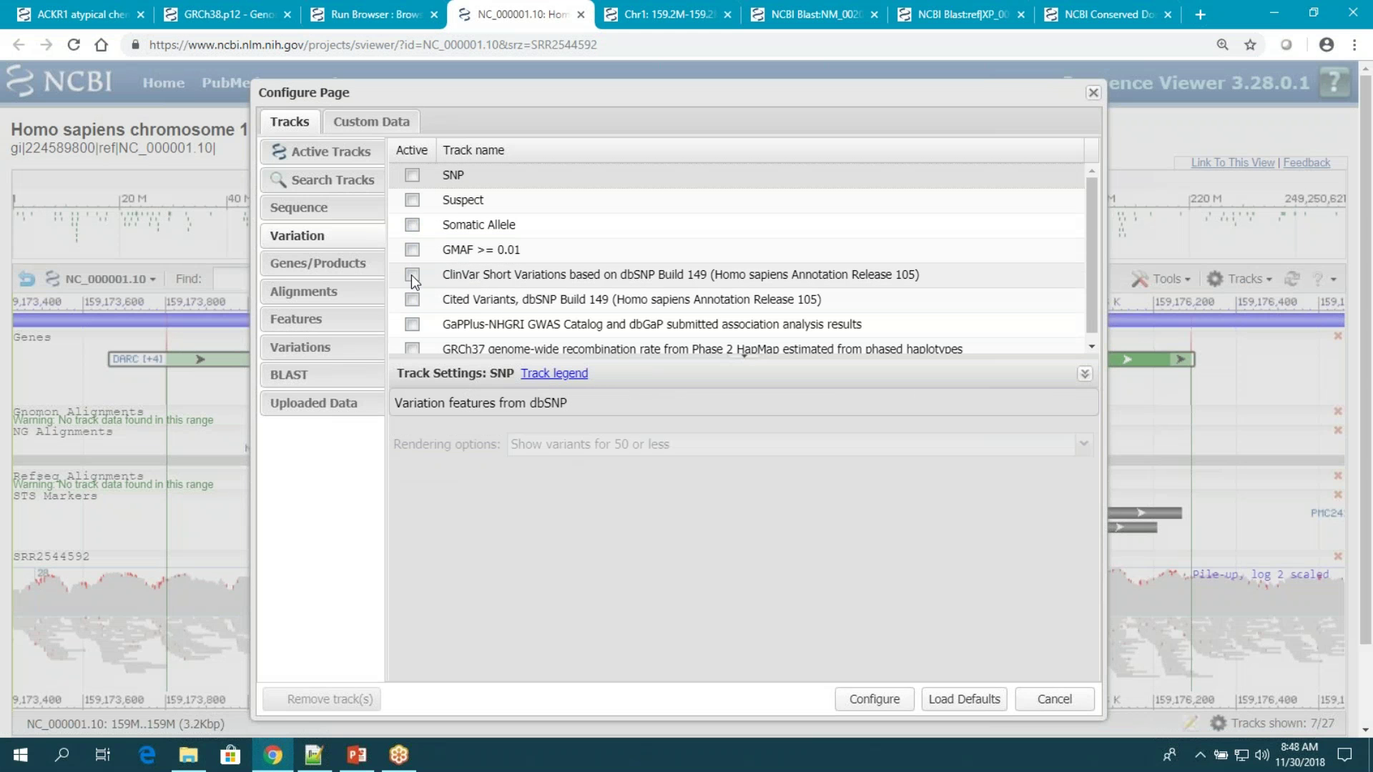
pyautogui.click(412, 274)
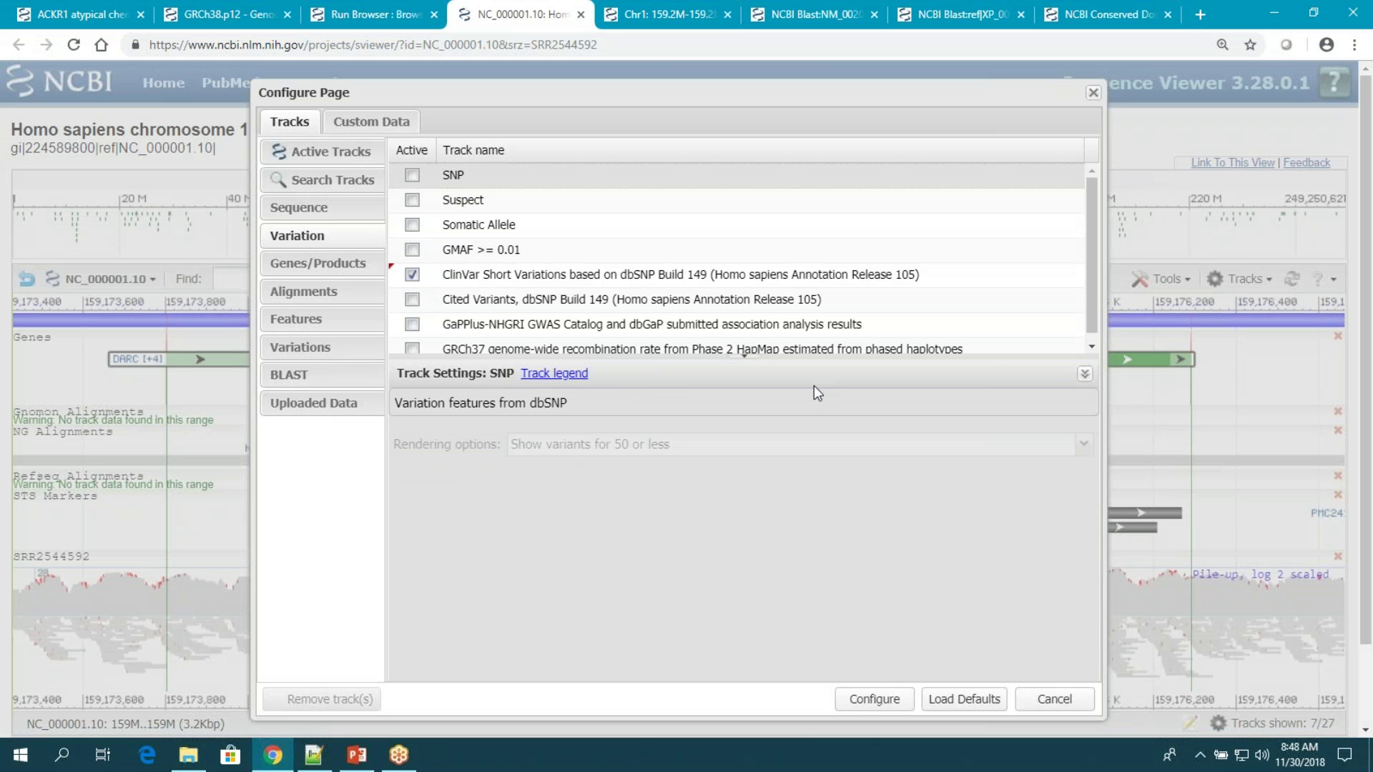
pyautogui.click(887, 707)
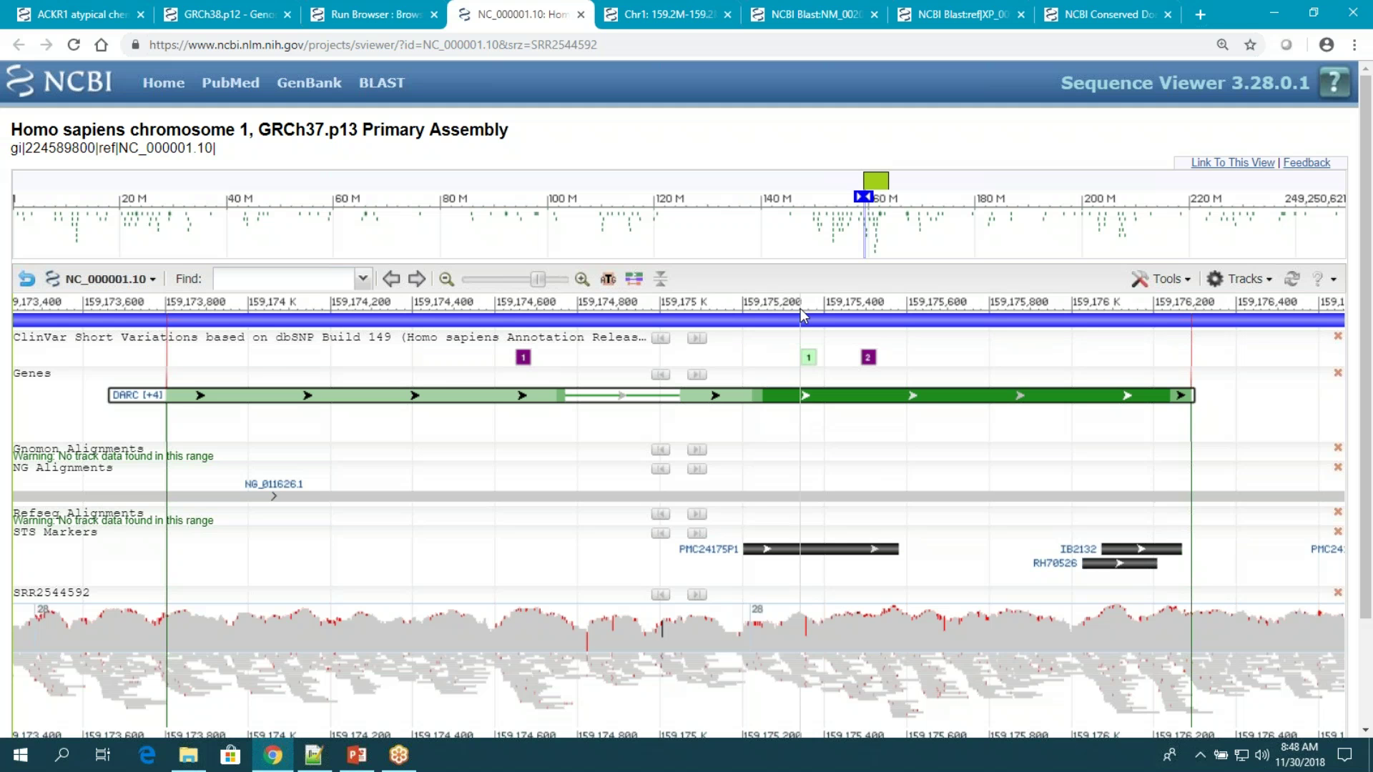
# Zoom to base level around ClinVar variant 1 near 159,175,354 and inspect an SRR2544592 read.
pyautogui.moveTo(802, 302); pyautogui.dragTo(813, 303)
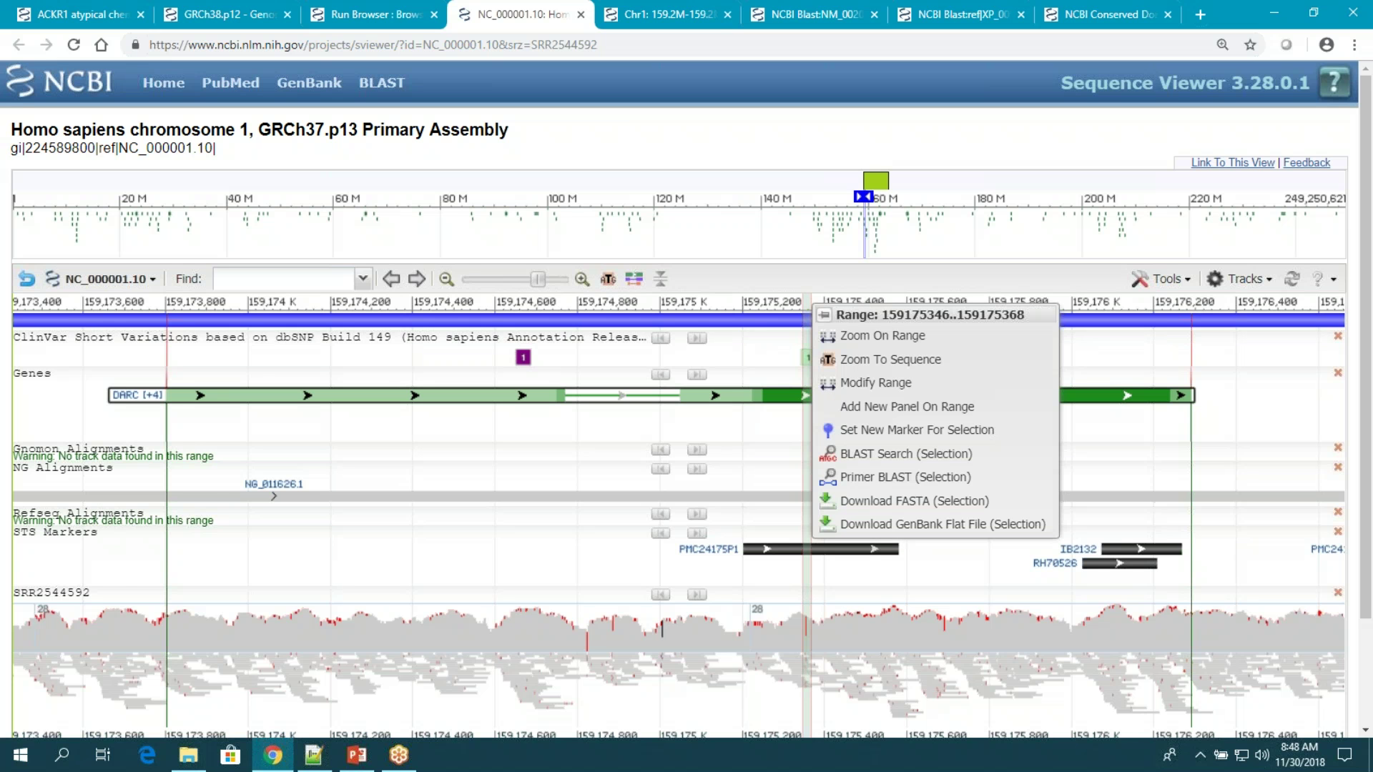
pyautogui.click(849, 362)
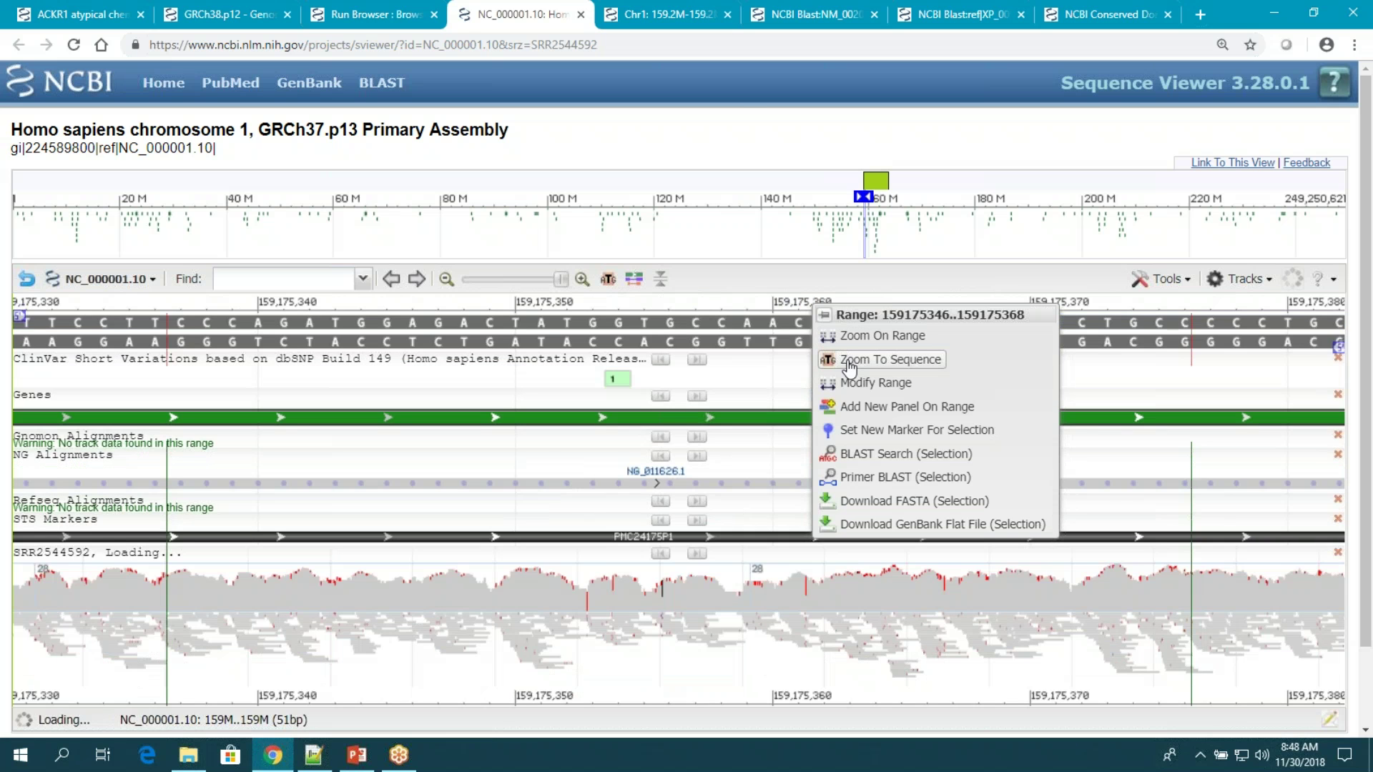
pyautogui.scroll(-3, 849, 368)
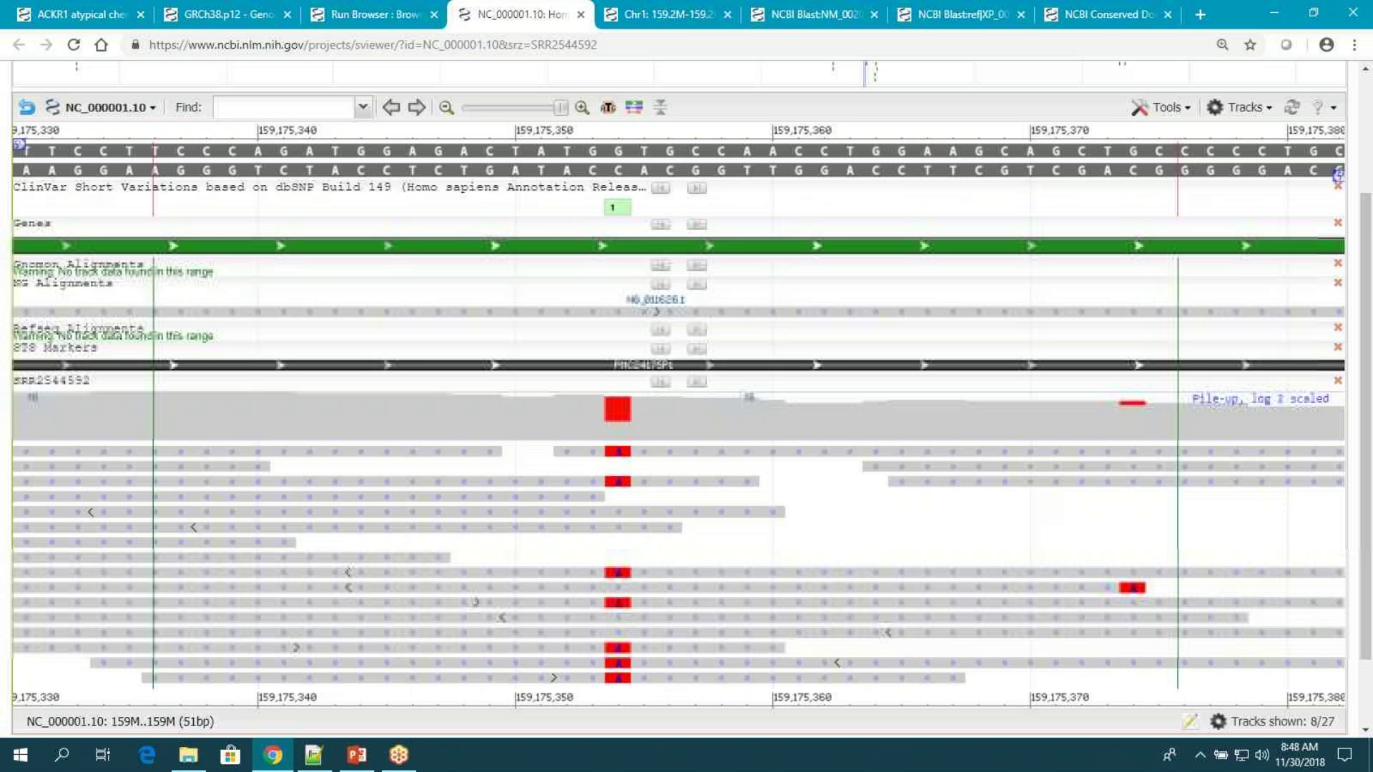
pyautogui.scroll(-2, 175, 451)
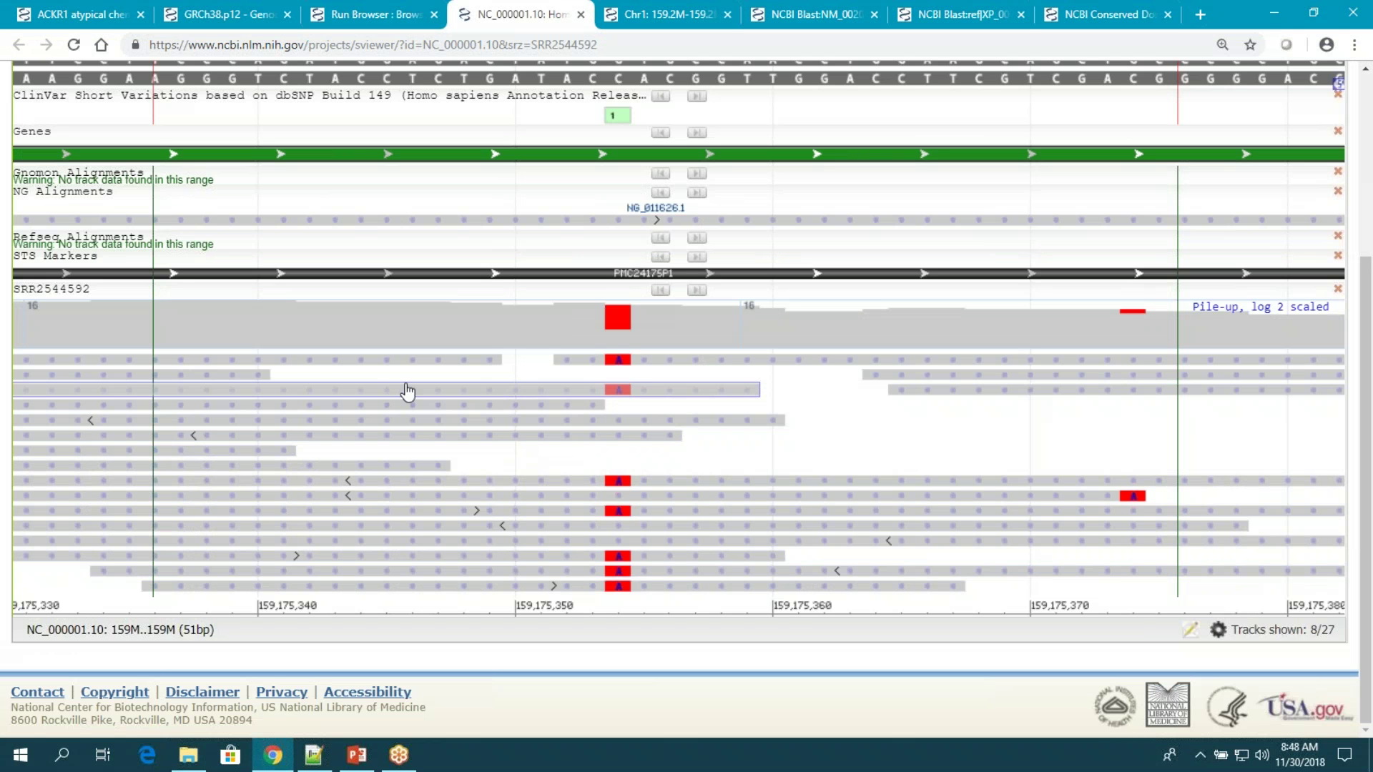
pyautogui.scroll(1, 408, 392)
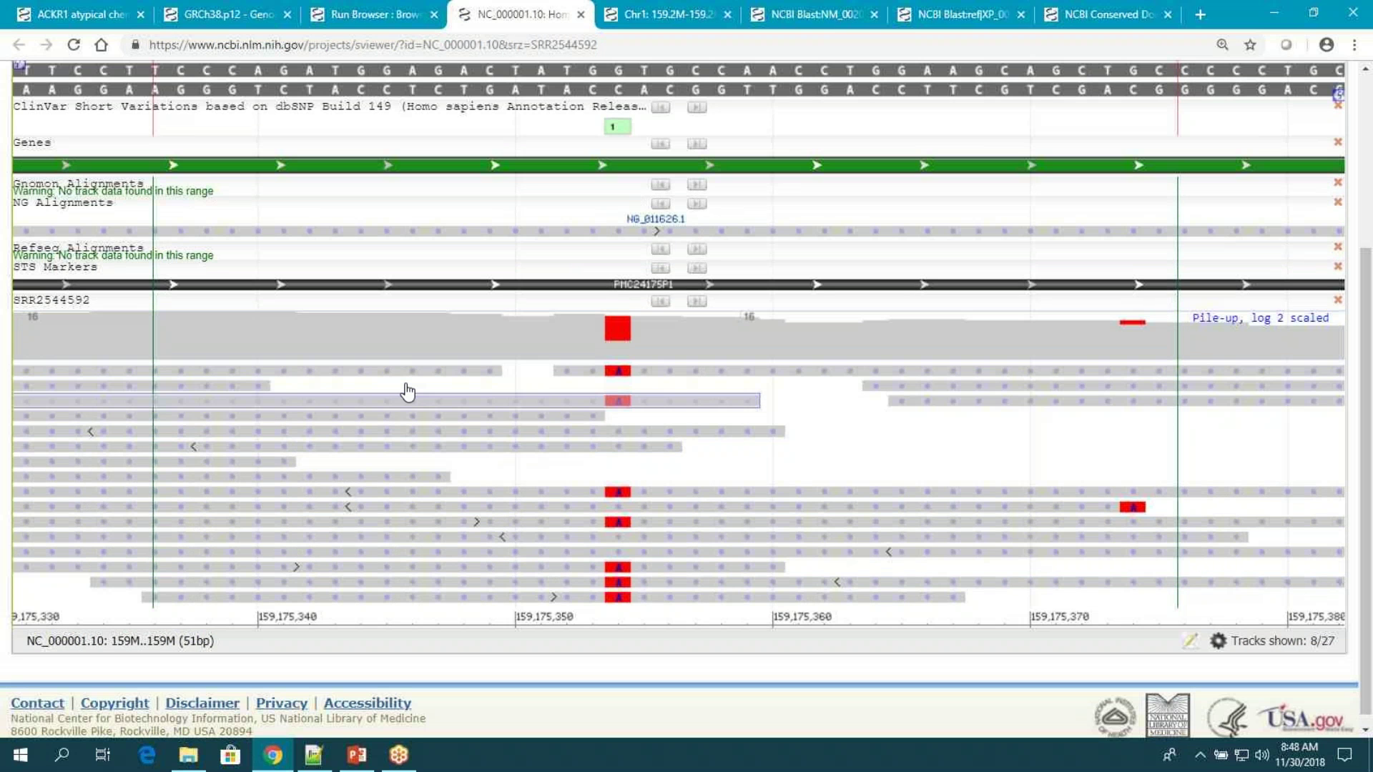
pyautogui.click(408, 392)
pyautogui.scroll(4, 458, 283)
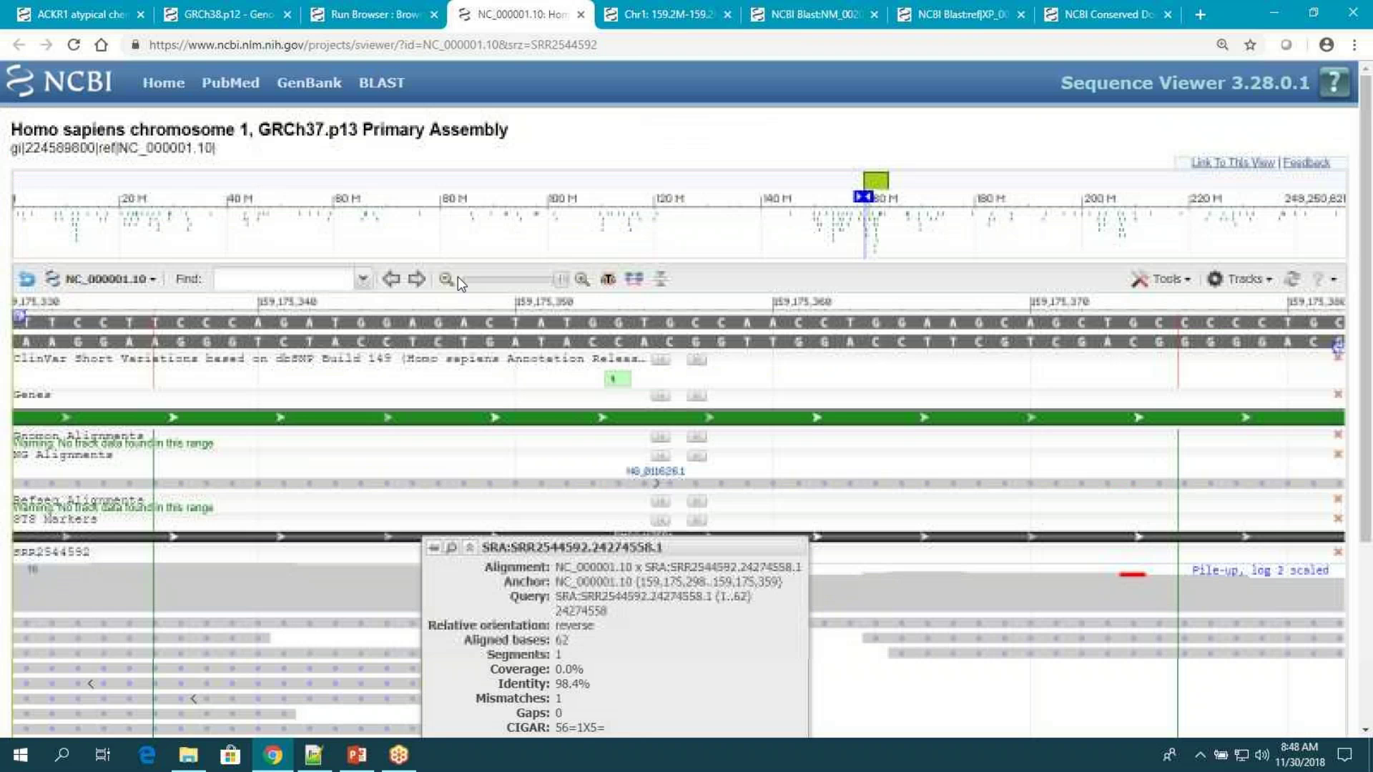
# Return to the NM_002036.3 BLAST results against SRA and look over the report.
pyautogui.click(856, 16)
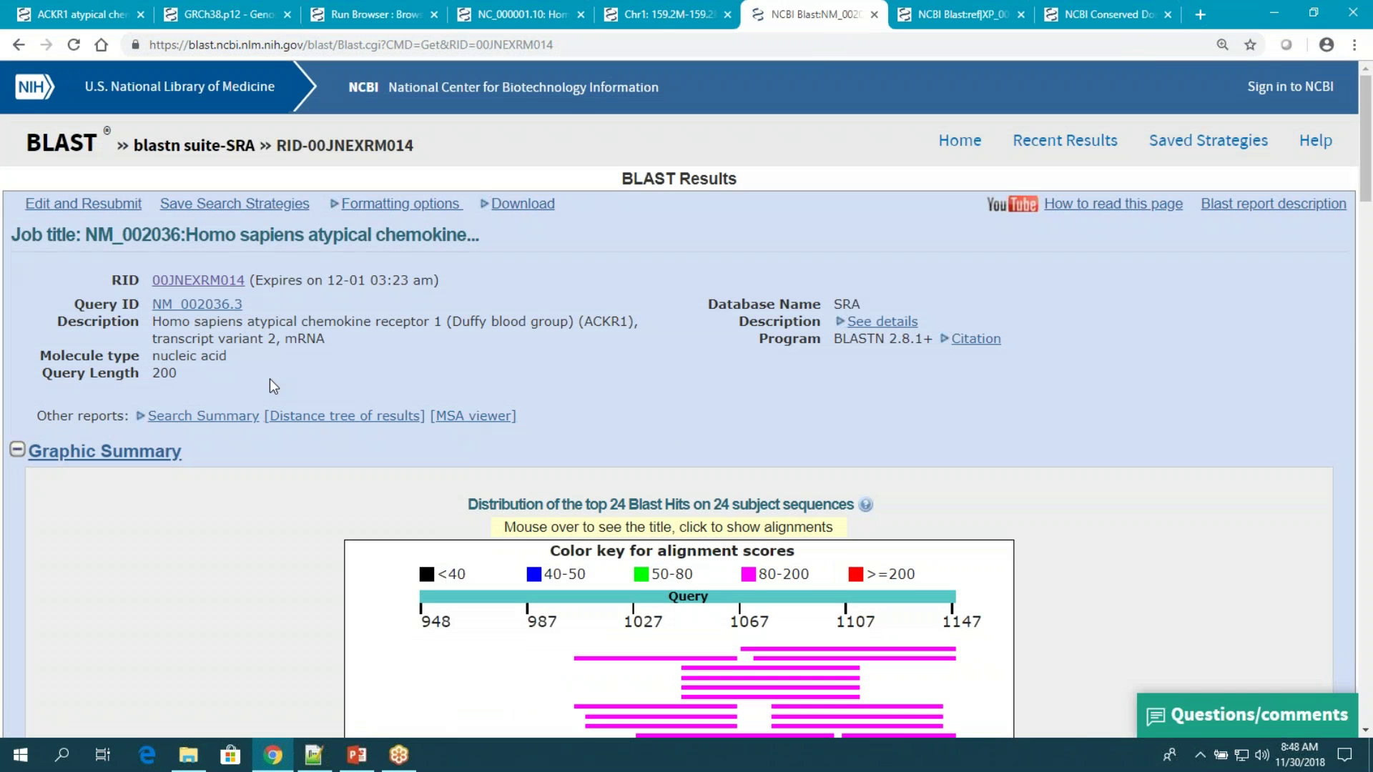
pyautogui.scroll(-1, 271, 380)
pyautogui.scroll(-4, 269, 380)
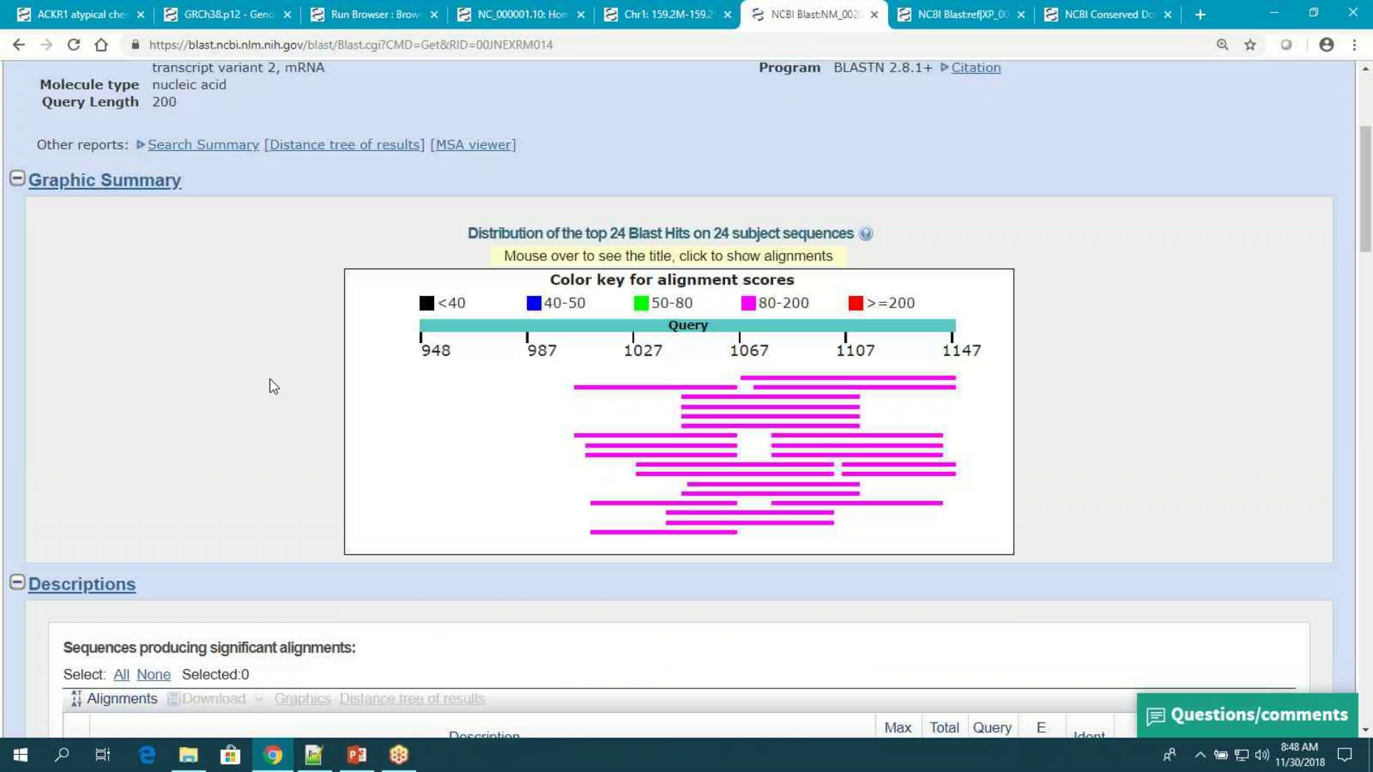
pyautogui.scroll(-1, 270, 386)
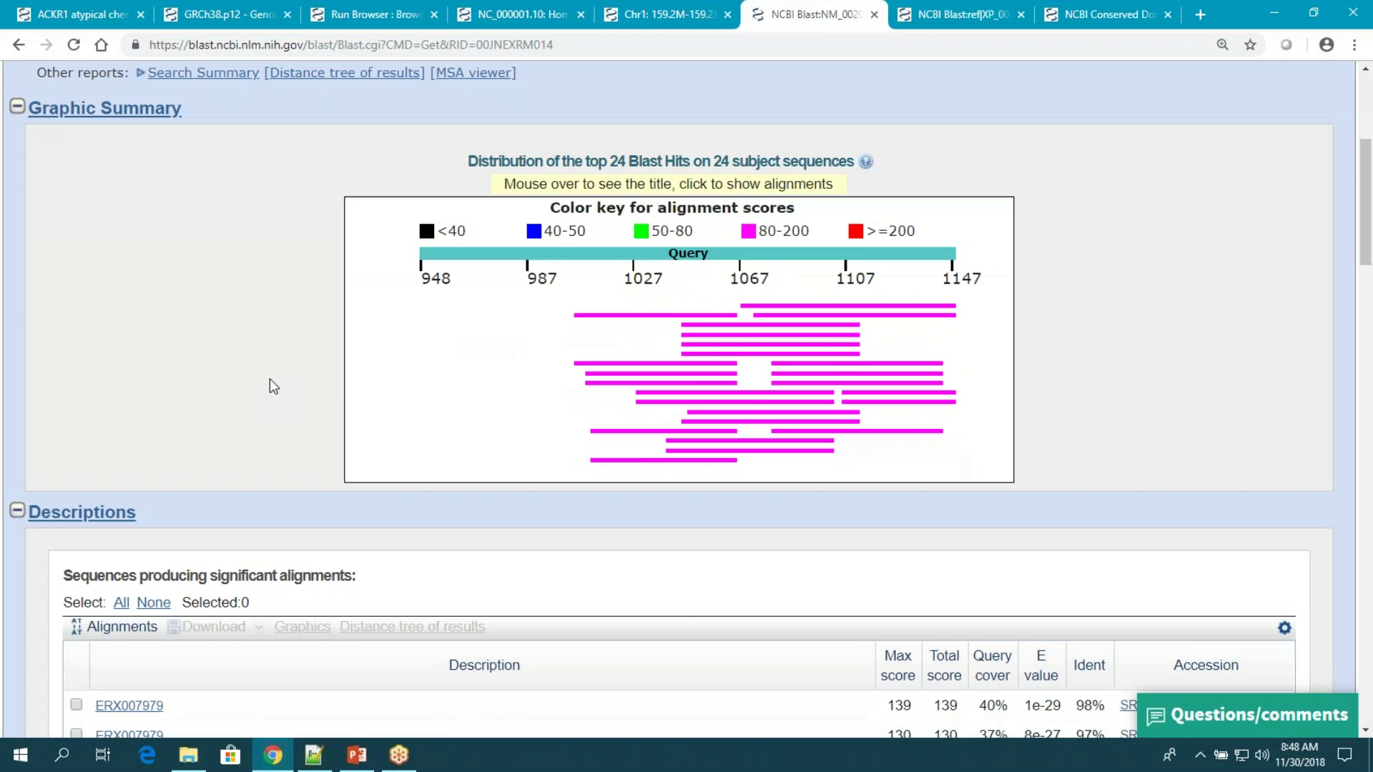
pyautogui.scroll(3, 269, 379)
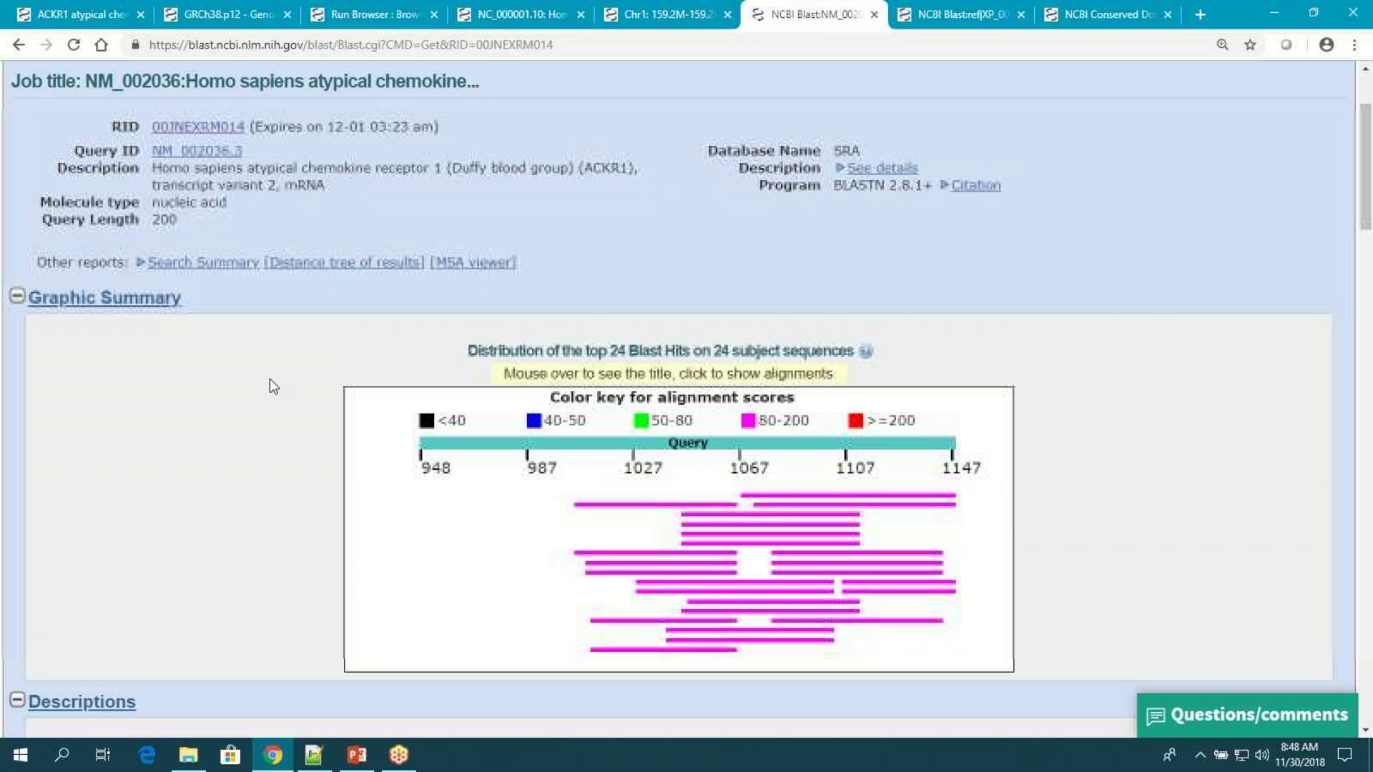
pyautogui.scroll(2, 269, 379)
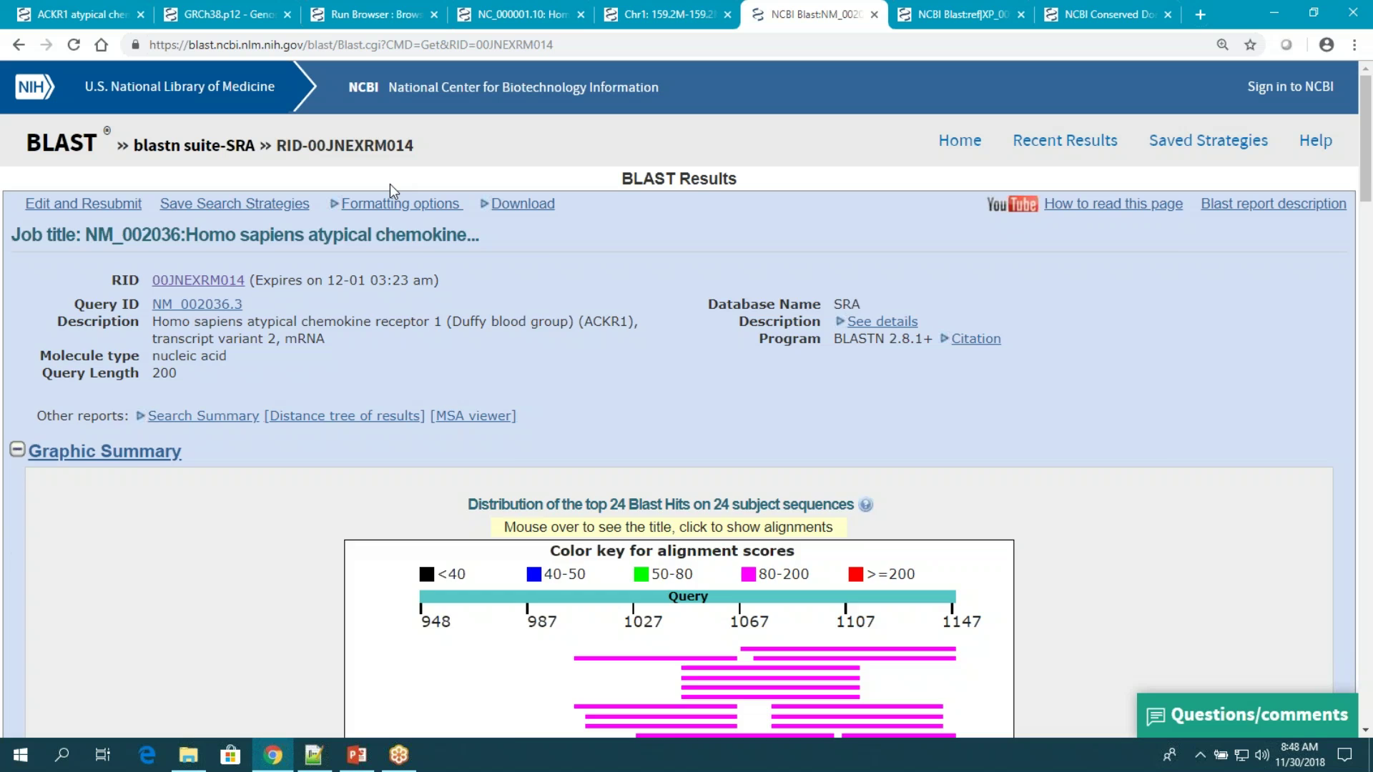
# Set the report's Alignment View to 'Pairwise with dots for identities'.
pyautogui.click(393, 203)
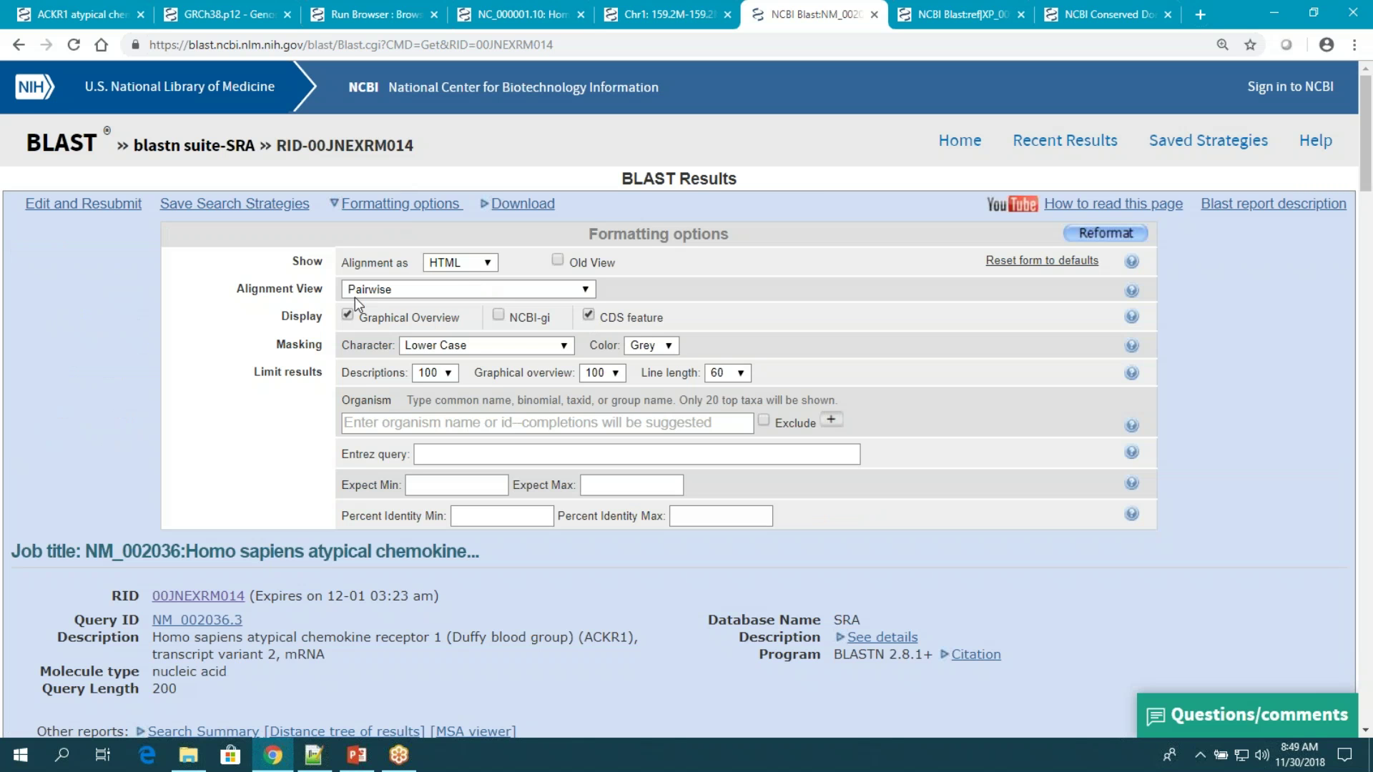
pyautogui.click(586, 290)
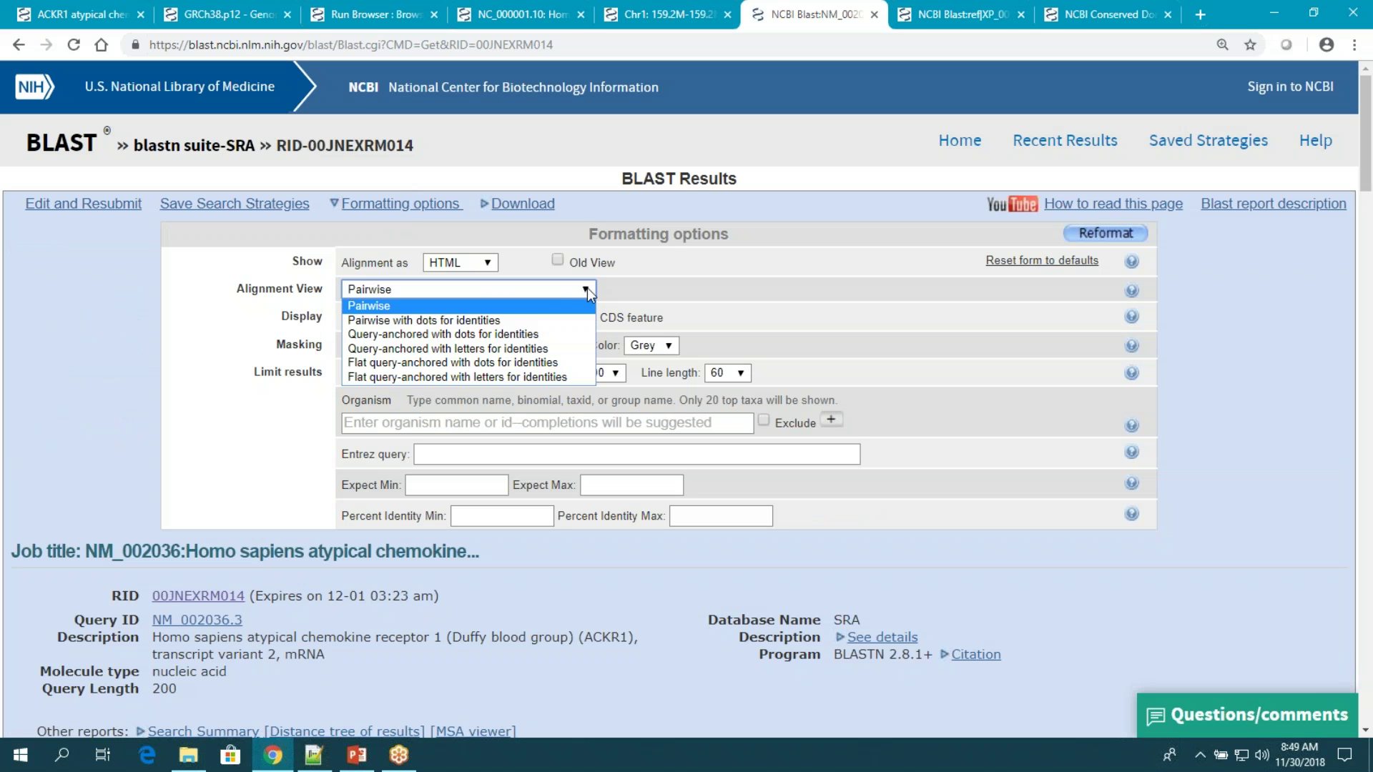
pyautogui.click(506, 321)
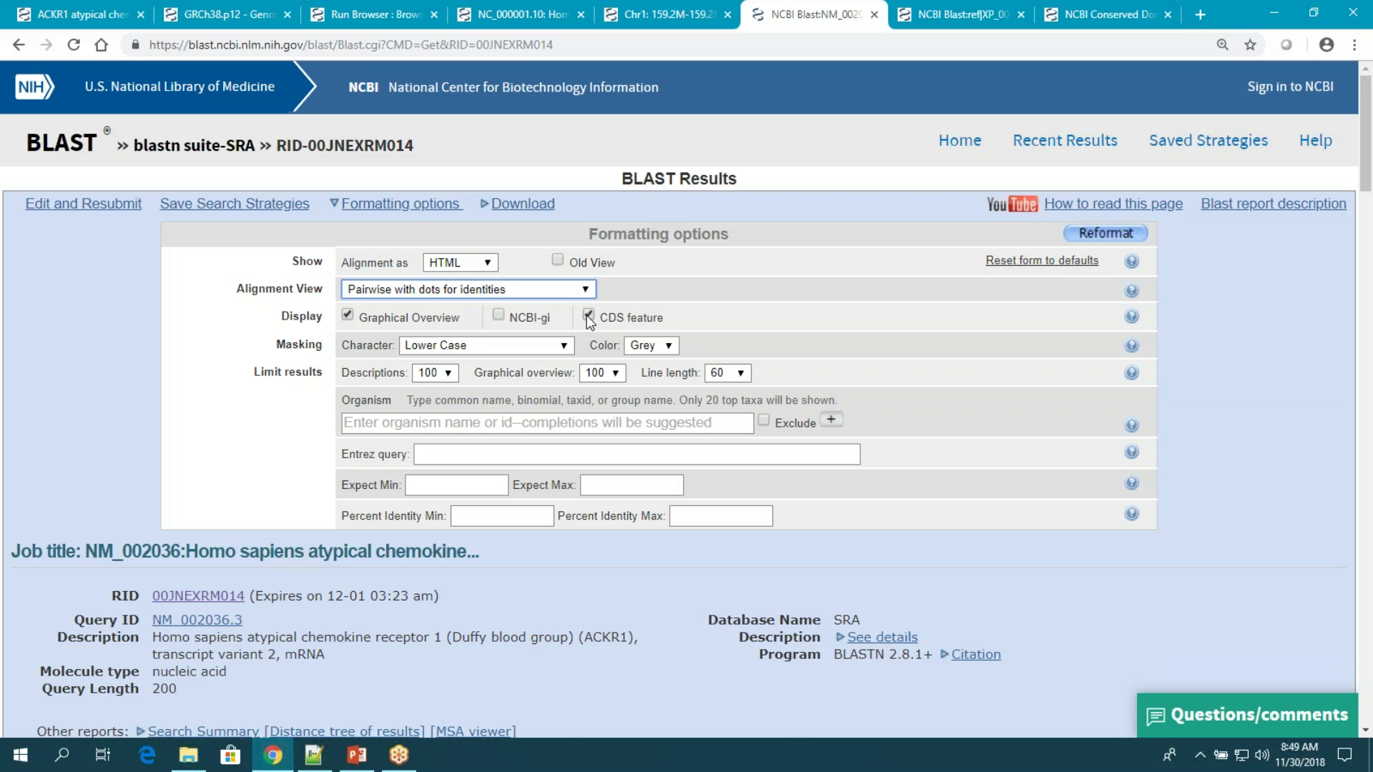
pyautogui.scroll(-1, 588, 321)
pyautogui.scroll(-3, 411, 386)
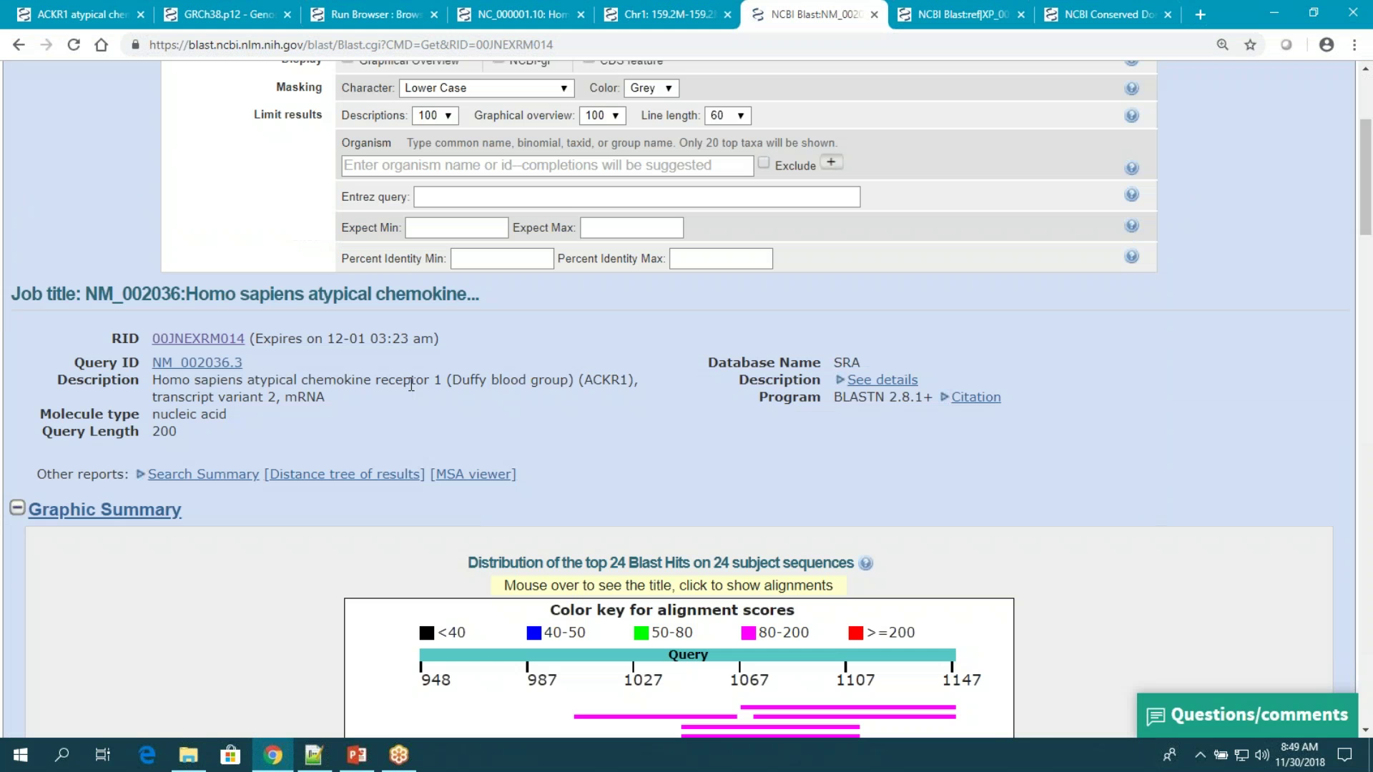
pyautogui.scroll(-1, 412, 384)
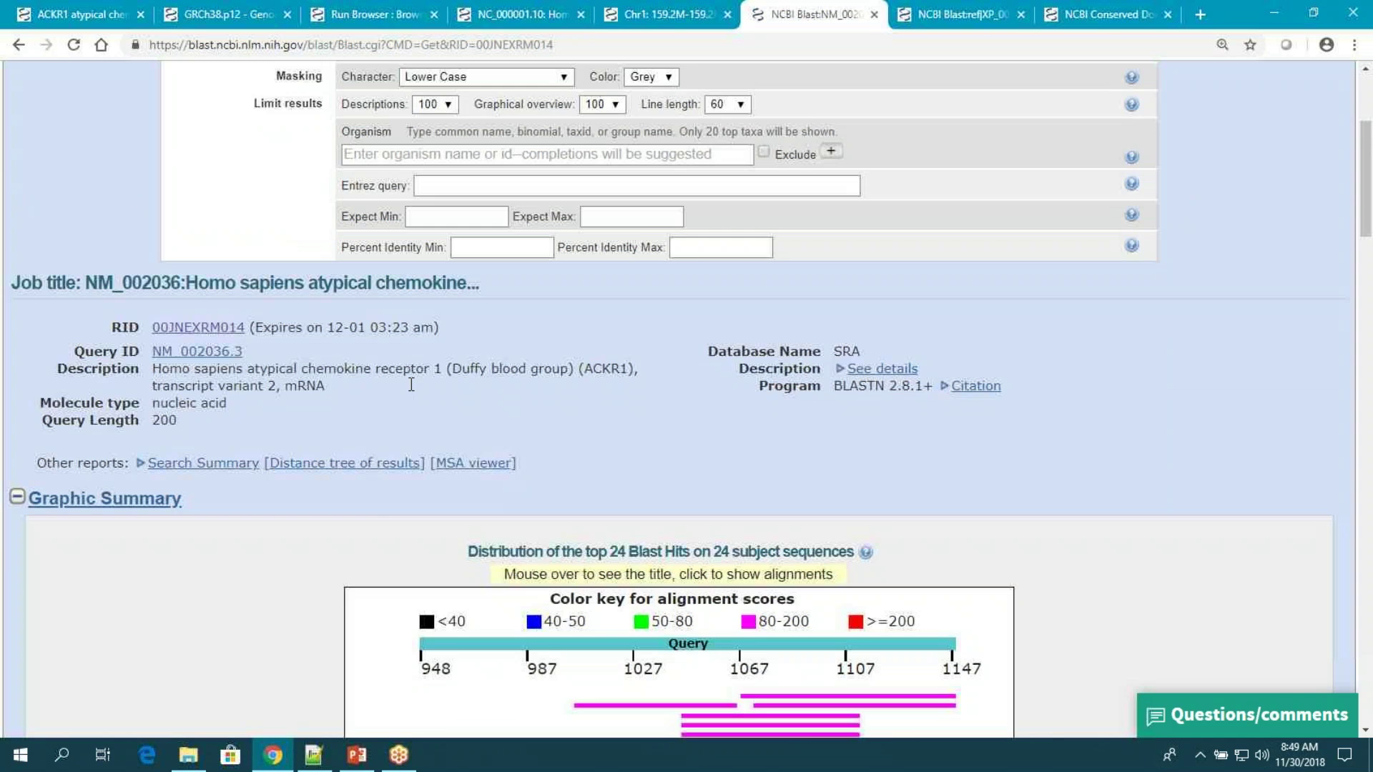
pyautogui.scroll(-4, 762, 572)
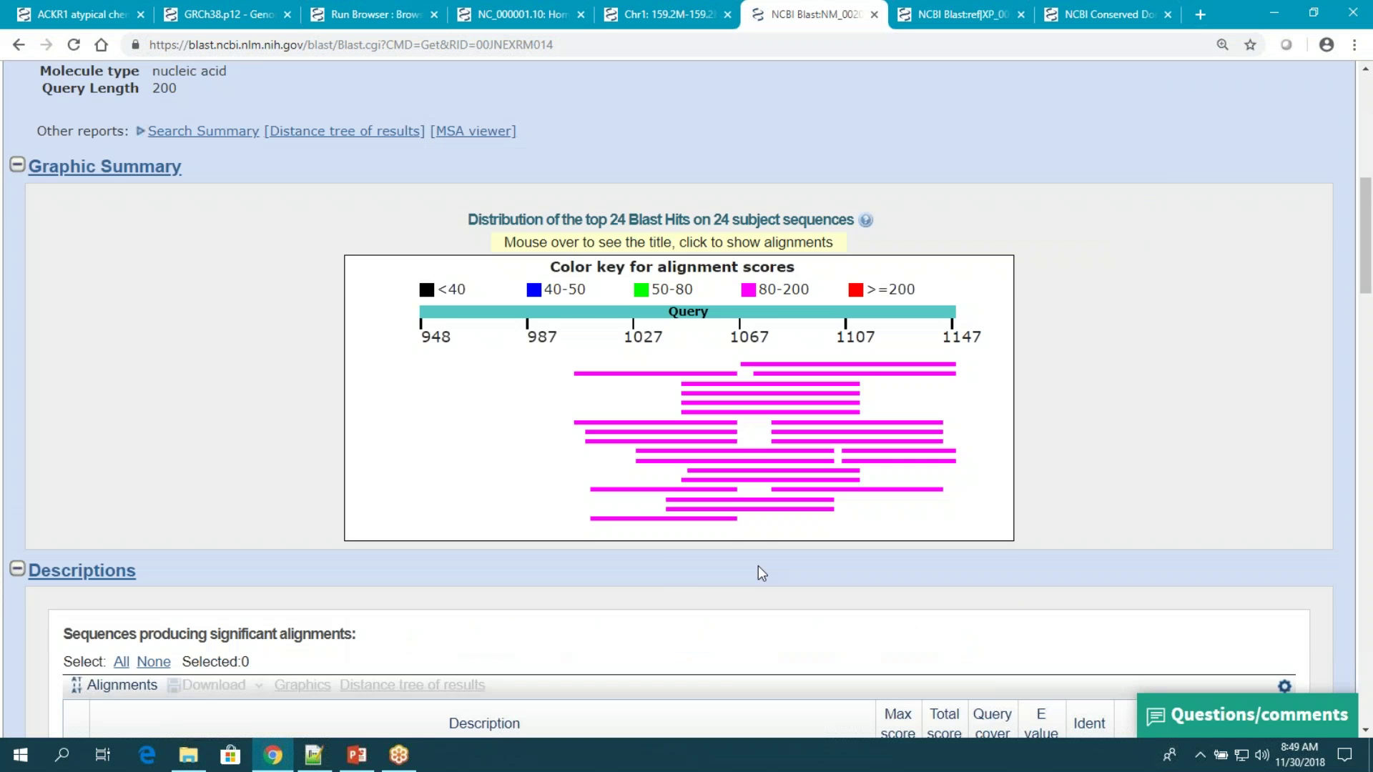
pyautogui.scroll(1, 758, 570)
pyautogui.scroll(7, 290, 236)
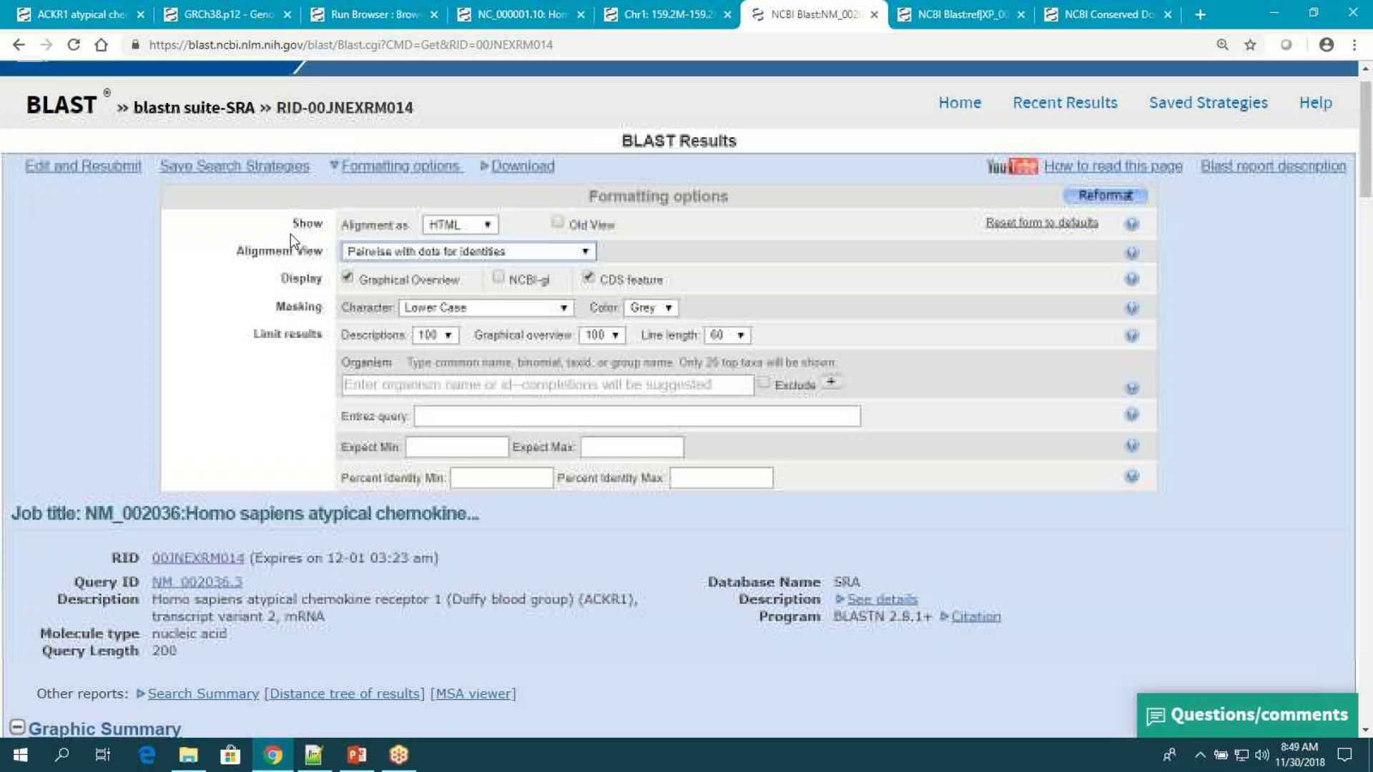
pyautogui.scroll(1, 291, 236)
# Reformat the report and review dotted alignments such as ERR019677 and ERR019672 at 99% identity.
pyautogui.click(1117, 236)
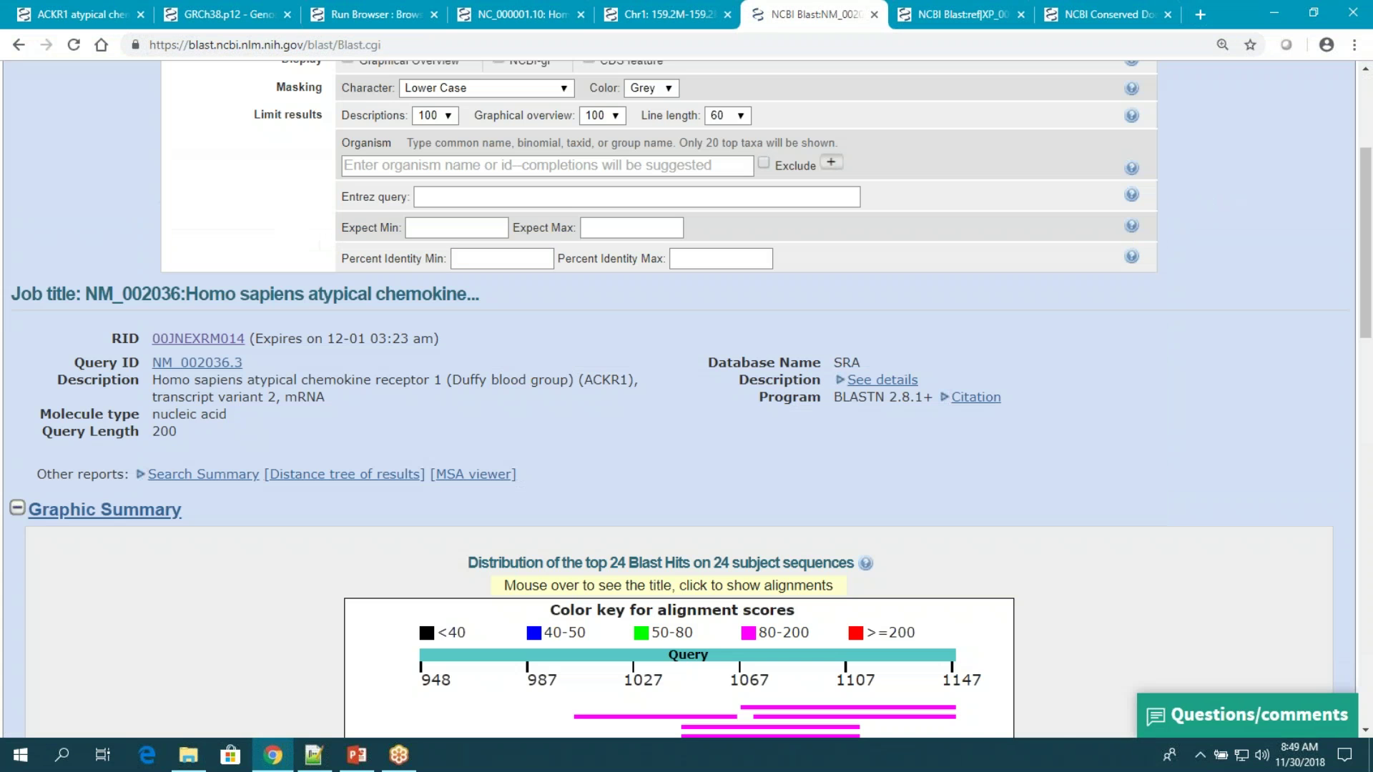
pyautogui.scroll(-6, 687, 401)
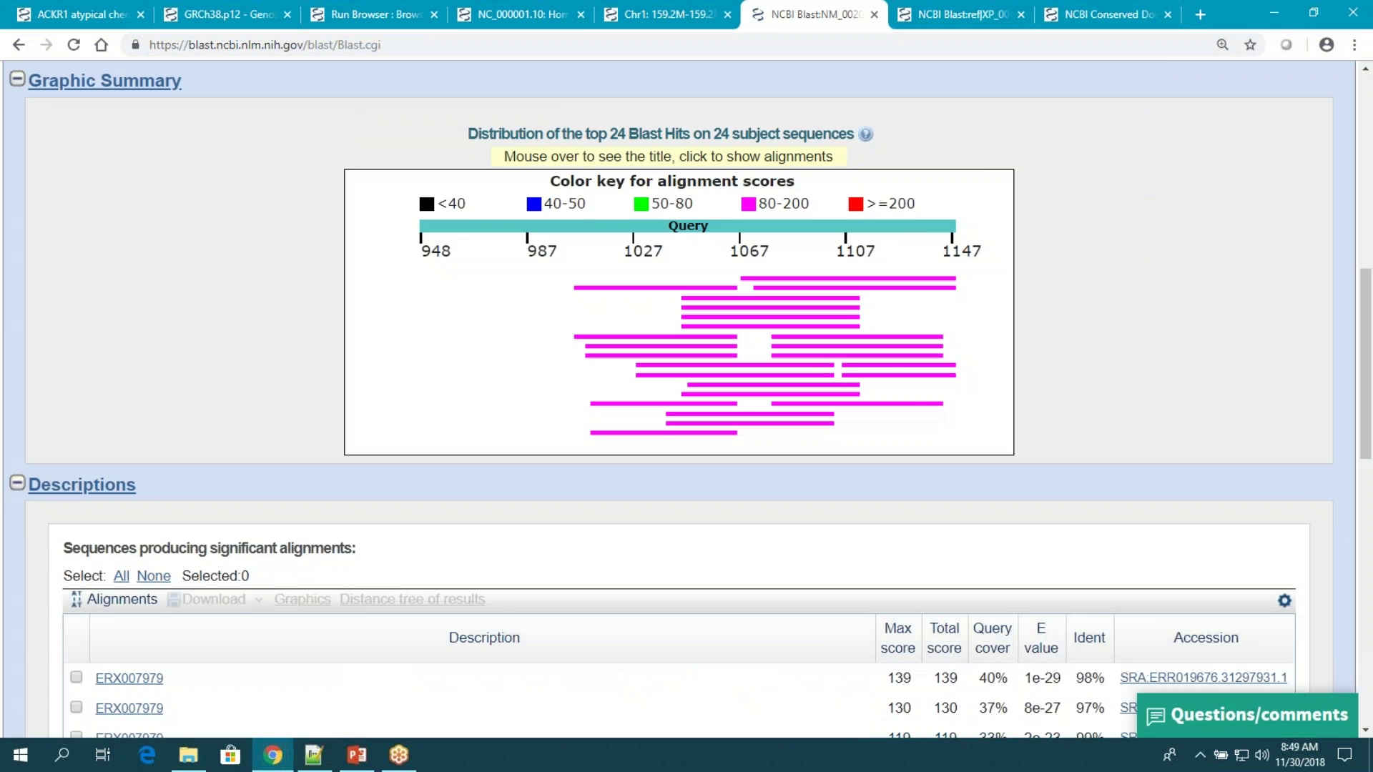
pyautogui.scroll(-10, 687, 401)
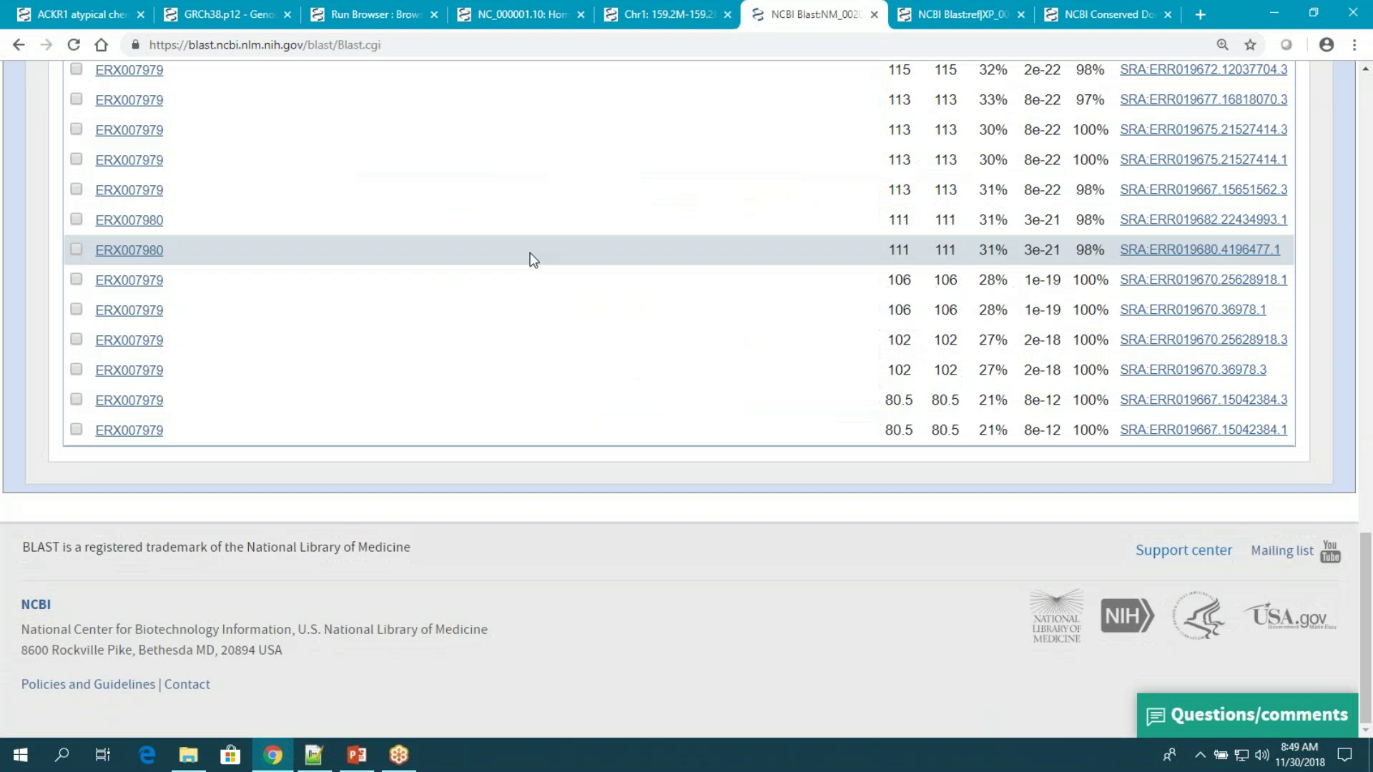
pyautogui.scroll(-3, 529, 252)
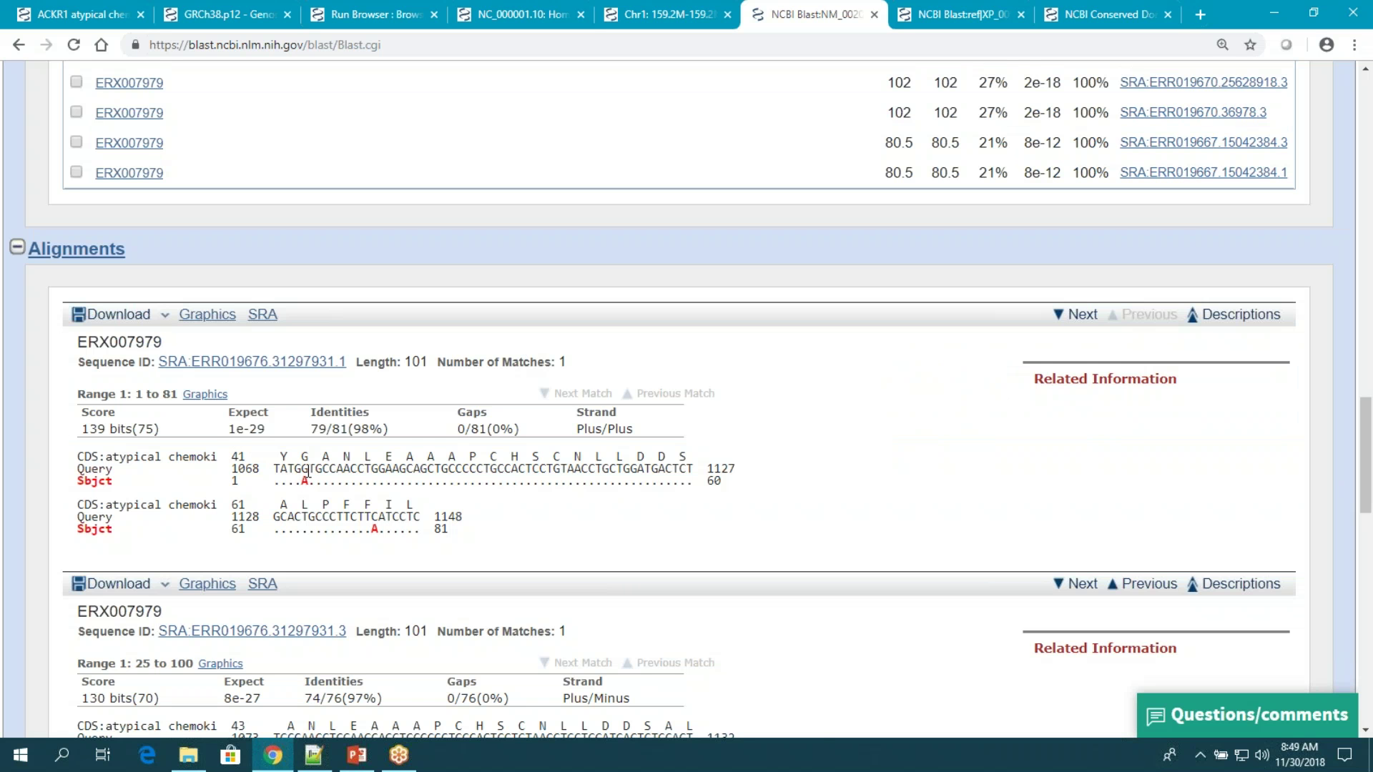
pyautogui.scroll(-1, 308, 474)
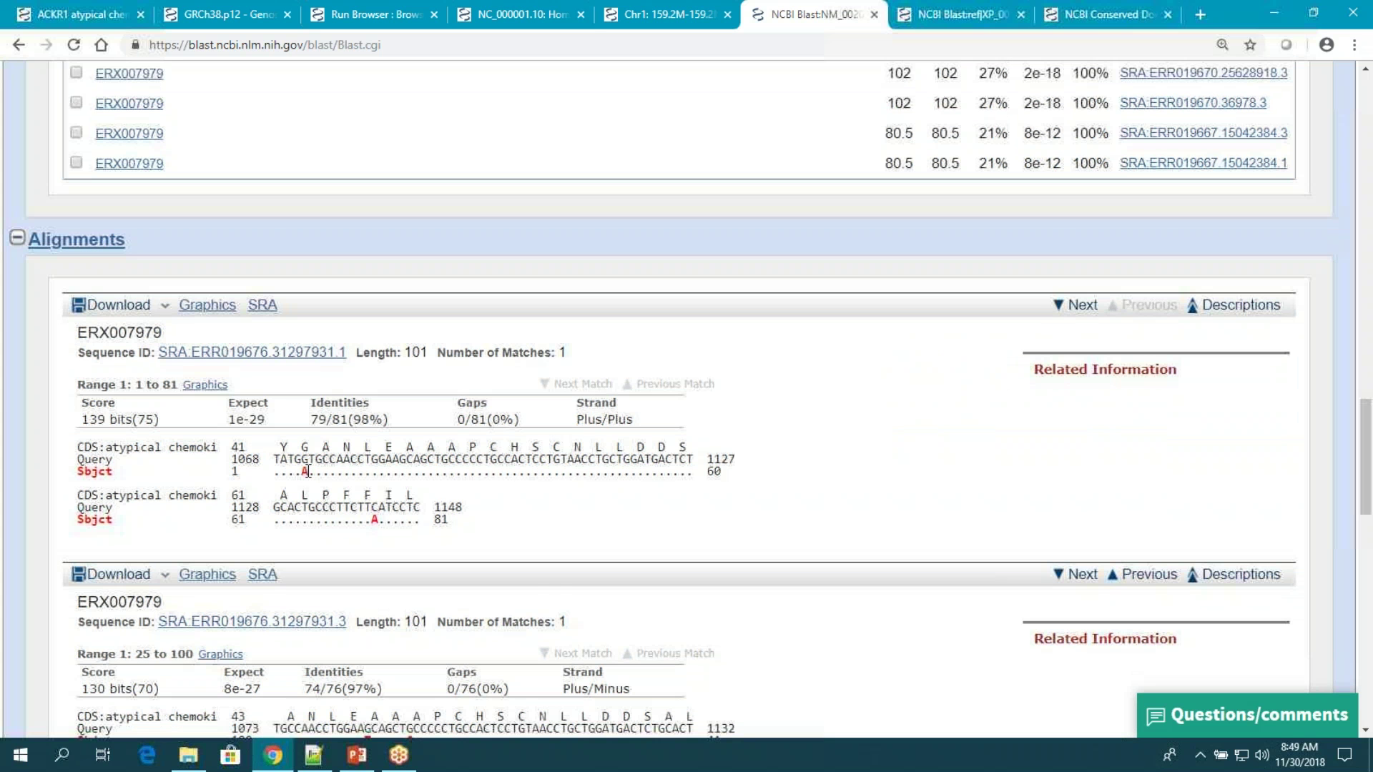
pyautogui.scroll(-1, 307, 472)
pyautogui.scroll(-3, 306, 465)
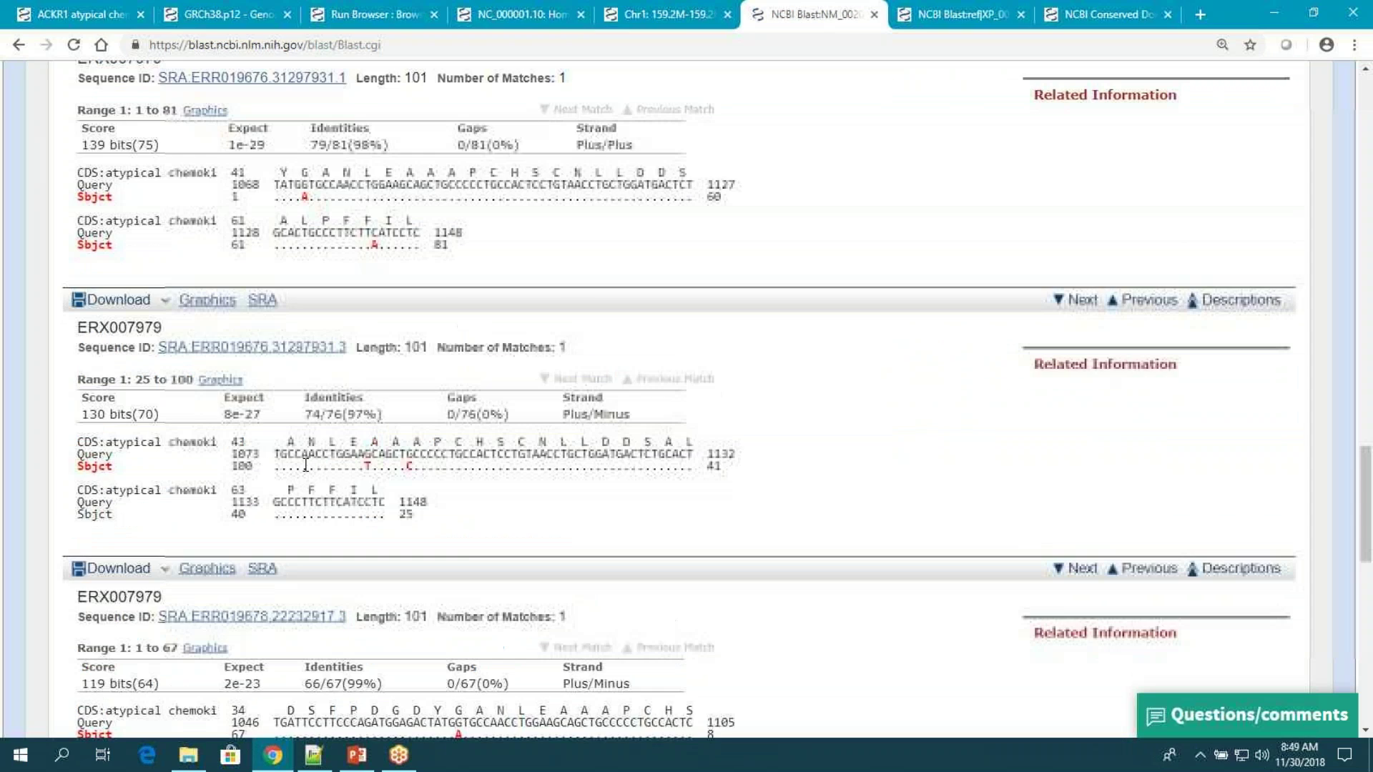
pyautogui.scroll(-5, 306, 465)
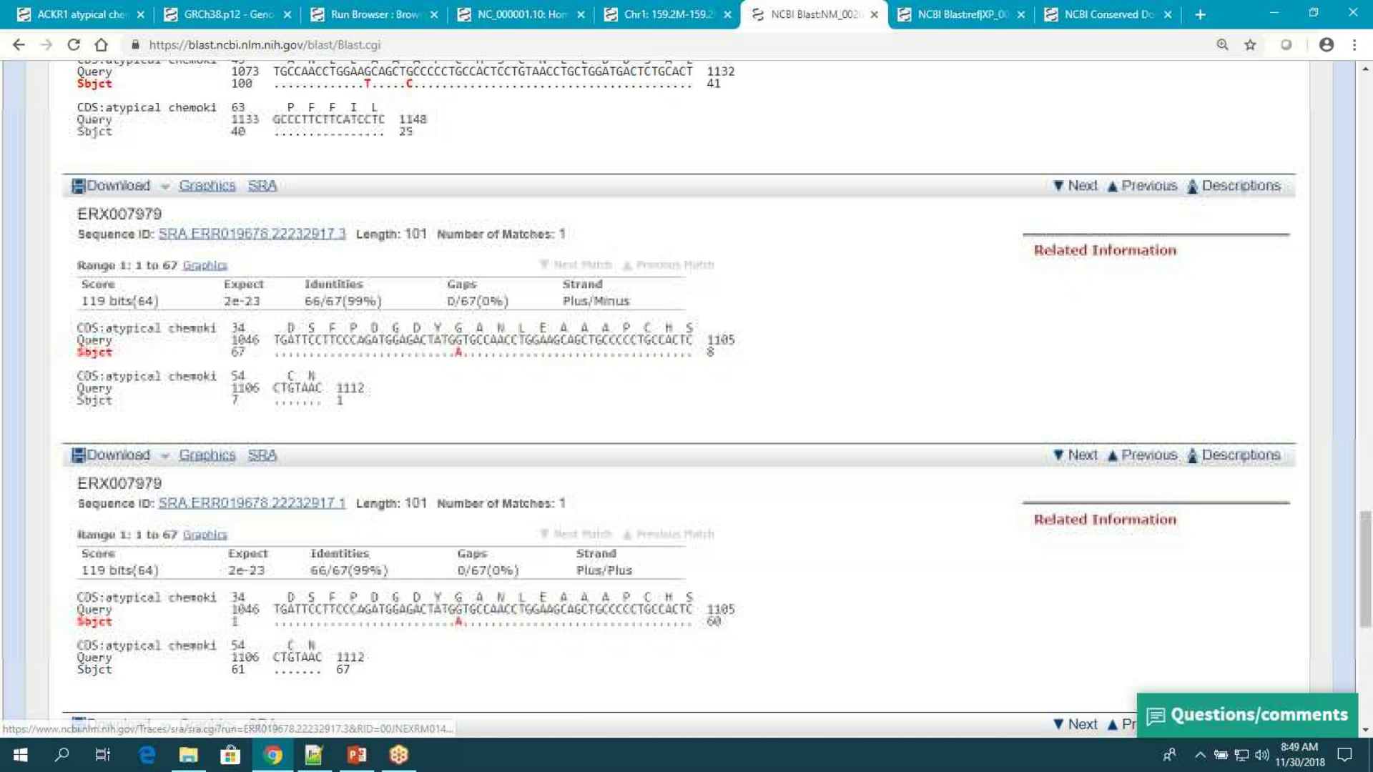
pyautogui.scroll(-1, 465, 236)
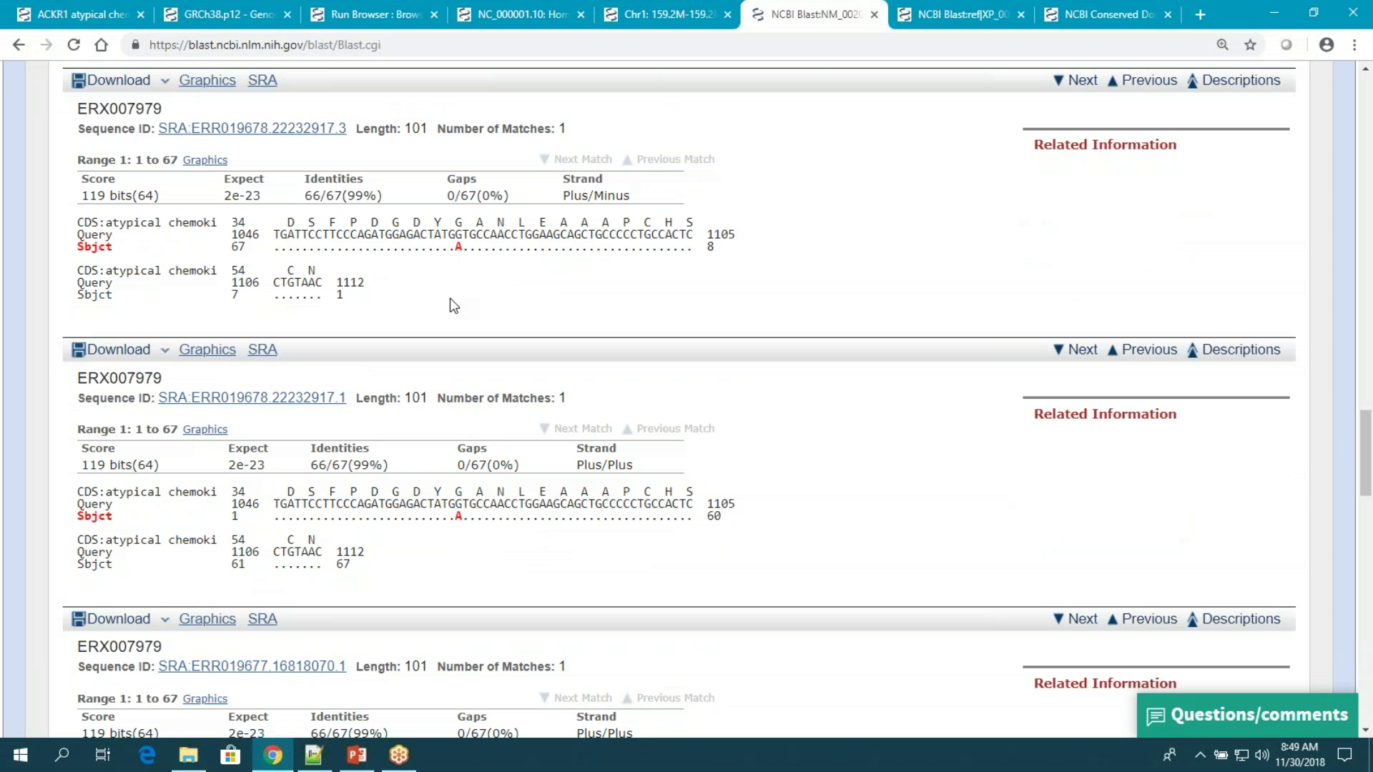
pyautogui.scroll(-1, 449, 298)
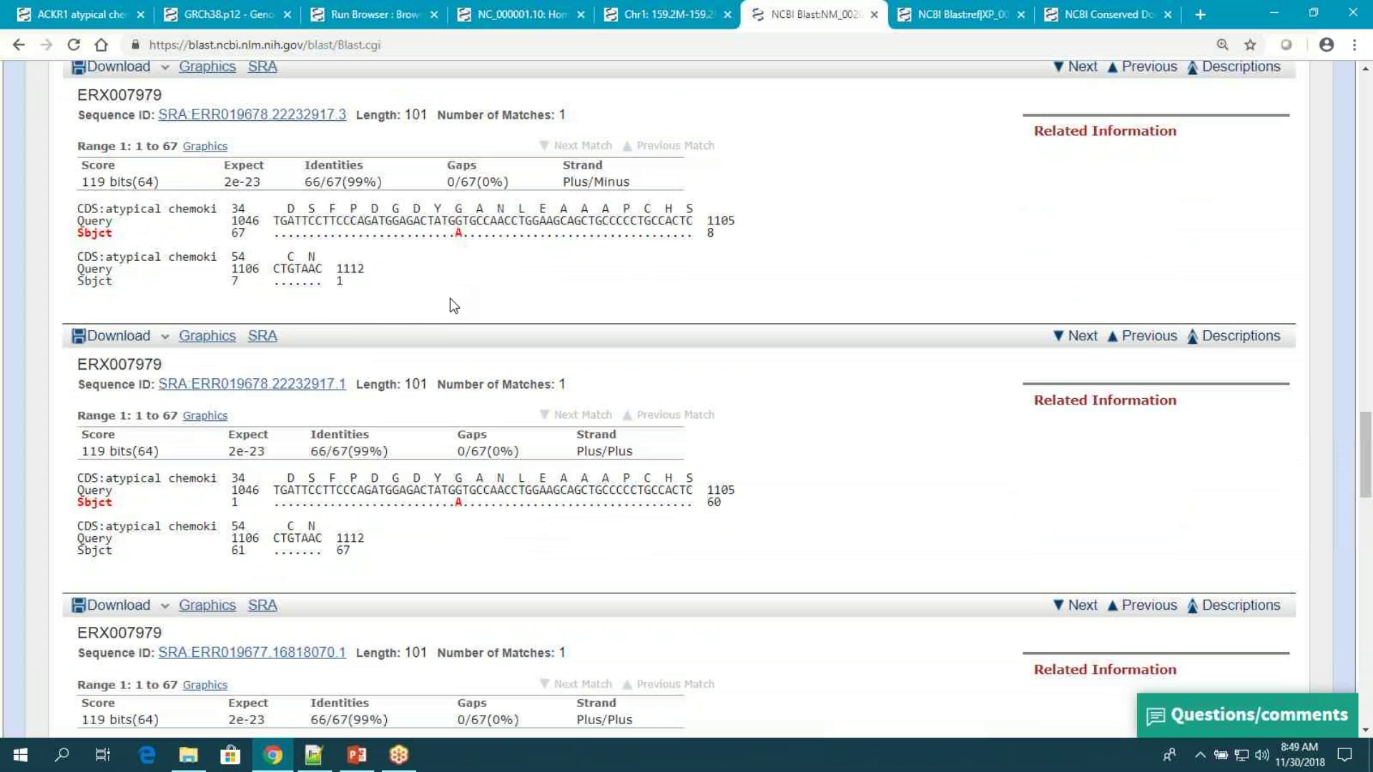
pyautogui.scroll(-2, 449, 298)
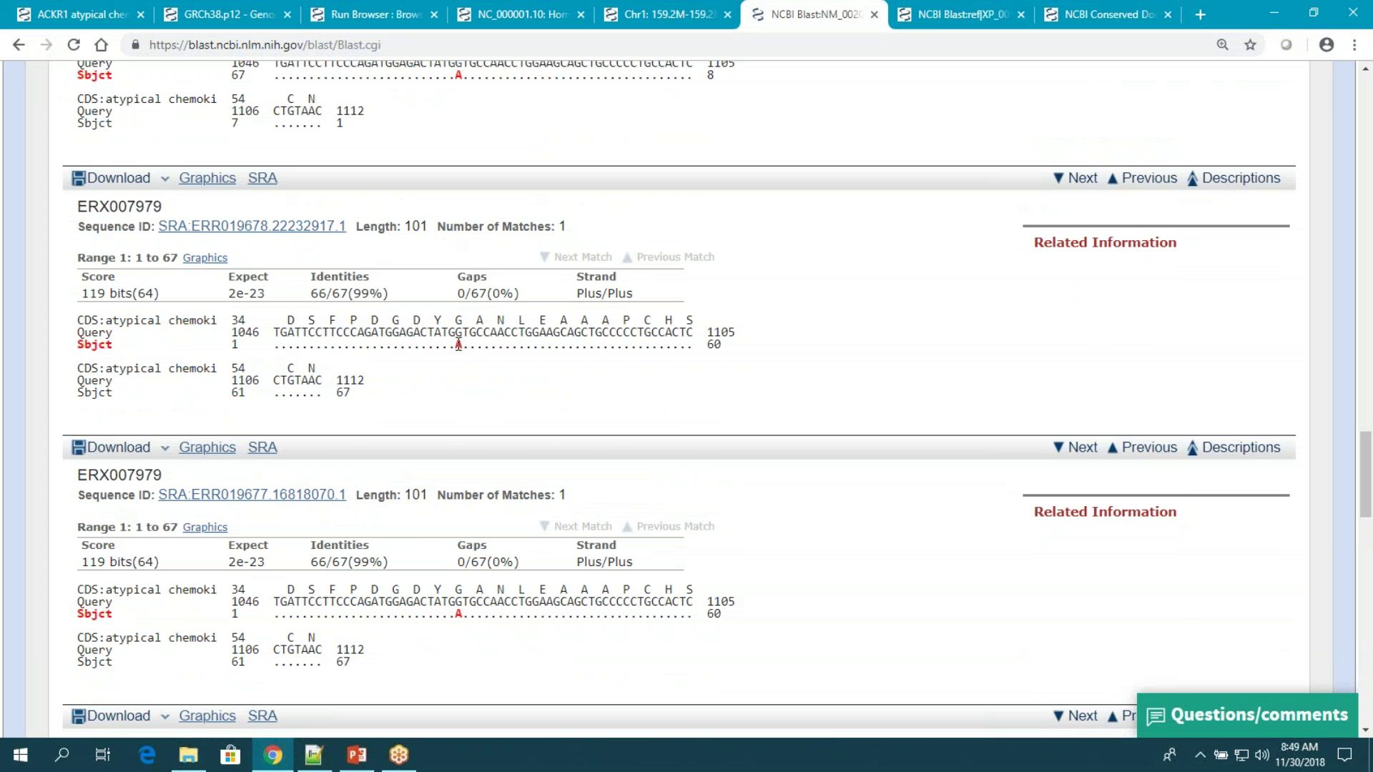
pyautogui.scroll(-1, 459, 346)
pyautogui.scroll(-1, 679, 399)
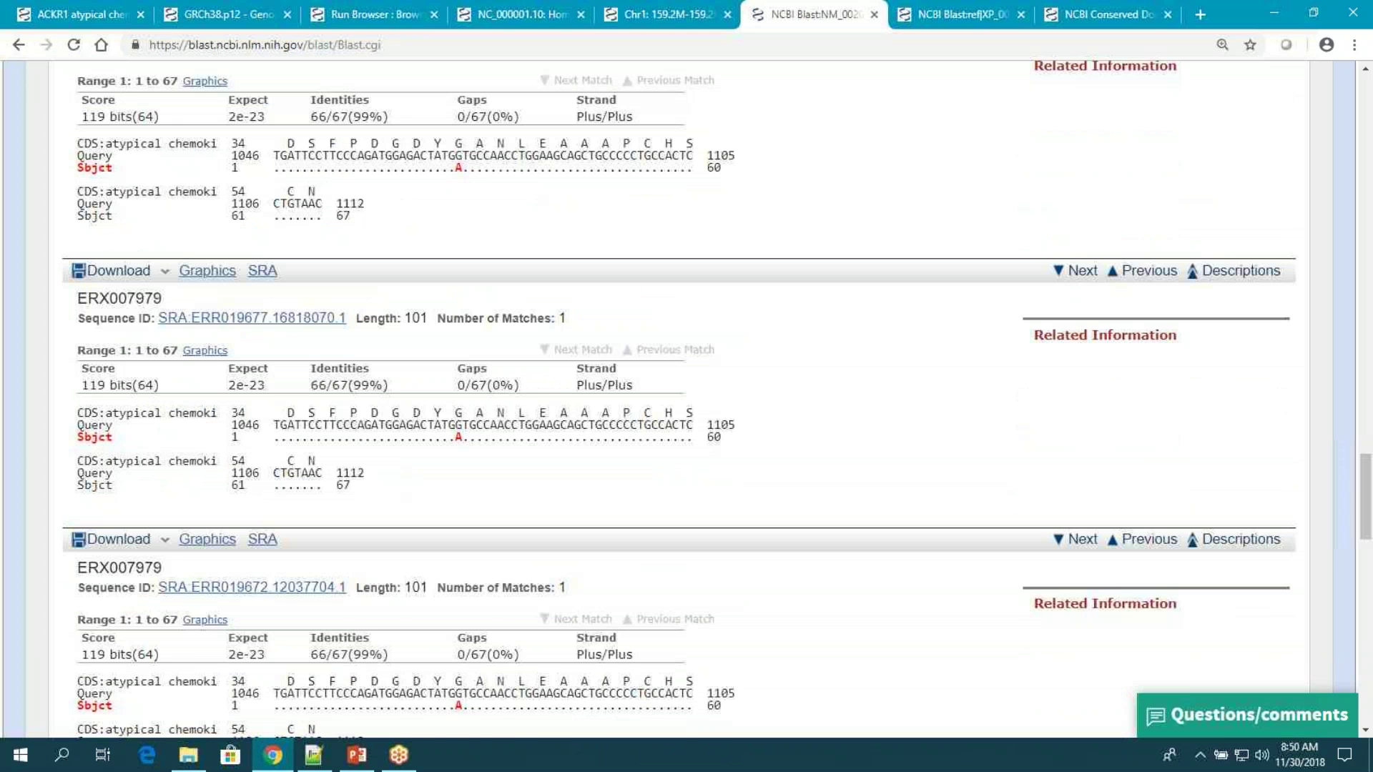
pyautogui.scroll(-6, 680, 399)
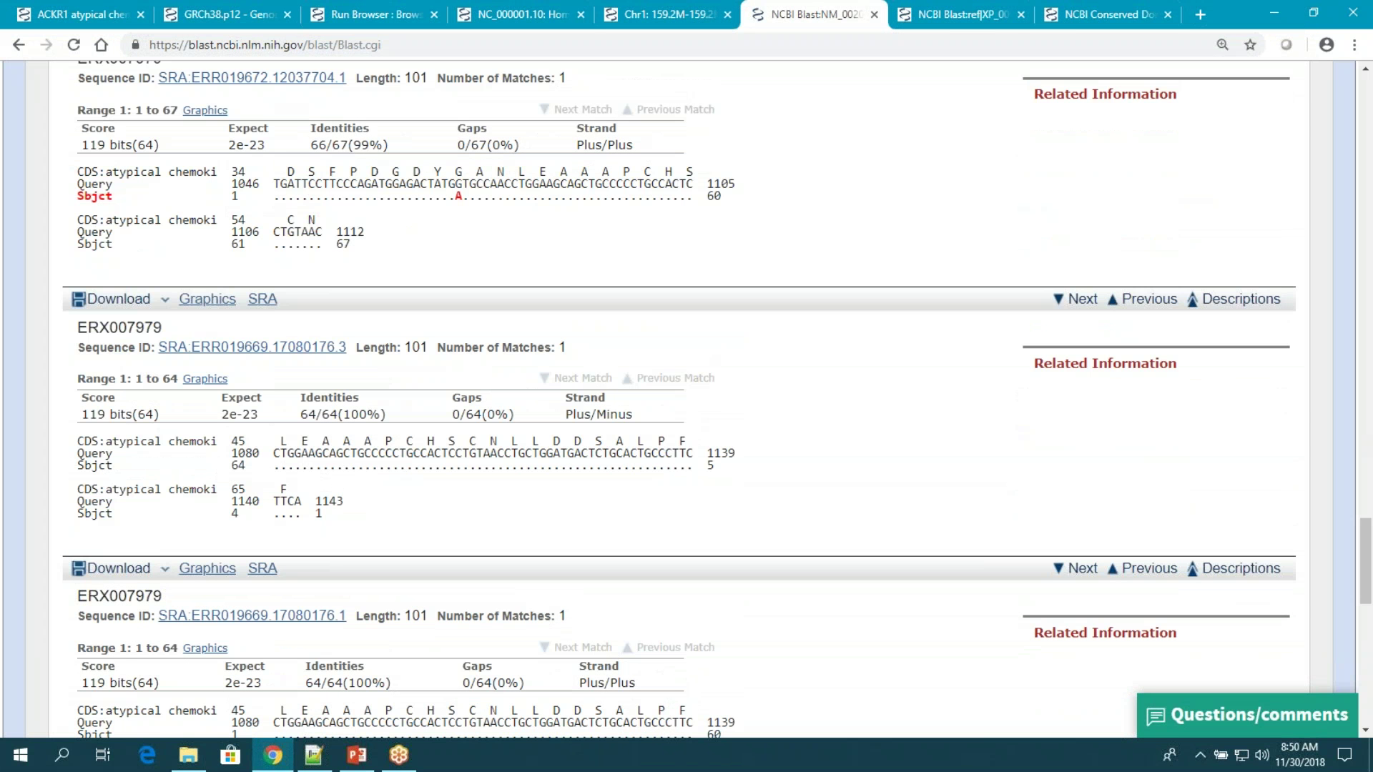
pyautogui.scroll(-5, 679, 399)
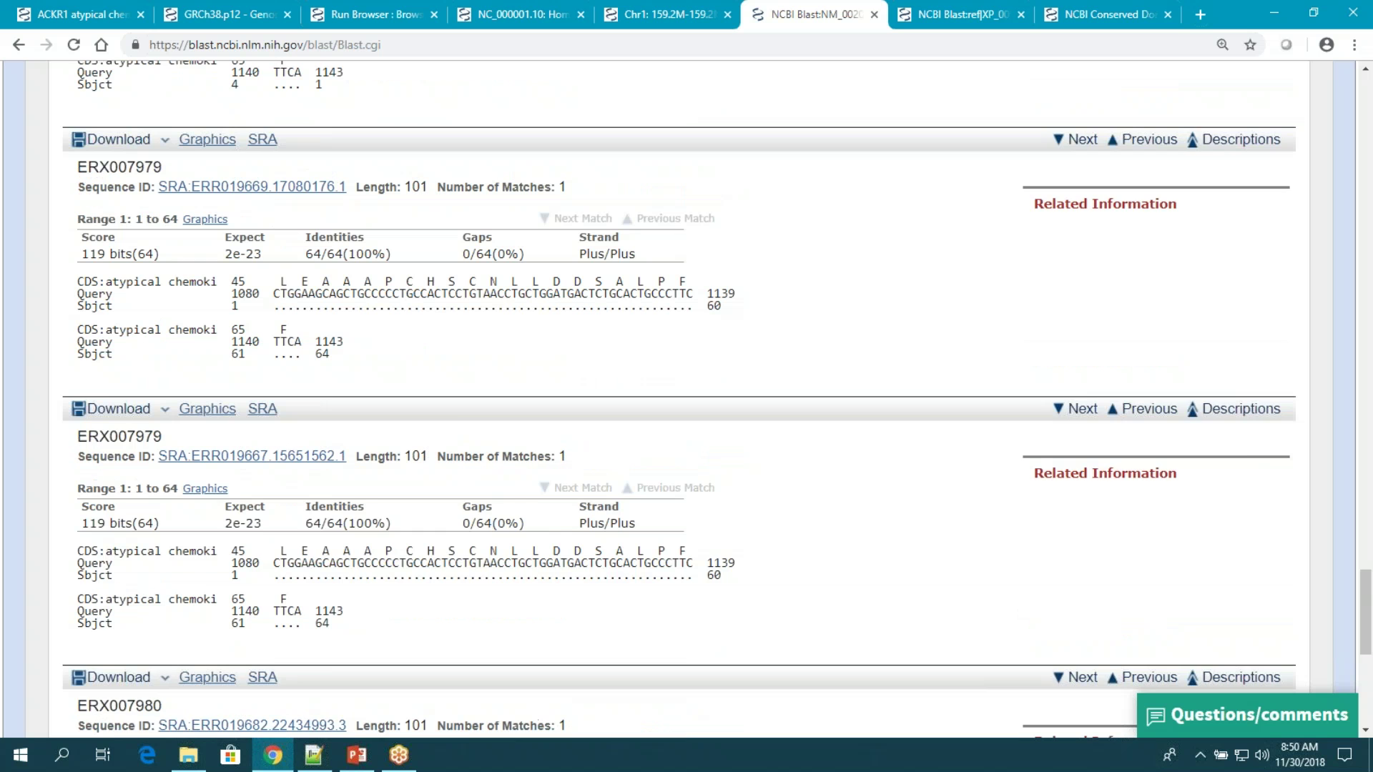
pyautogui.scroll(-3, 446, 414)
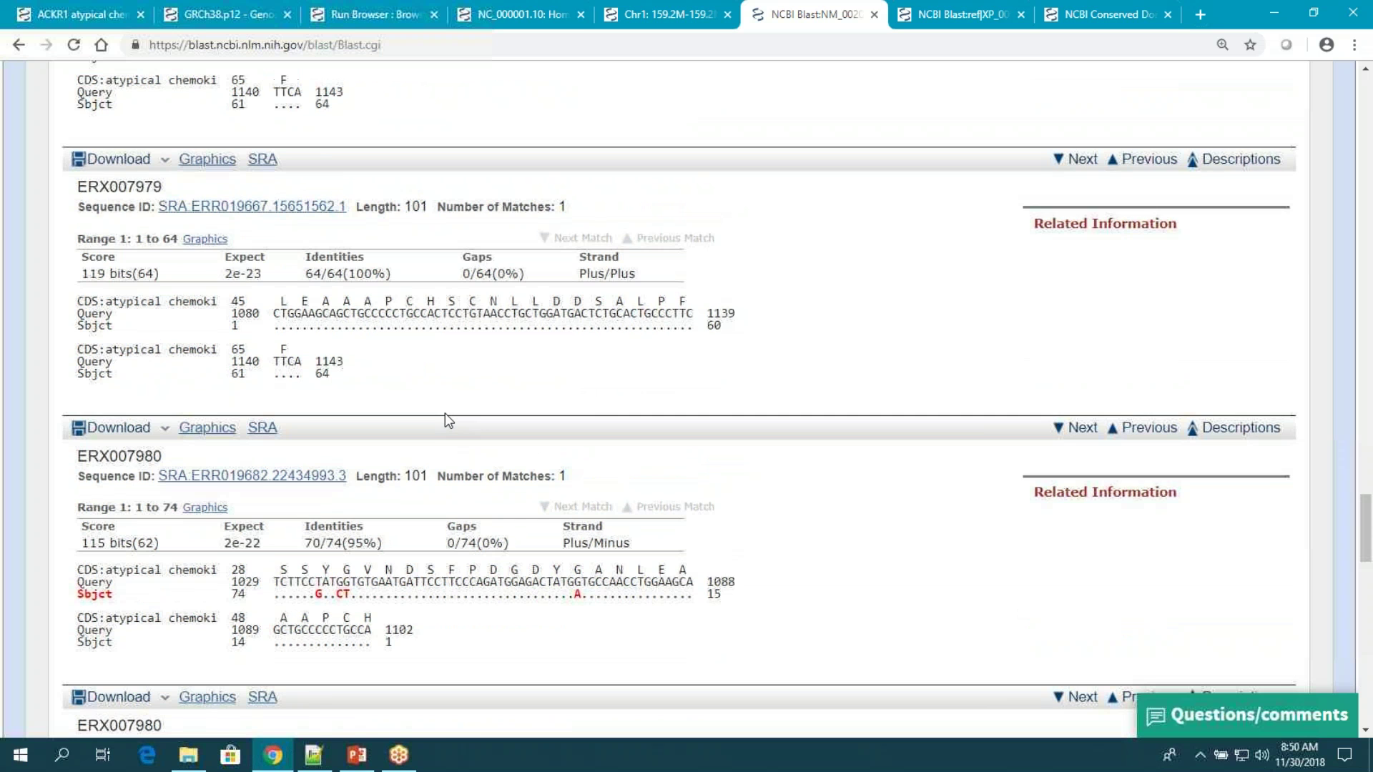
pyautogui.scroll(5, 445, 414)
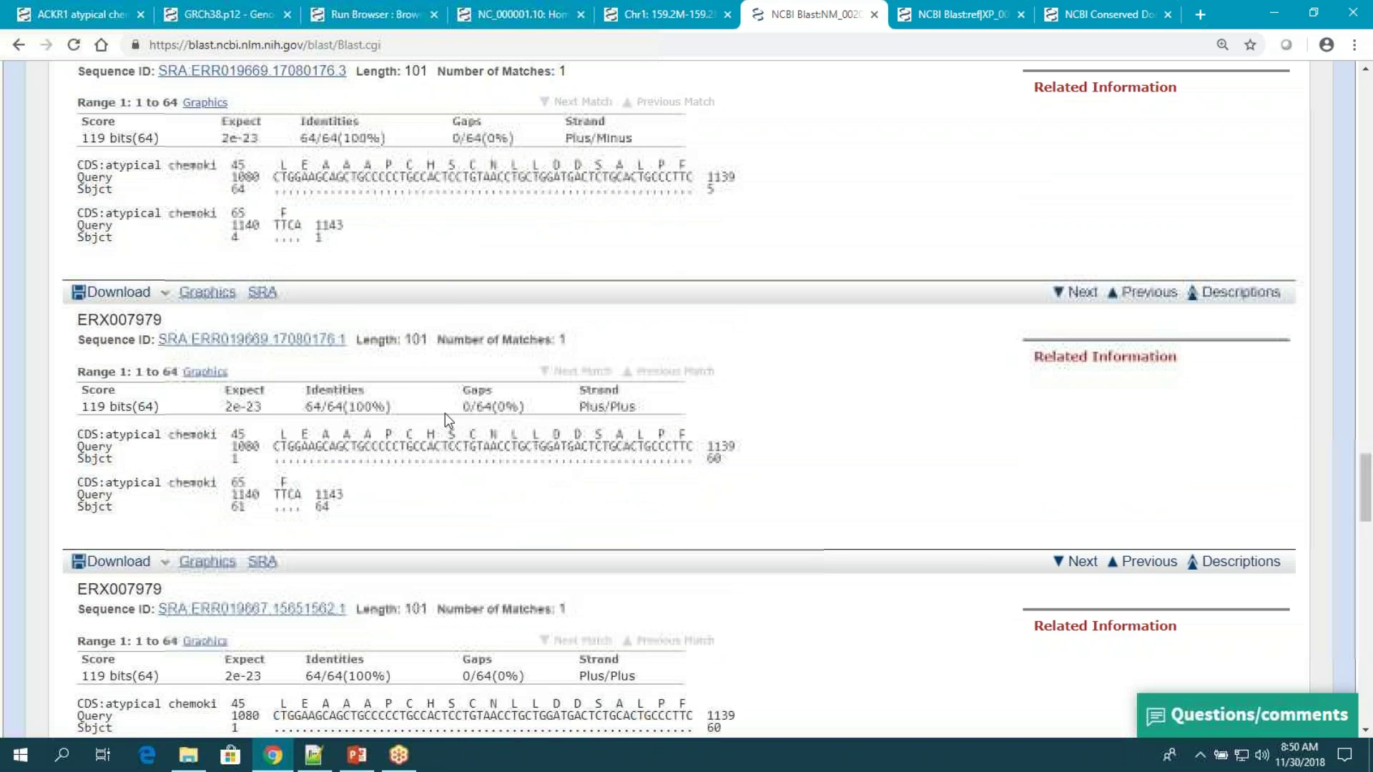
pyautogui.scroll(8, 445, 413)
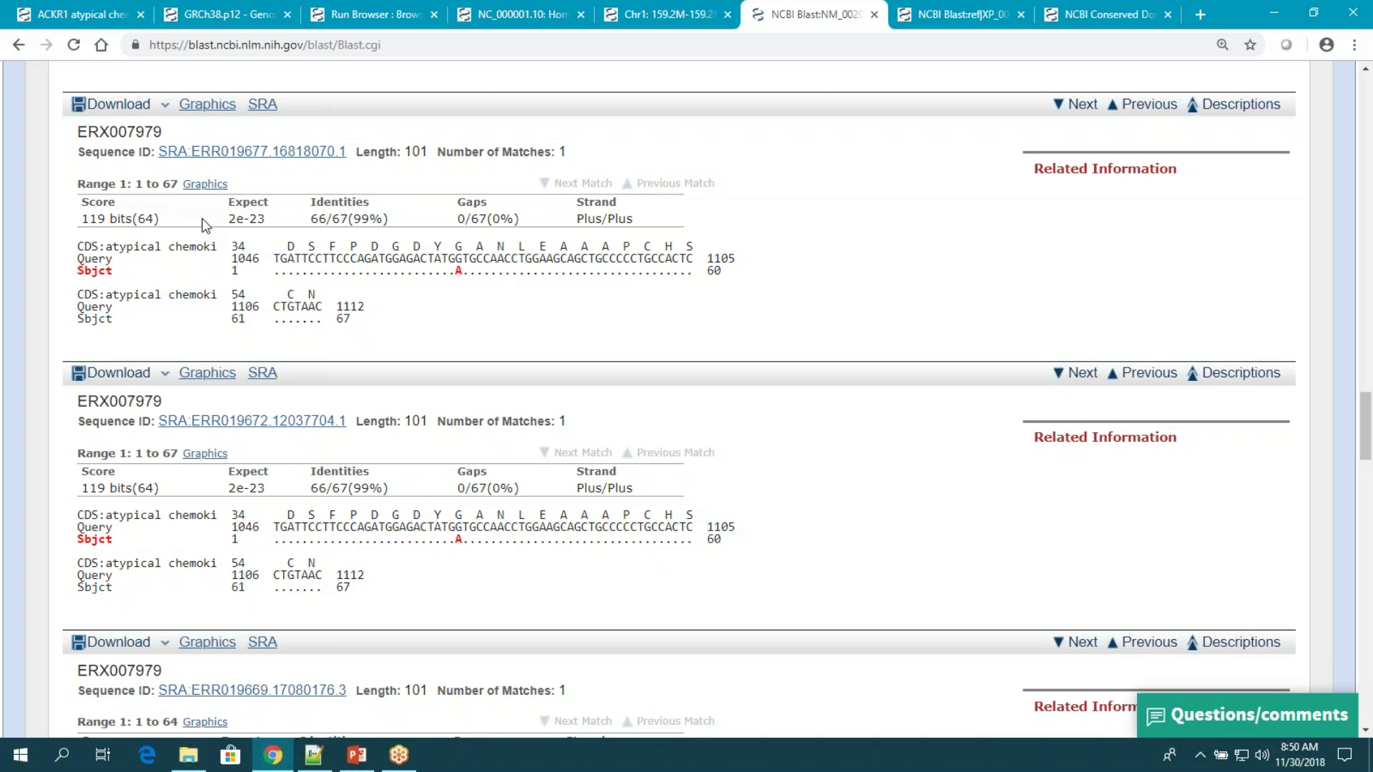
# List all 146 ACKR1 orthologs from the human ACKR1 gene record.
pyautogui.click(76, 13)
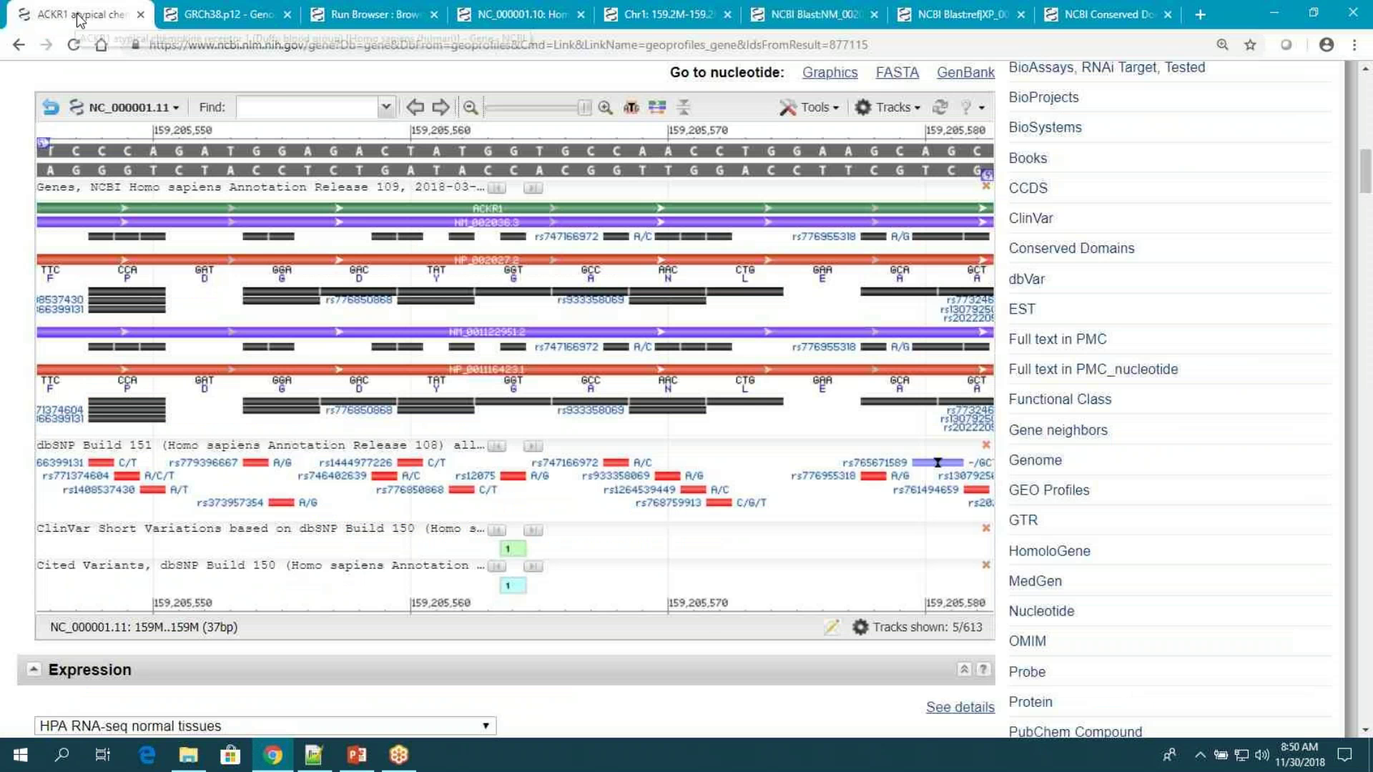
pyautogui.scroll(6, 501, 401)
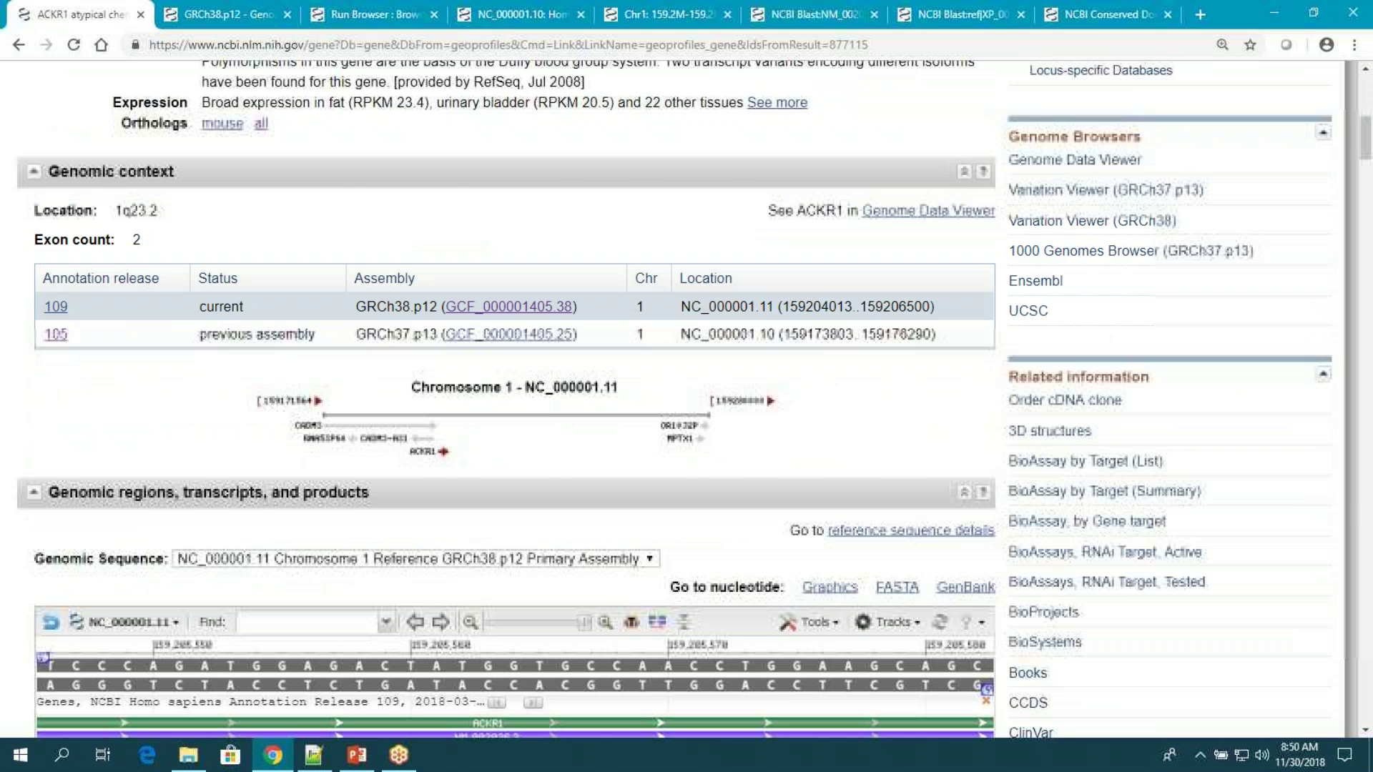
pyautogui.scroll(2, 933, 254)
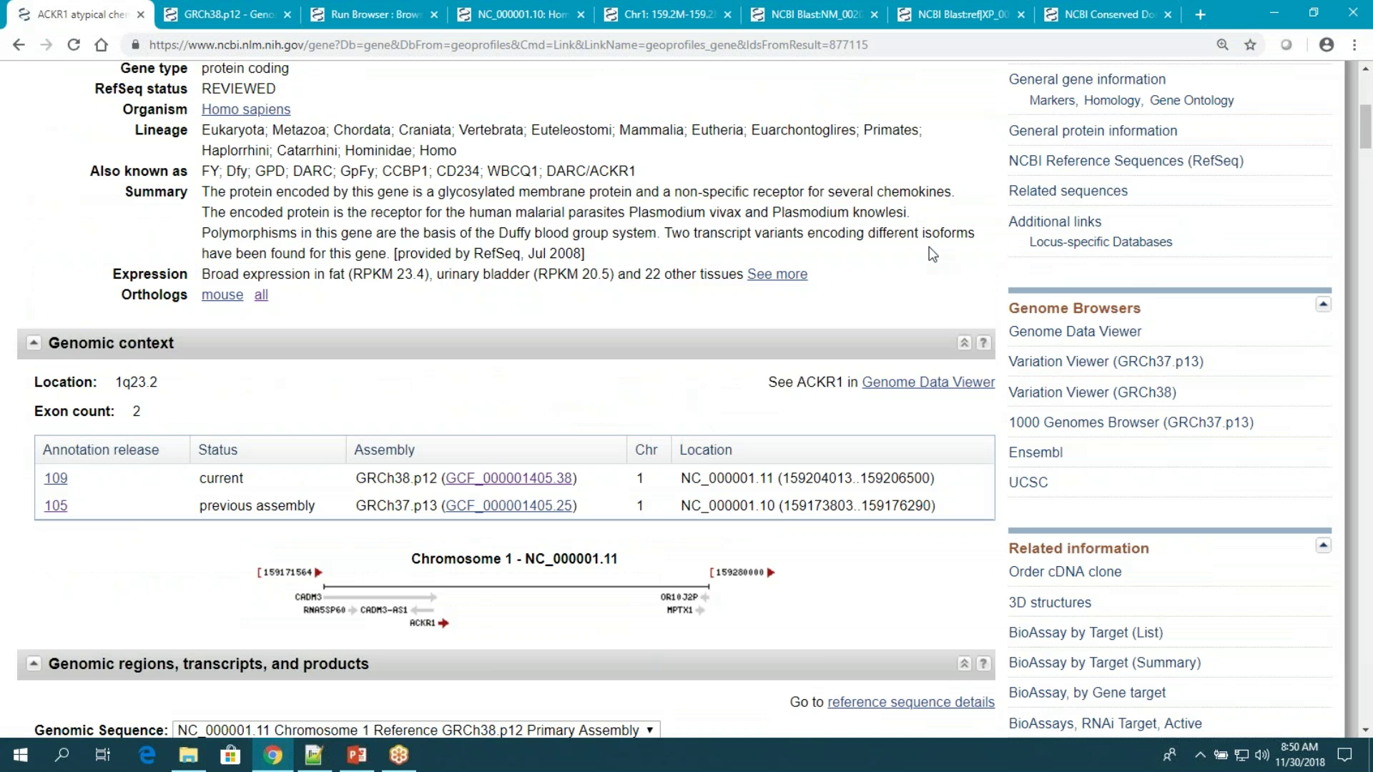
pyautogui.scroll(4, 929, 256)
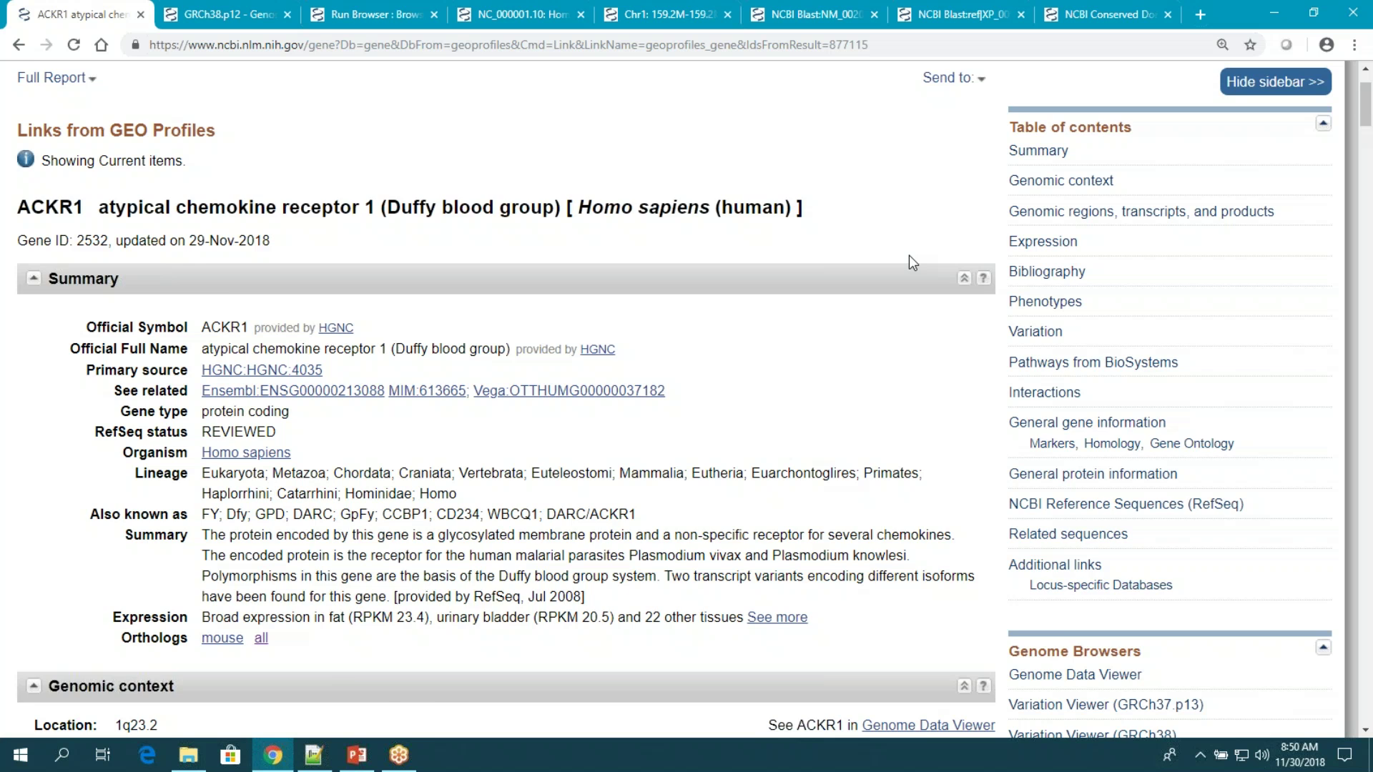
pyautogui.scroll(-1, 909, 256)
pyautogui.click(261, 554)
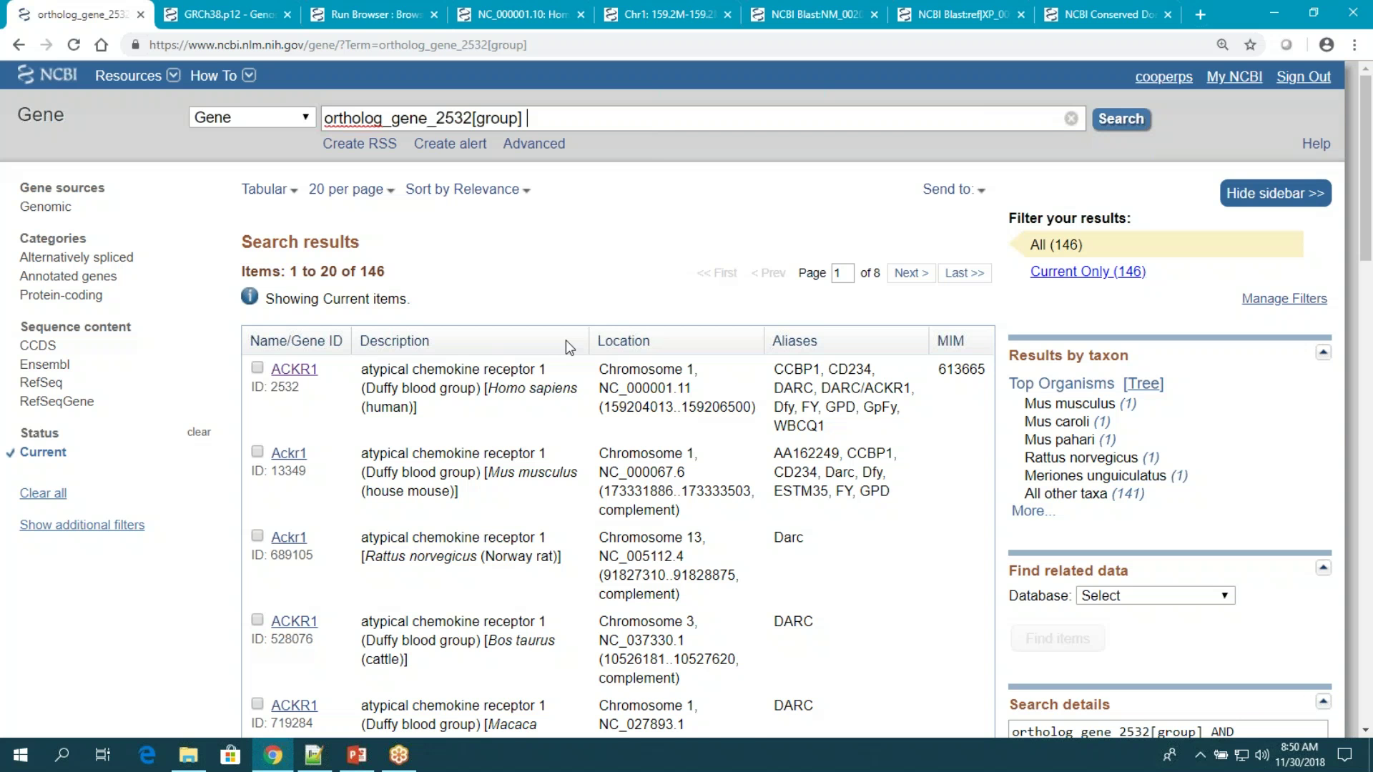
# Open the Macaca mulatta (rhesus monkey) ACKR1 gene record from the ortholog list.
pyautogui.scroll(-1, 565, 346)
pyautogui.scroll(-2, 565, 340)
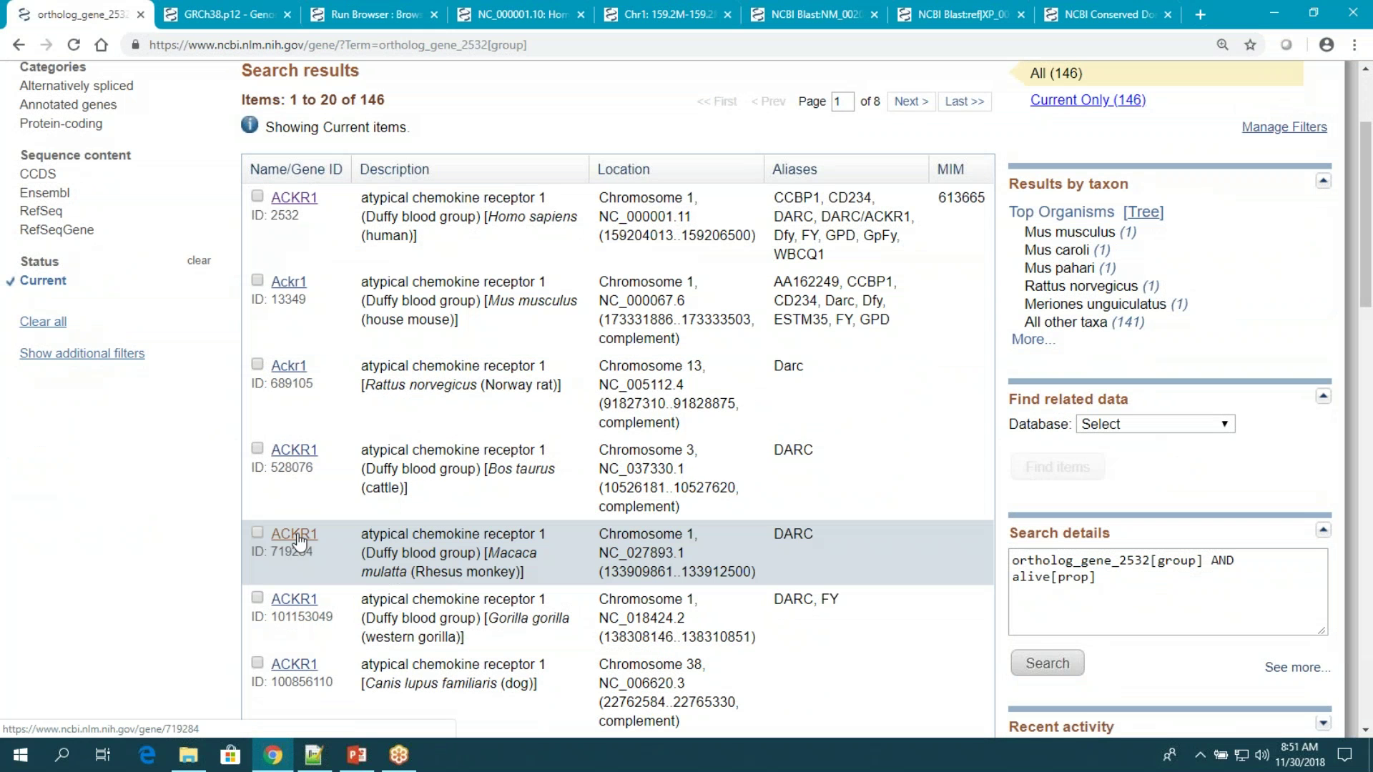
pyautogui.click(299, 538)
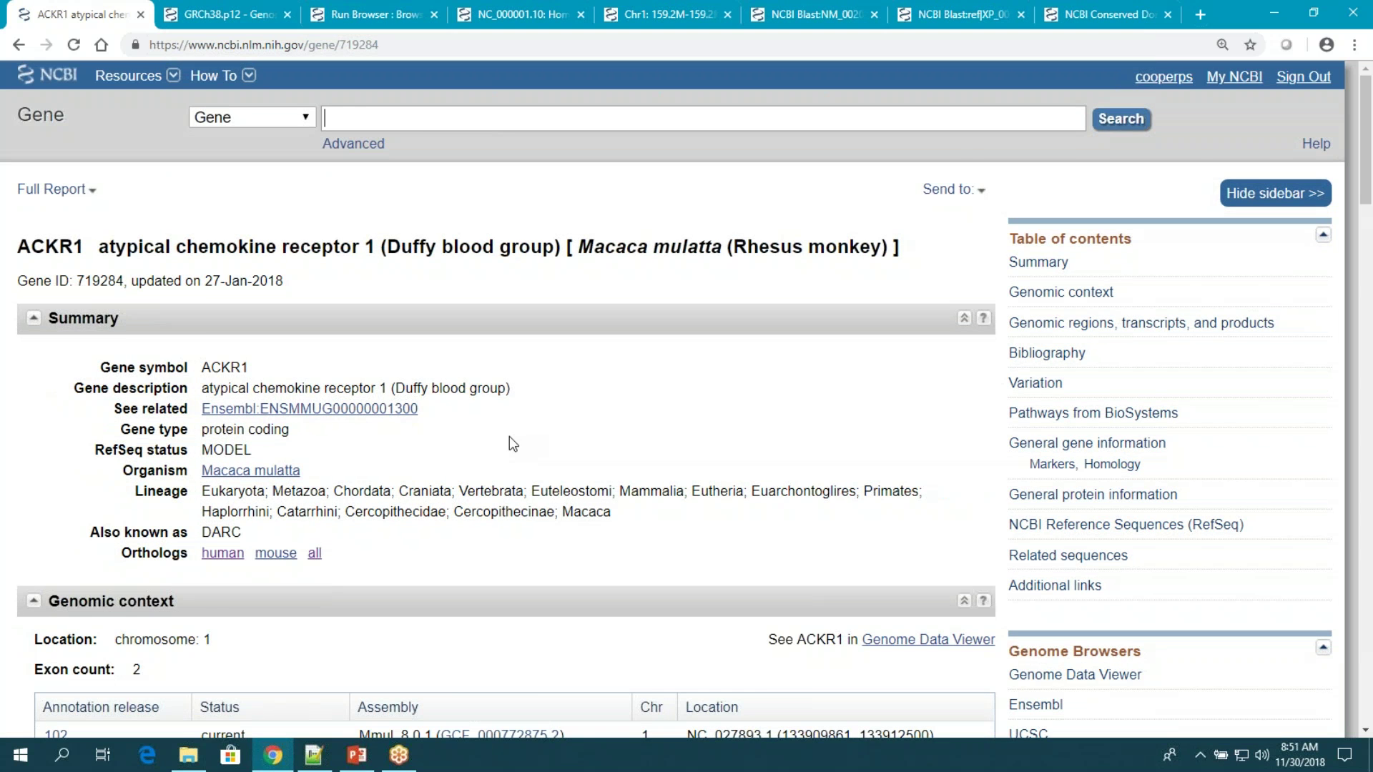
pyautogui.scroll(-2, 509, 436)
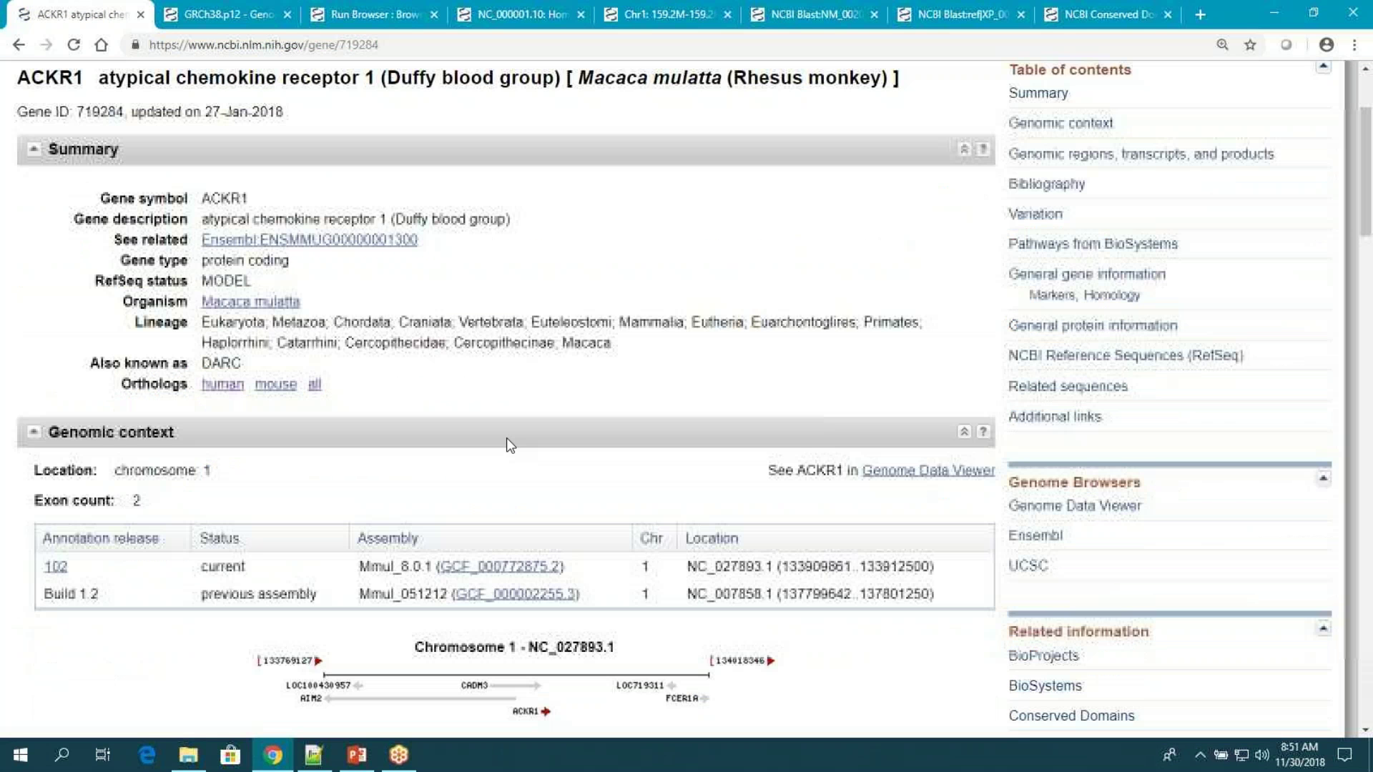
pyautogui.scroll(-1, 512, 436)
pyautogui.scroll(-8, 520, 434)
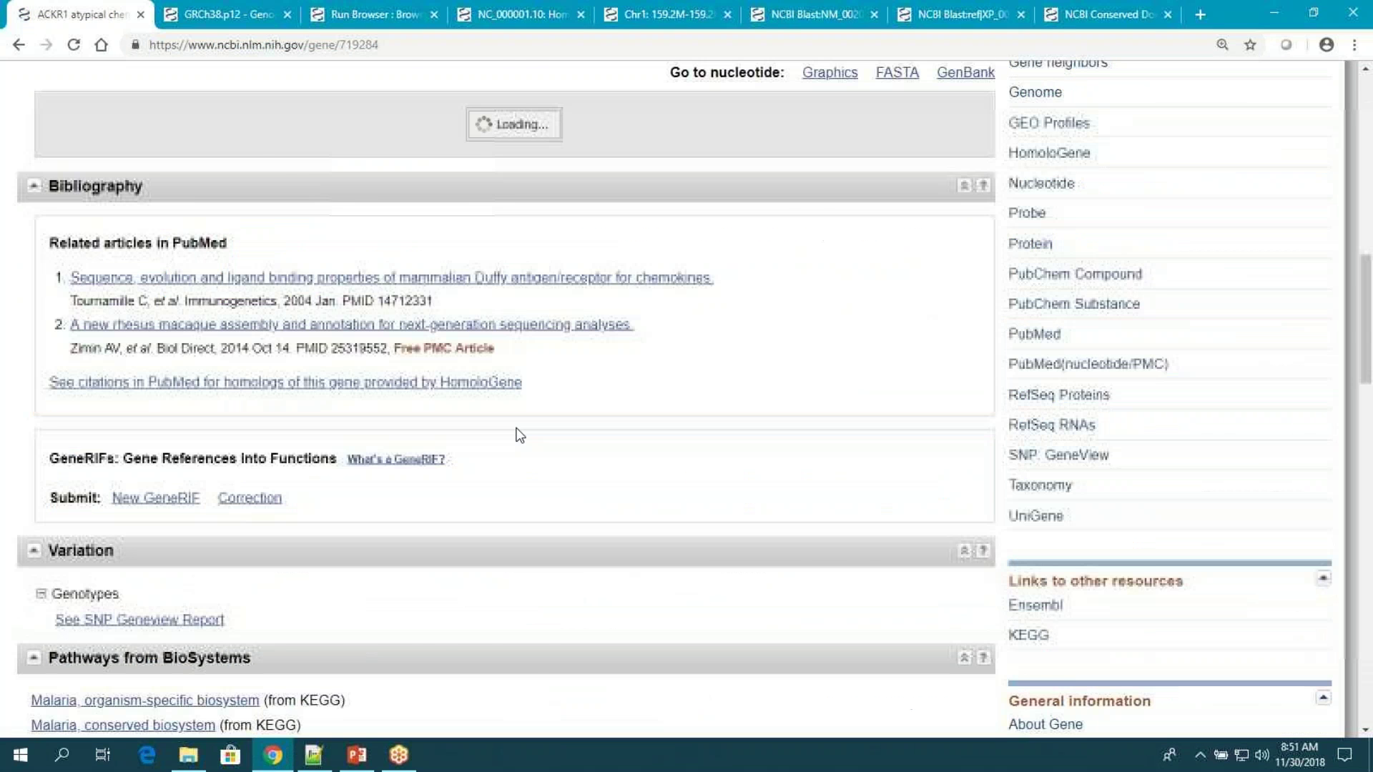
pyautogui.scroll(2, 520, 435)
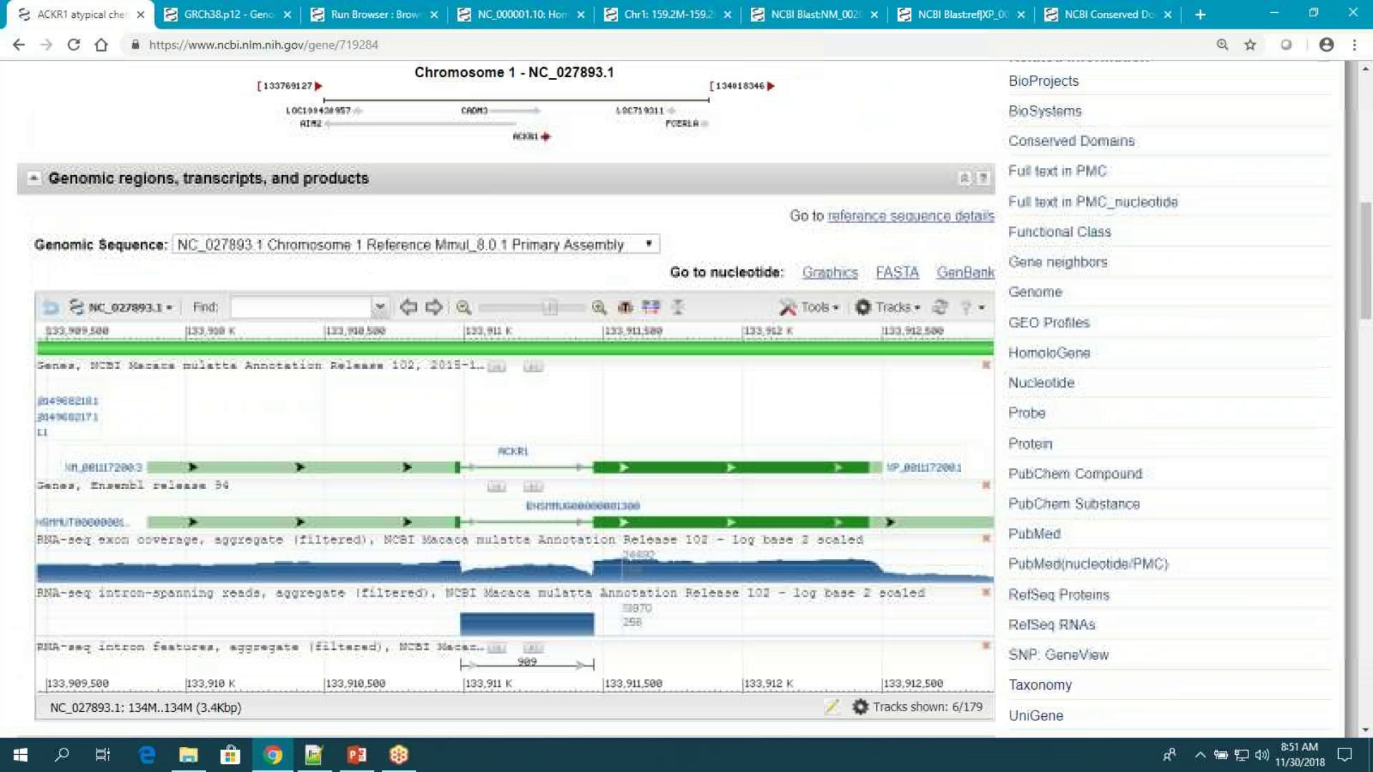
pyautogui.scroll(-4, 506, 393)
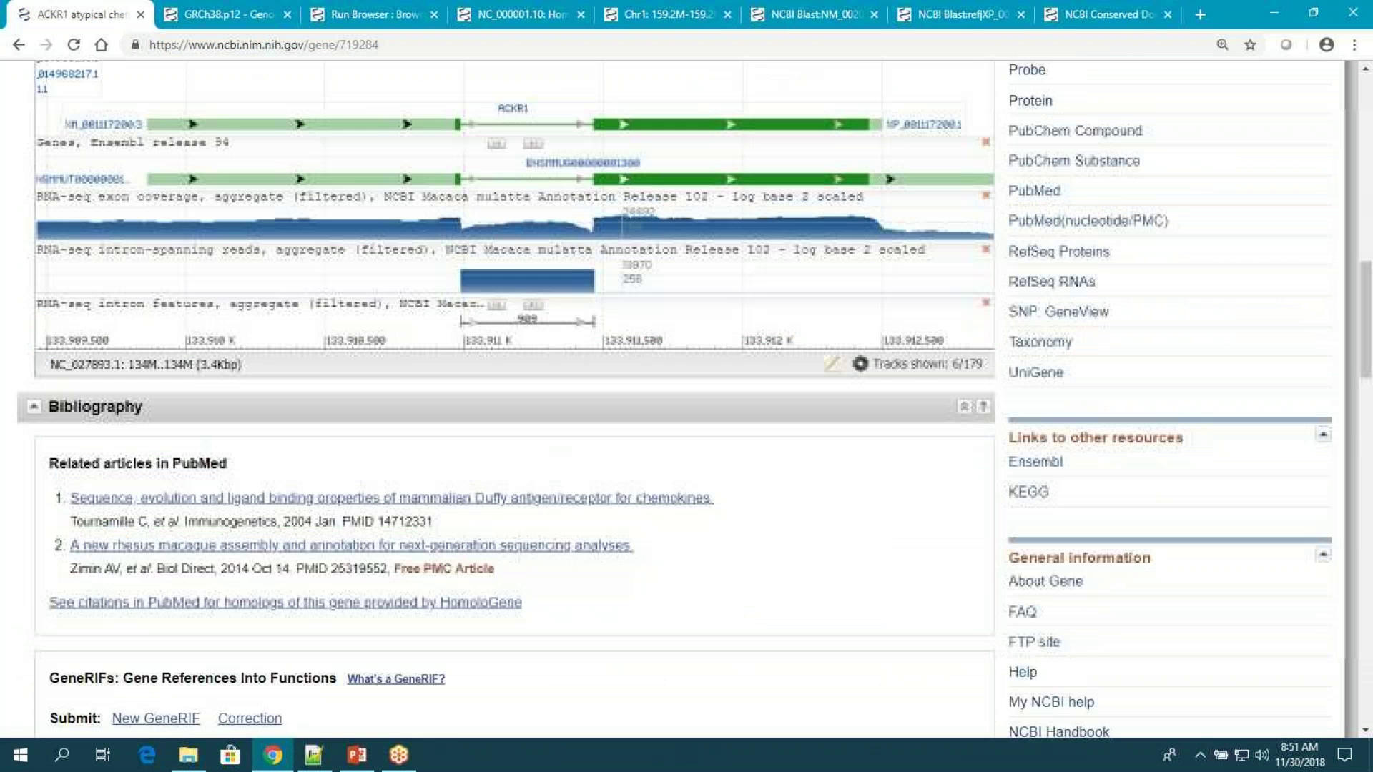
pyautogui.scroll(-10, 506, 393)
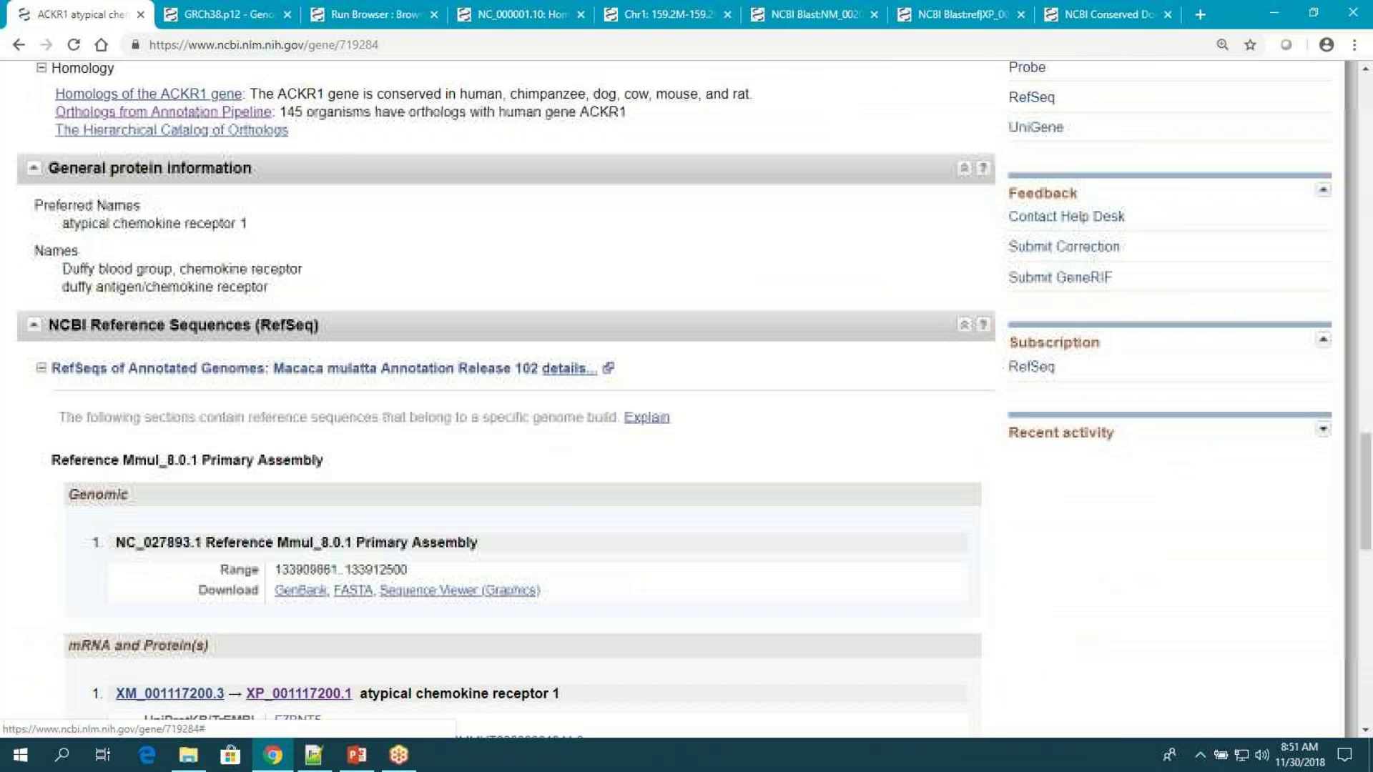
pyautogui.scroll(-2, 507, 394)
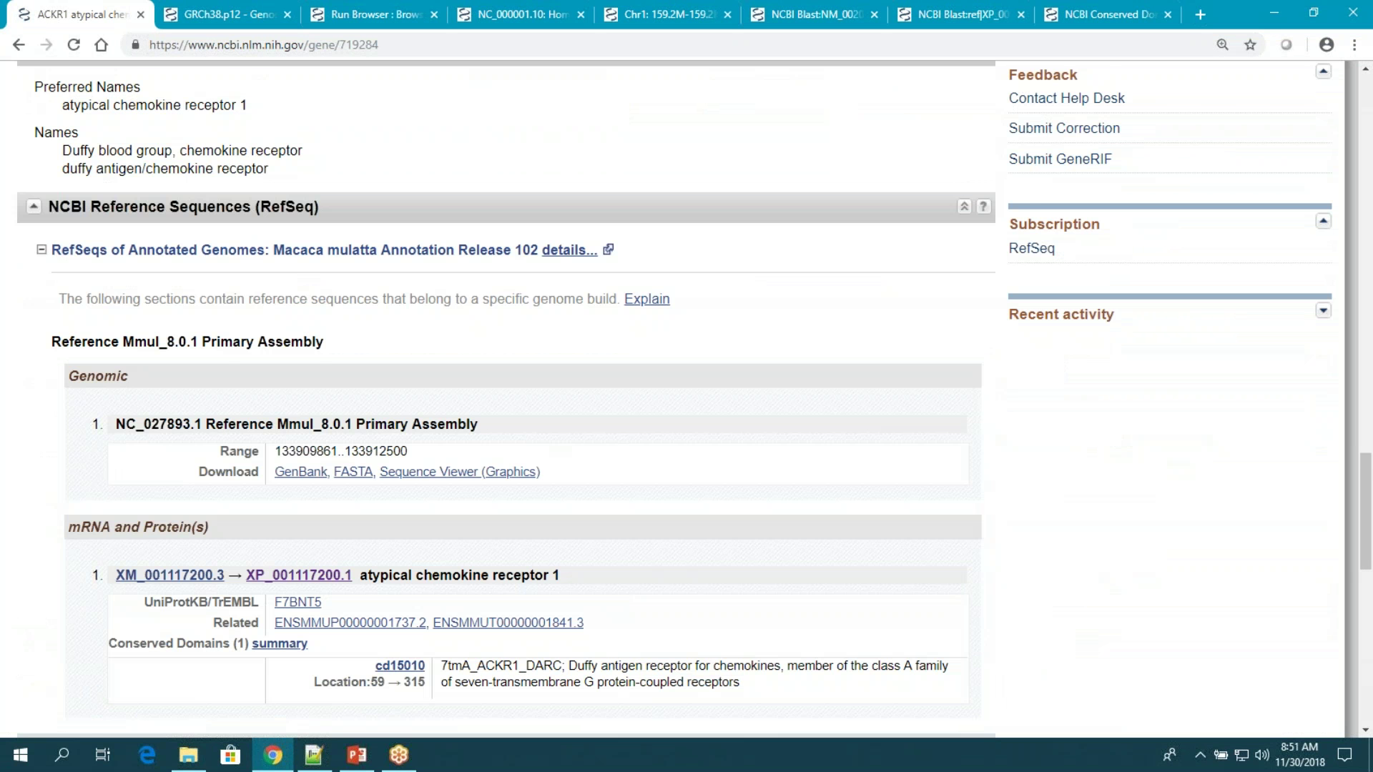
pyautogui.scroll(-1, 294, 496)
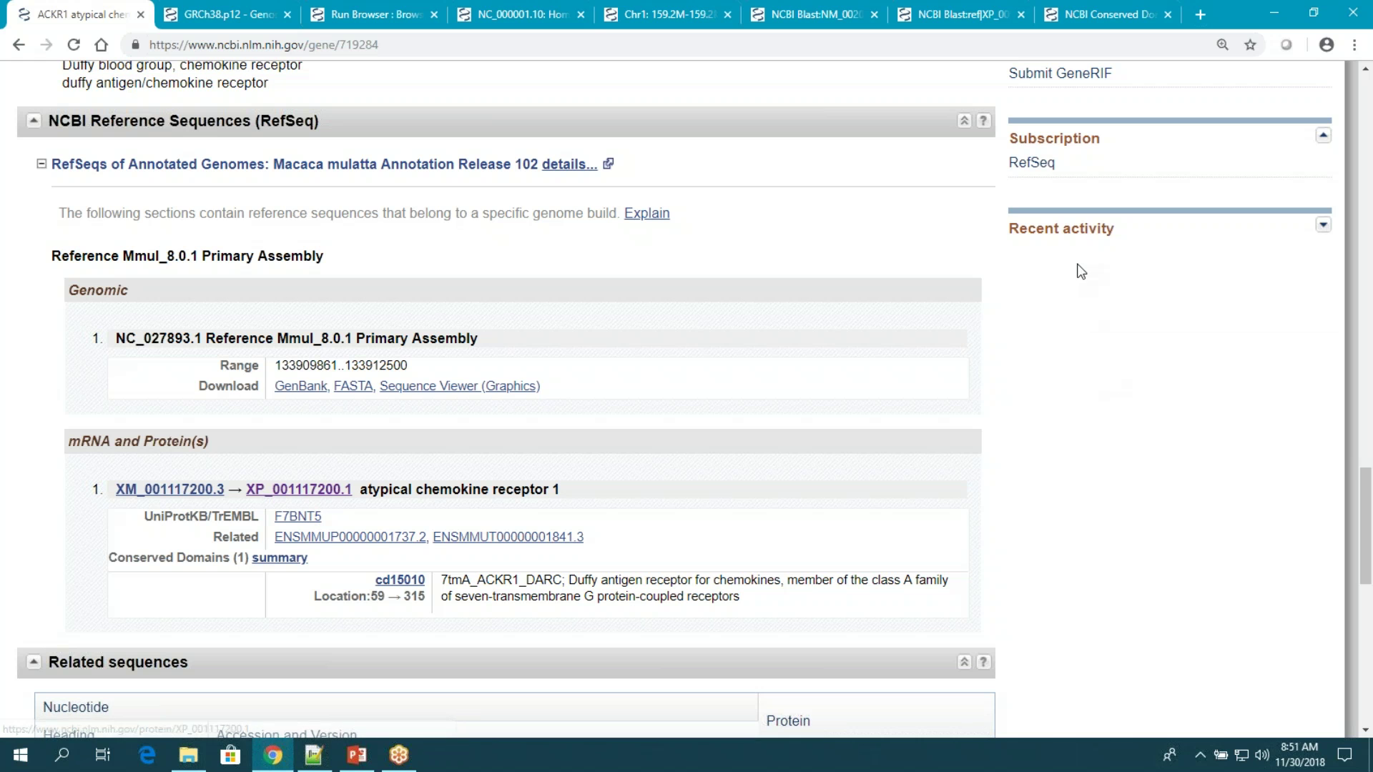
# Review the XP_001117200.1 BLASTP hits: human ACKR1 isoform b NP_002027.2 (92% identity) and isoform a.
pyautogui.click(952, 16)
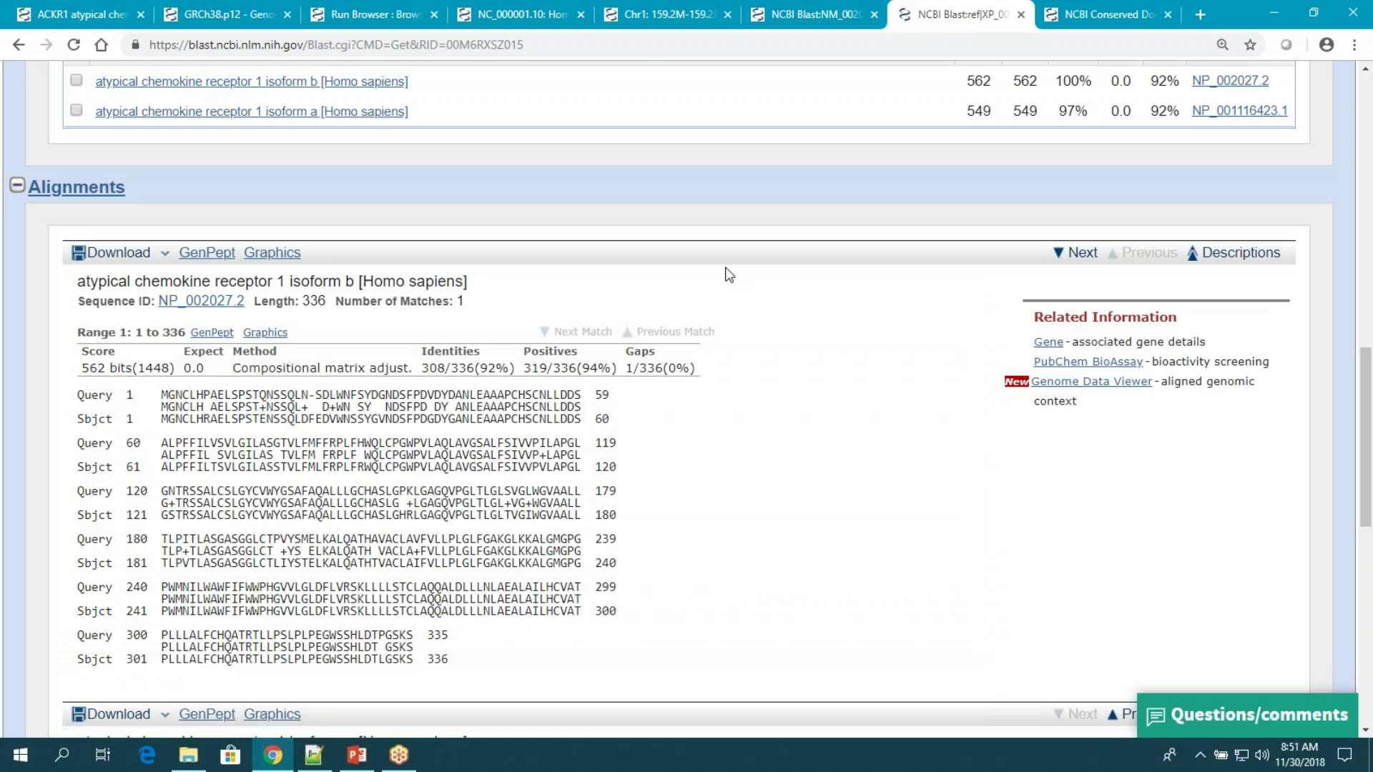
pyautogui.scroll(5, 728, 275)
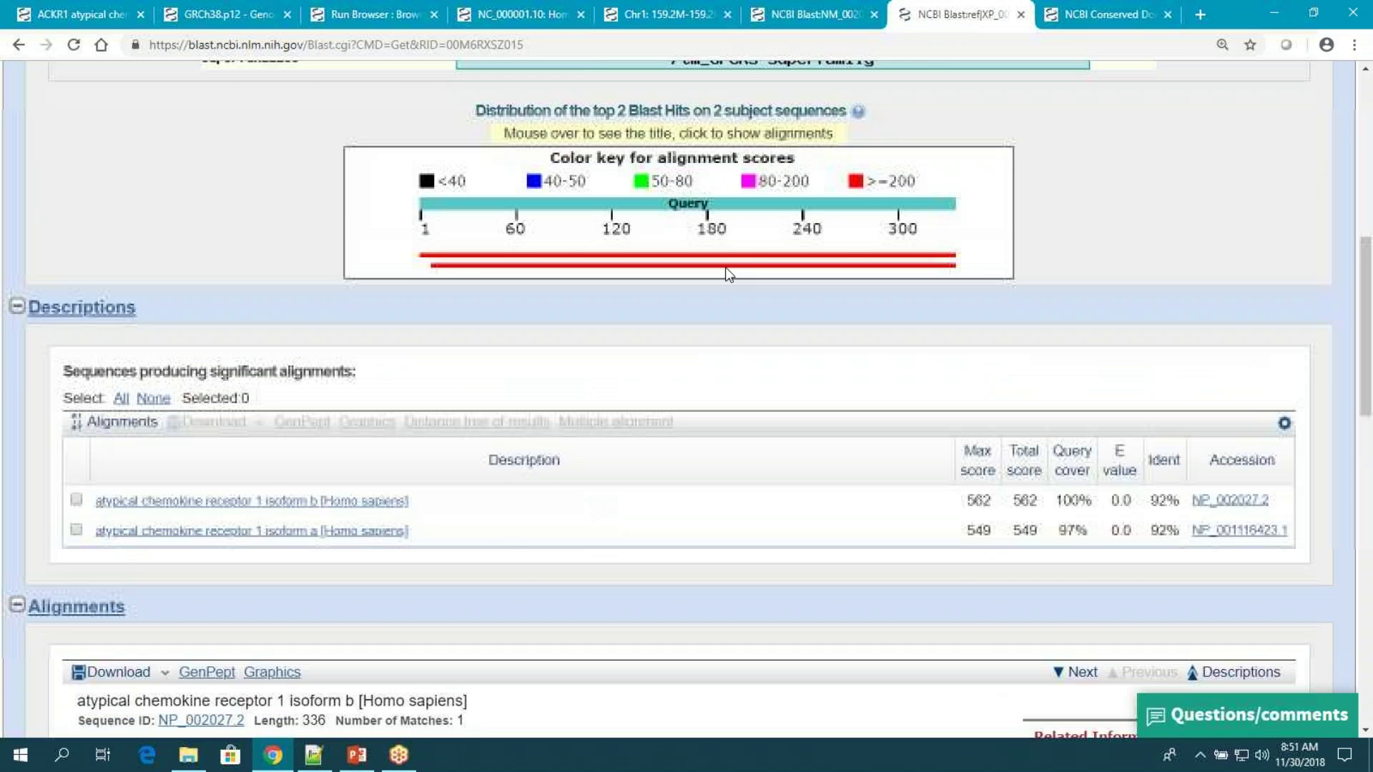
pyautogui.scroll(1, 729, 275)
pyautogui.scroll(5, 771, 307)
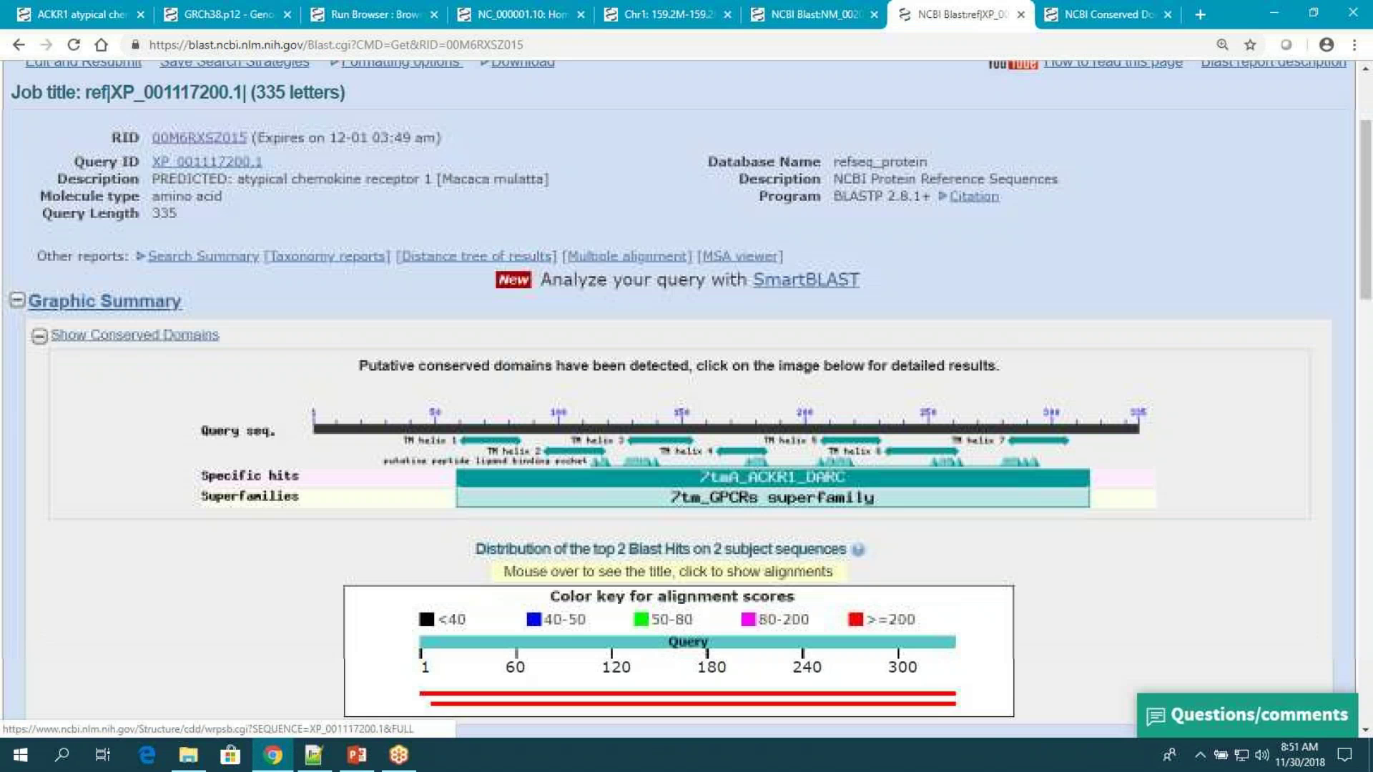
pyautogui.scroll(-2, 476, 488)
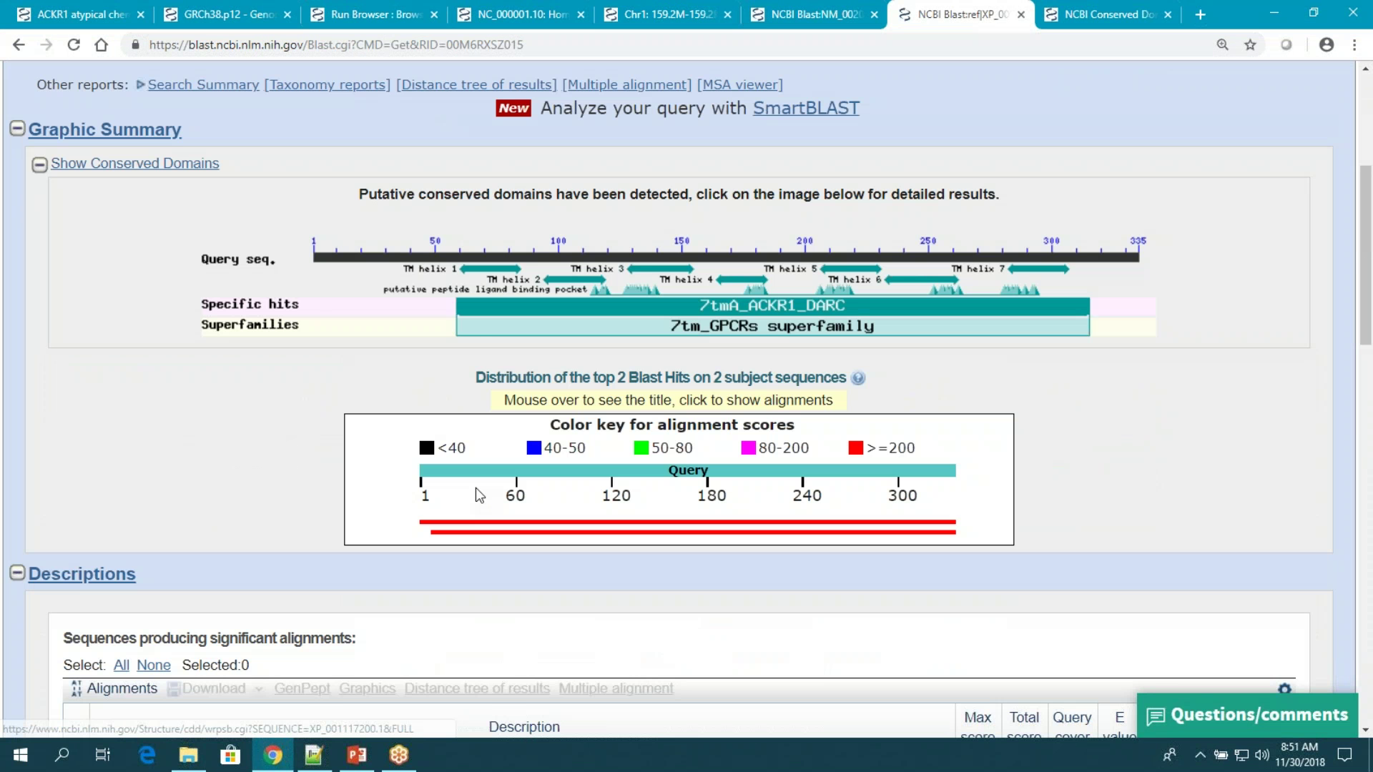
pyautogui.scroll(-2, 478, 493)
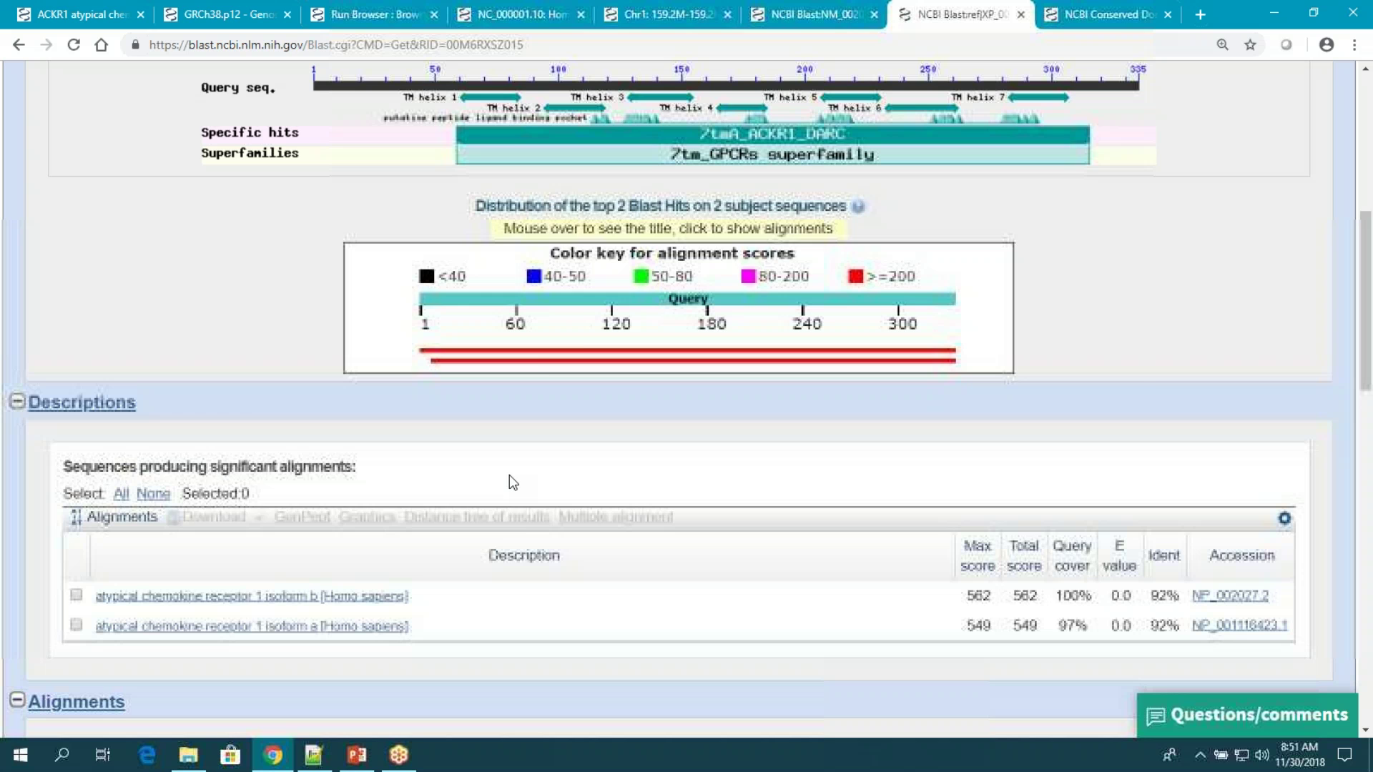
pyautogui.scroll(3, 509, 475)
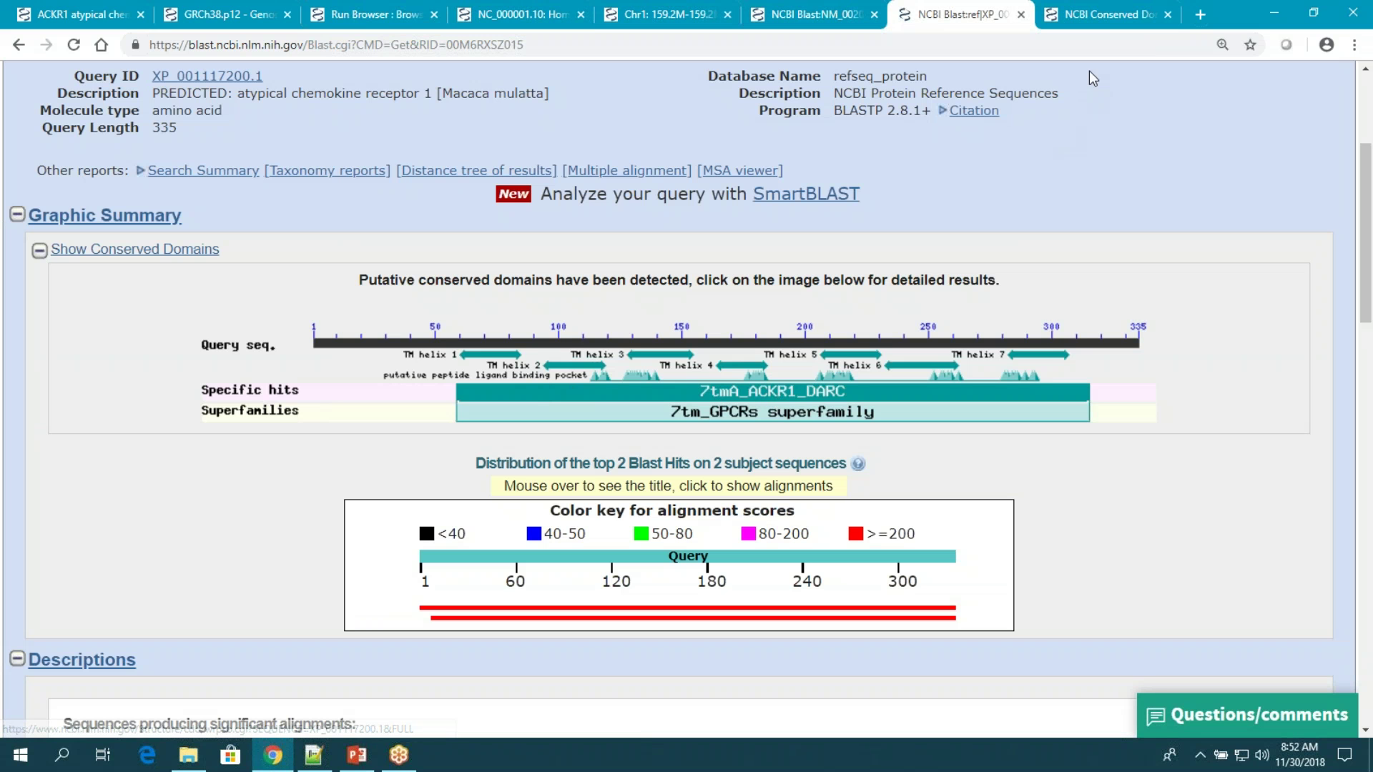
# Open the cd15010 7tmA_ACKR1_DARC family page from the conserved domain results.
pyautogui.click(1118, 22)
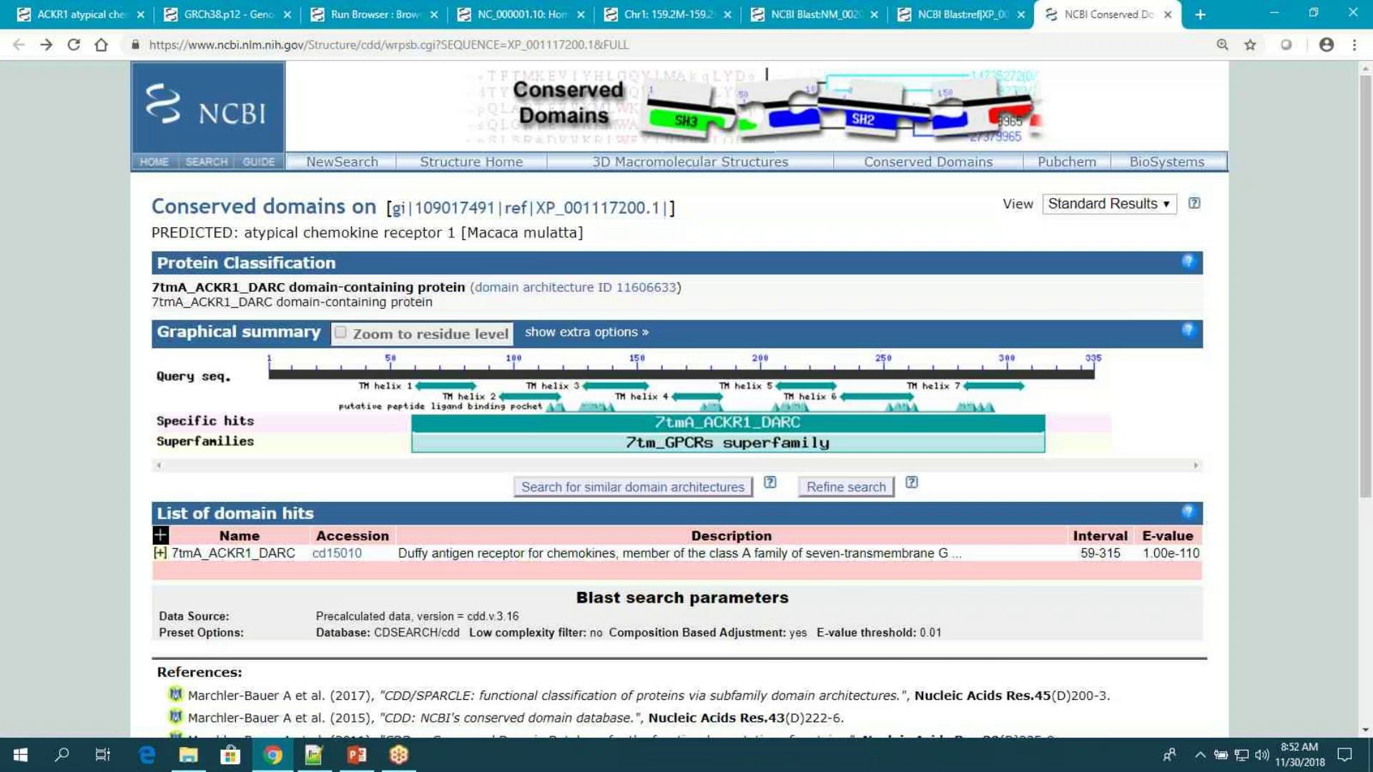
pyautogui.moveTo(701, 429)
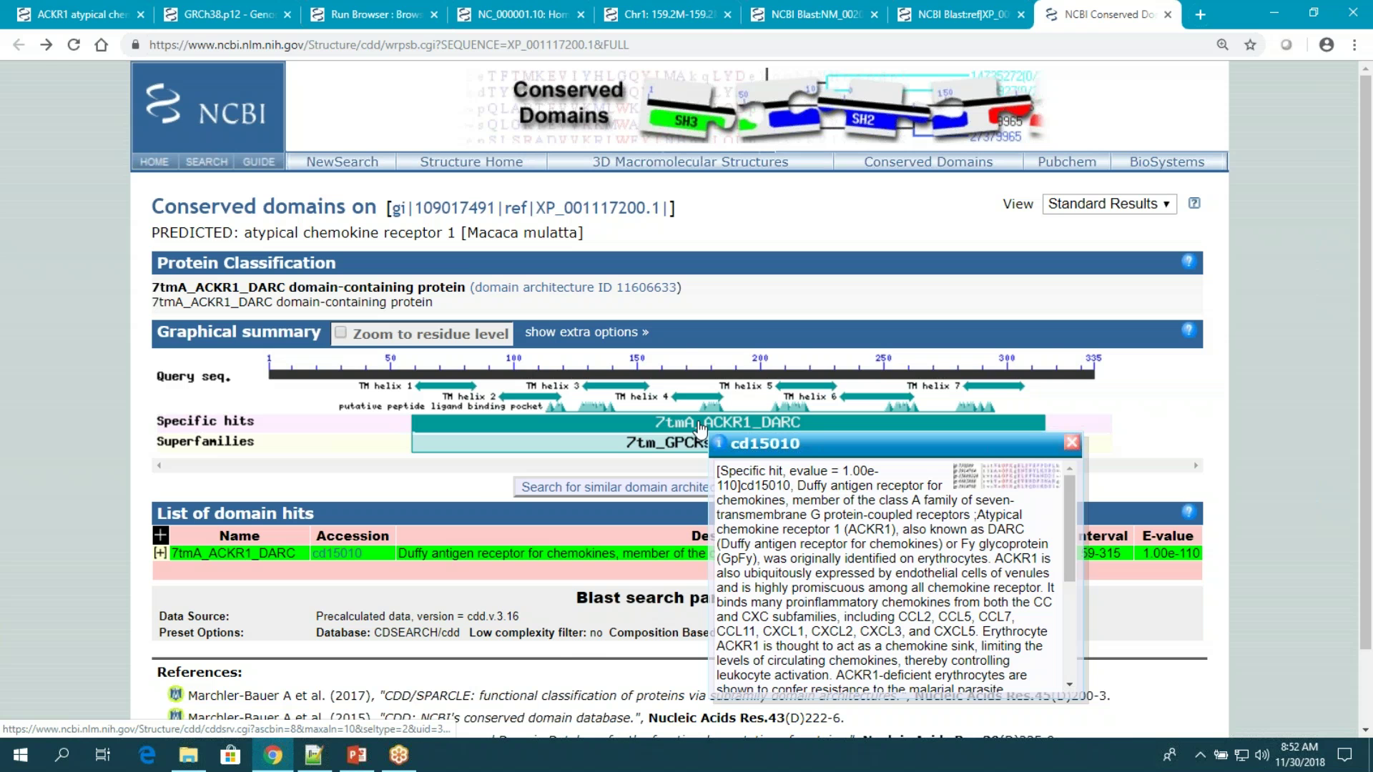
pyautogui.click(701, 429)
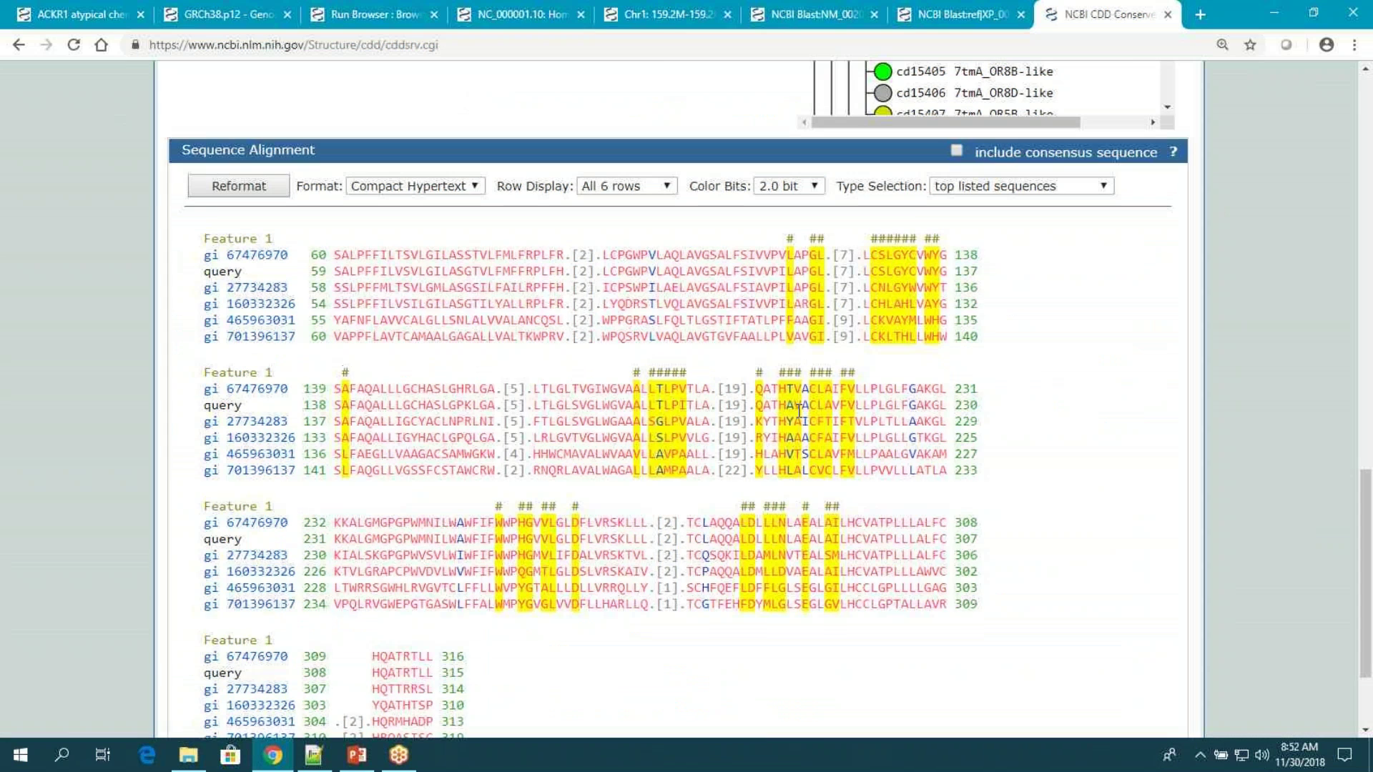
pyautogui.scroll(9, 799, 411)
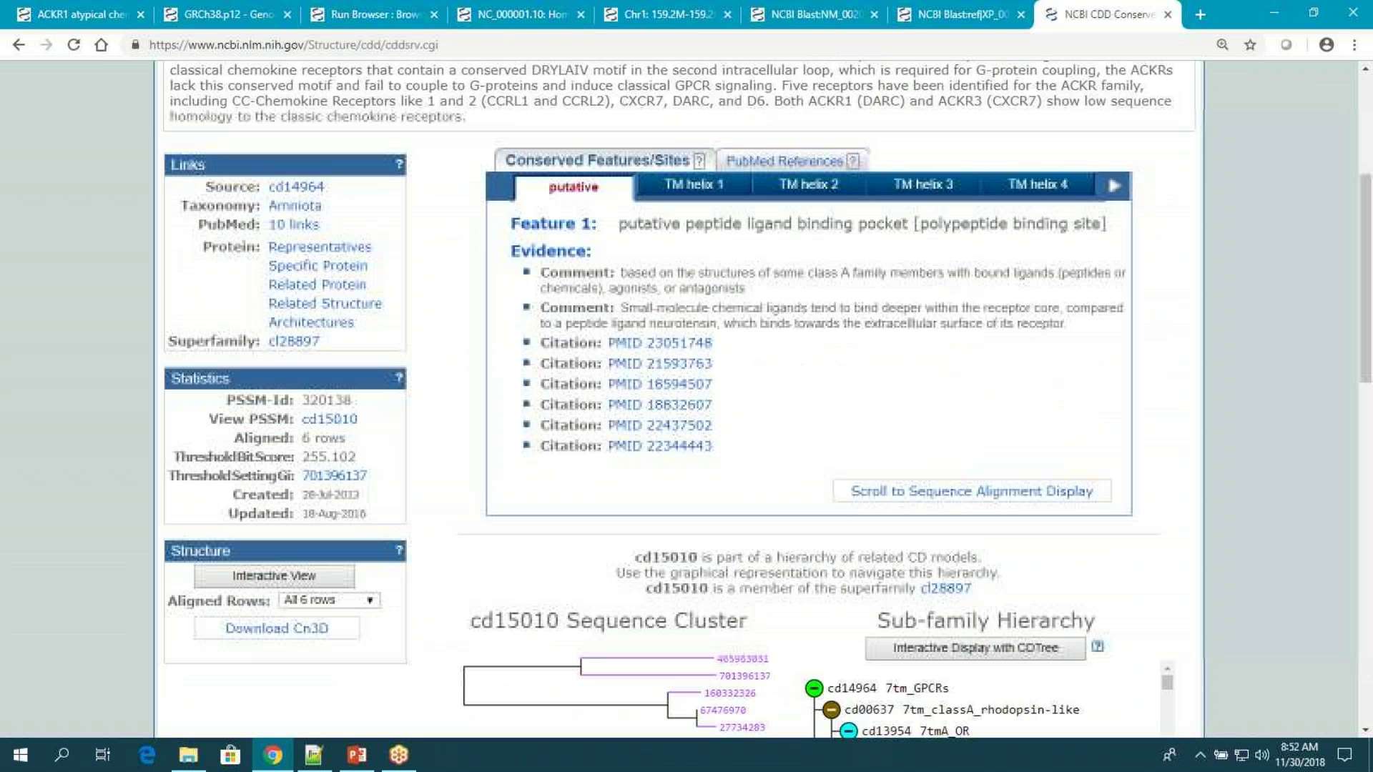
pyautogui.scroll(5, 680, 399)
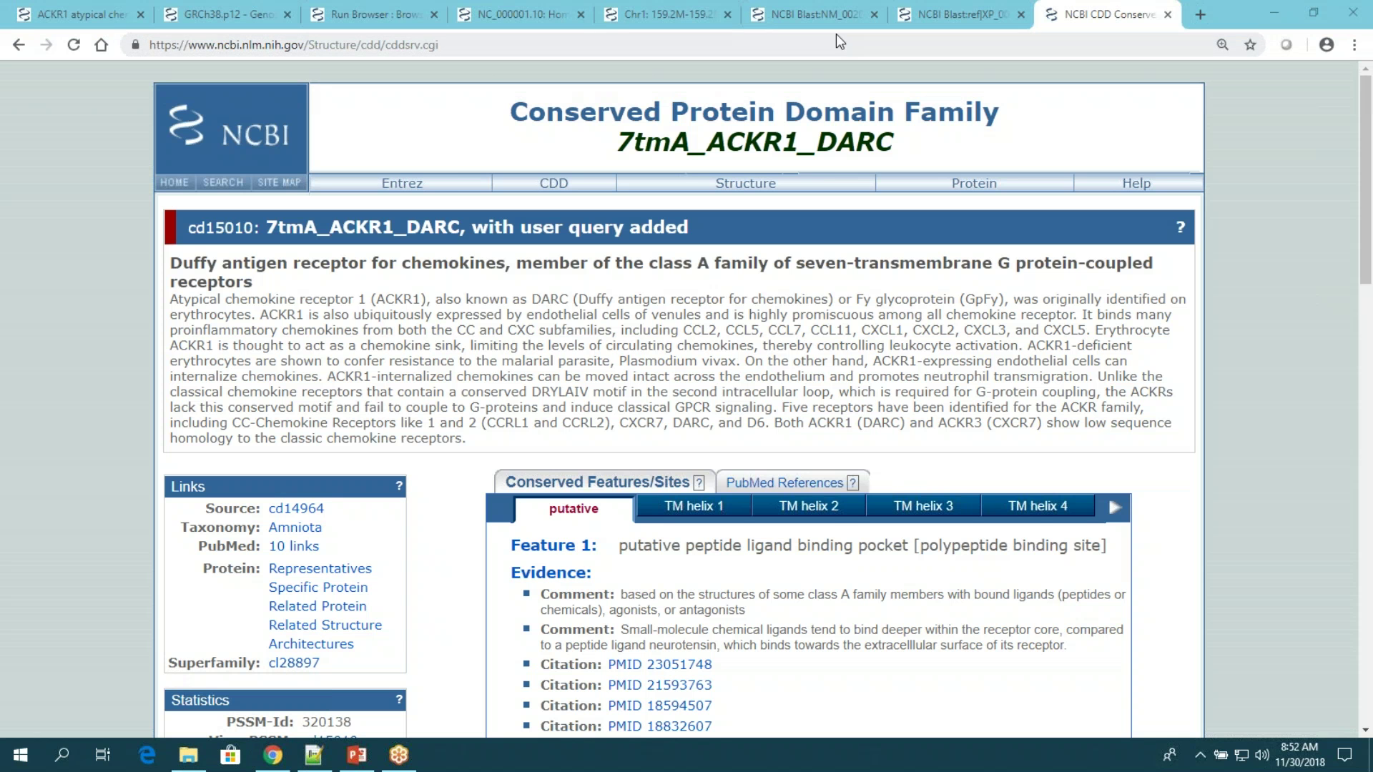
# Inspect the BLAST alignments, highlighting the Query D residue and its matching Sbjct G.
pyautogui.click(973, 15)
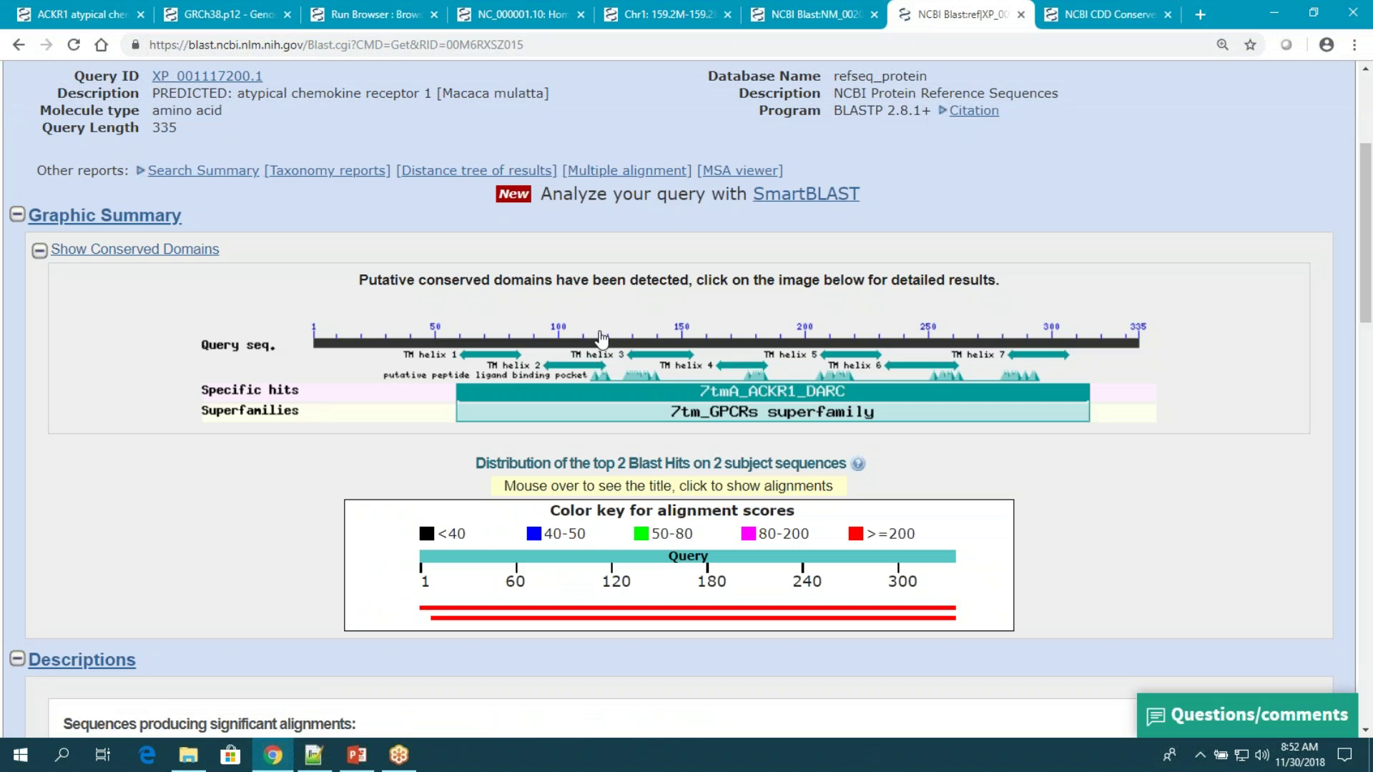
pyautogui.scroll(-2, 600, 337)
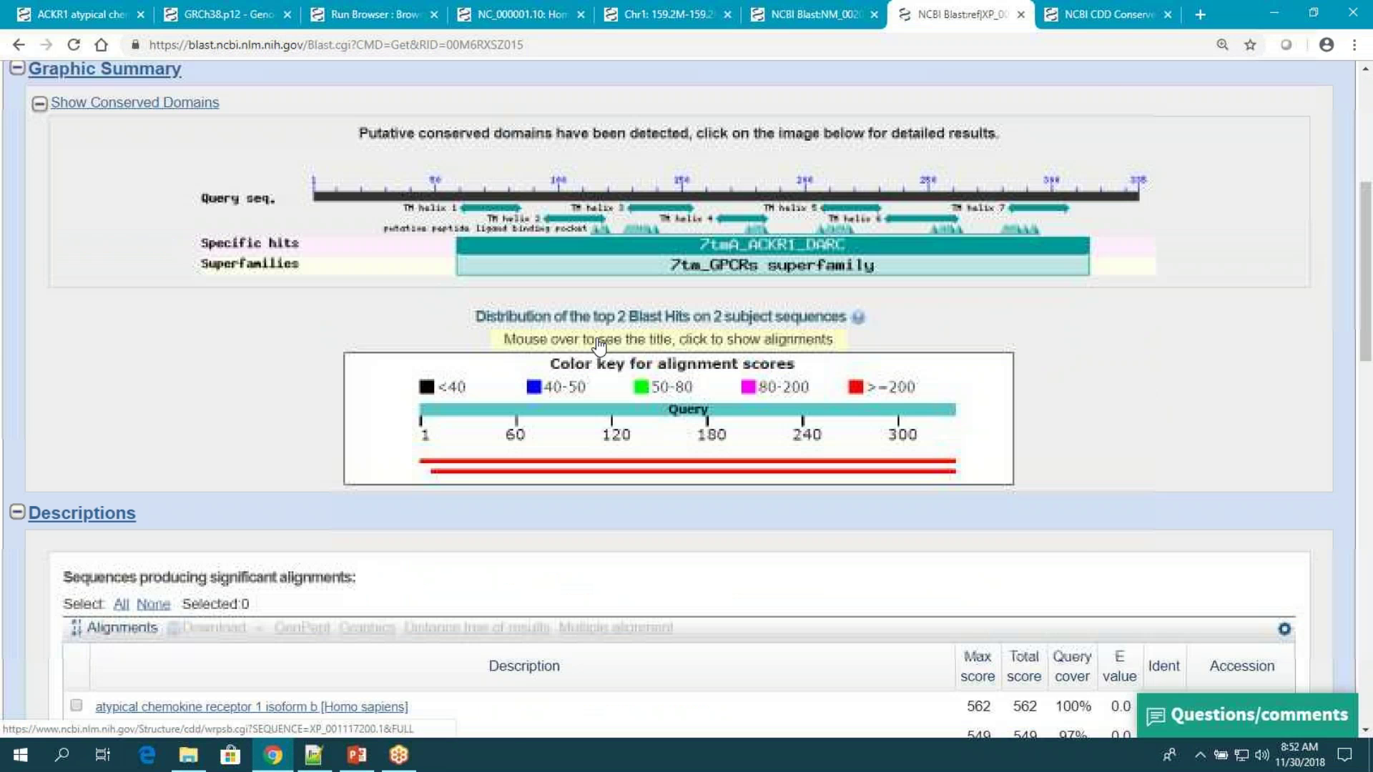
pyautogui.scroll(-5, 600, 345)
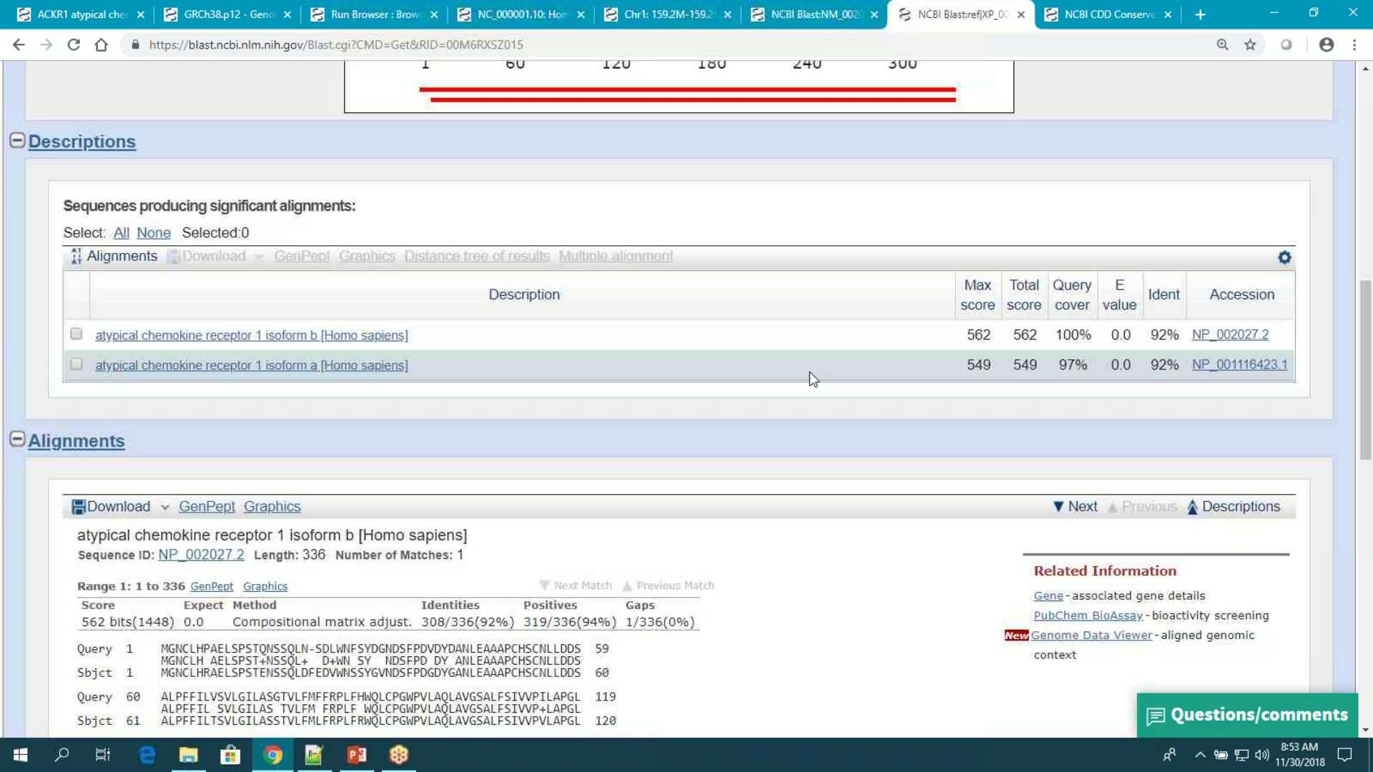
pyautogui.scroll(-1, 1002, 321)
pyautogui.scroll(-3, 636, 475)
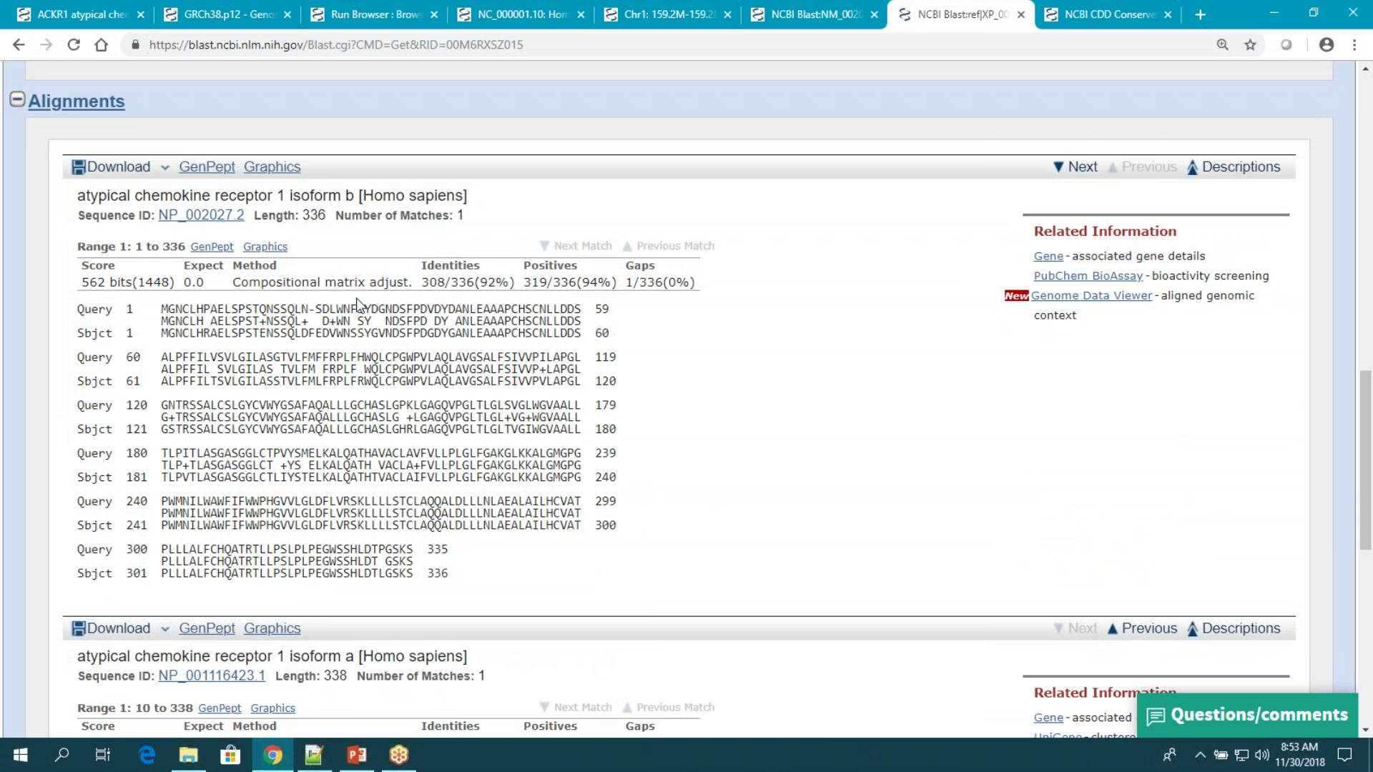
pyautogui.scroll(-1, 357, 304)
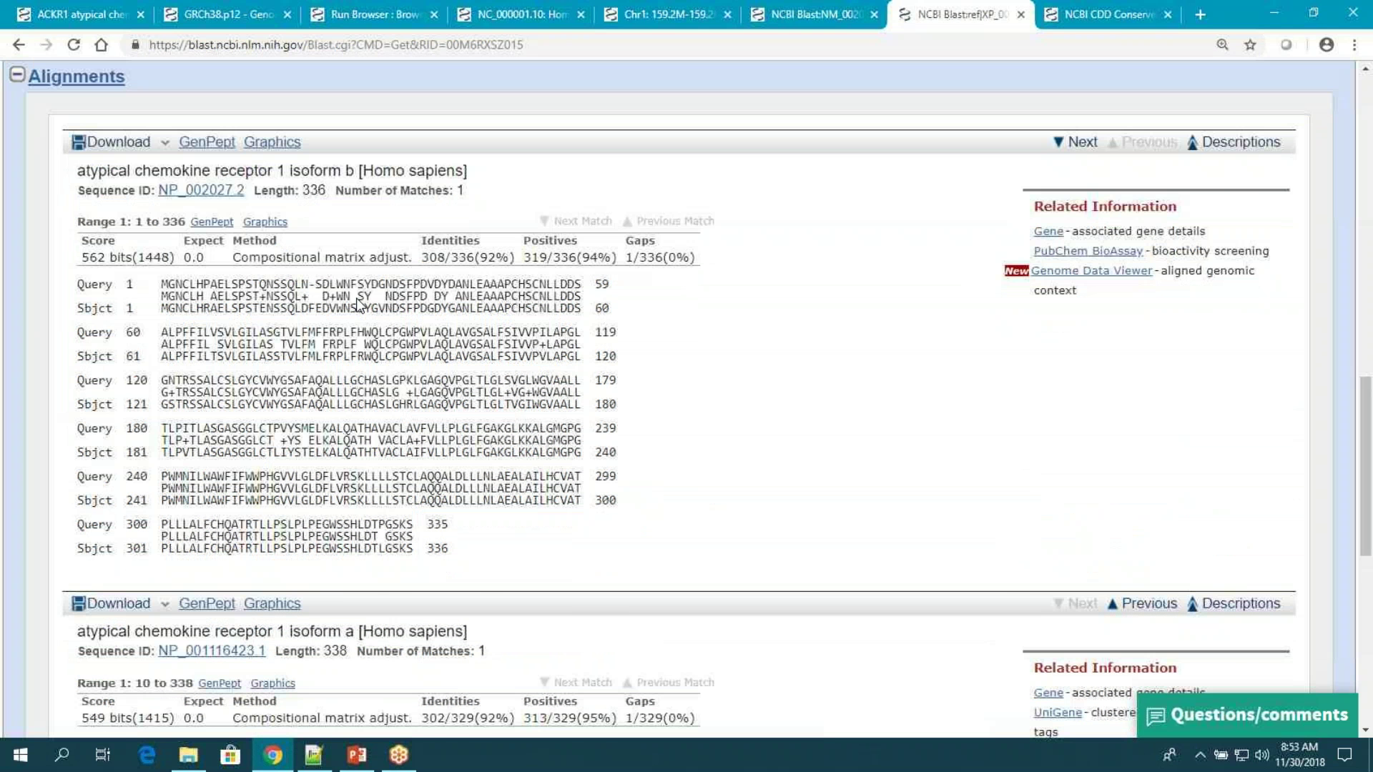
pyautogui.scroll(-1, 359, 305)
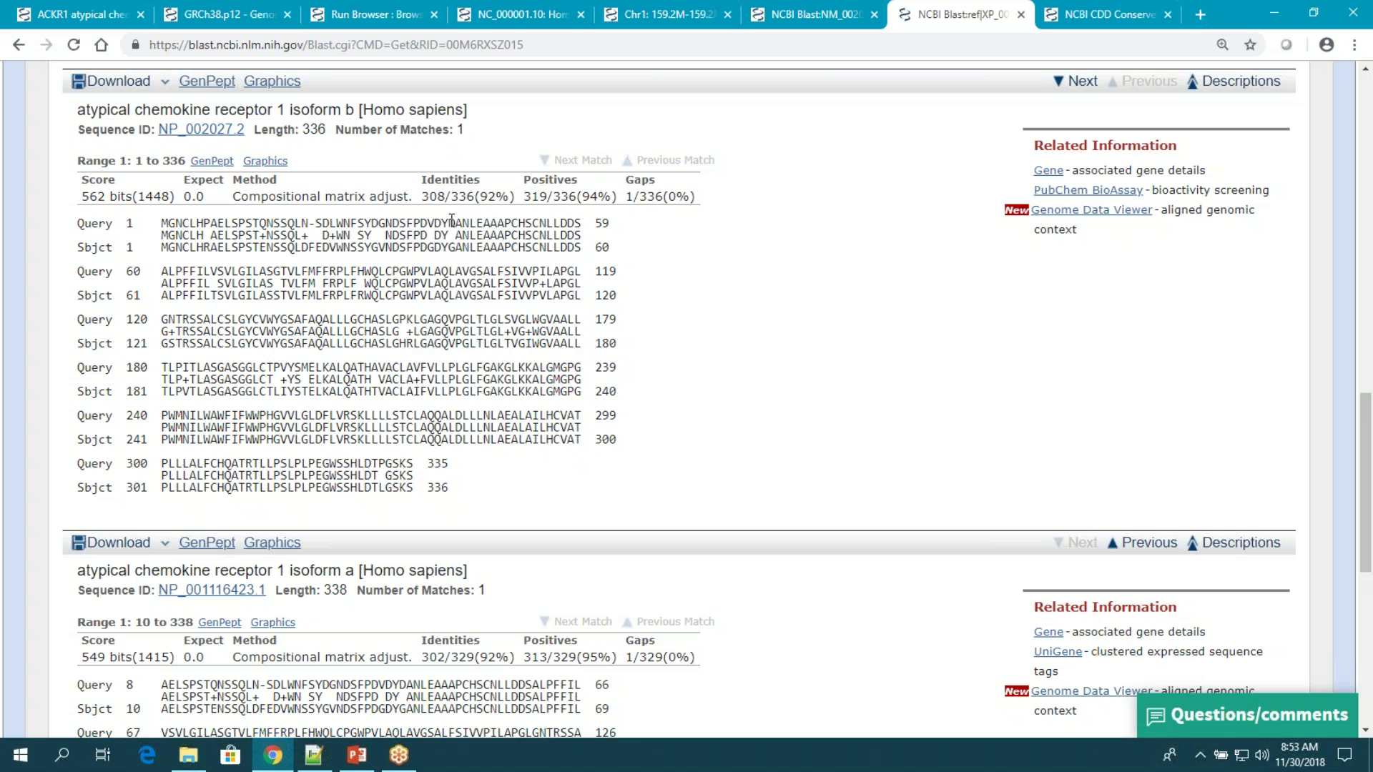
pyautogui.moveTo(455, 223); pyautogui.dragTo(448, 222)
pyautogui.moveTo(448, 248); pyautogui.dragTo(455, 247)
# Open the protein record for hit NP_002027.2 from the Descriptions table.
pyautogui.scroll(1, 717, 392)
pyautogui.scroll(8, 717, 392)
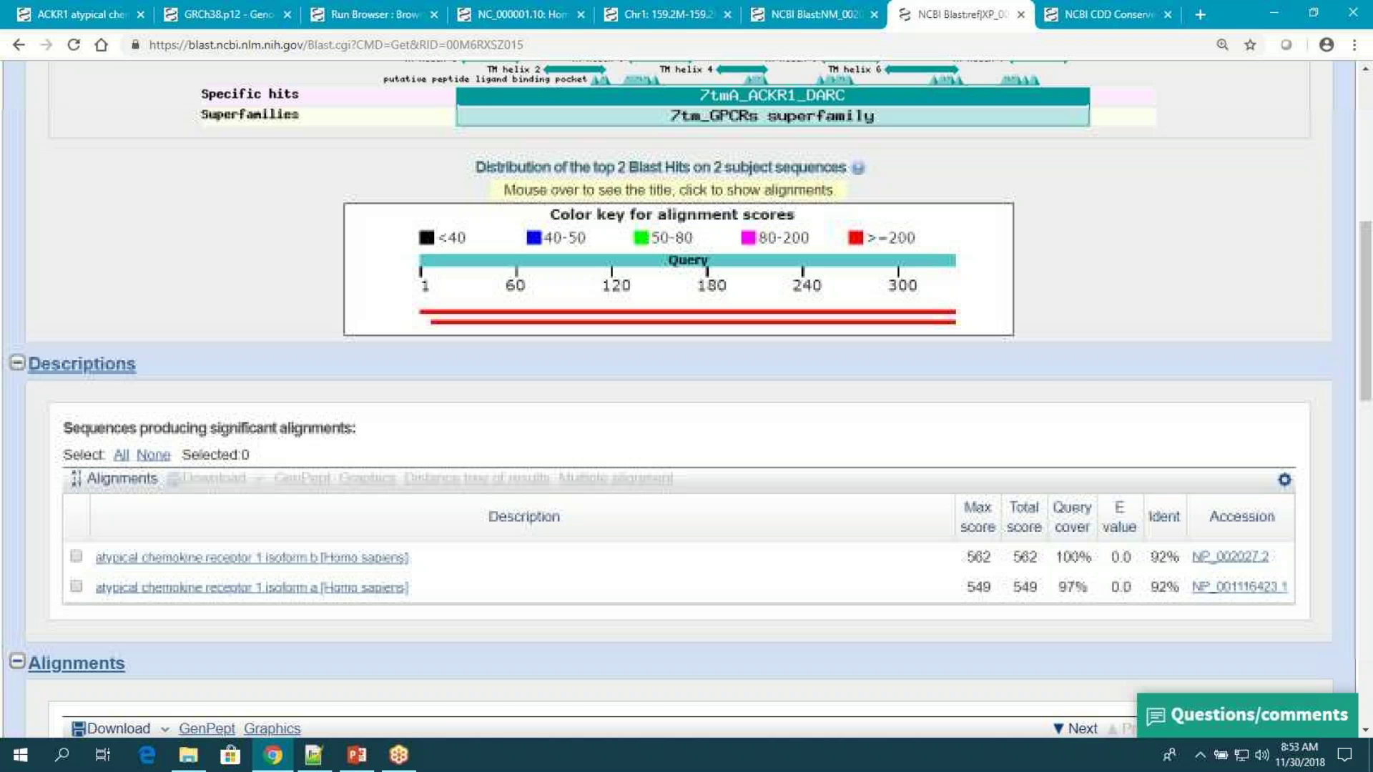
pyautogui.scroll(-2, 1206, 431)
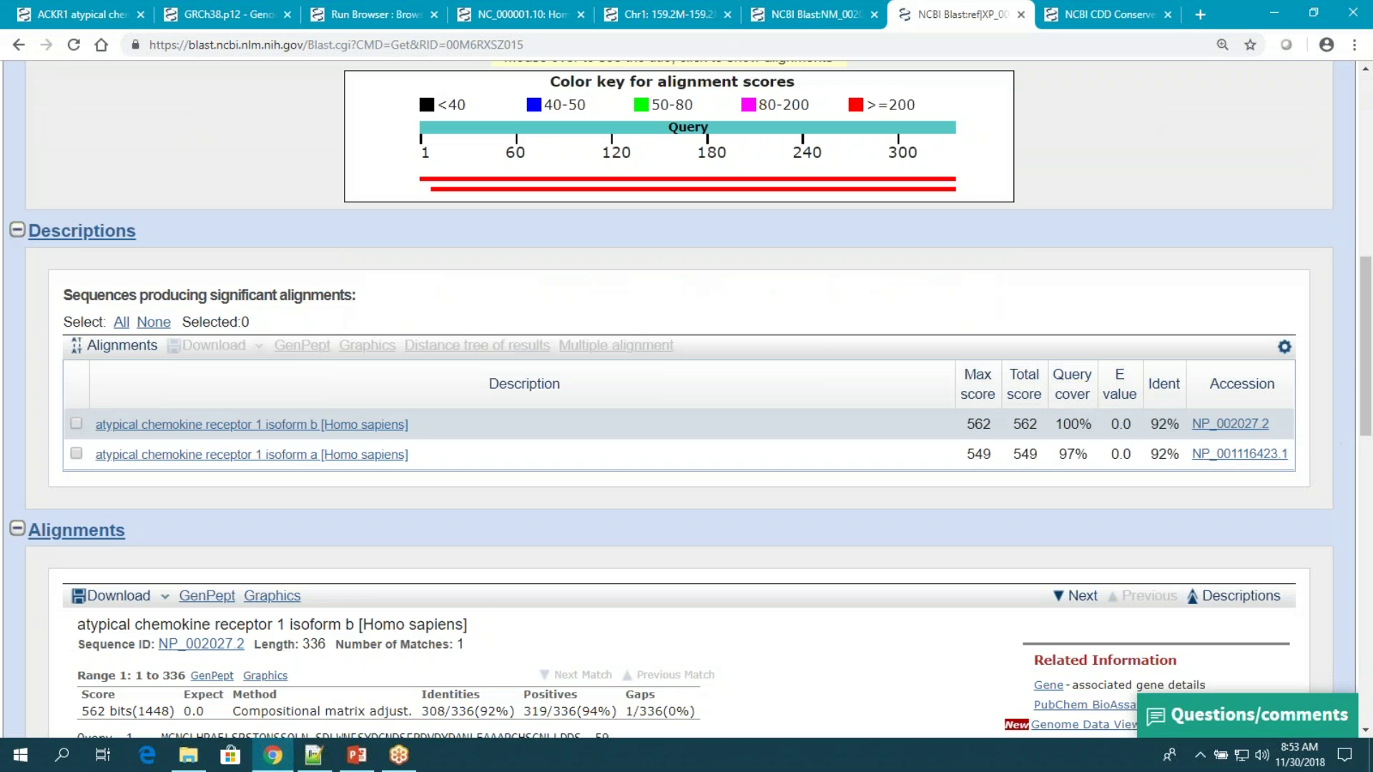
pyautogui.click(1230, 424)
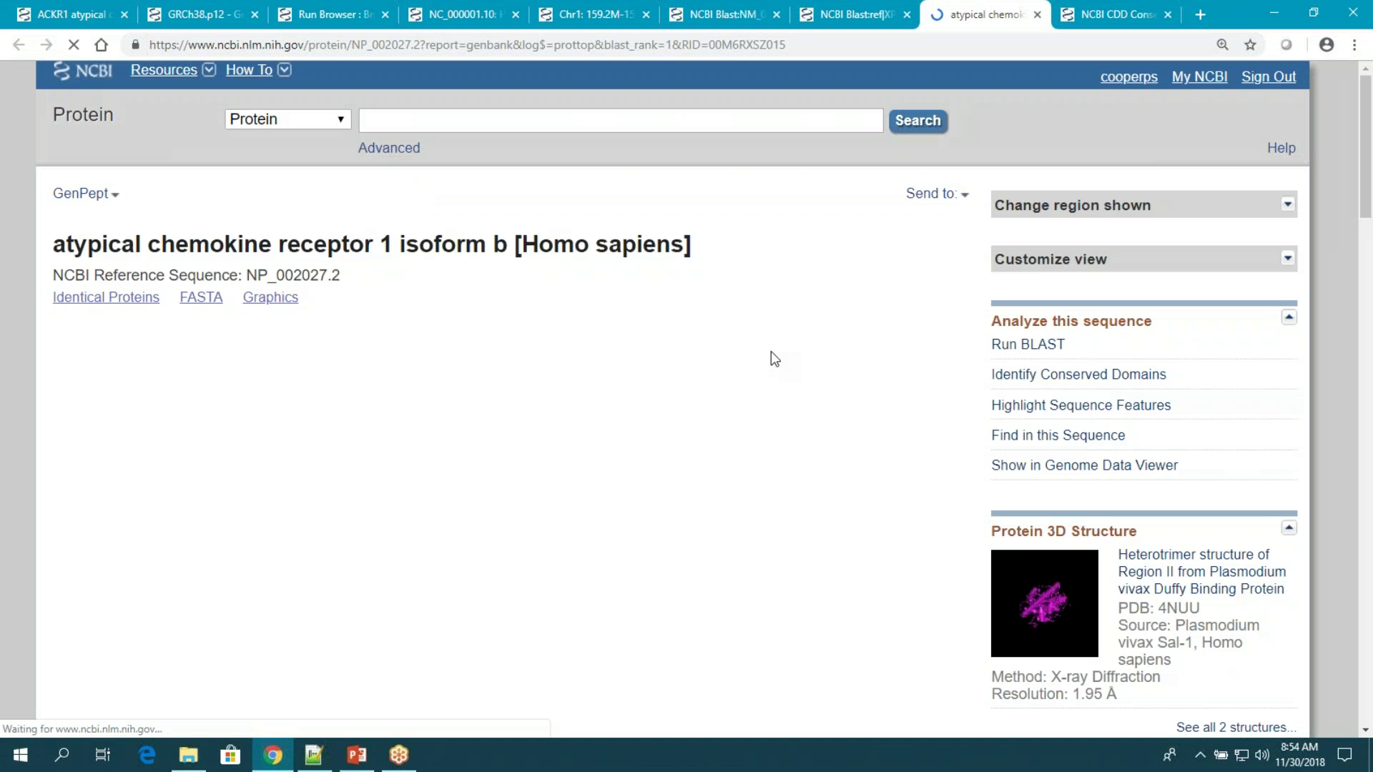
# Open linked structure 4NUU from the NP_002027.2 record and view it in iCn3D.
pyautogui.scroll(-3, 770, 350)
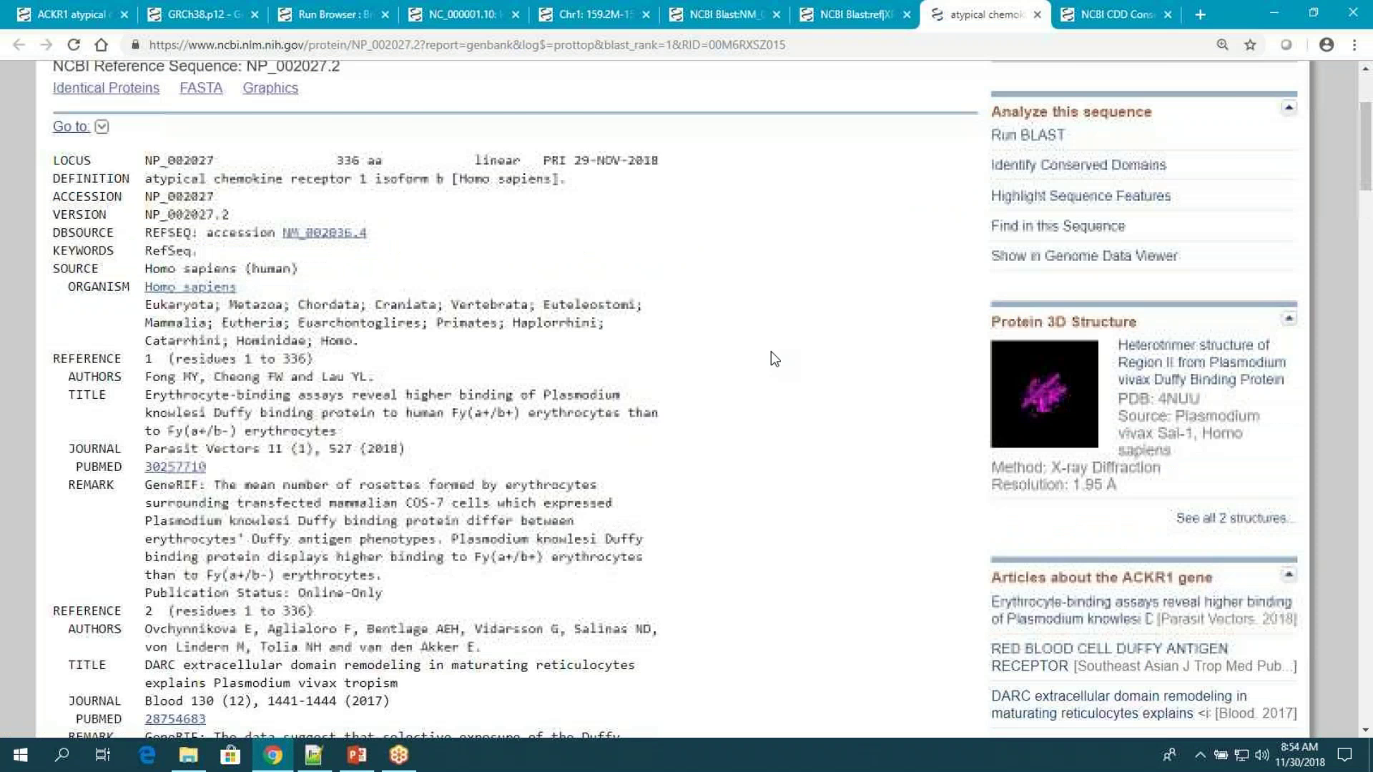
pyautogui.scroll(-10, 771, 350)
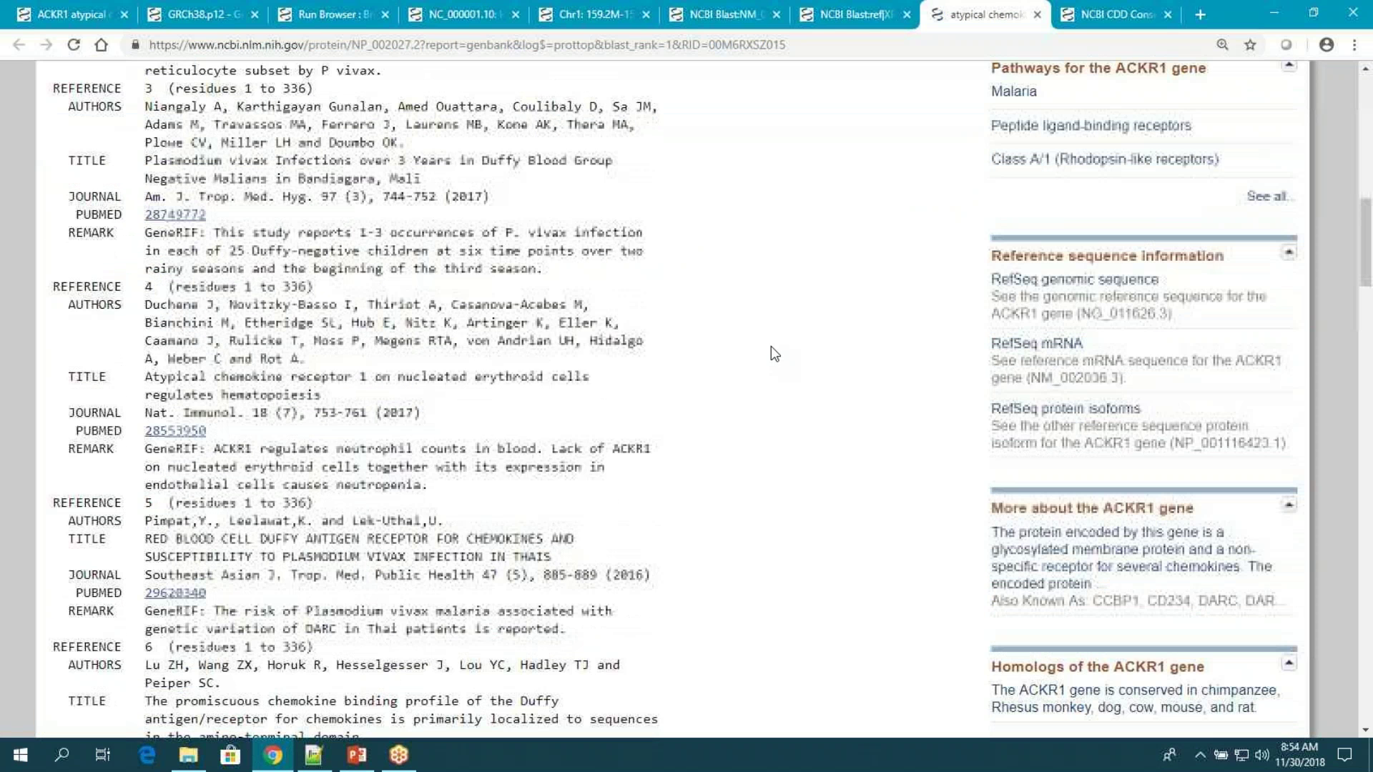
pyautogui.scroll(10, 771, 346)
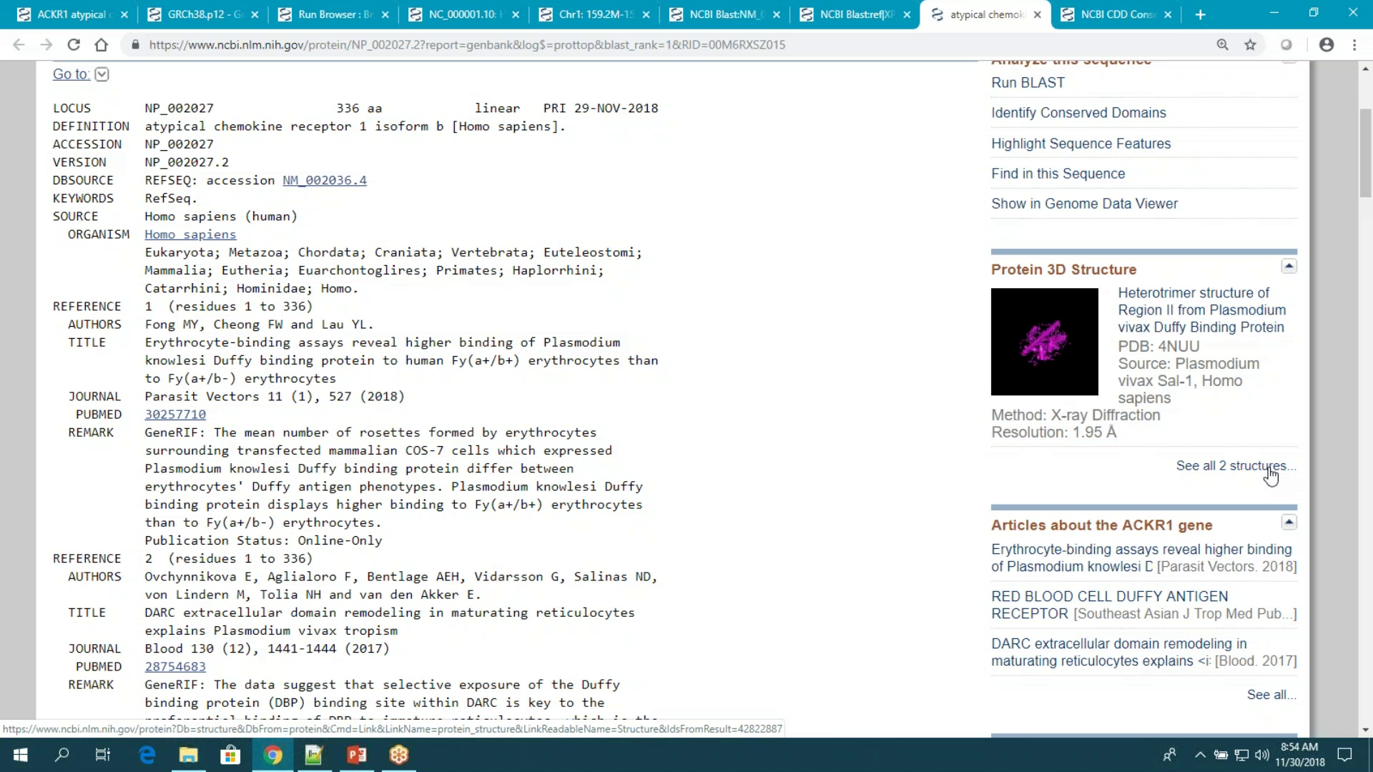
pyautogui.click(1209, 330)
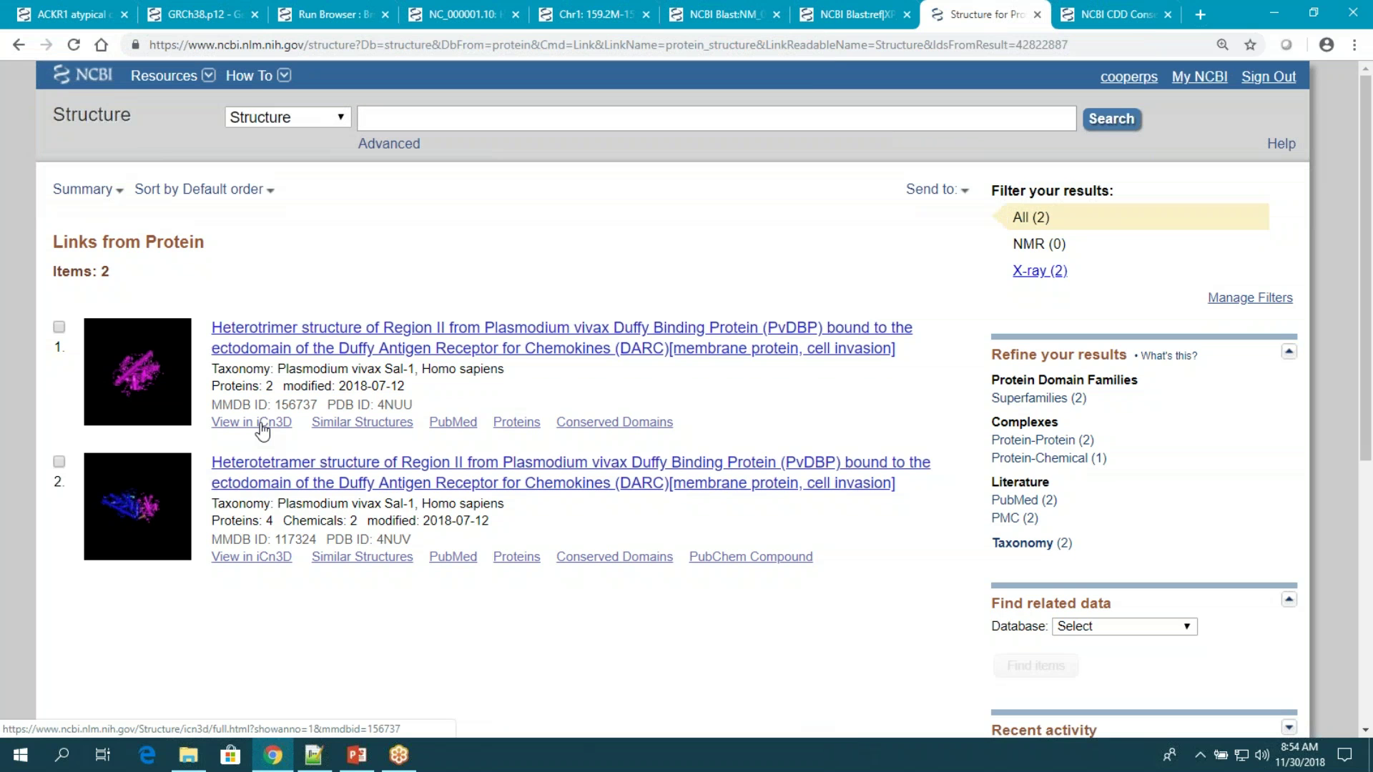
pyautogui.click(263, 427)
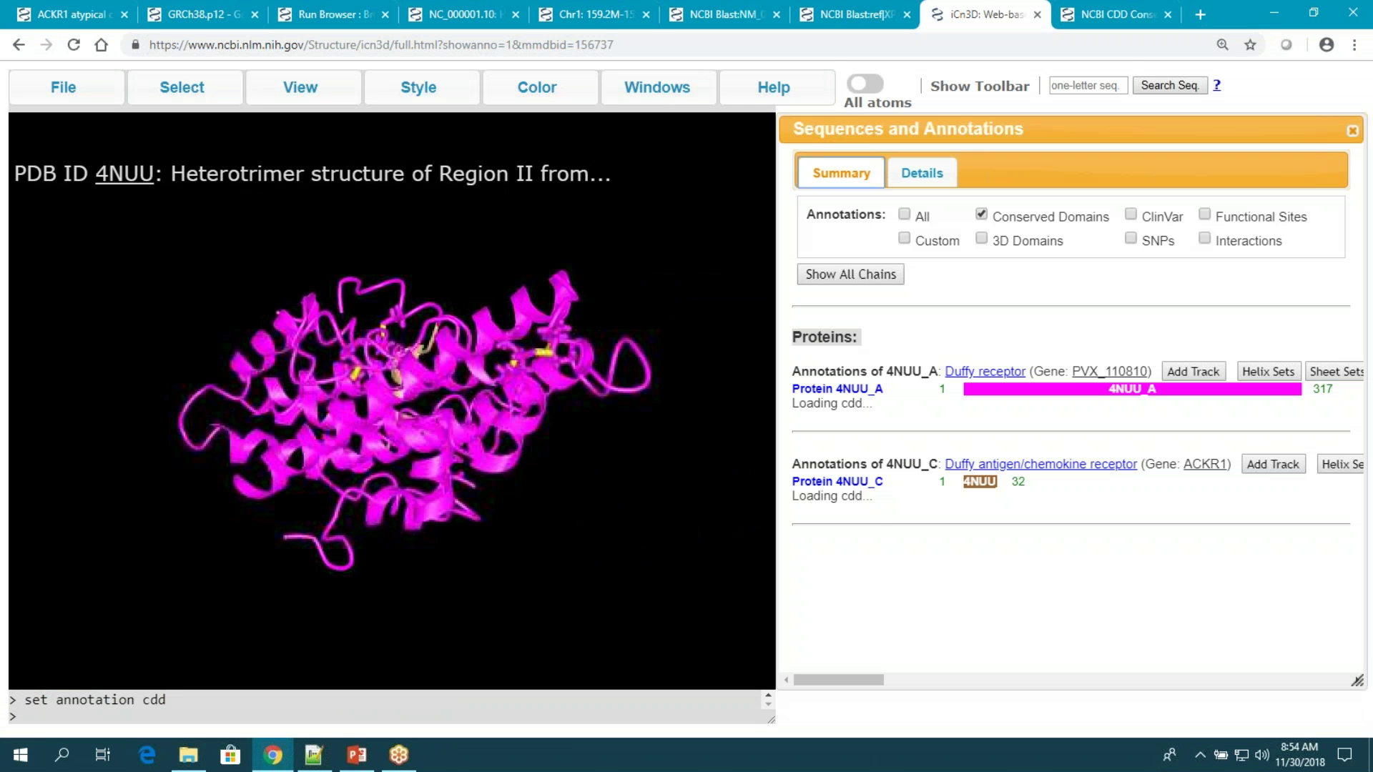
# Rotate the 4NUU model and display its side chains as lines.
pyautogui.moveTo(382, 379); pyautogui.dragTo(251, 392)
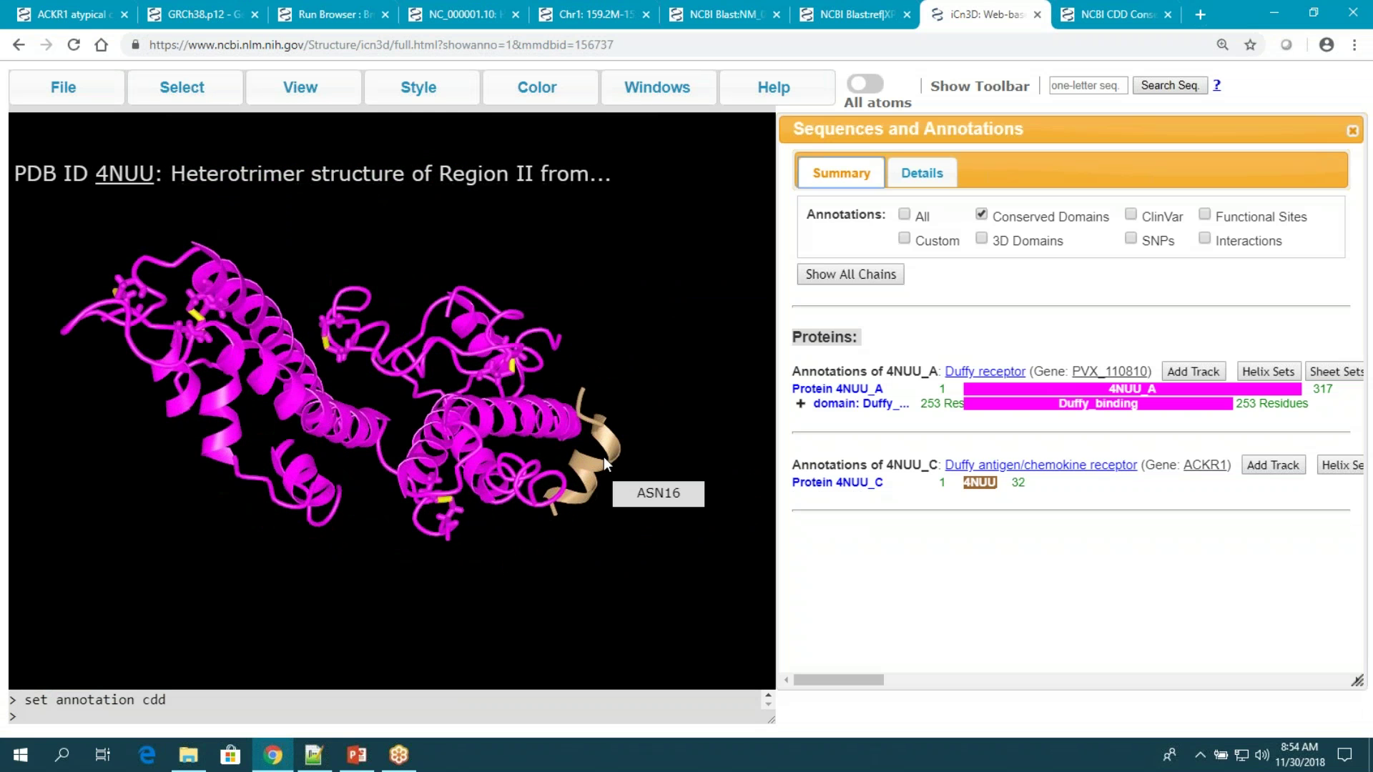
pyautogui.moveTo(601, 457)
pyautogui.mouseDown()
pyautogui.moveTo(586, 496)
pyautogui.moveTo(540, 495)
pyautogui.moveTo(562, 485)
pyautogui.moveTo(530, 500)
pyautogui.moveTo(589, 466)
pyautogui.mouseUp()
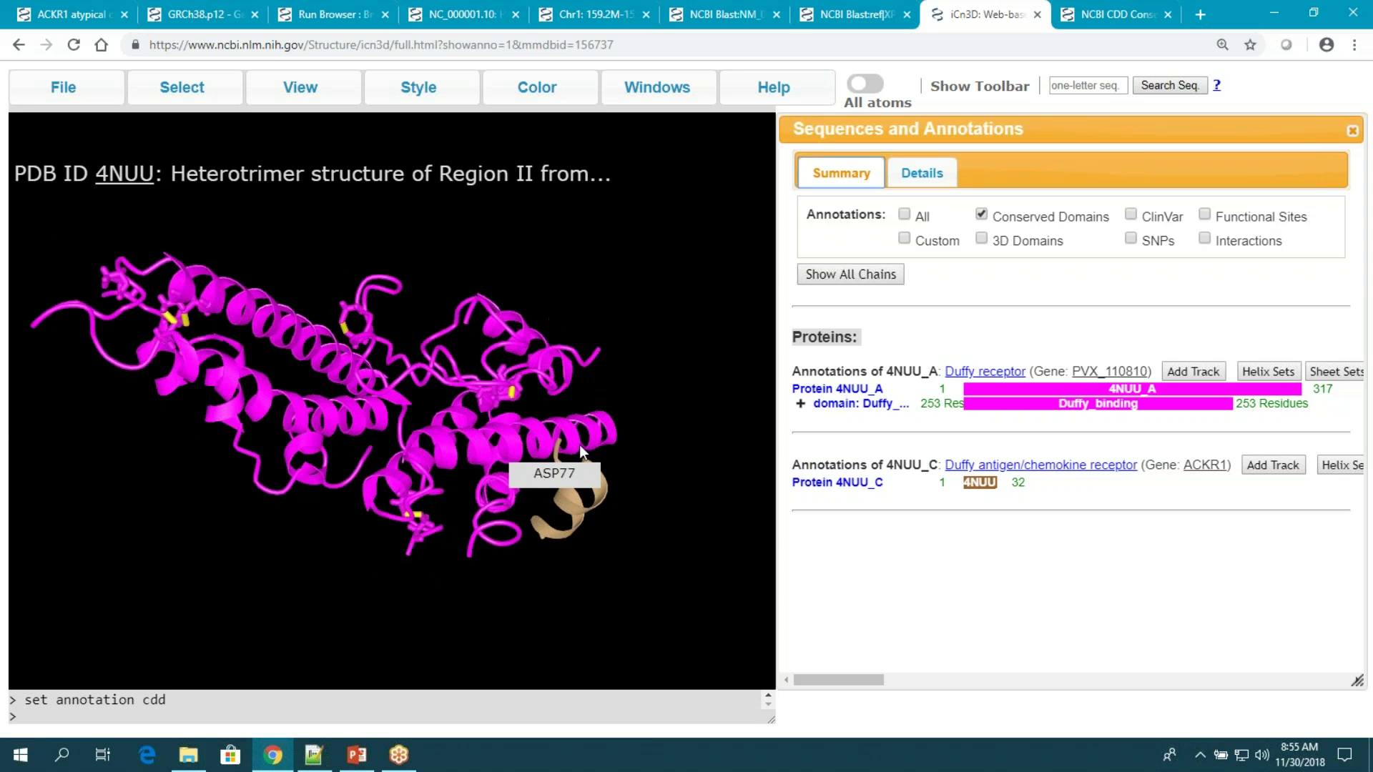
pyautogui.moveTo(391, 411)
pyautogui.mouseDown()
pyautogui.moveTo(479, 390)
pyautogui.moveTo(396, 415)
pyautogui.moveTo(401, 400)
pyautogui.mouseUp()
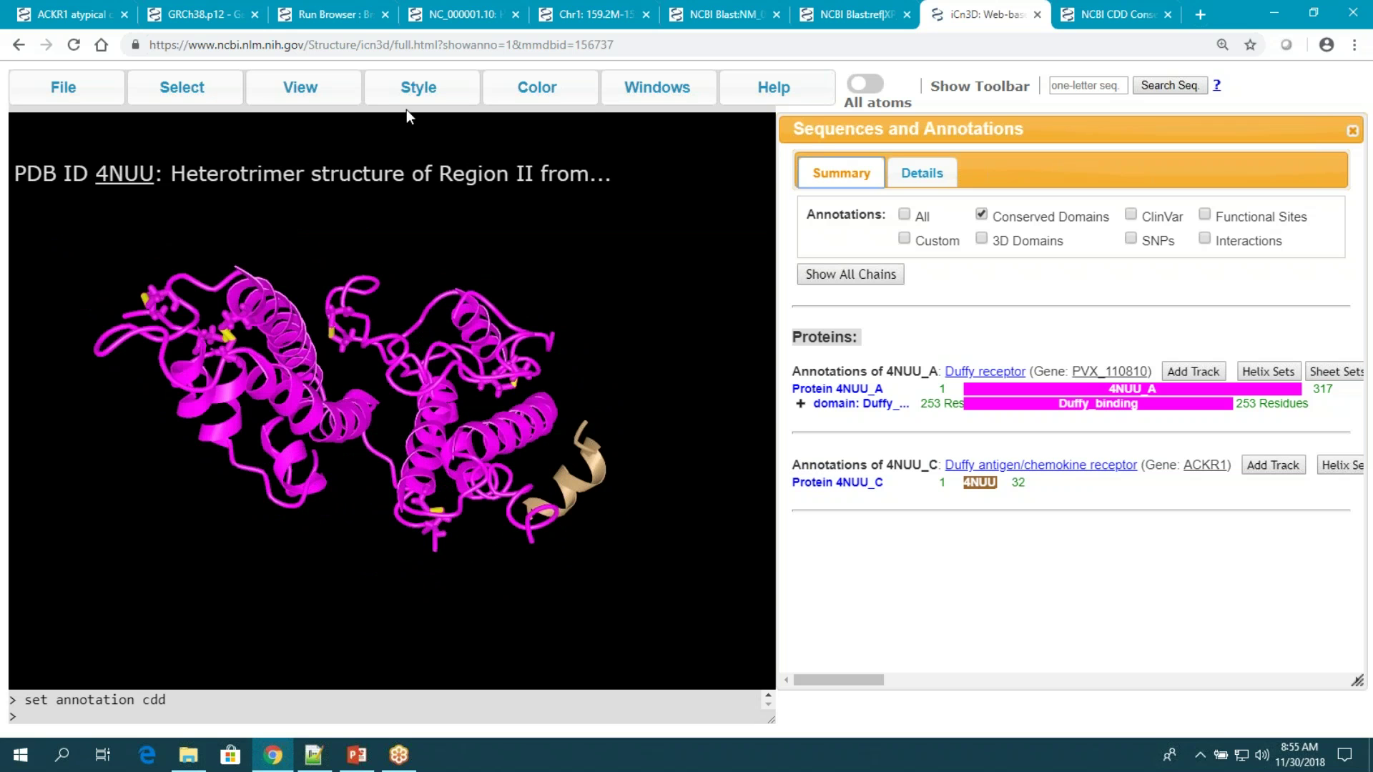
pyautogui.moveTo(417, 101)
pyautogui.moveTo(458, 141)
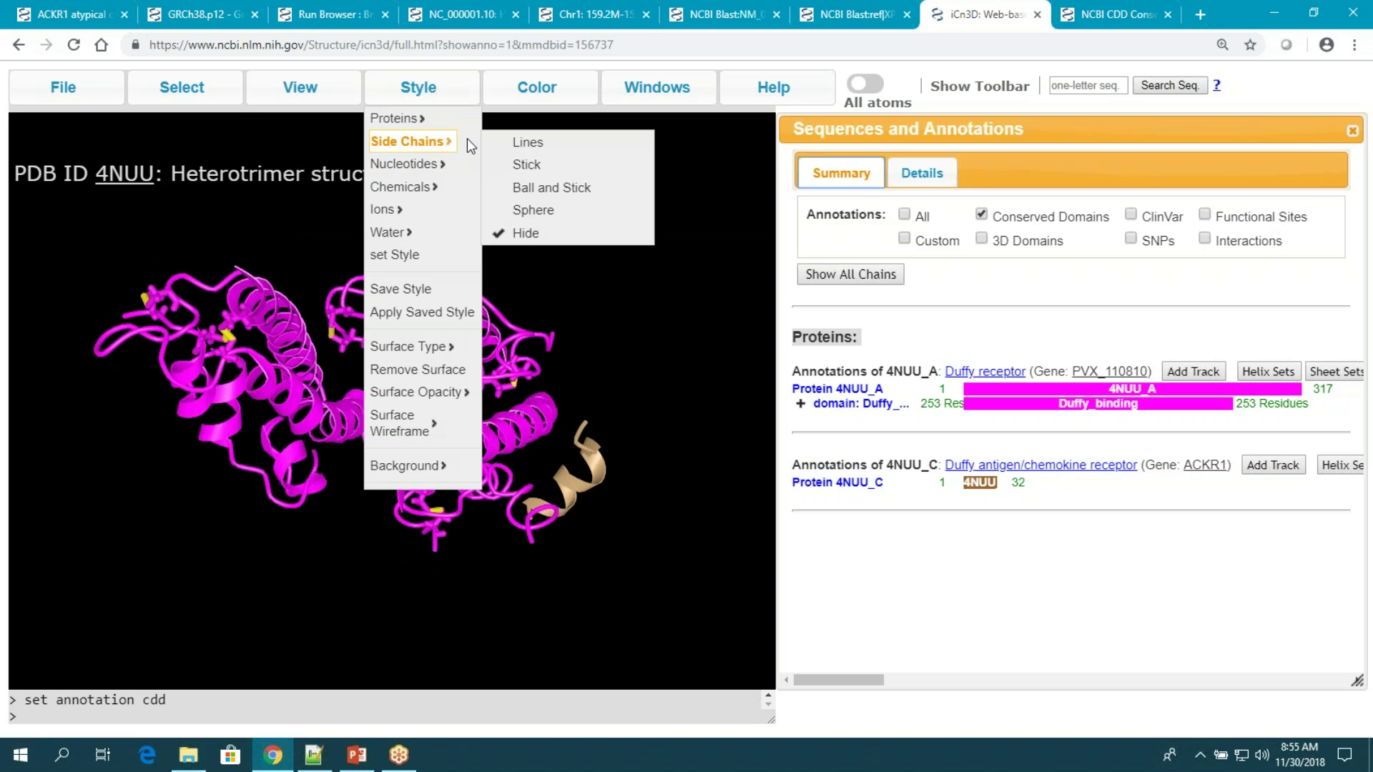
pyautogui.click(532, 148)
pyautogui.moveTo(538, 272); pyautogui.dragTo(492, 389)
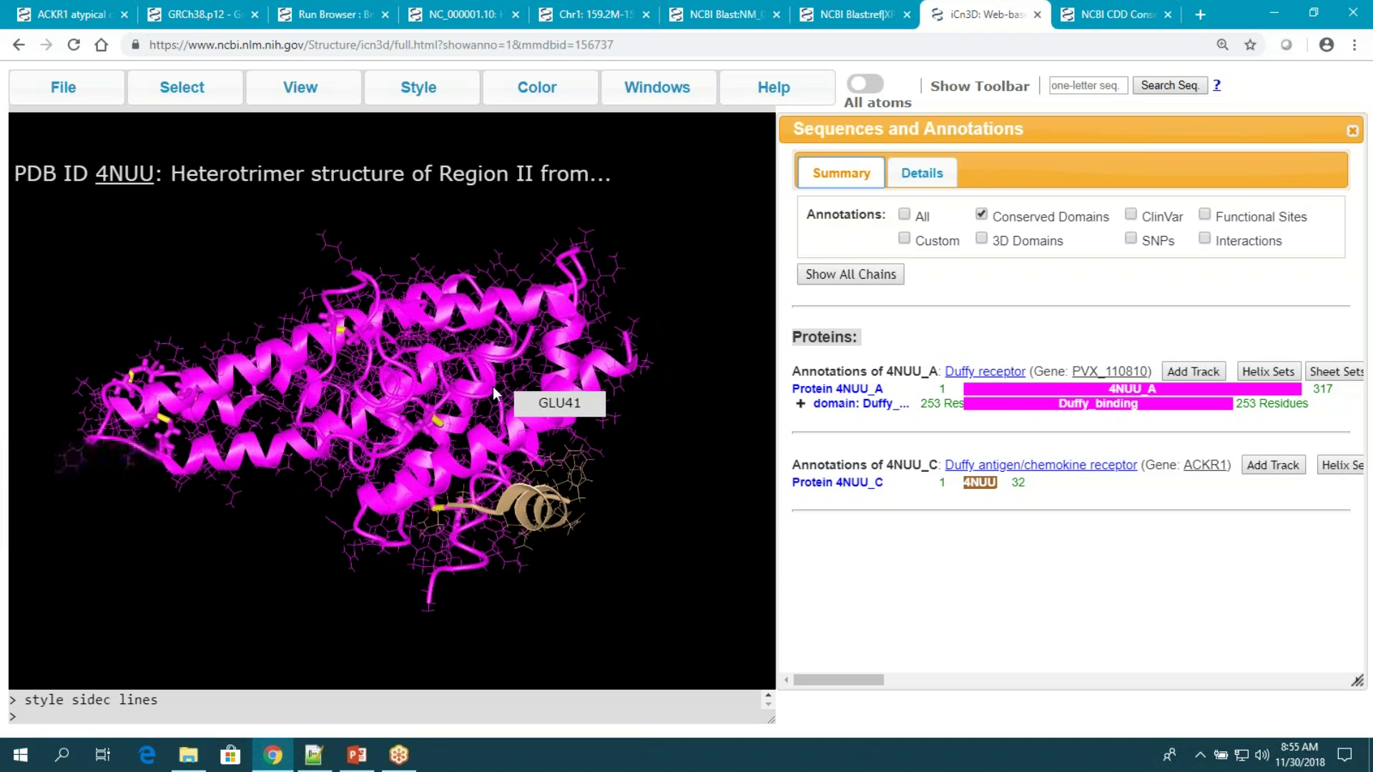
pyautogui.moveTo(493, 393); pyautogui.dragTo(567, 485)
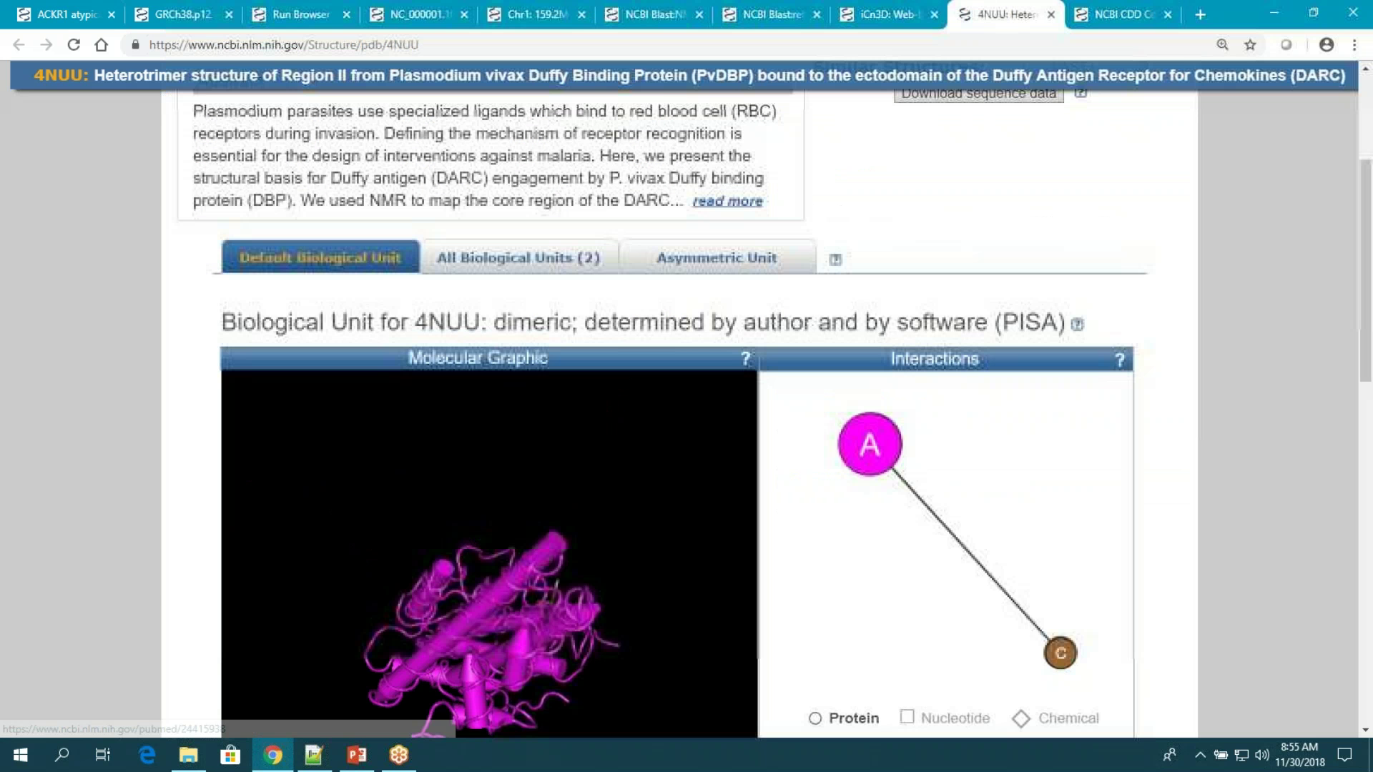
# Review 4NUU's Molecular Components and open the PVX_110810 Duffy receptor gene record.
pyautogui.scroll(-6, 570, 309)
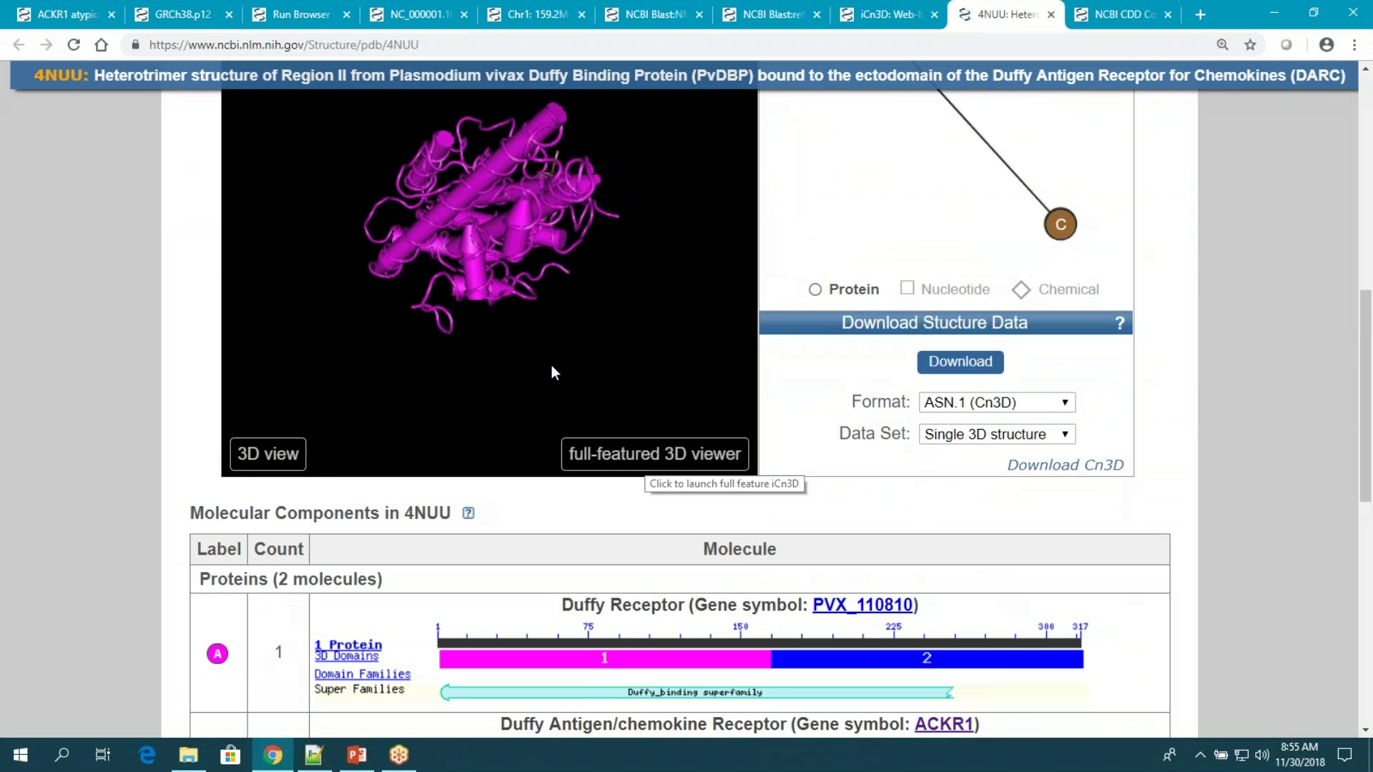
pyautogui.scroll(-6, 552, 364)
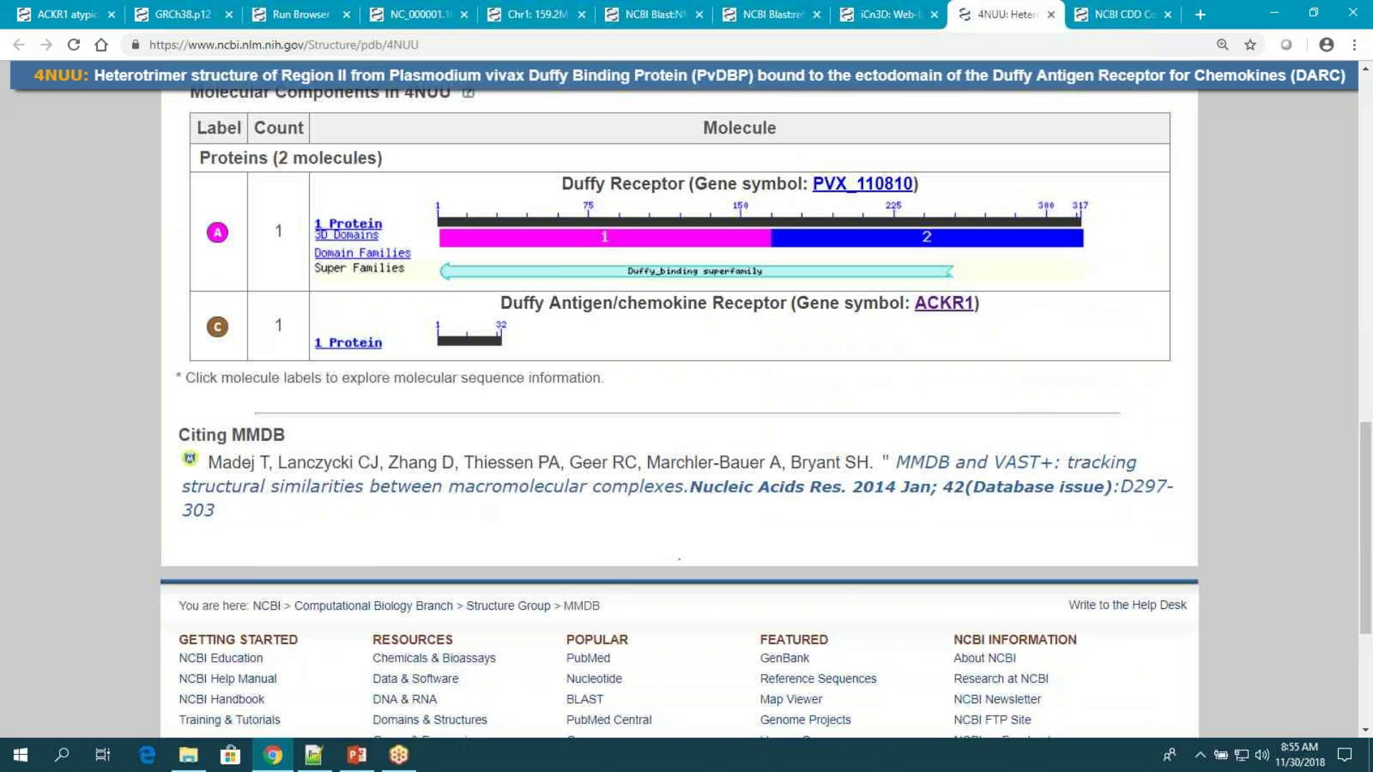
pyautogui.scroll(1, 862, 270)
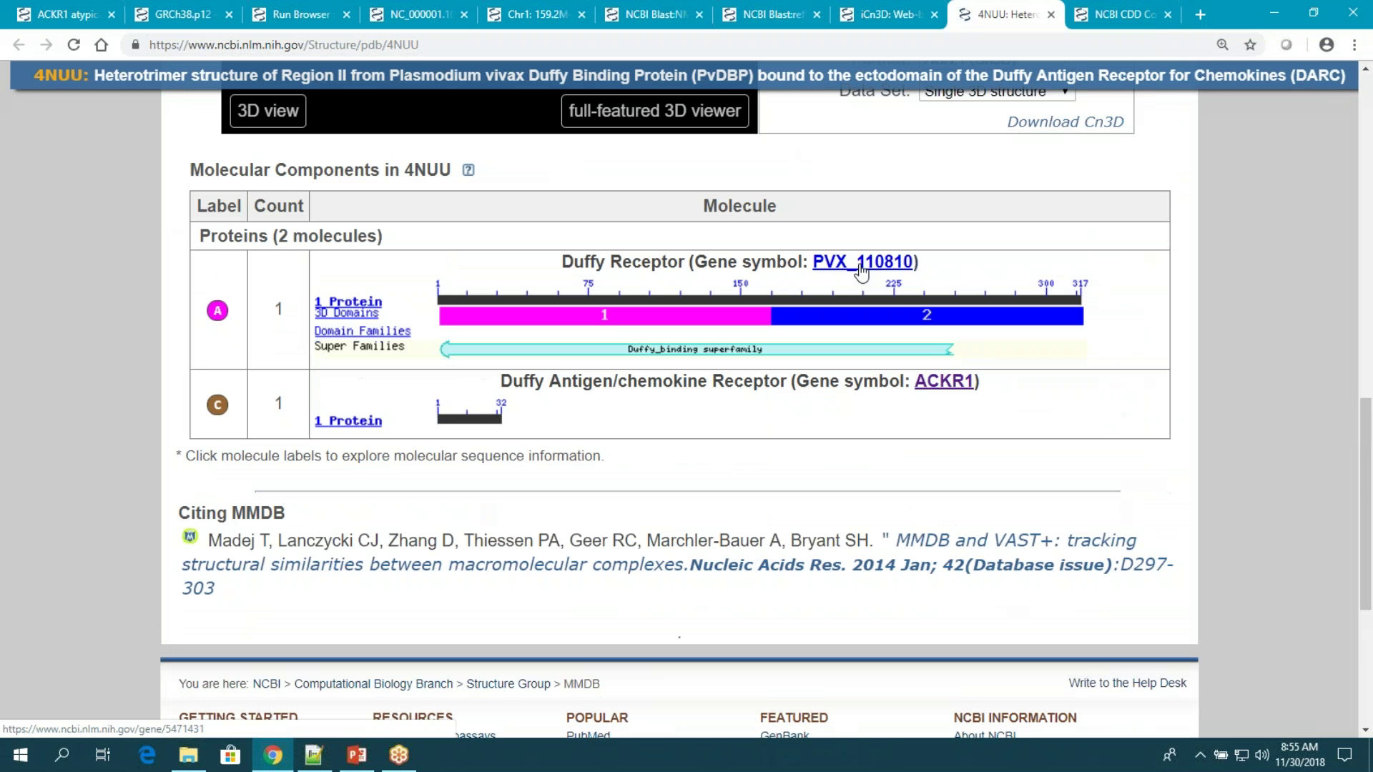
pyautogui.click(861, 270)
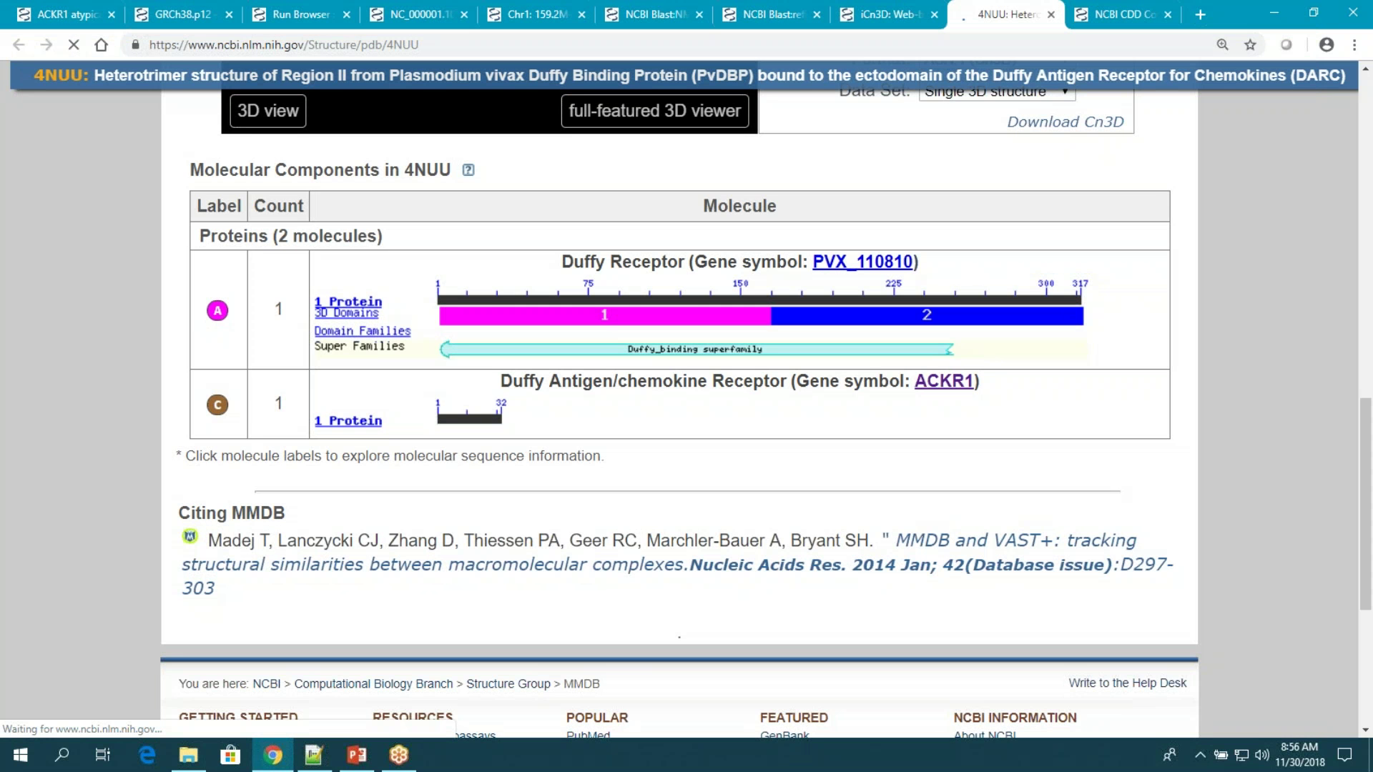
# Scroll through the PVX_110810 Duffy receptor precursor gene page (Gene ID 5471431) and return to the top.
pyautogui.scroll(-5, 634, 368)
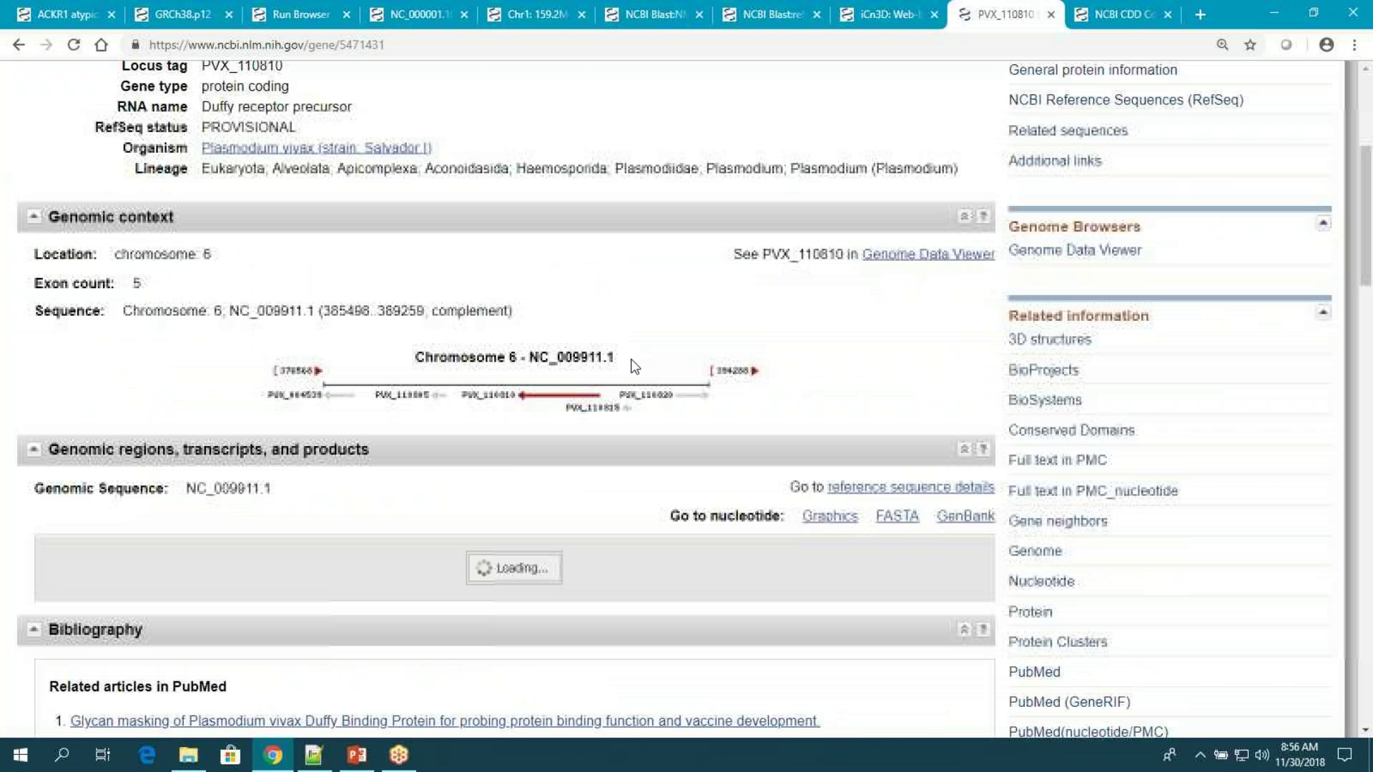
pyautogui.scroll(1, 634, 367)
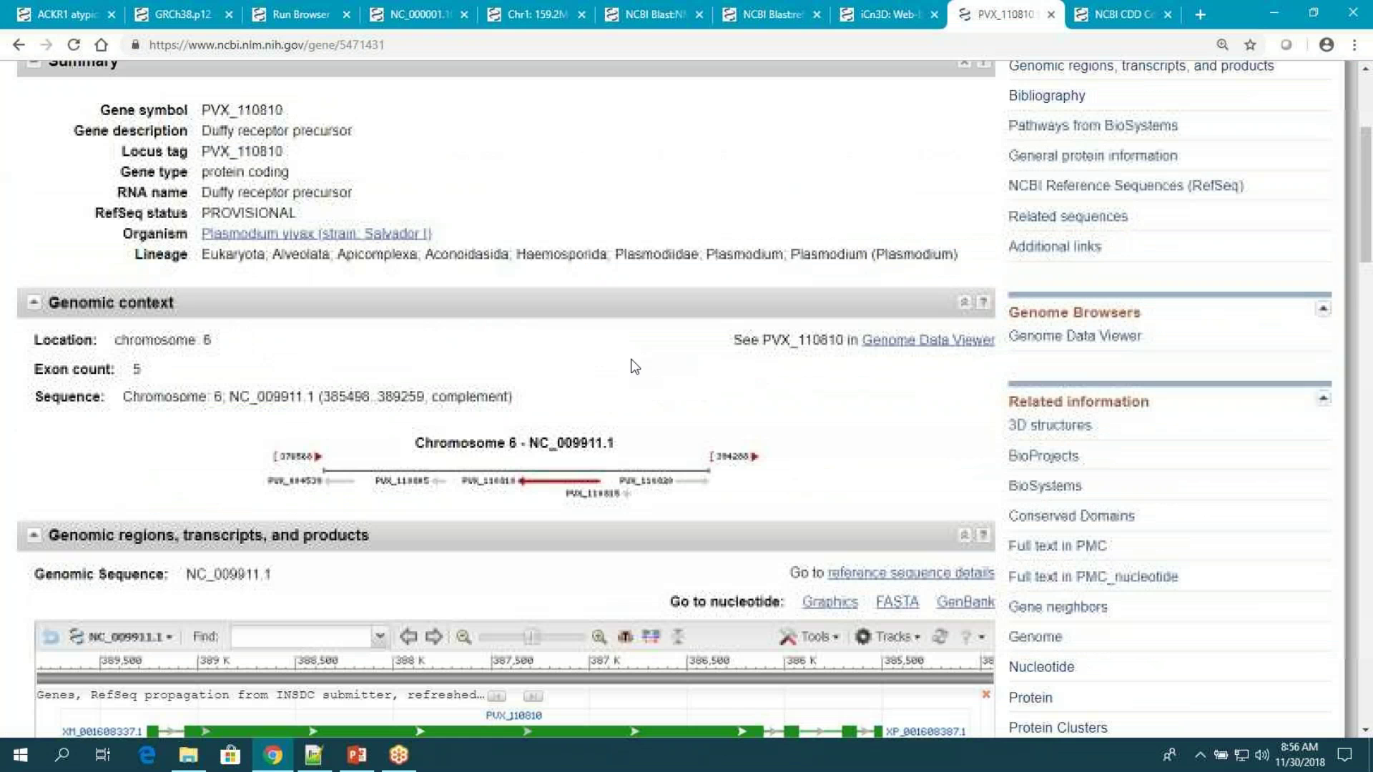
pyautogui.scroll(-5, 633, 367)
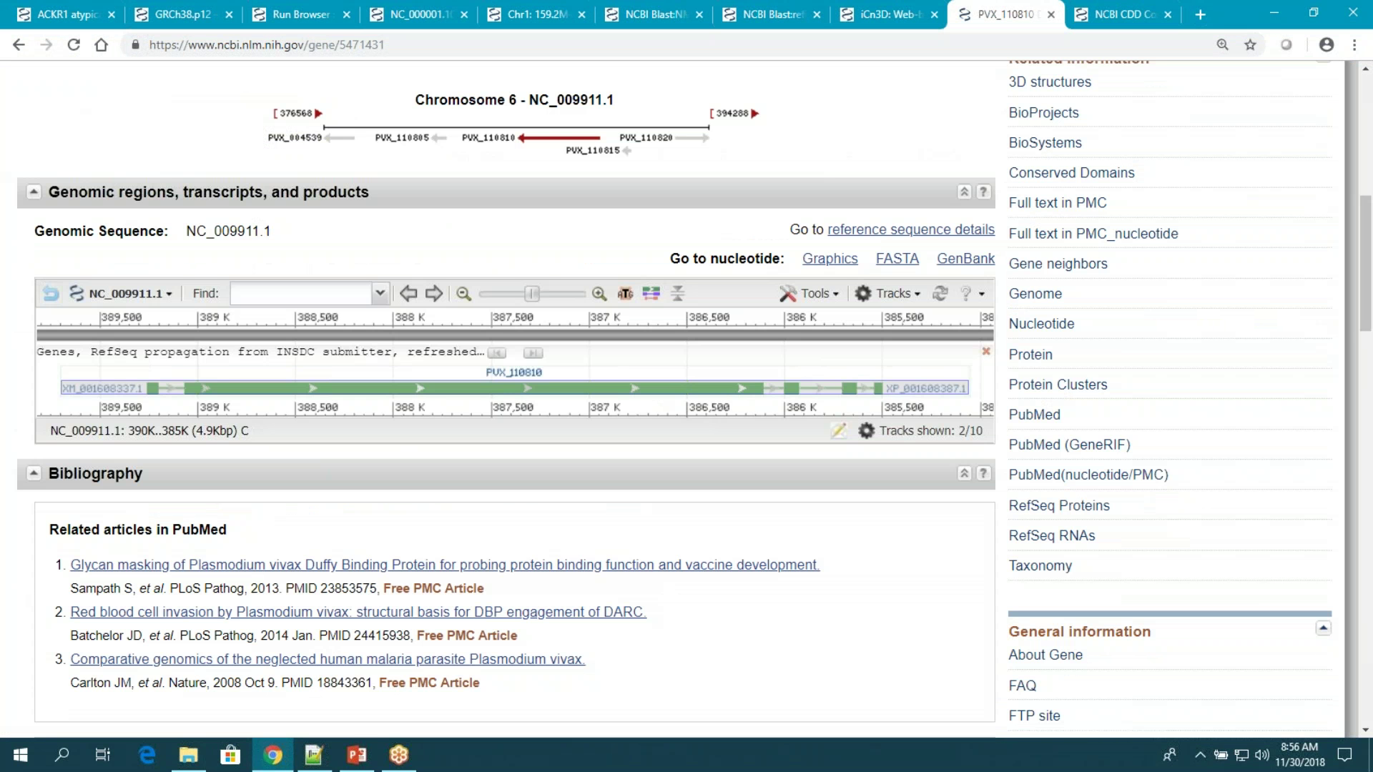
pyautogui.scroll(2, 620, 354)
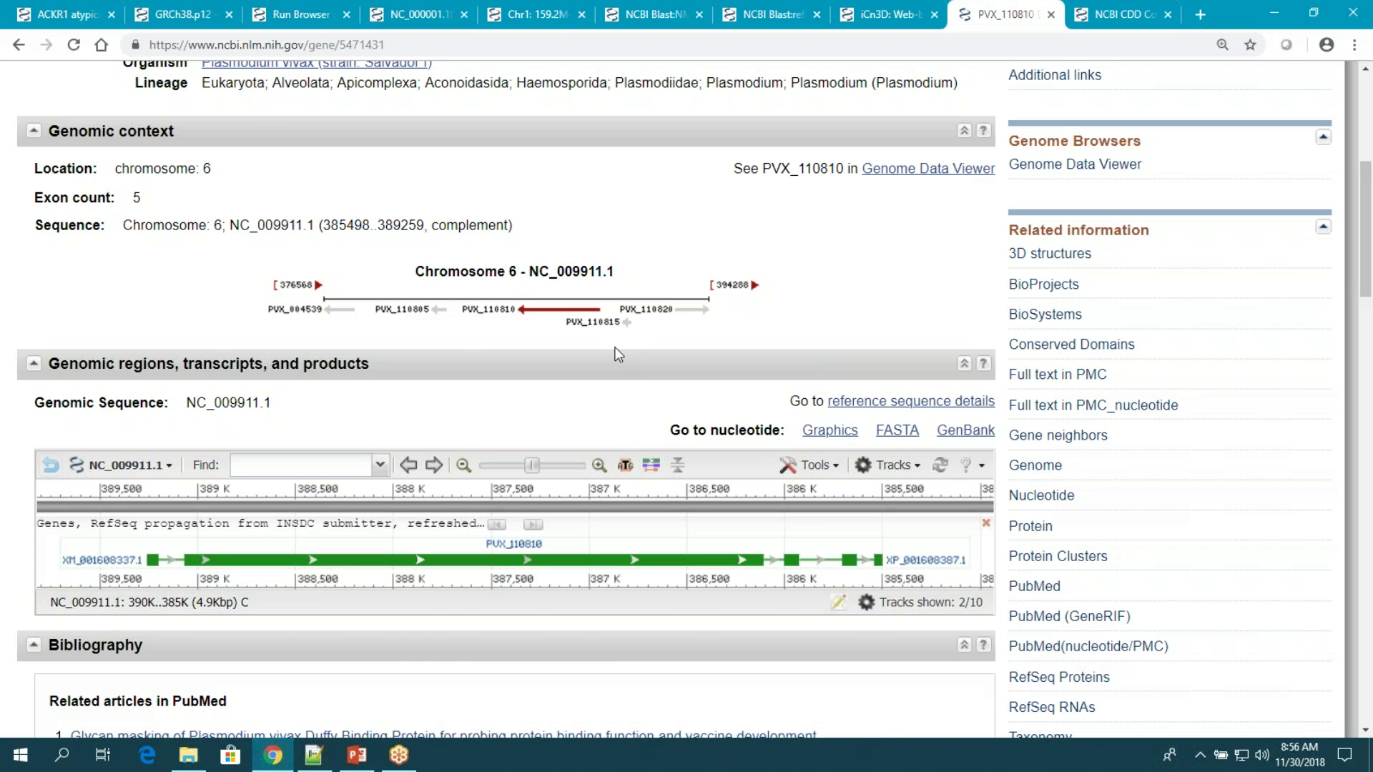
pyautogui.scroll(2, 618, 354)
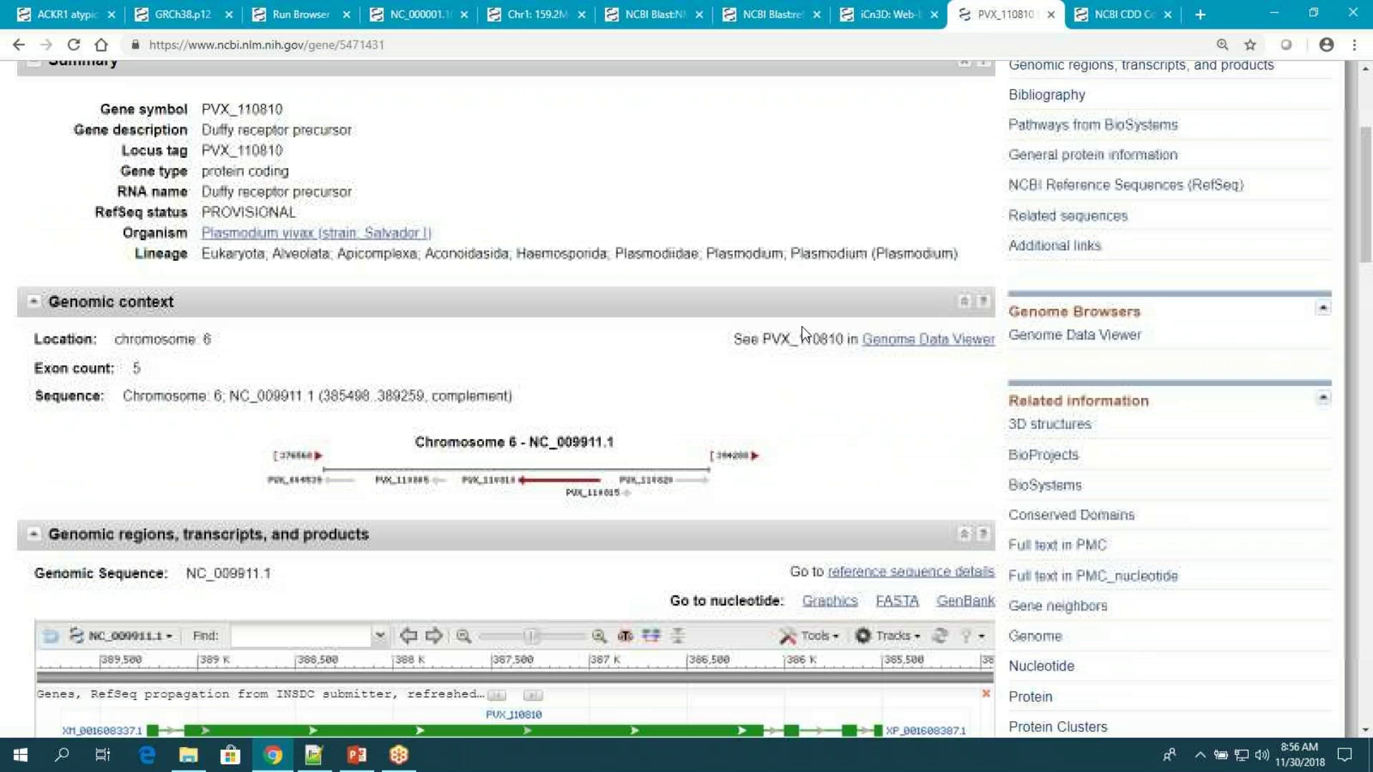
pyautogui.scroll(-3, 802, 331)
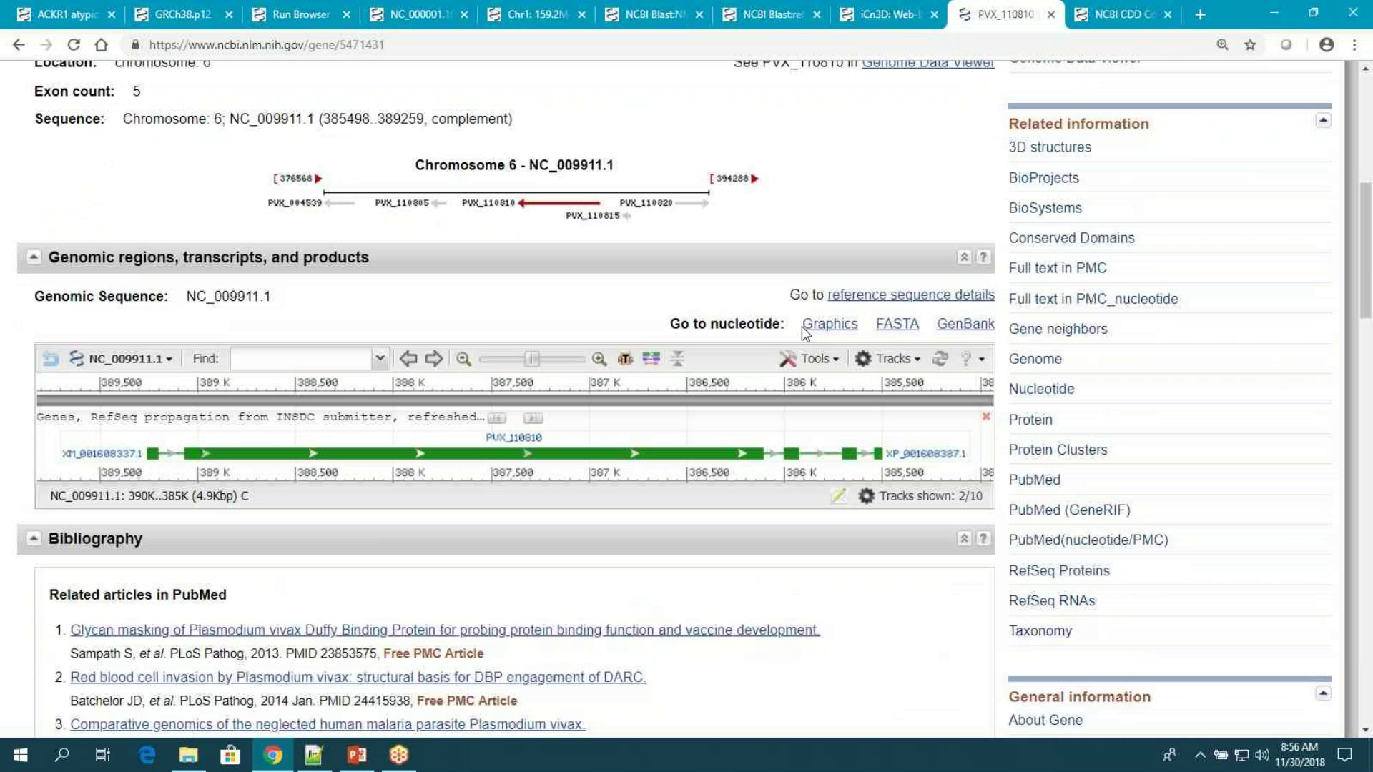
pyautogui.scroll(-5, 806, 332)
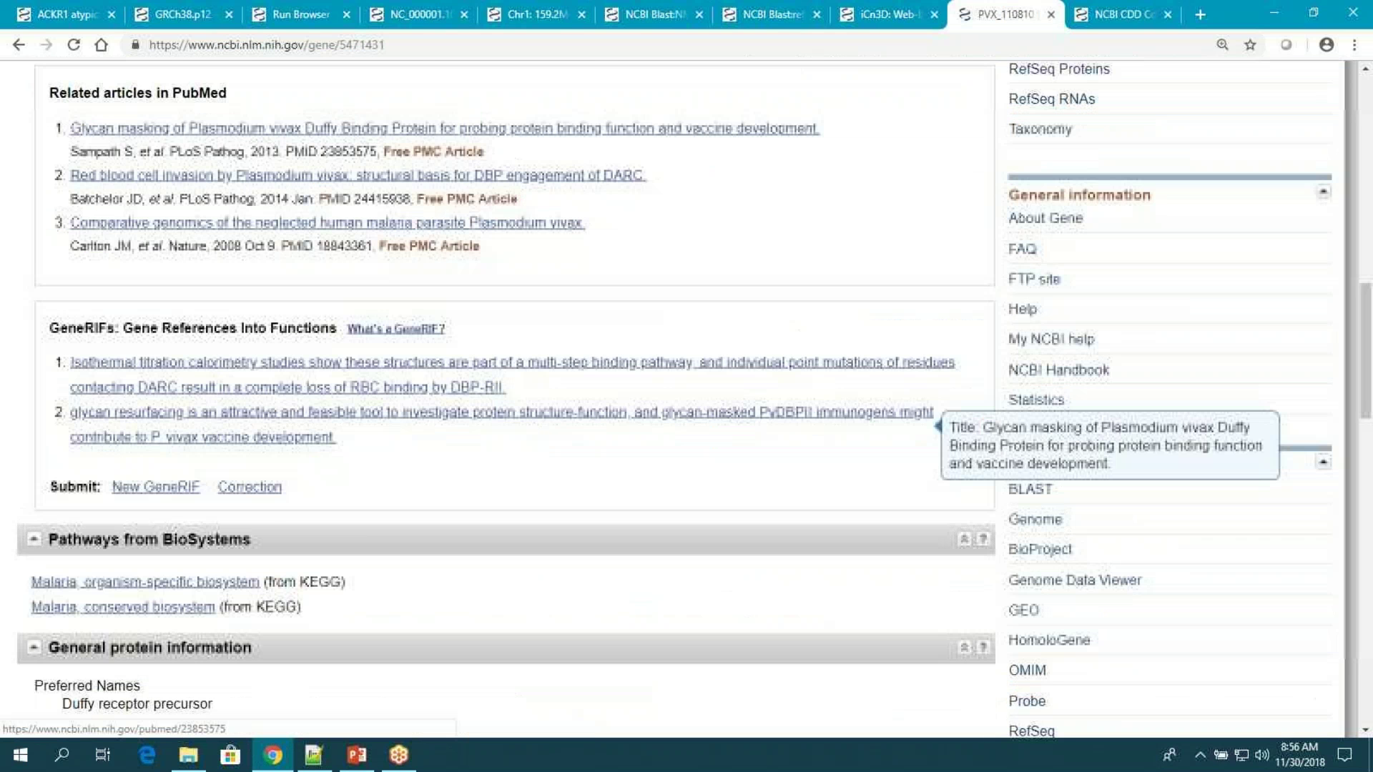
pyautogui.scroll(2, 804, 334)
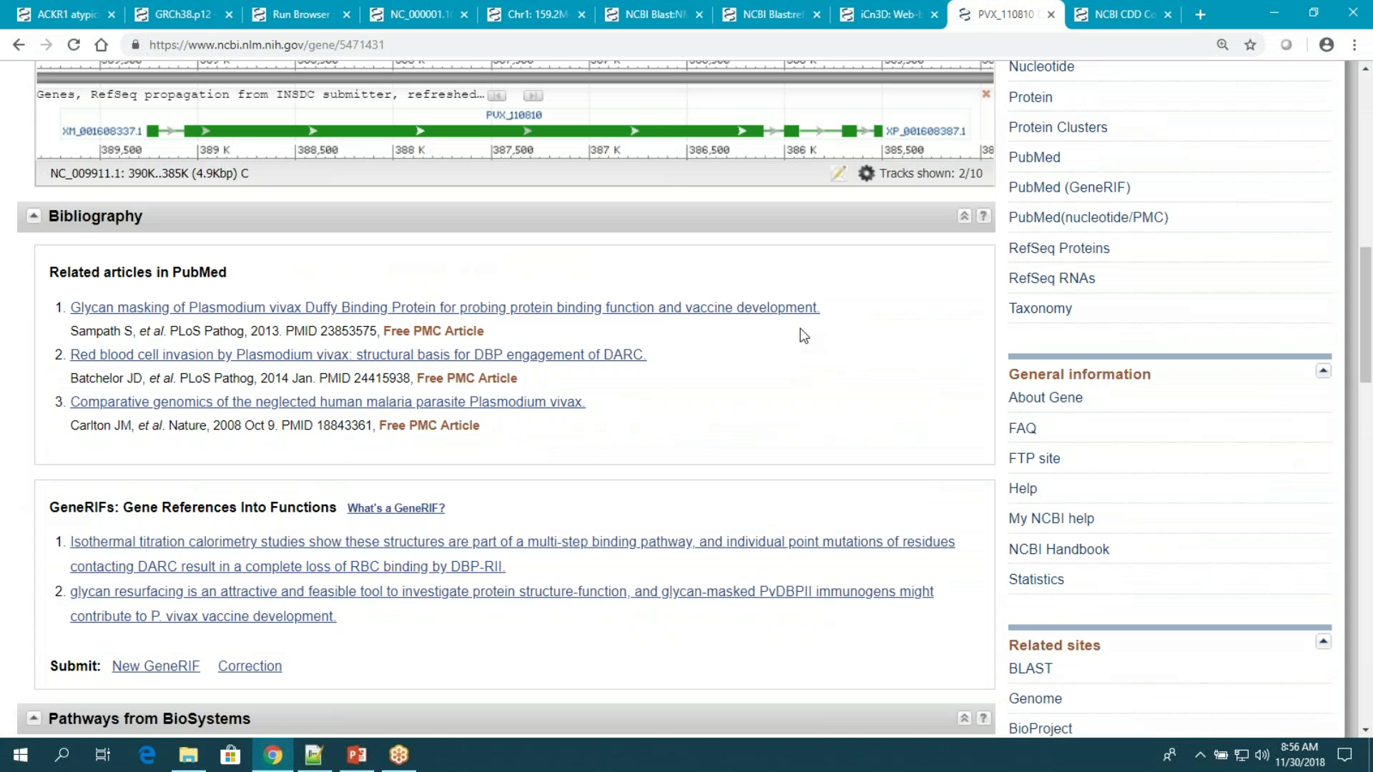
pyautogui.scroll(2, 804, 336)
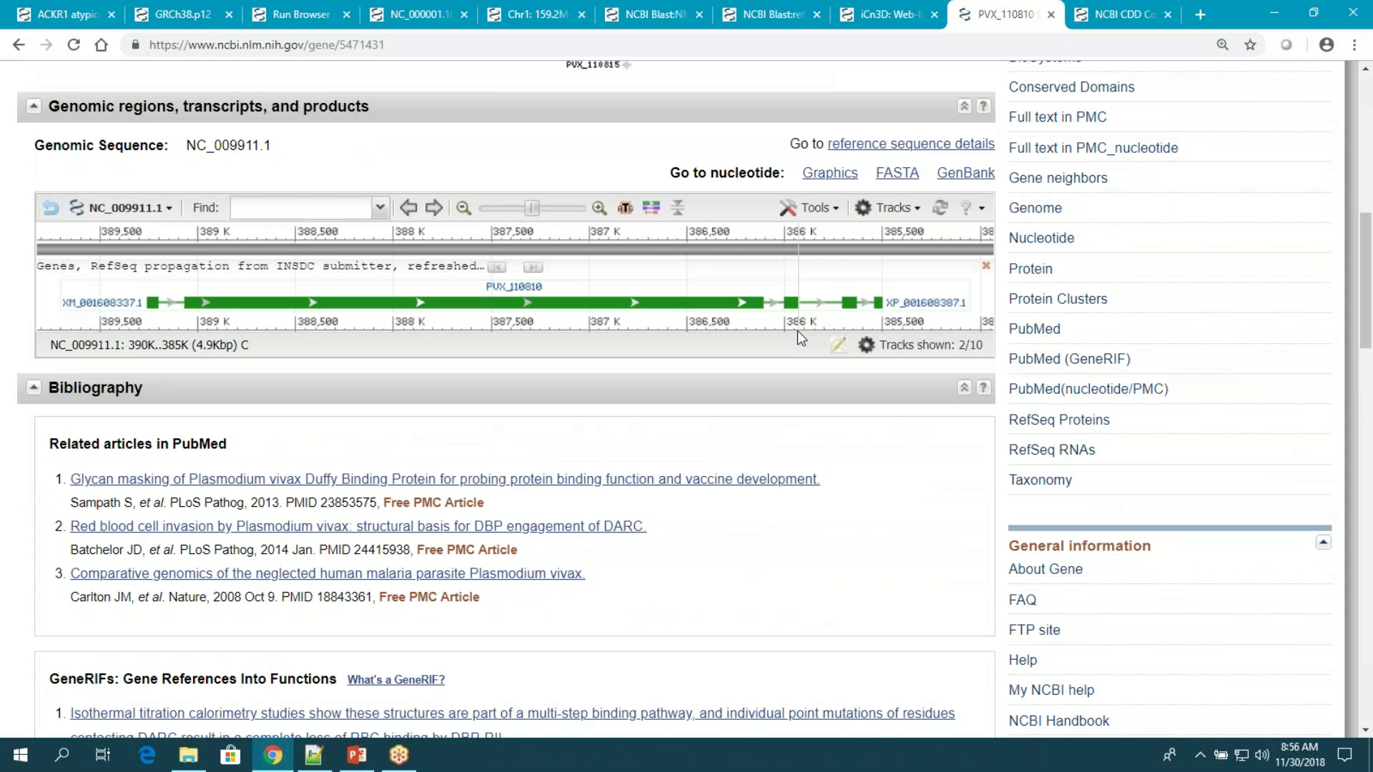
pyautogui.scroll(5, 797, 331)
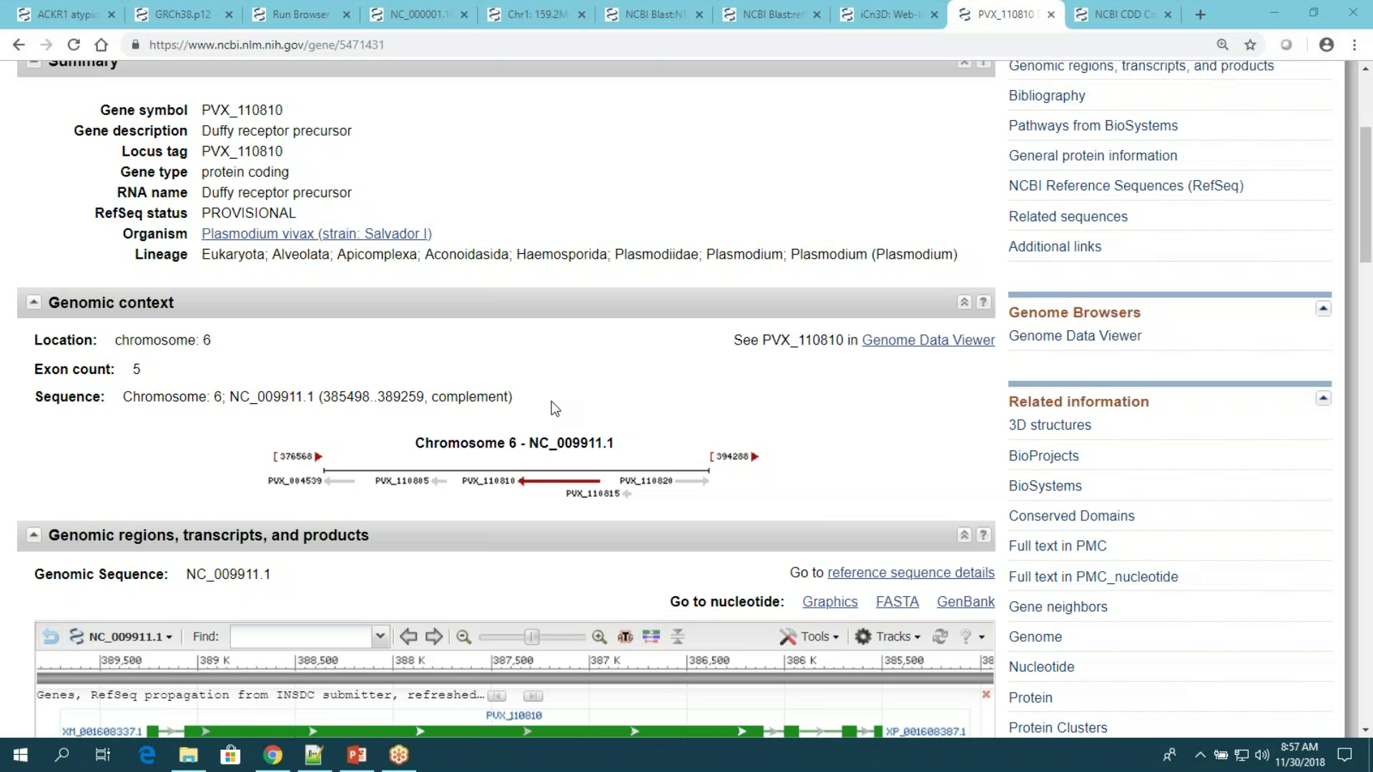
pyautogui.scroll(2, 555, 409)
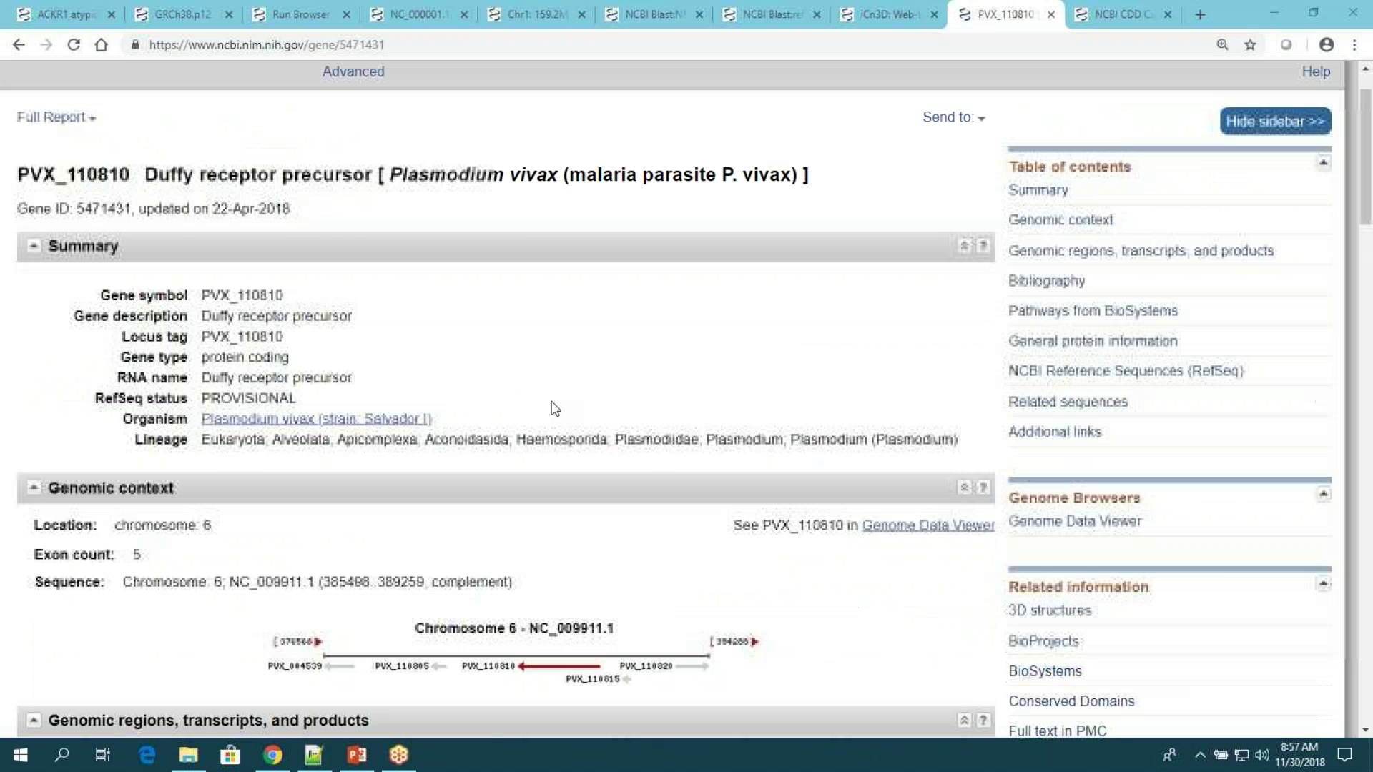
pyautogui.scroll(1, 555, 409)
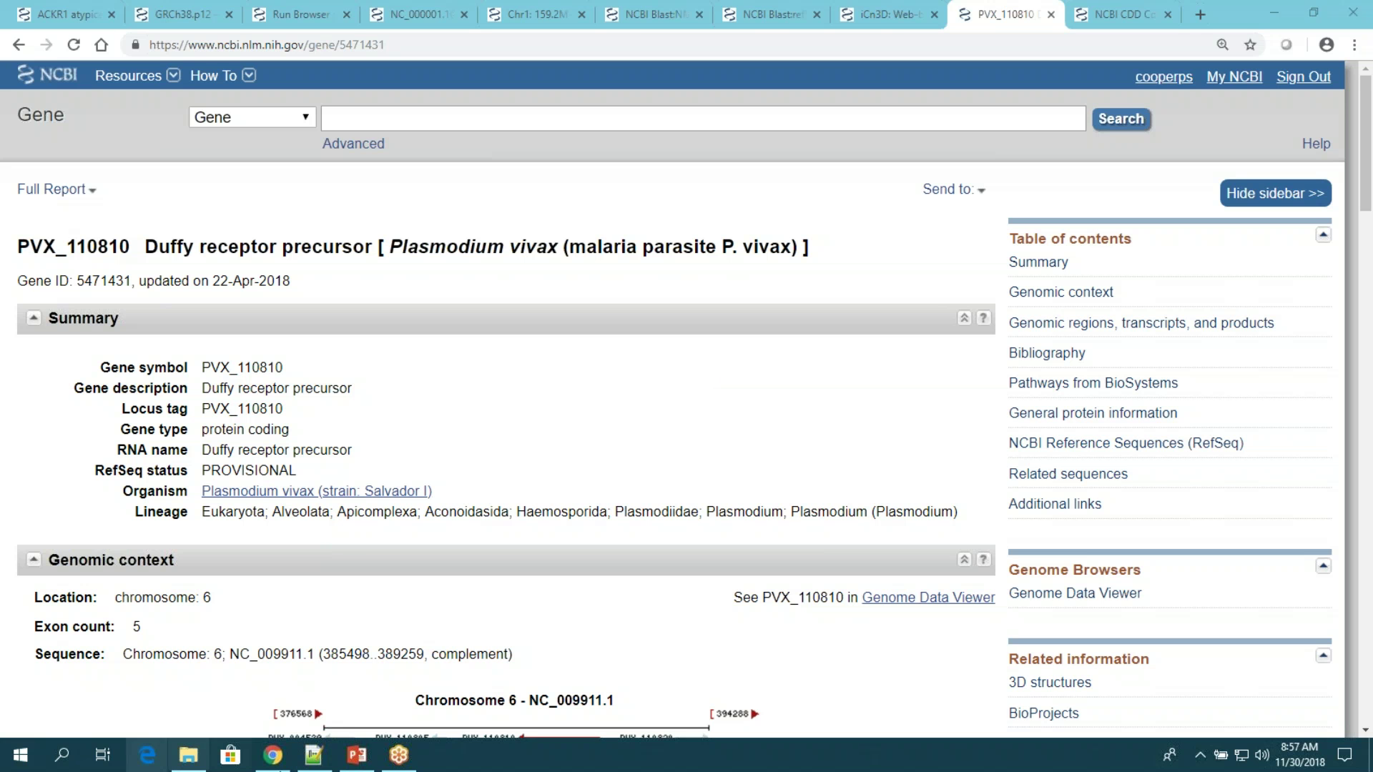
# Switch to the H3_Africa_cooper.pptx presentation and show title slide 1.
pyautogui.click(364, 760)
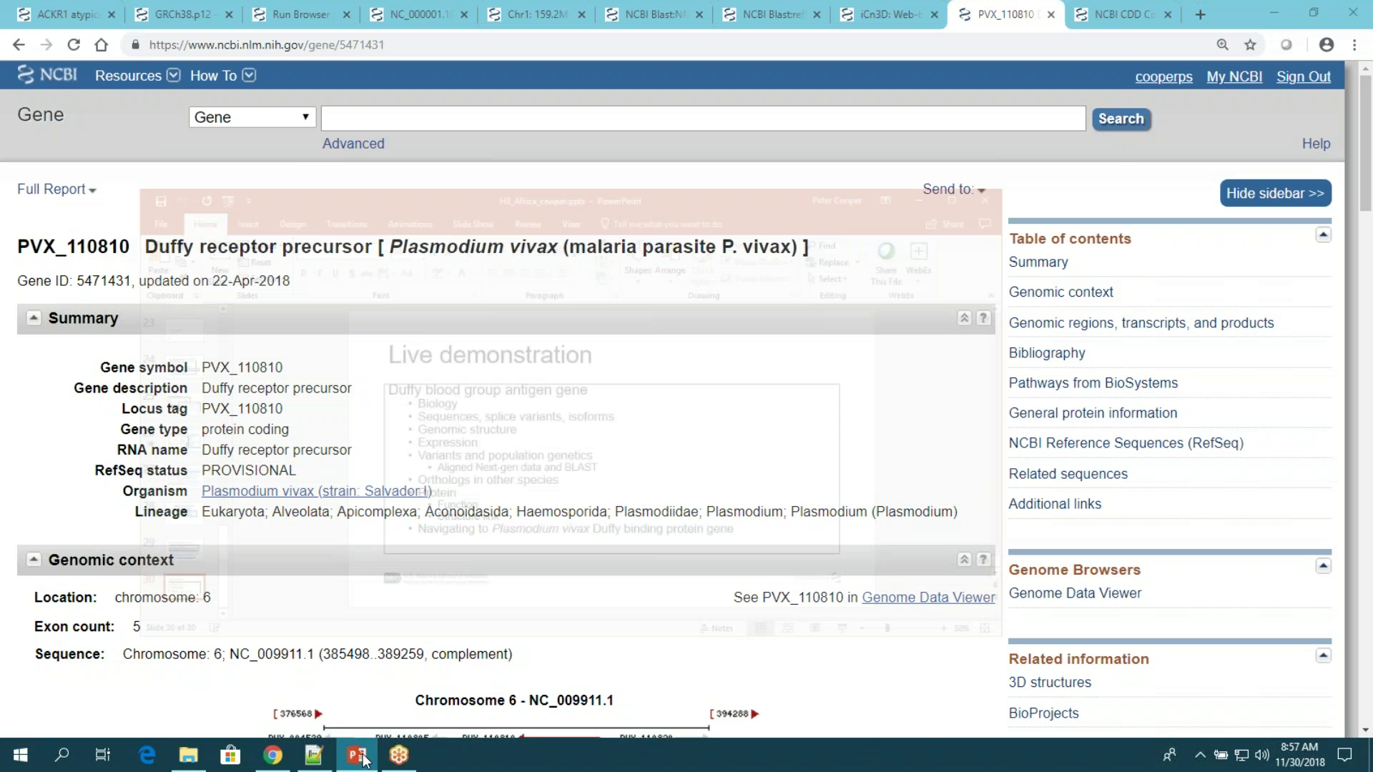
pyautogui.scroll(10, 157, 230)
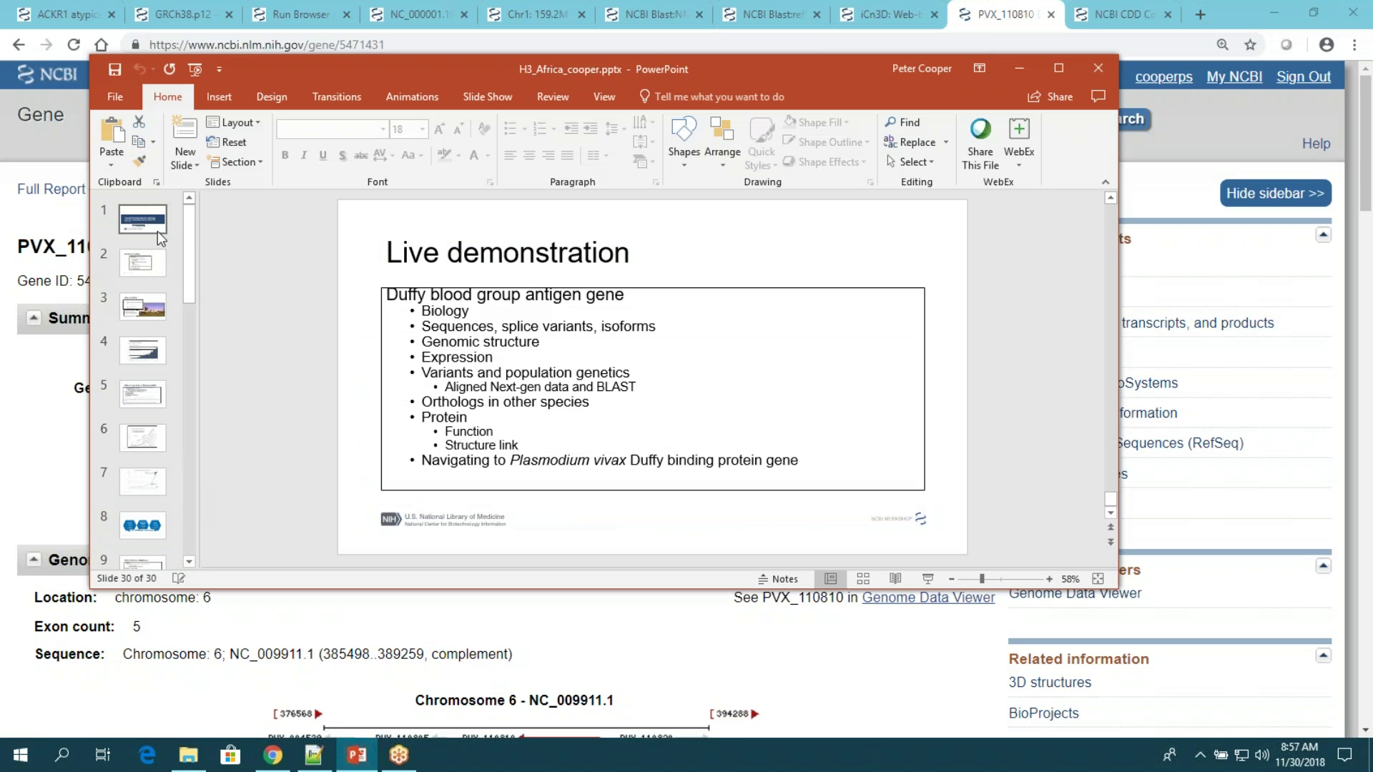
pyautogui.click(157, 231)
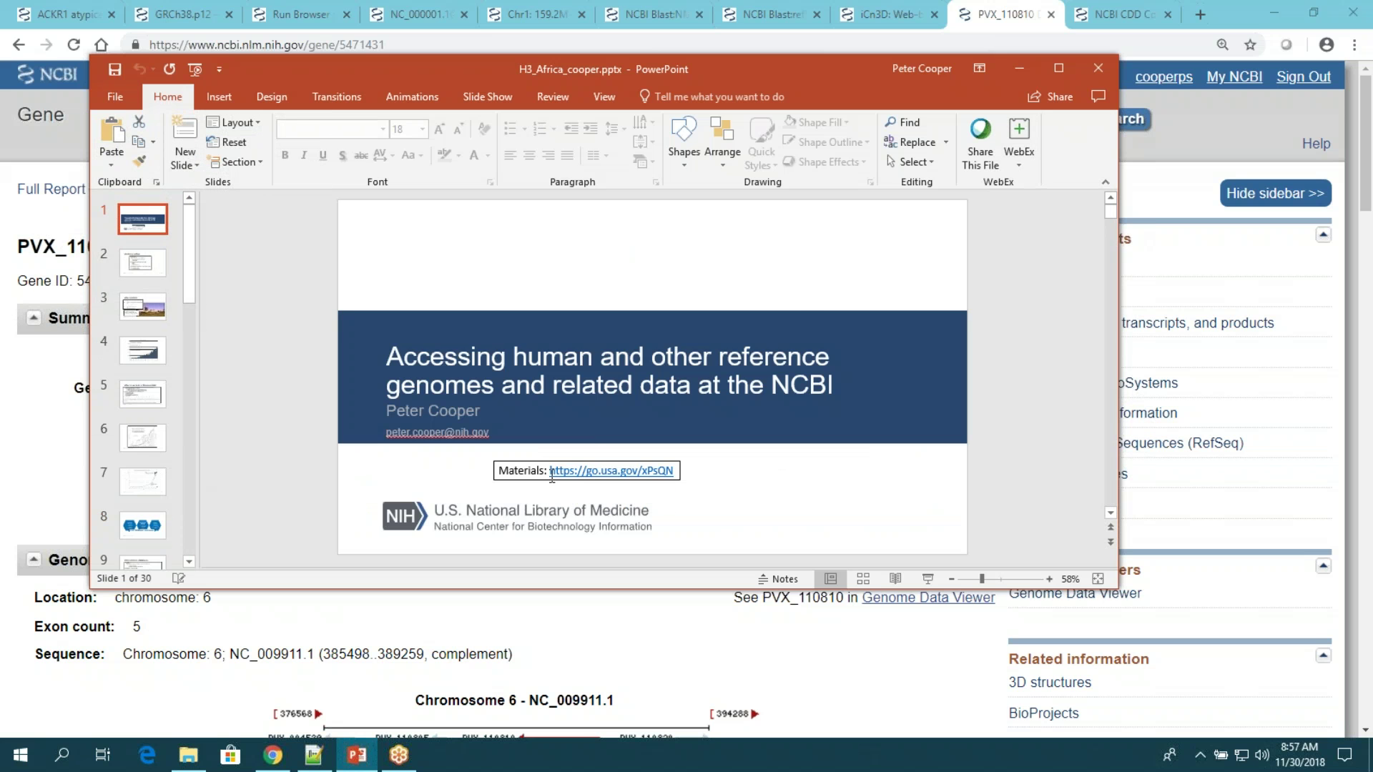
# Copy the title slide's Materials link address.
pyautogui.moveTo(552, 477); pyautogui.dragTo(673, 473)
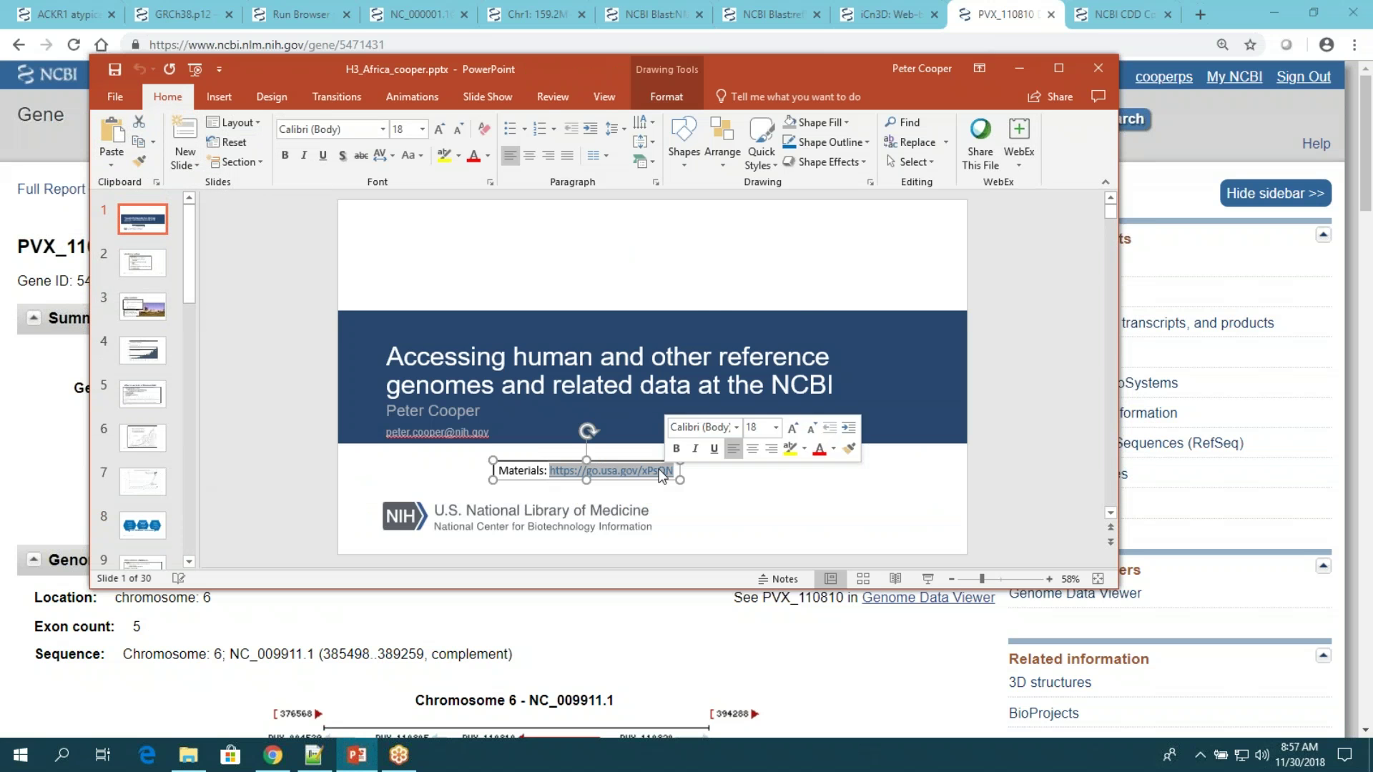
pyautogui.rightClick(661, 475)
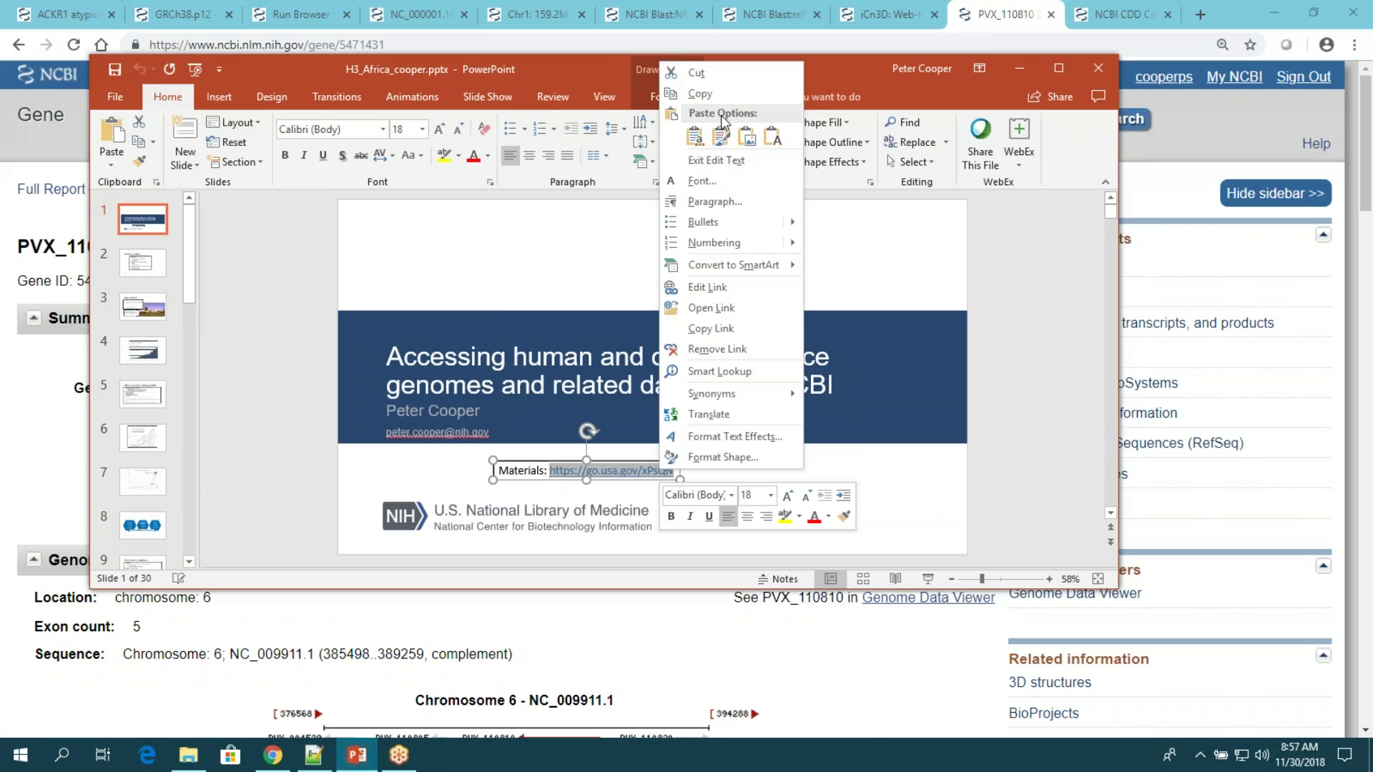
pyautogui.click(710, 94)
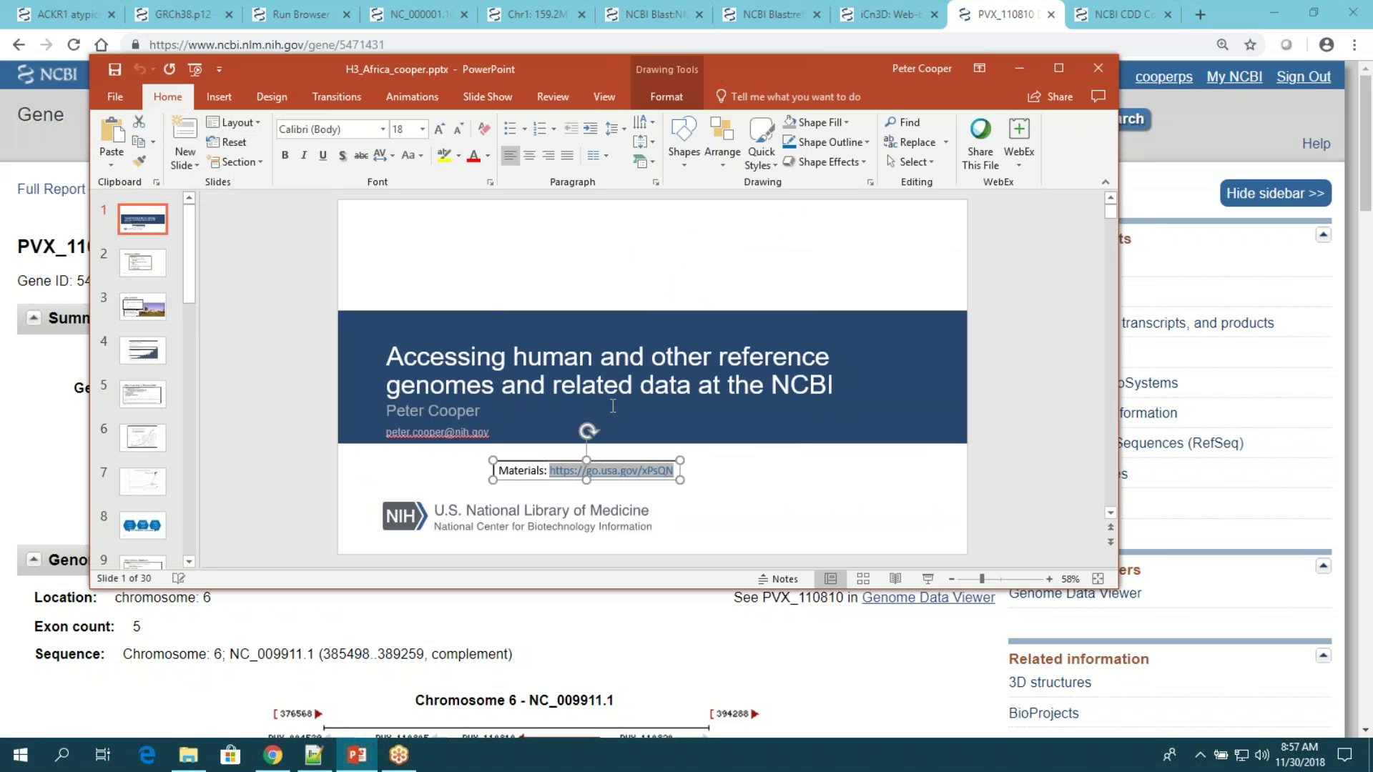